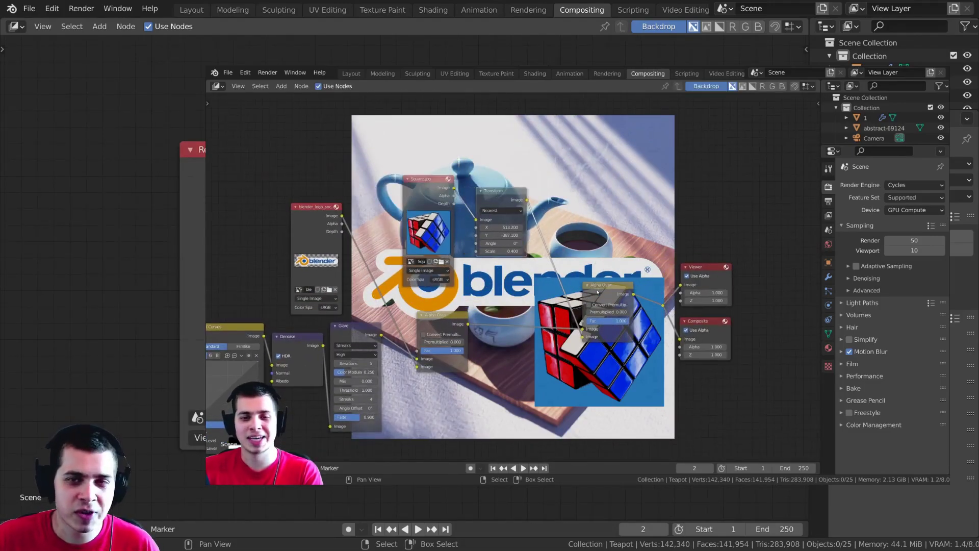
scroll(402, 279, up, 1)
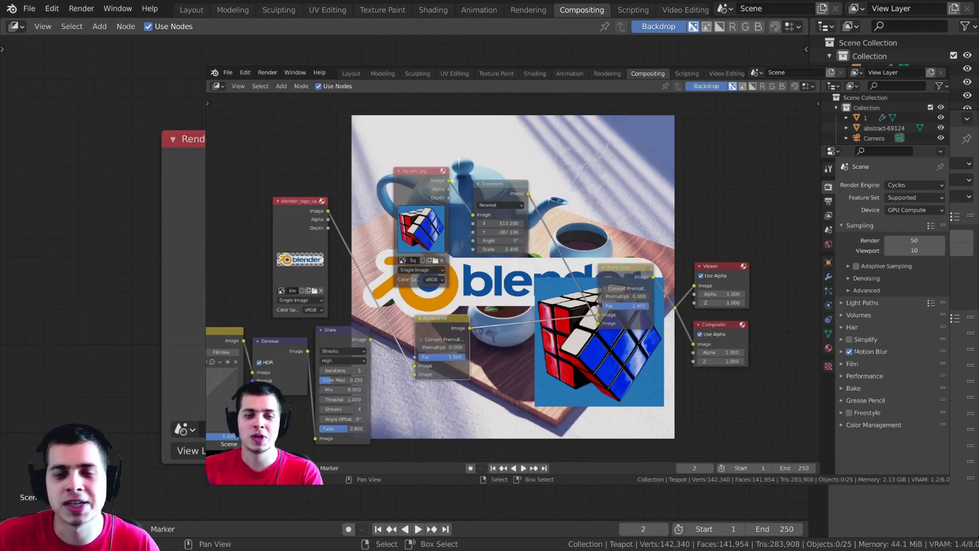
scroll(275, 233, down, 1)
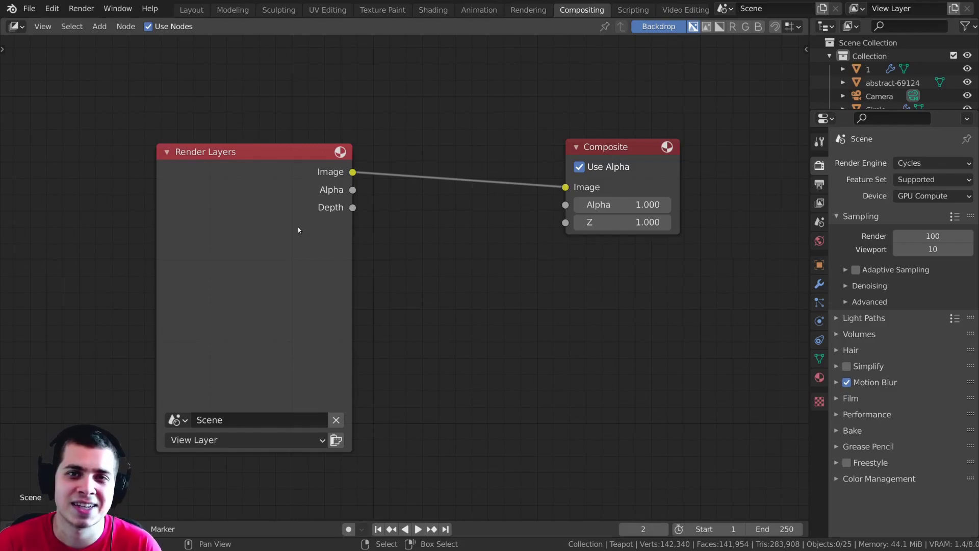
scroll(347, 255, down, 1)
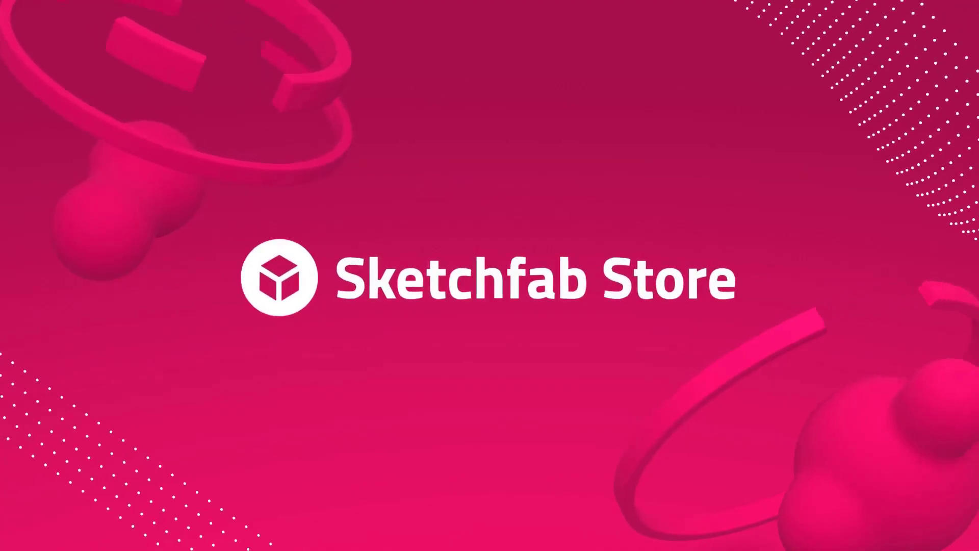
scroll(964, 136, down, 5)
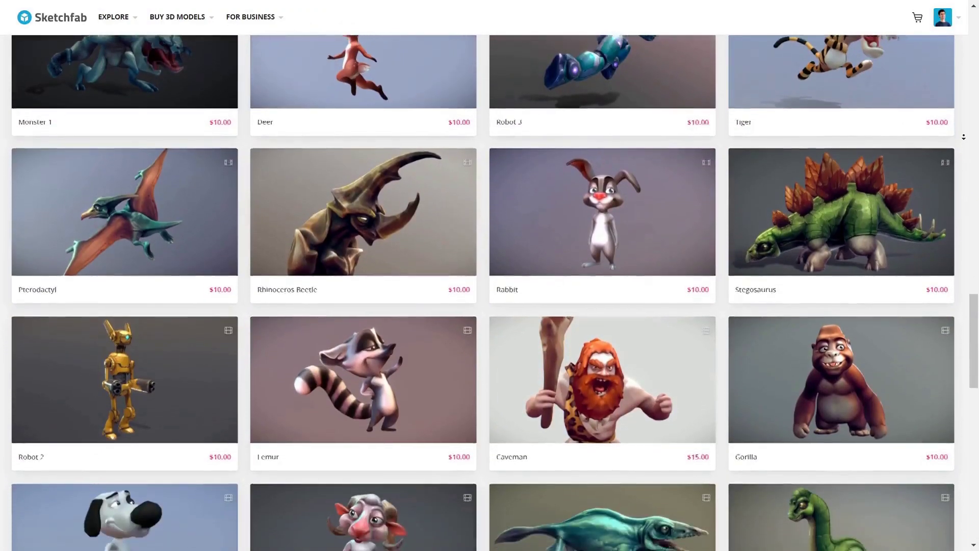
scroll(964, 136, down, 3)
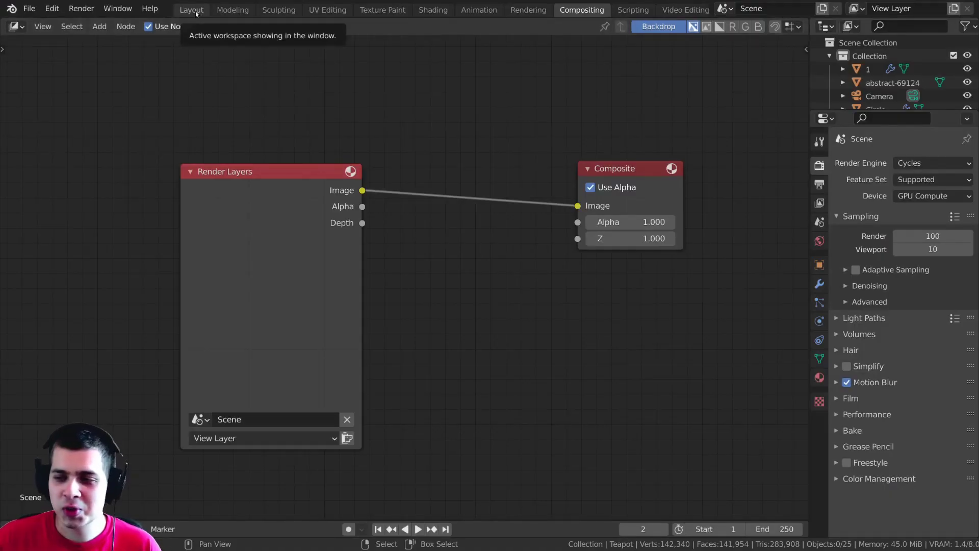
Switch to the Layout workspace and show the teapot scene with Material Preview shading
click(192, 10)
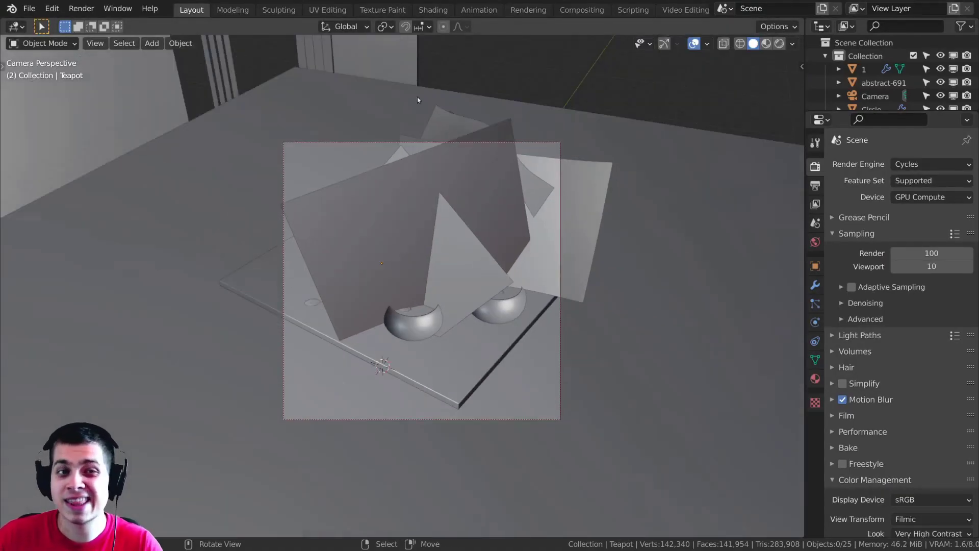
shift+middle_drag(414, 170, 393, 169)
scroll(407, 175, up, 1)
key(z)
scroll(394, 209, down, 1)
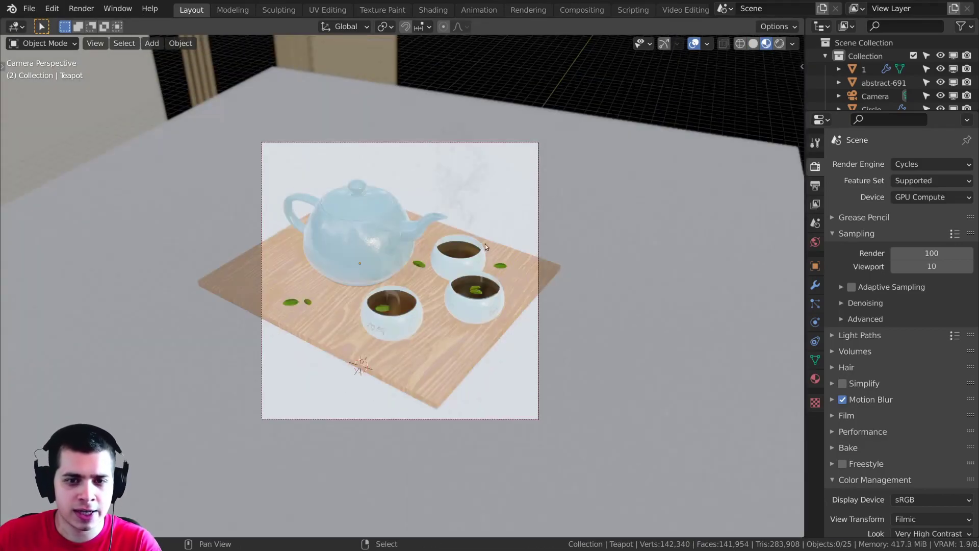
Render the teapot scene from the camera view and look over the rendered image
scroll(507, 205, up, 1)
scroll(474, 212, up, 1)
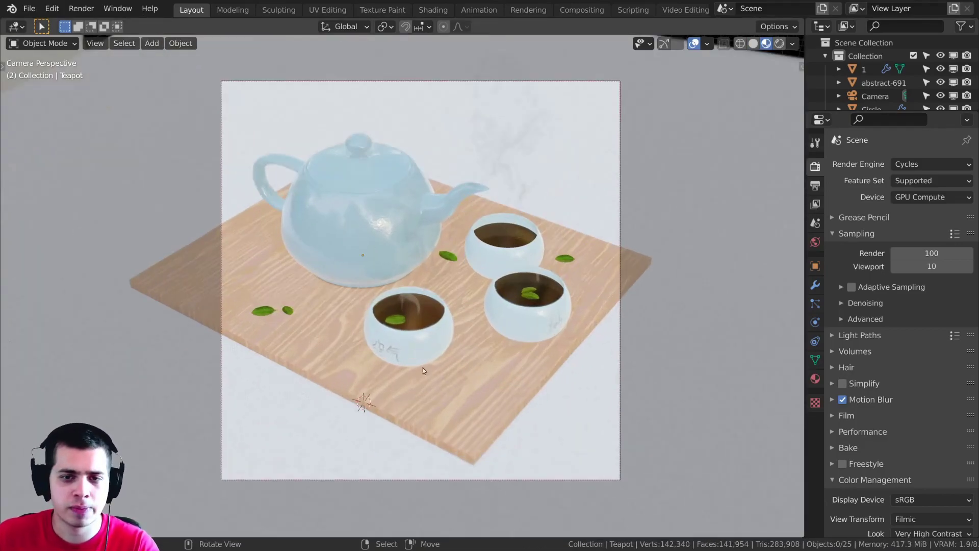
scroll(506, 265, down, 3)
scroll(499, 339, up, 3)
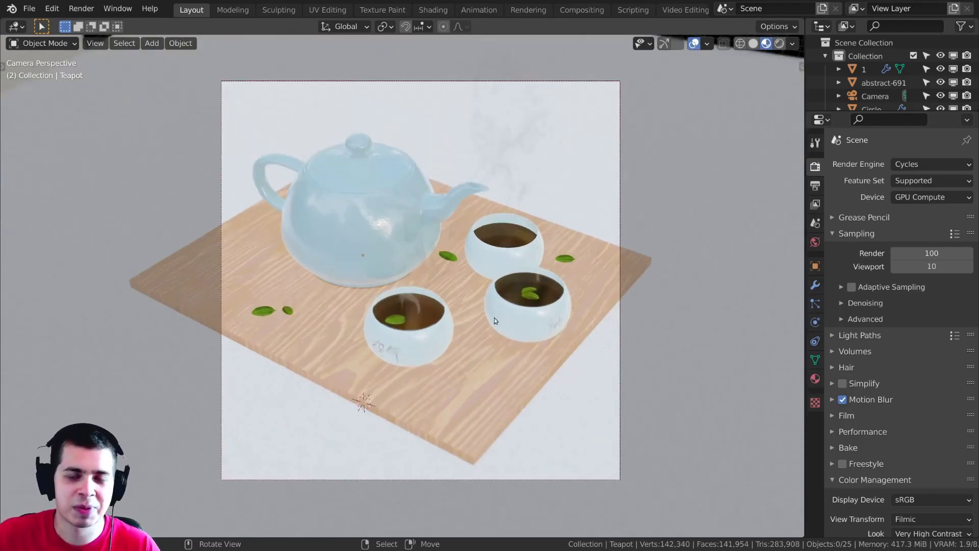
shift+middle_drag(503, 212, 492, 206)
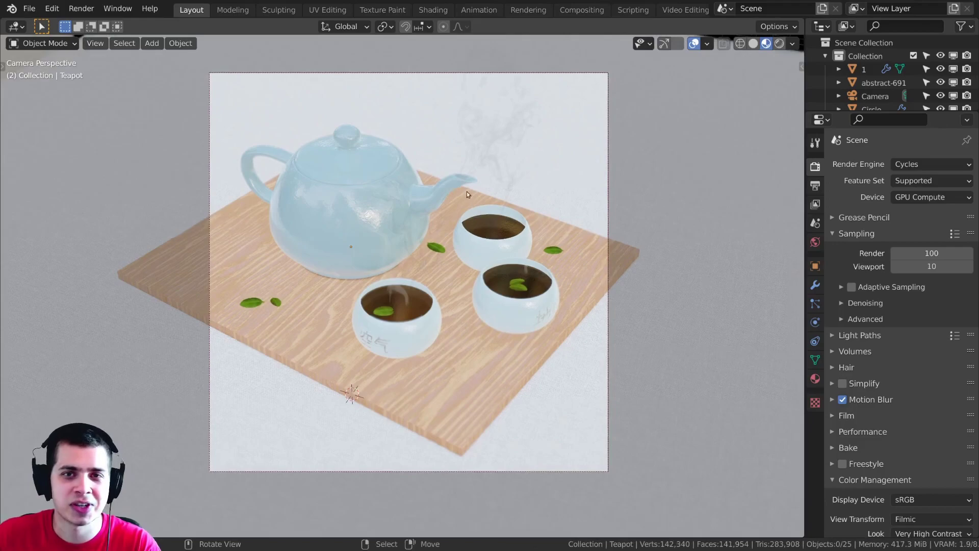
shift+middle_drag(558, 335, 530, 341)
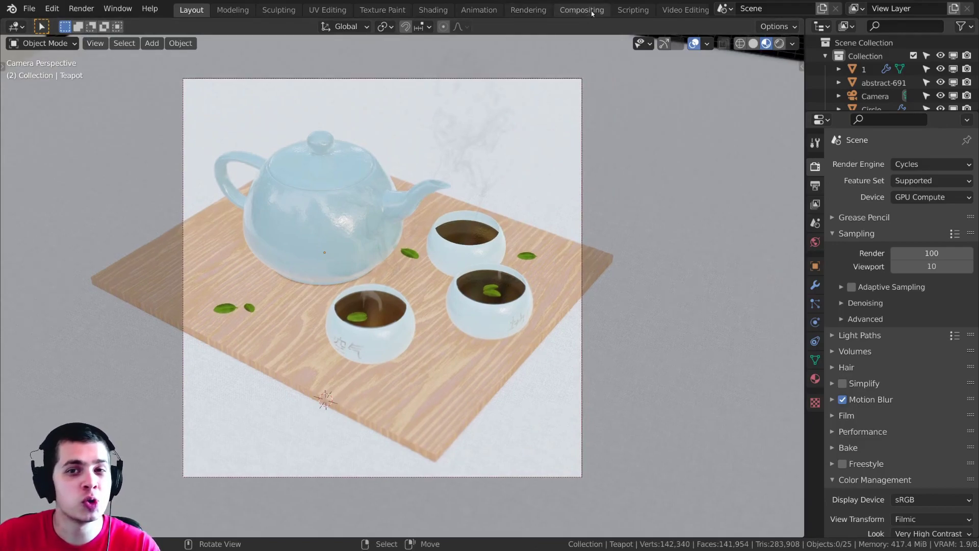
key(F12)
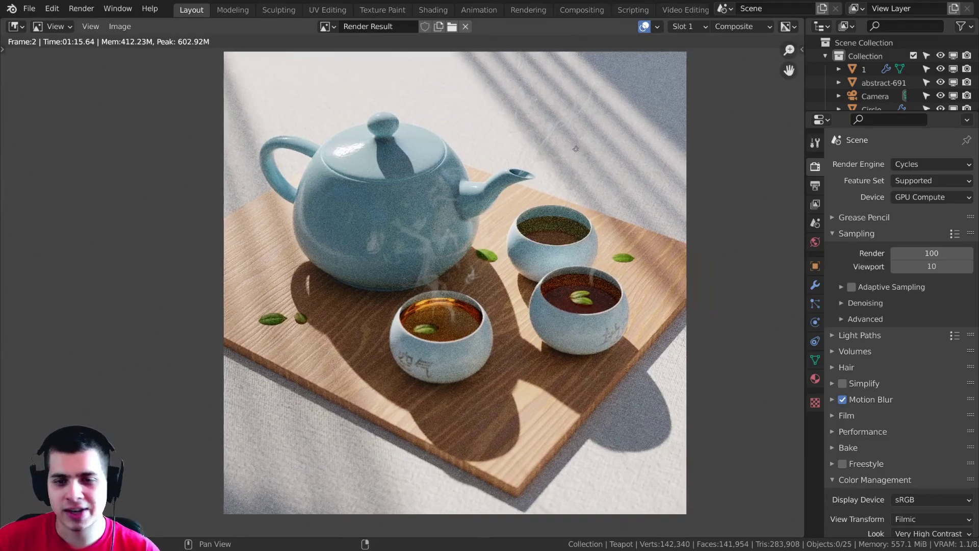
middle_drag(498, 158, 489, 144)
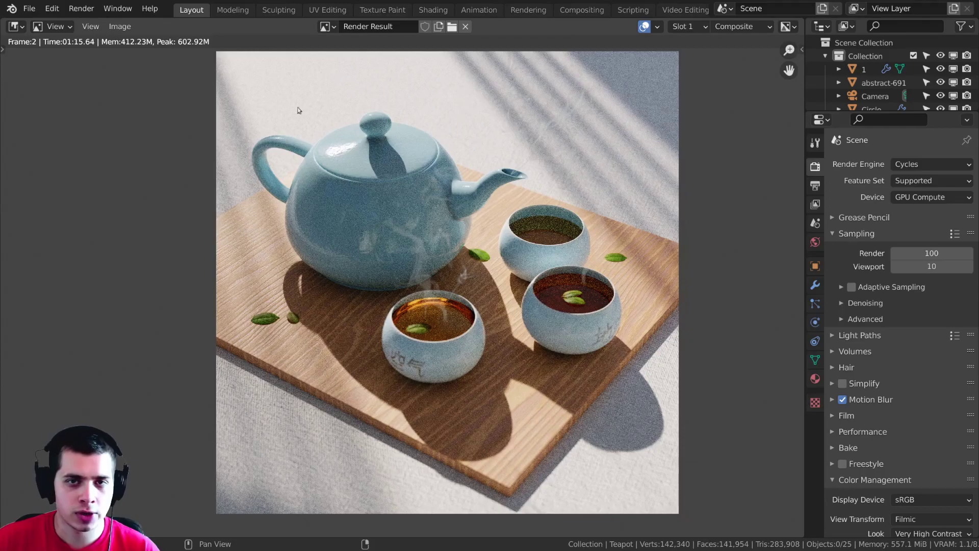
Check the Compositing workspace, return to Layout and change its main editor to the Compositor
click(573, 11)
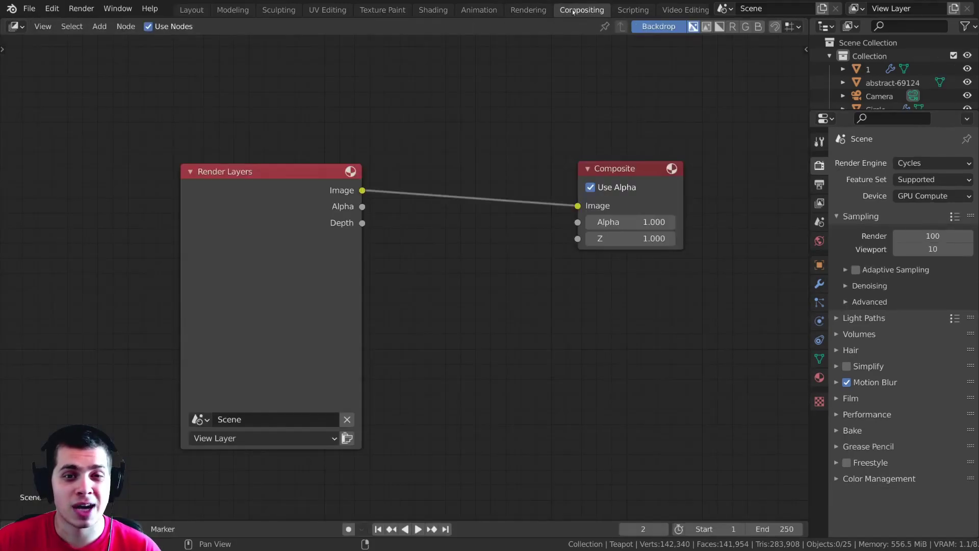
click(192, 10)
click(17, 26)
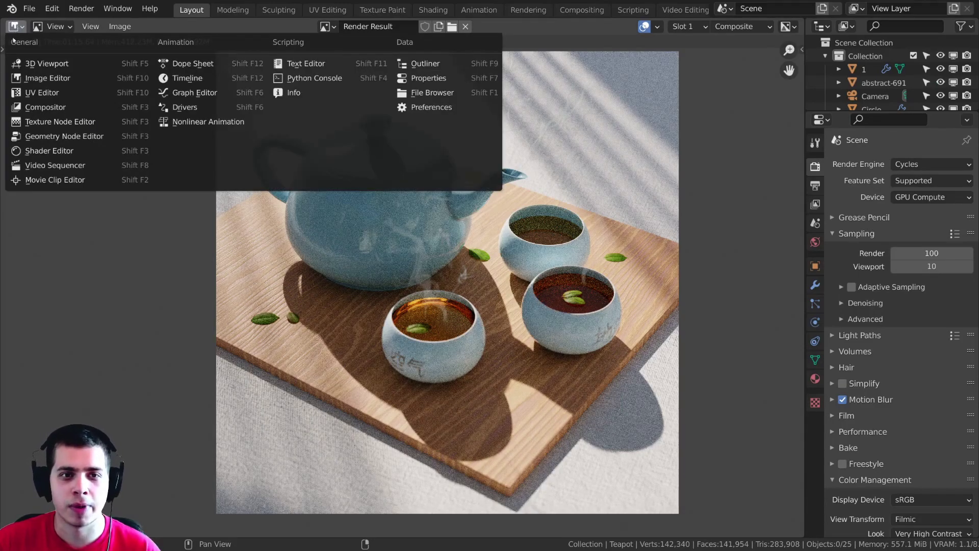
click(50, 107)
Restore the 3D Viewport in the Layout workspace and open the Compositing workspace
click(16, 26)
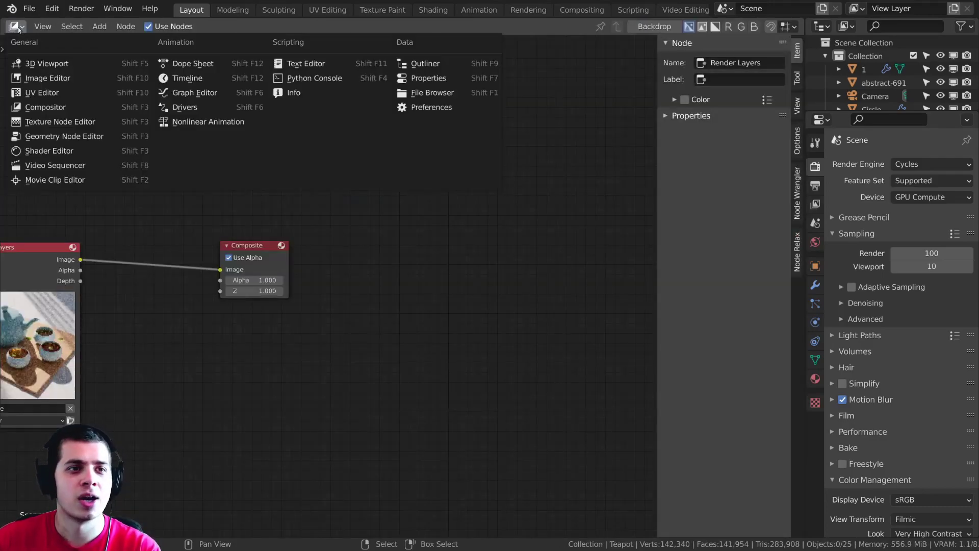
click(41, 64)
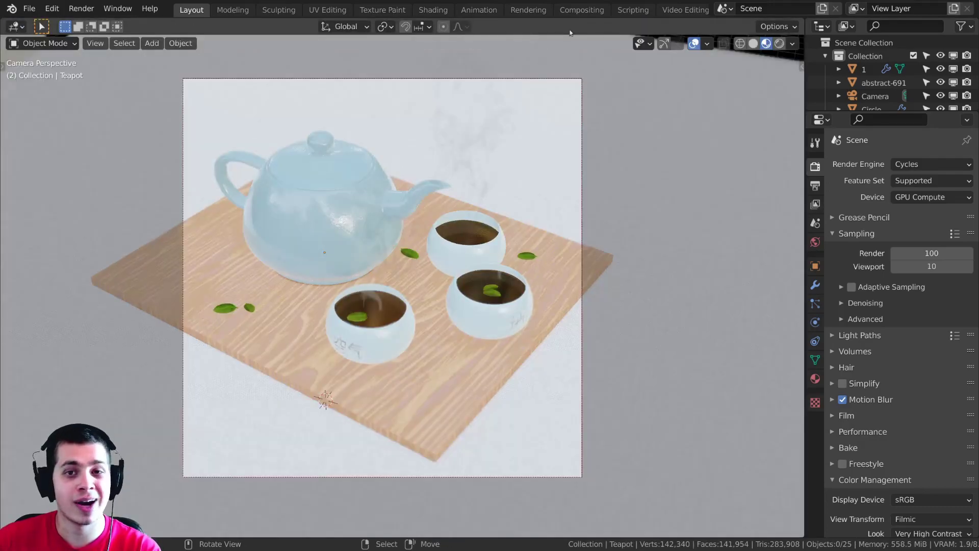
click(582, 9)
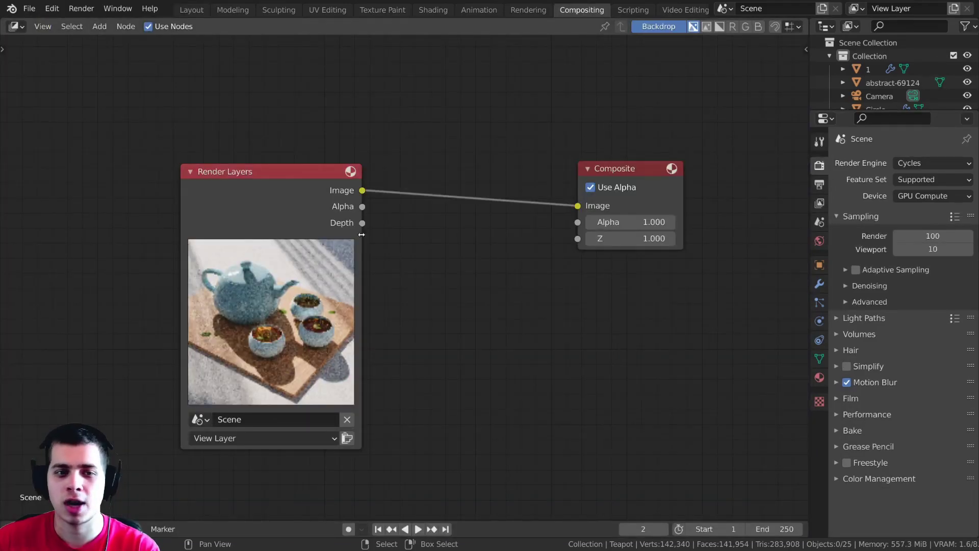
scroll(377, 128, down, 2)
middle_drag(382, 127, 395, 124)
scroll(386, 136, up, 2)
Toggle Use Nodes and the compositor backdrop off and back on
click(164, 27)
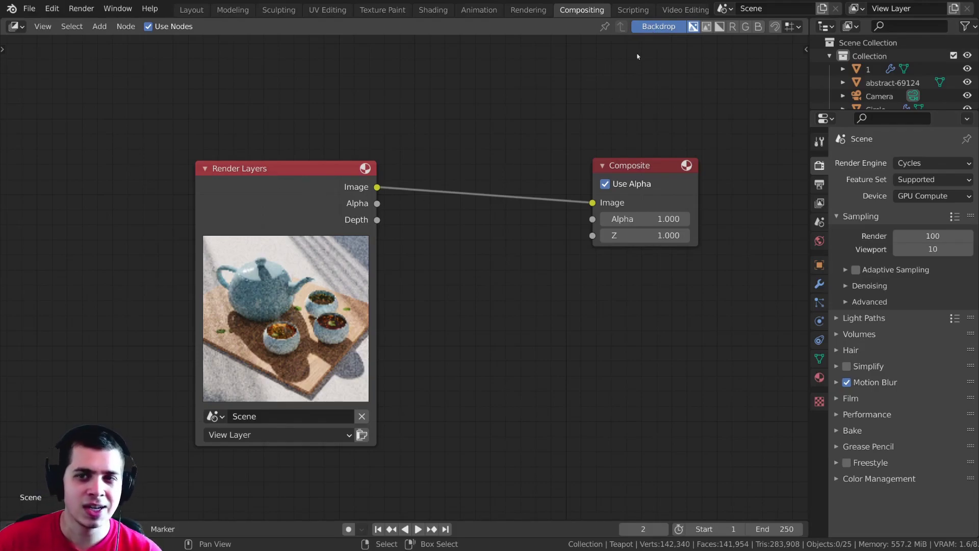
click(658, 27)
click(658, 28)
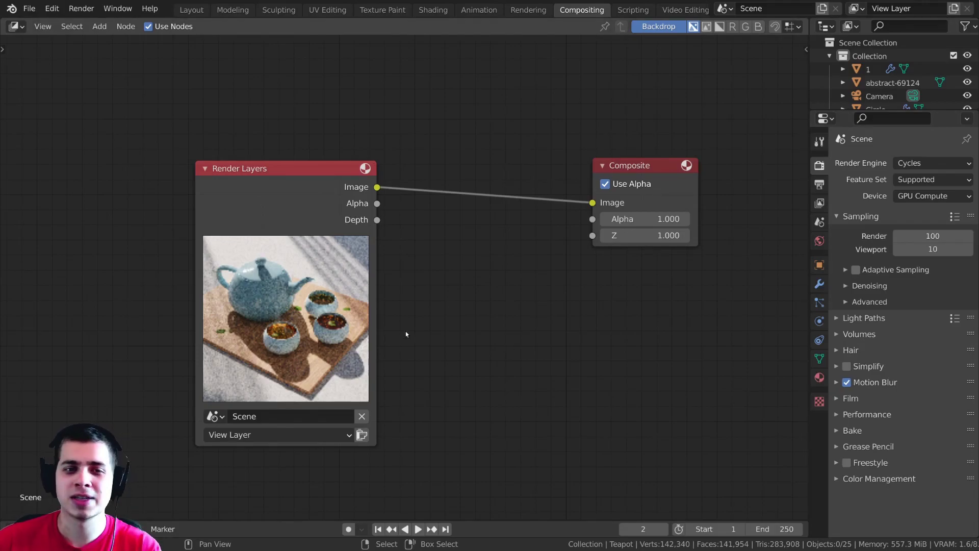
Connect the Render Layers Image output to the Composite Image input and move the two nodes far apart
scroll(405, 306, up, 1)
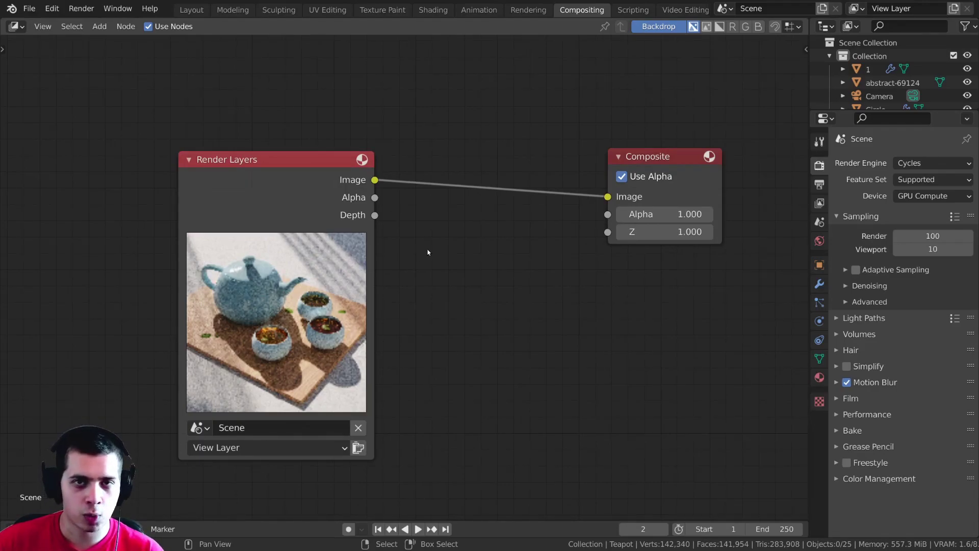
scroll(426, 252, down, 1)
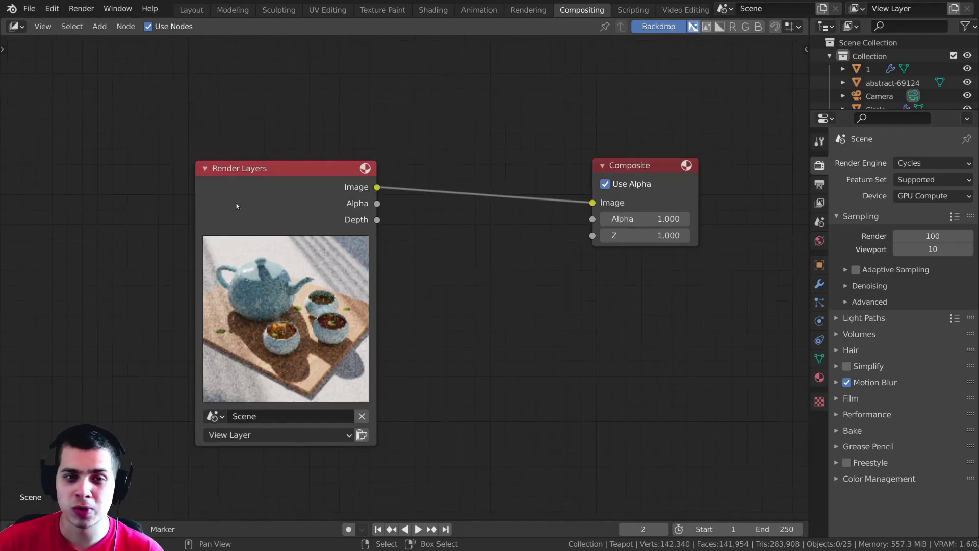
drag(290, 208, 229, 195)
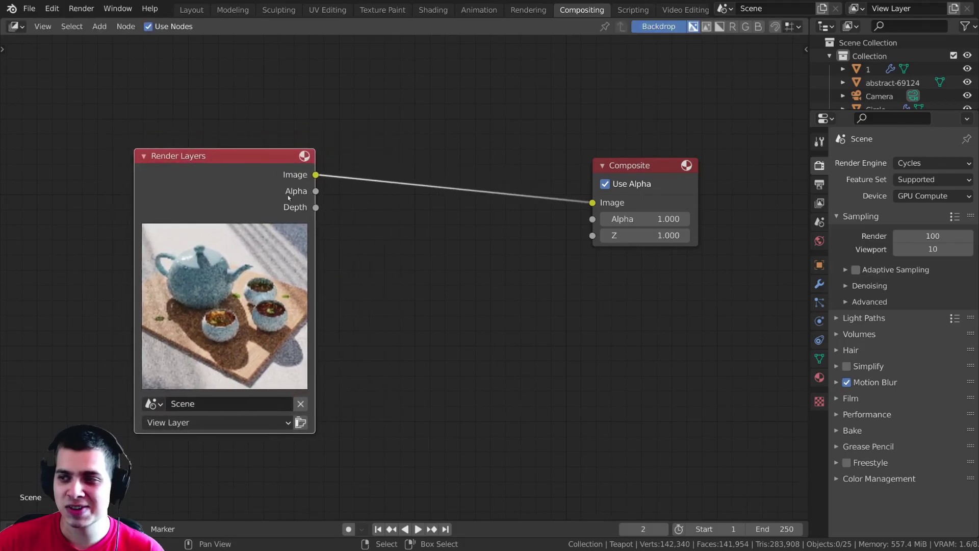
drag(672, 164, 683, 189)
scroll(247, 216, down, 2)
middle_drag(247, 216, 272, 221)
drag(354, 193, 601, 233)
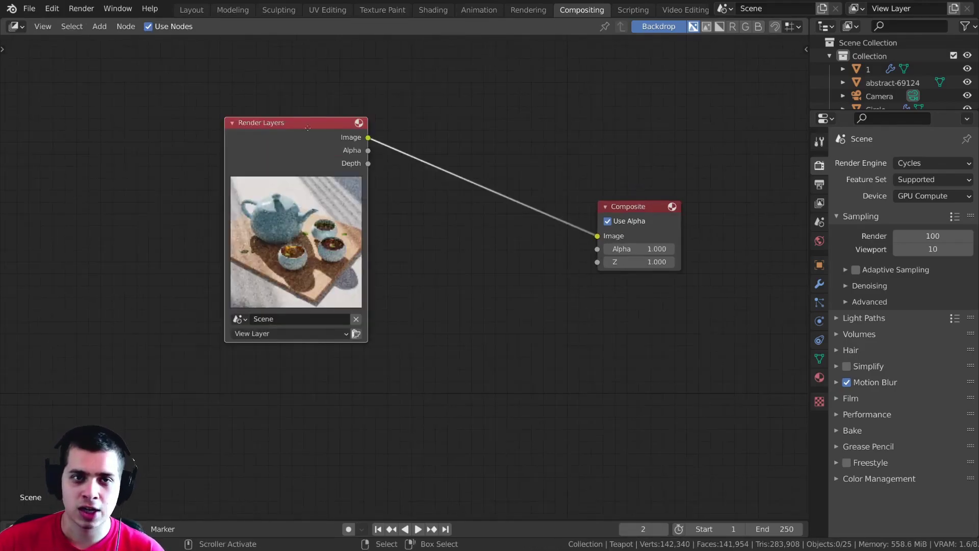
drag(349, 120, 166, 166)
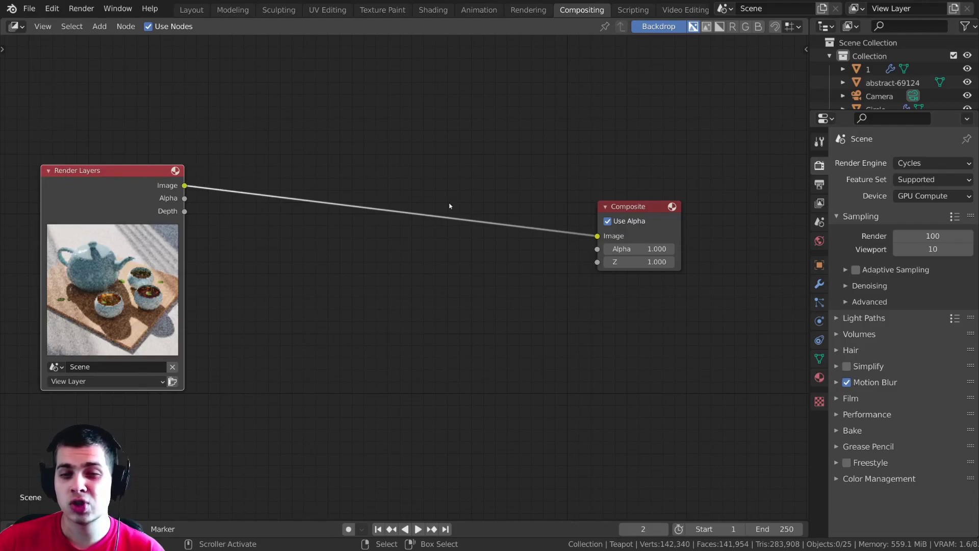
drag(638, 209, 723, 184)
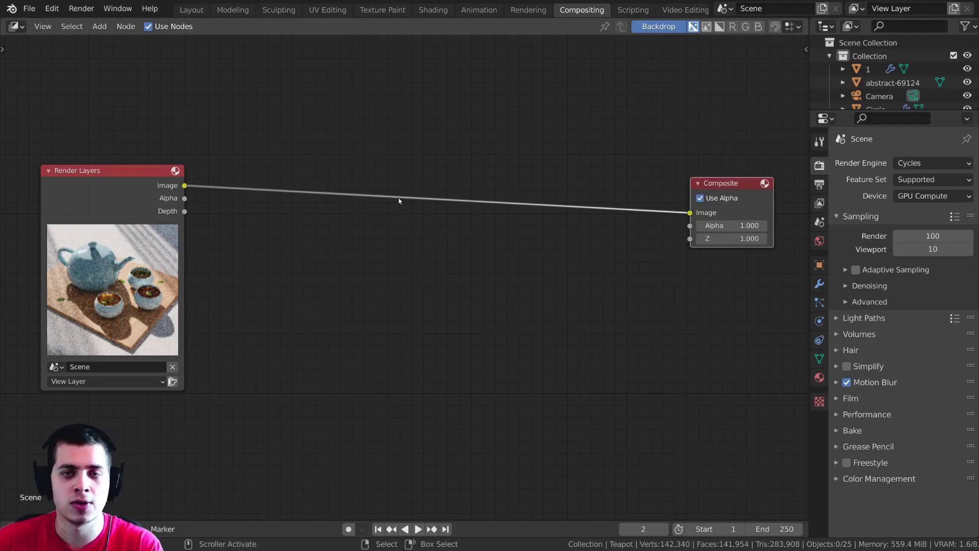
key(shift+a)
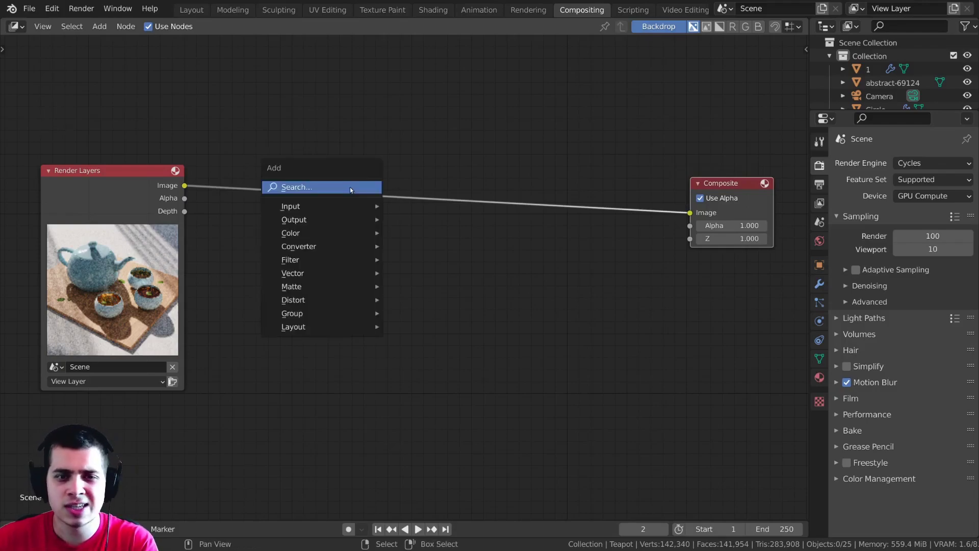
click(353, 187)
text(re)
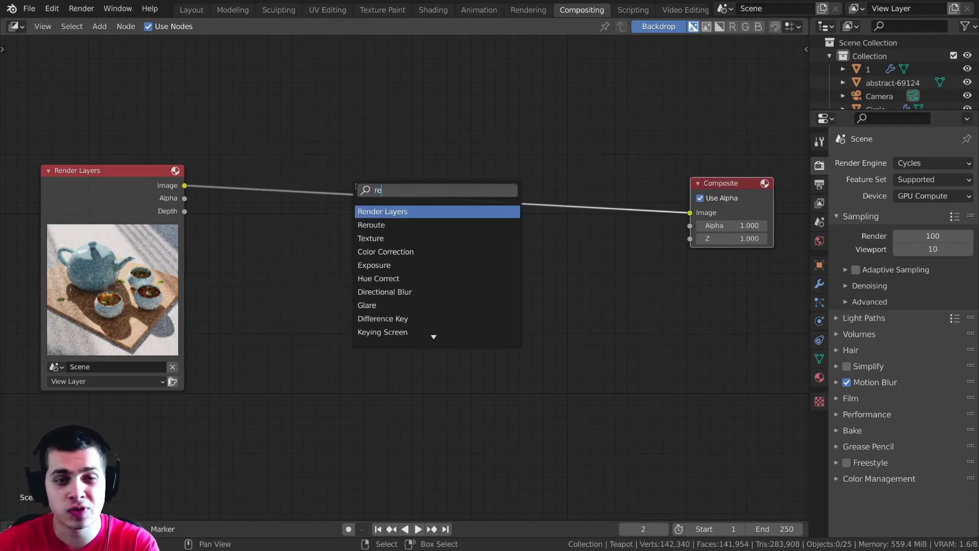
key(Escape)
key(shift+a)
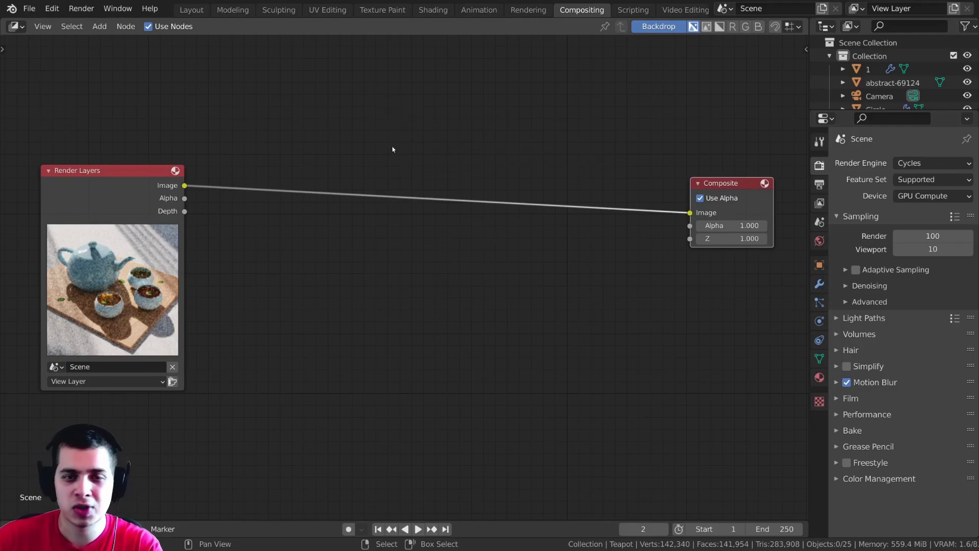
key(shift+a)
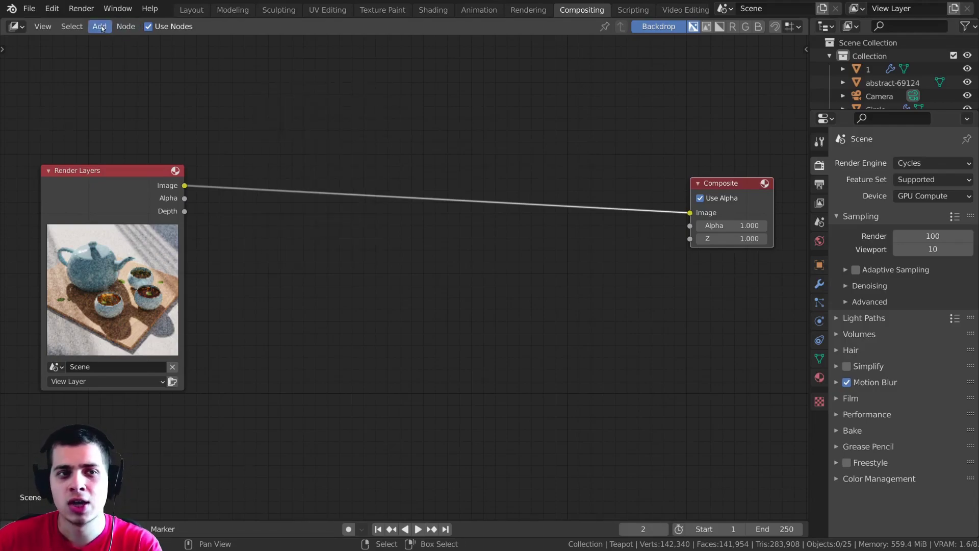
click(100, 26)
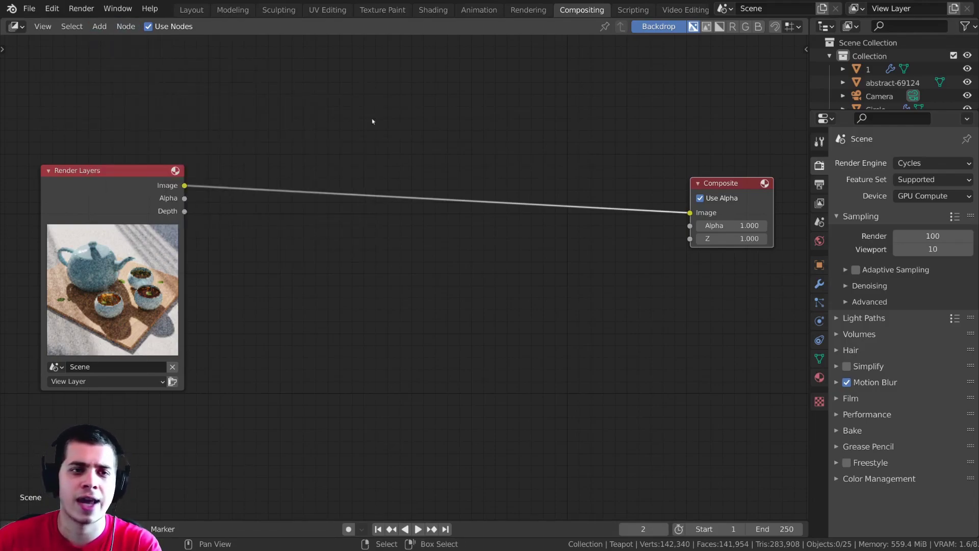
Add a second Render Layers node and place it beside and below the existing one
key(shift+a)
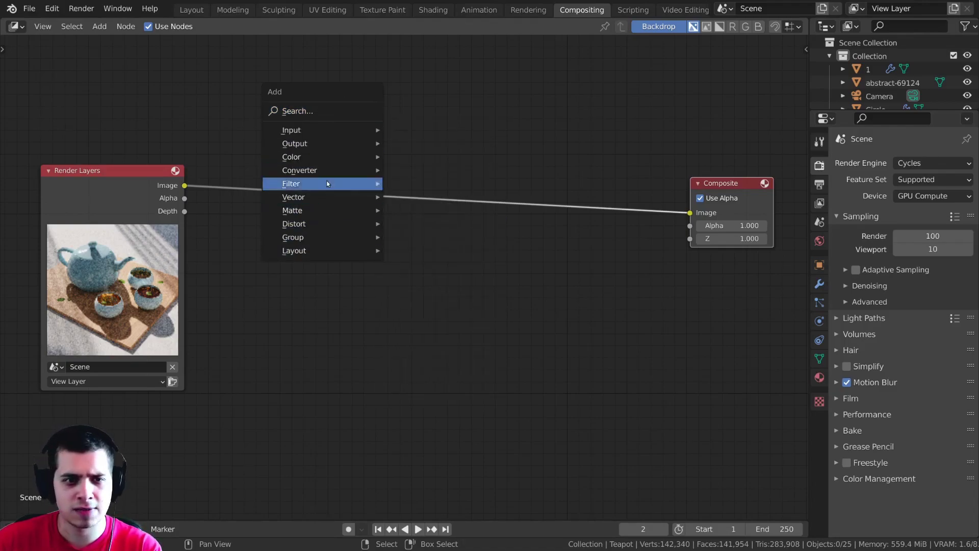
mouse_move(323, 152)
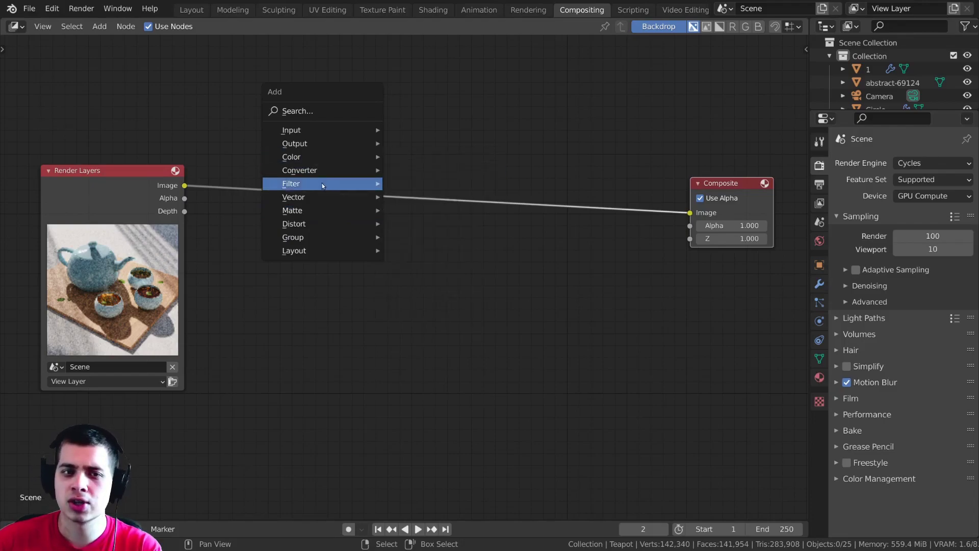
mouse_move(308, 182)
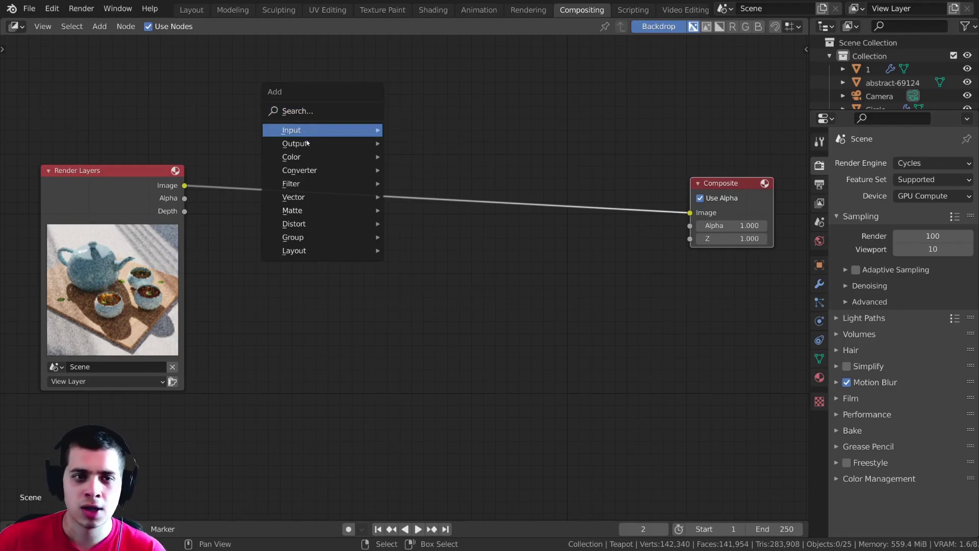
click(303, 112)
text(ren)
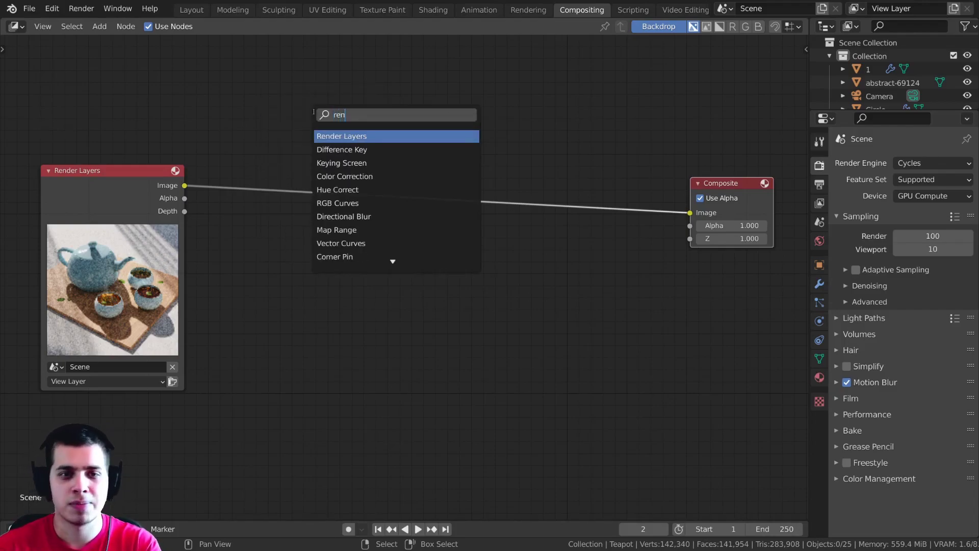
click(367, 136)
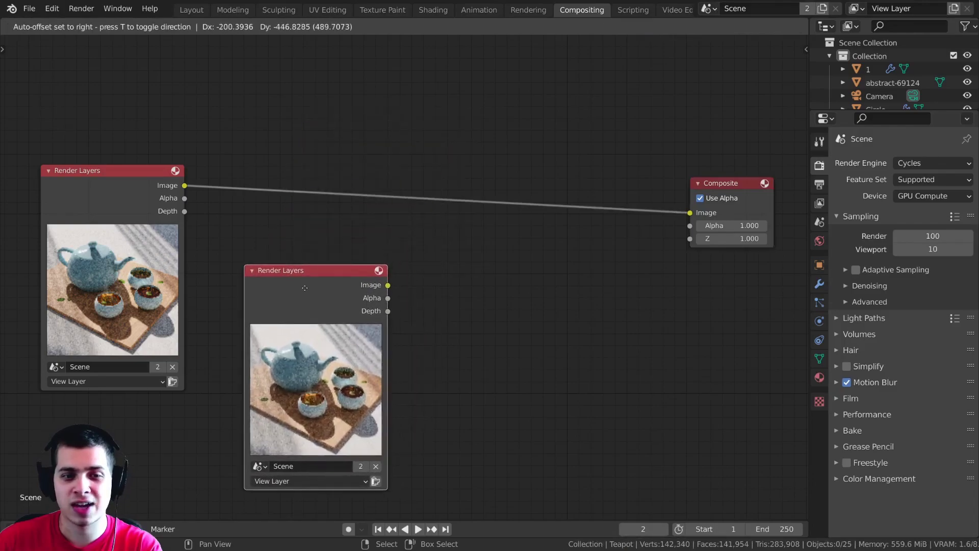
Add a second Composite node and place it below the existing Composite node
key(shift+a)
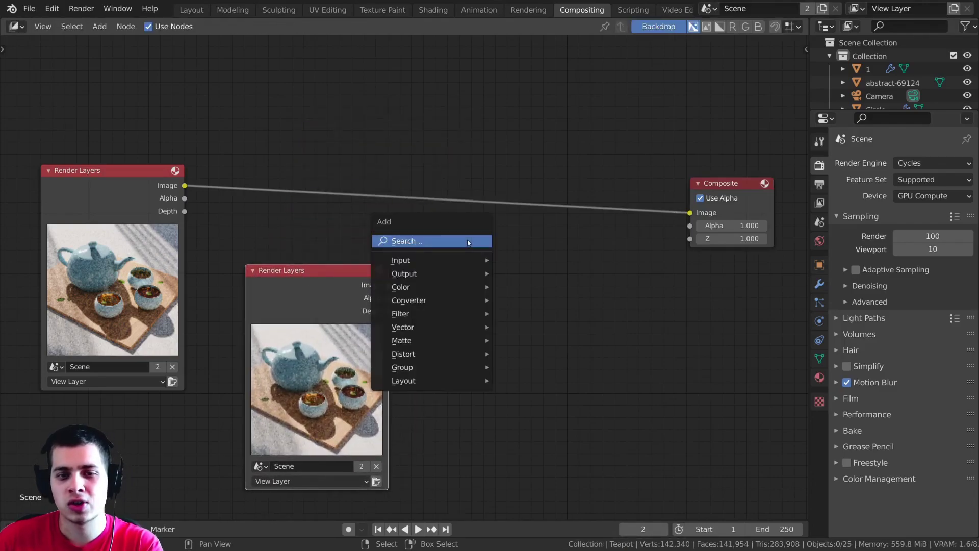
click(452, 242)
text(com)
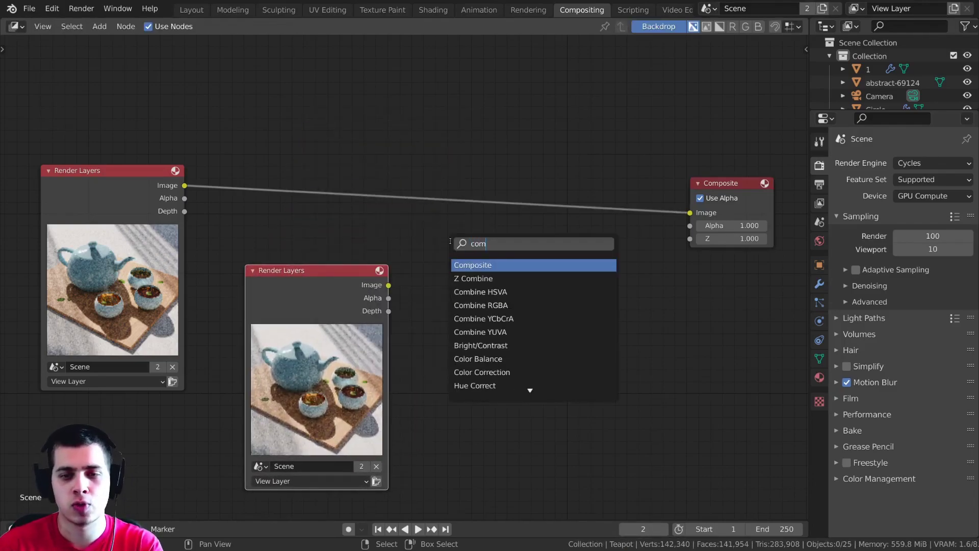
click(488, 266)
click(722, 313)
Delete the extra Render Layers and Composite nodes
click(328, 293)
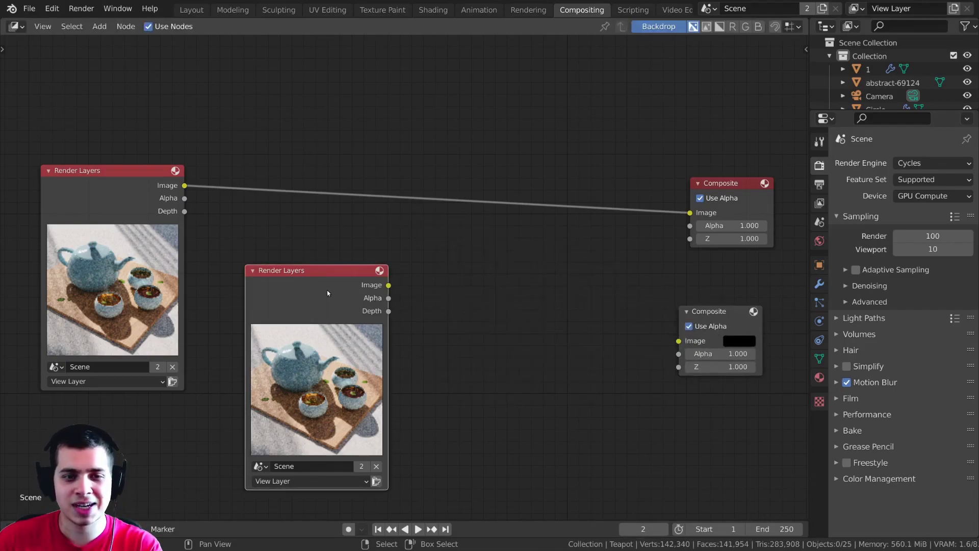
key(x)
click(735, 319)
key(x)
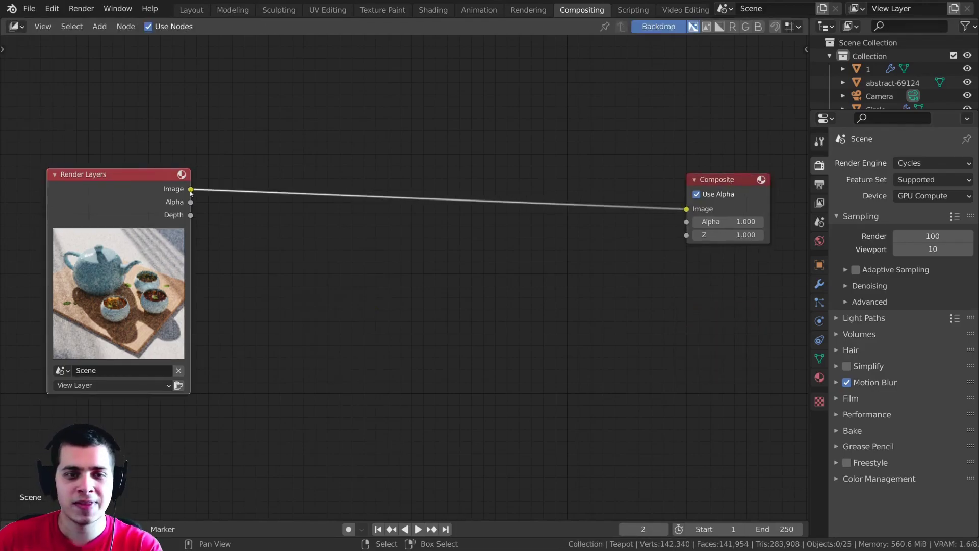
Link the Render Layers Image output to the Composite Image input and shift both nodes slightly
drag(190, 189, 688, 209)
drag(734, 180, 733, 173)
drag(87, 205, 104, 188)
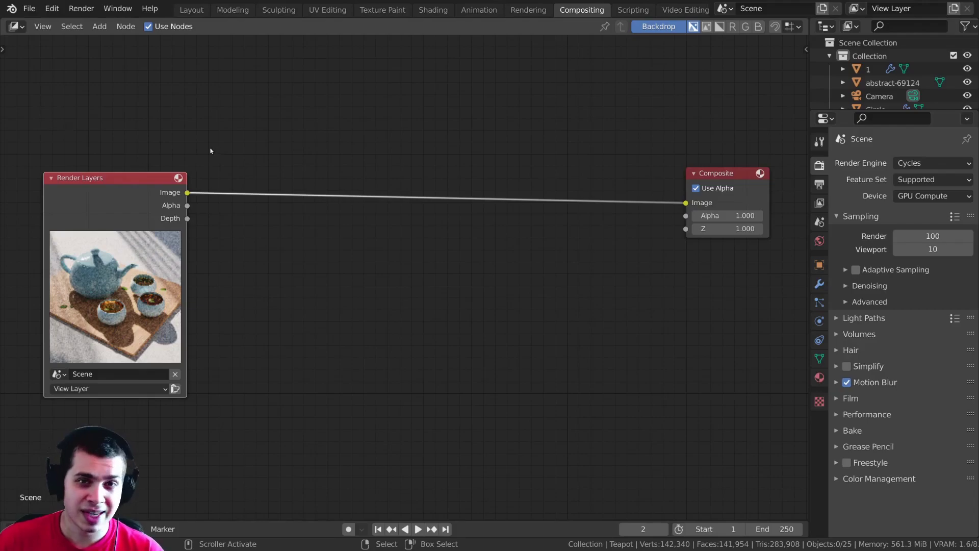
Open the Shading workspace and enlarge its node editor to examine the Tea Pot material's nodes
click(433, 9)
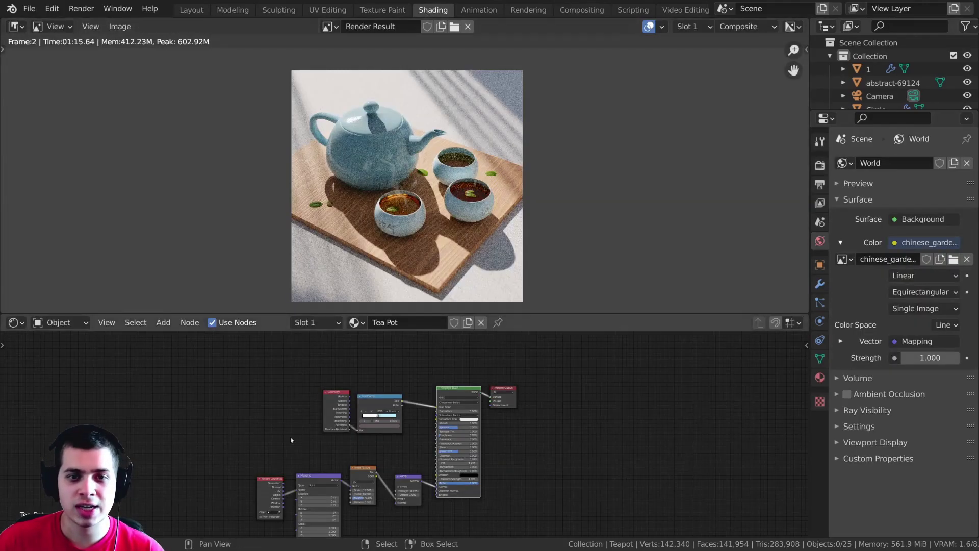
middle_drag(388, 424, 402, 401)
scroll(402, 401, up, 1)
drag(393, 314, 403, 188)
scroll(525, 283, up, 7)
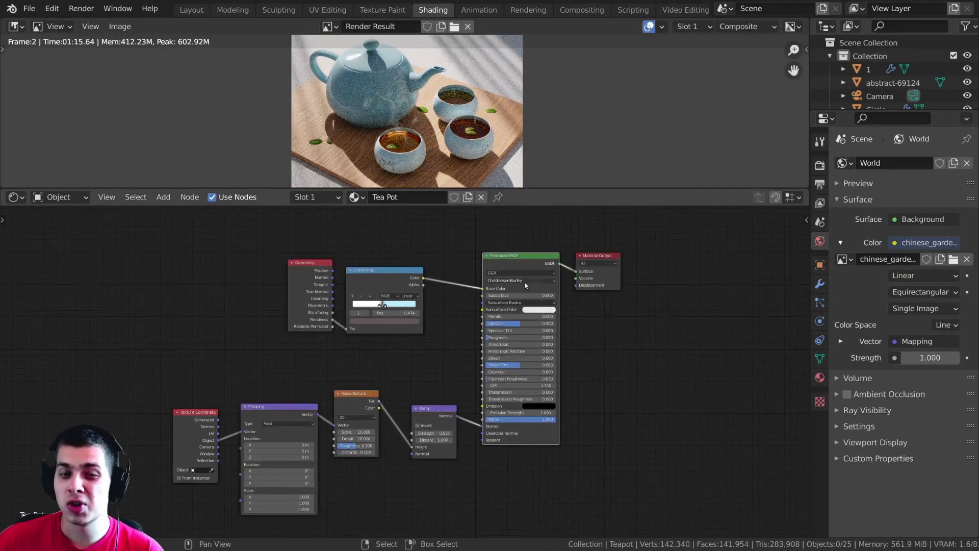
middle_drag(493, 296, 483, 282)
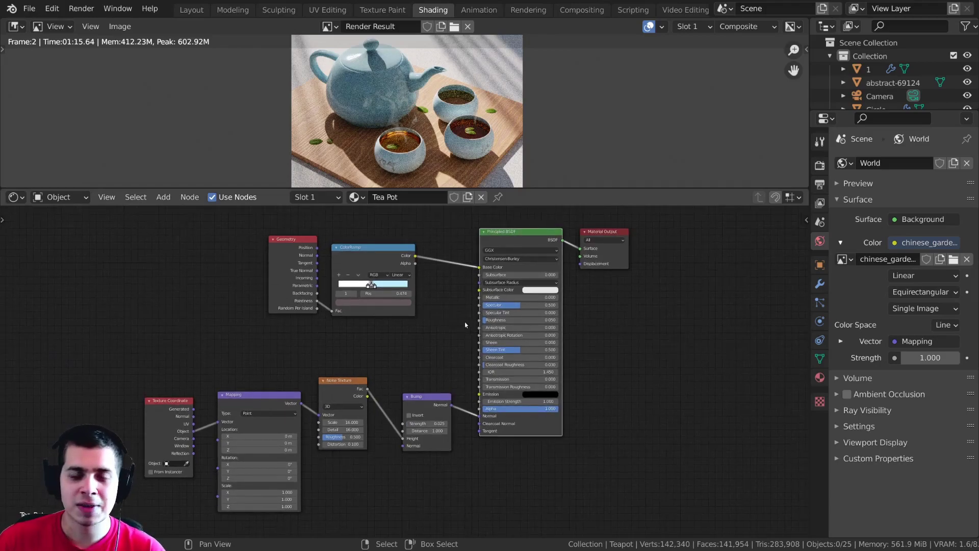
scroll(418, 304, up, 1)
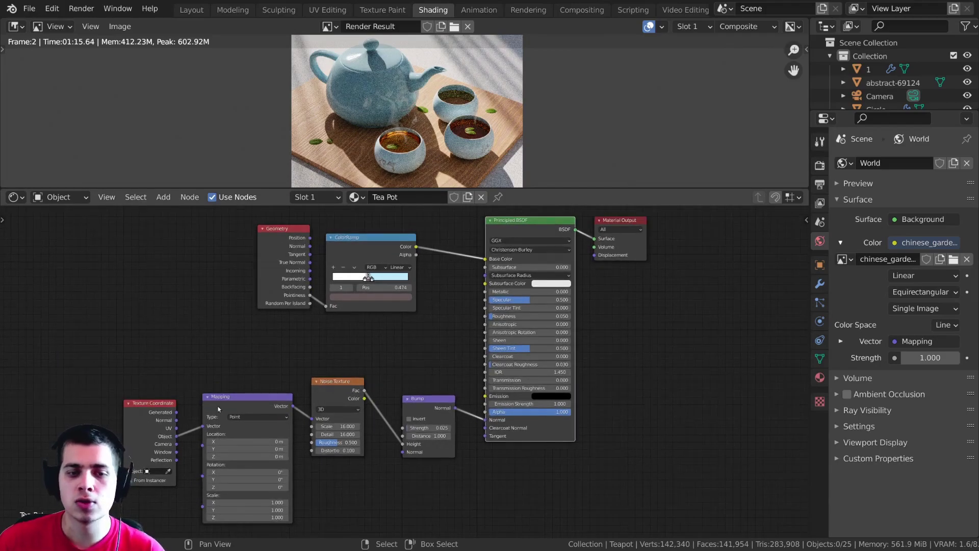
Reposition the Texture Coordinate, Mapping and Bump nodes in the Tea Pot material and inspect the teapot in the render
drag(143, 418, 143, 408)
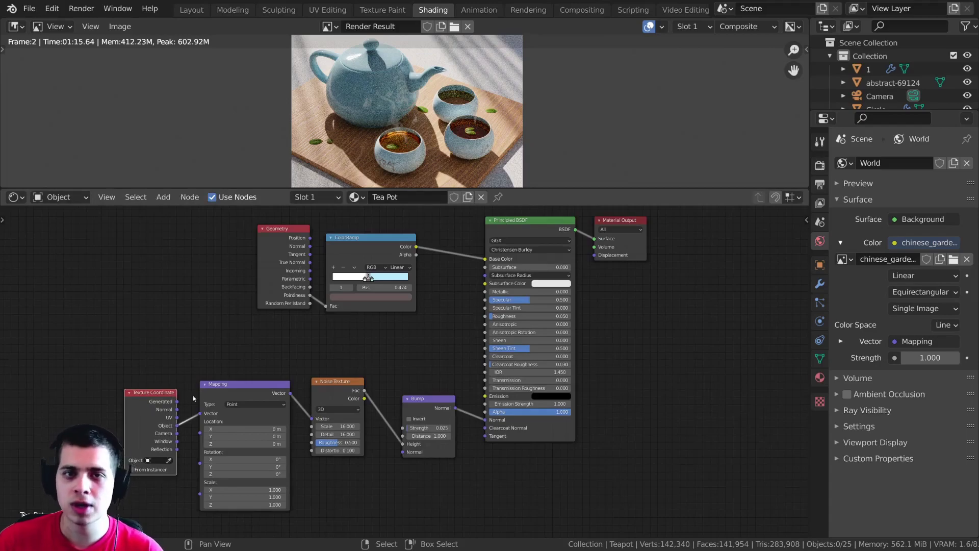
drag(225, 384, 221, 385)
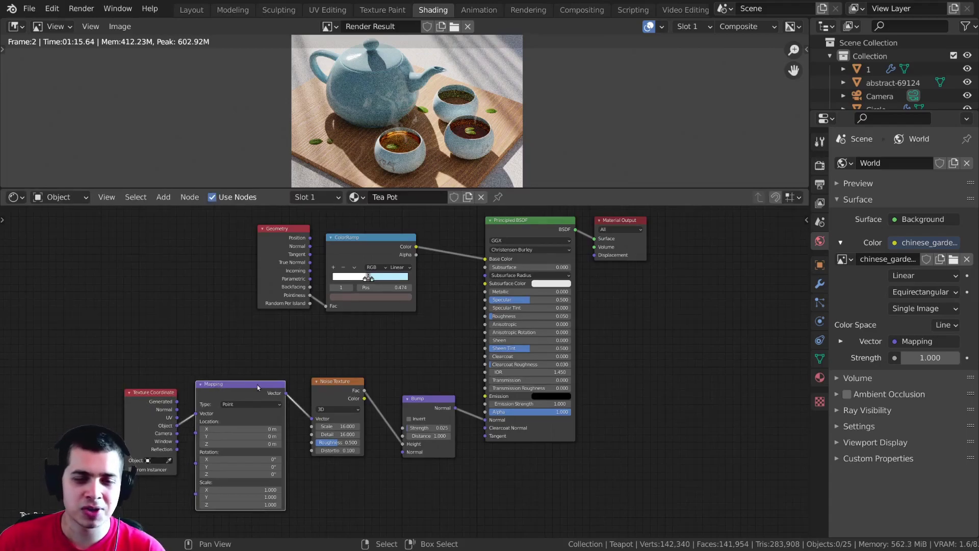
drag(416, 399, 407, 392)
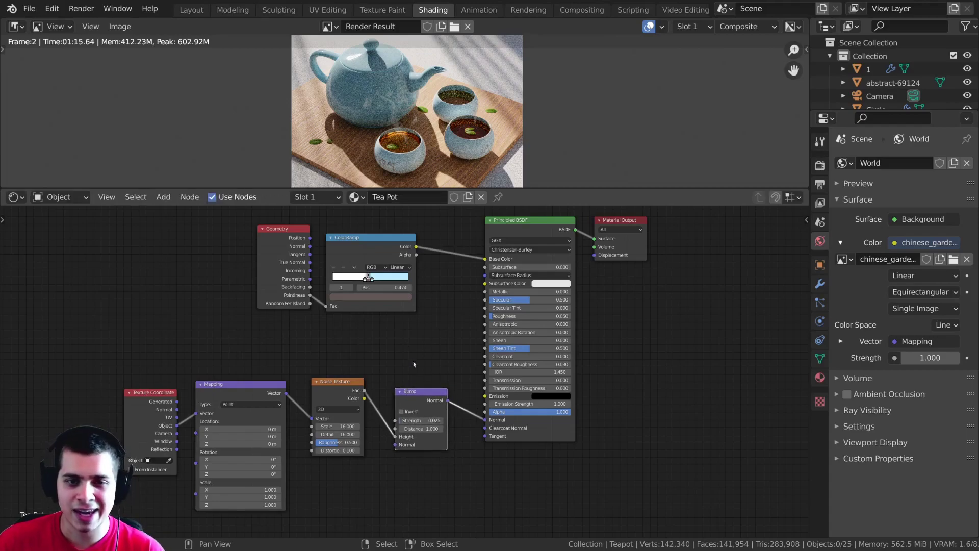
middle_drag(397, 330, 398, 333)
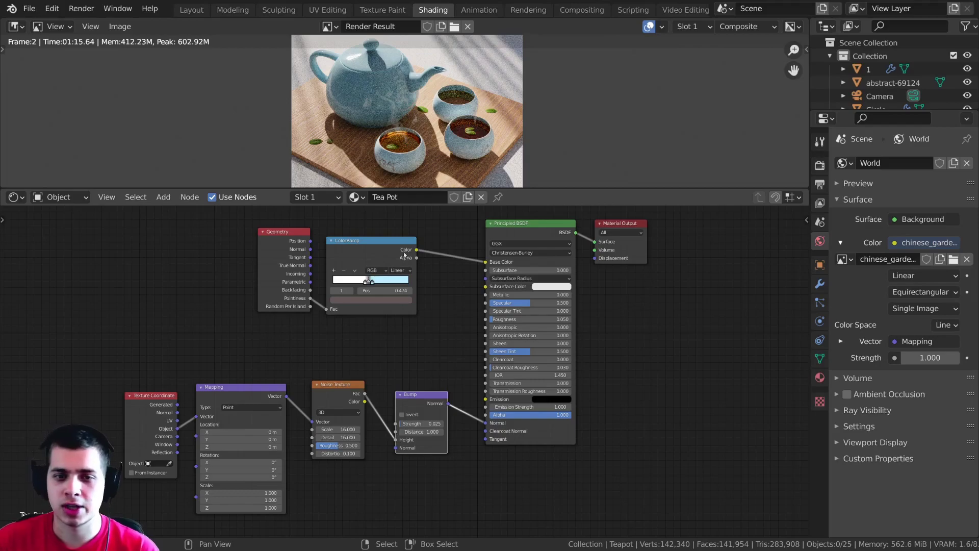
middle_drag(540, 335, 557, 336)
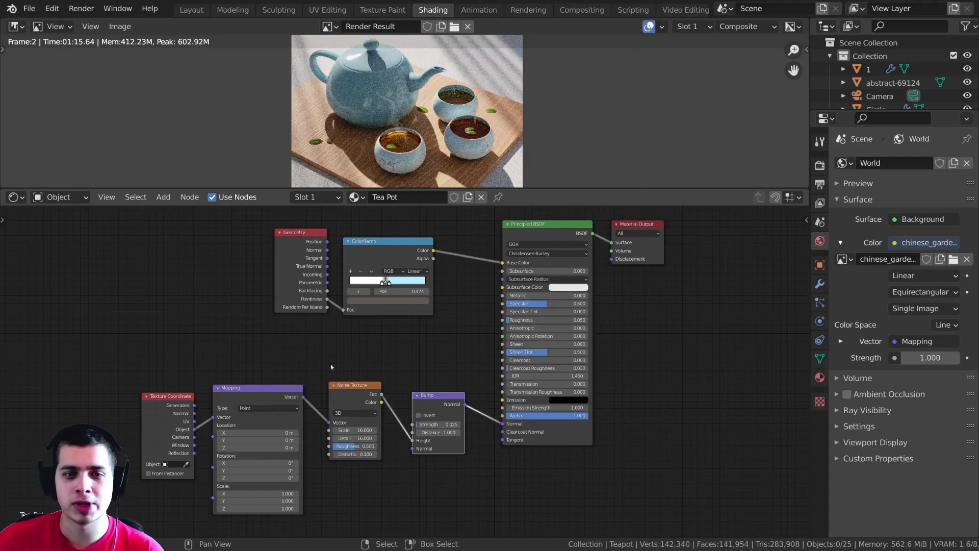
scroll(393, 147, up, 3)
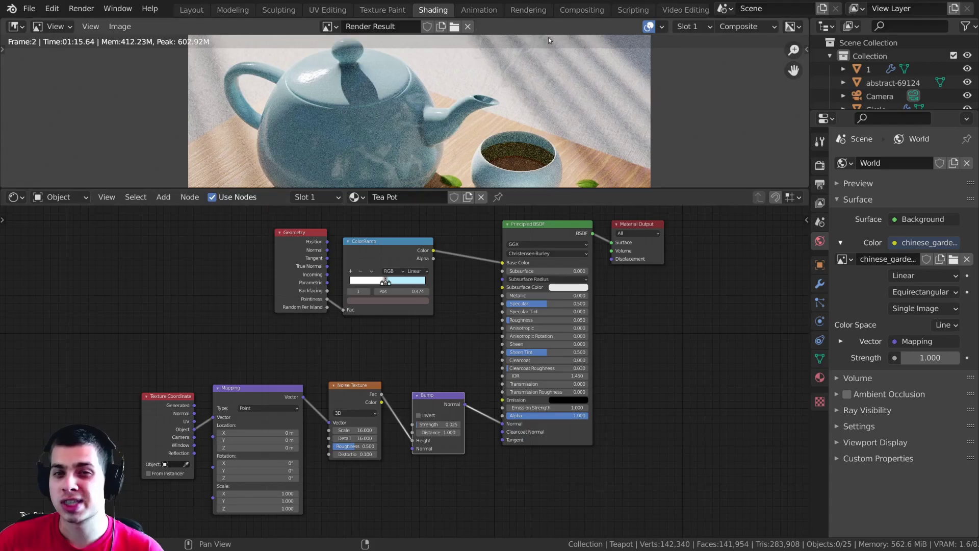
scroll(547, 41, down, 1)
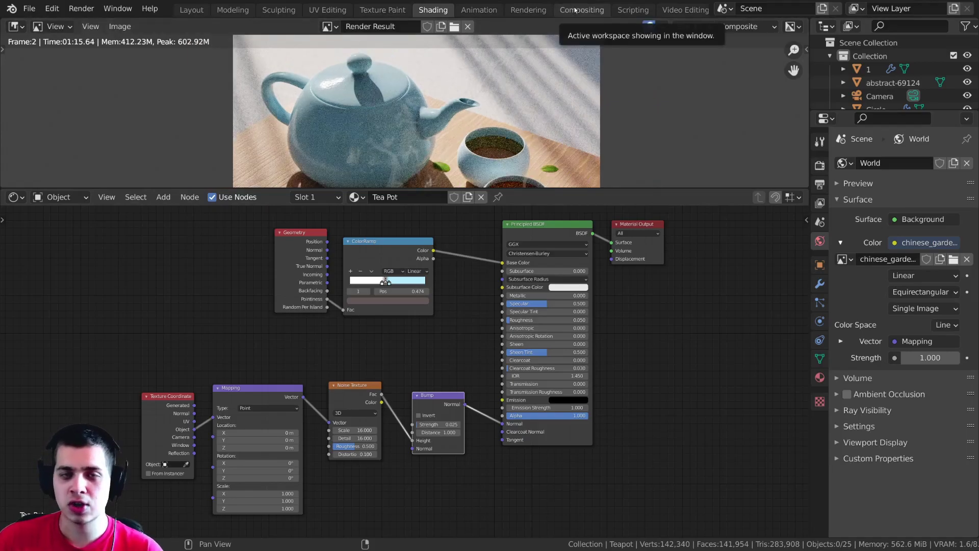
Return to the Compositing workspace and shift the Render Layers node slightly
click(576, 11)
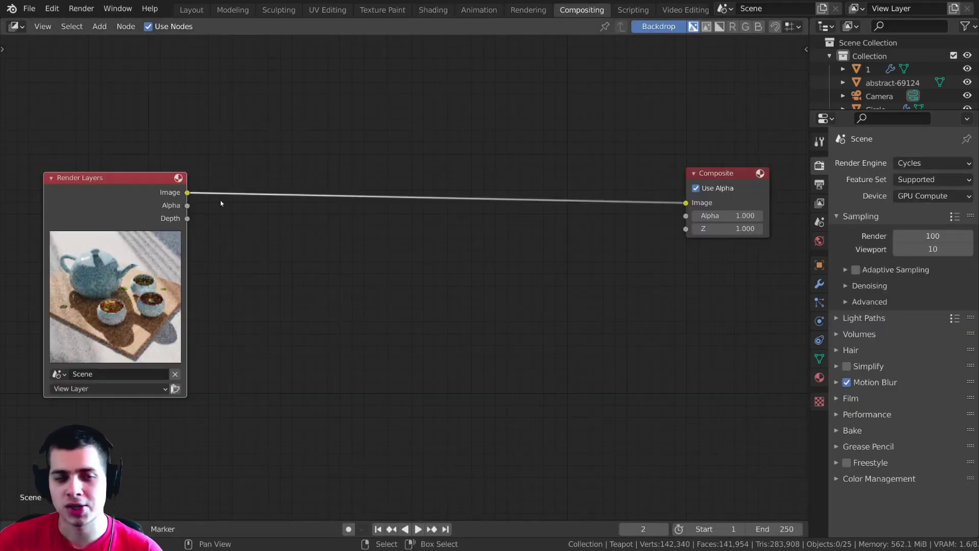
drag(130, 213, 137, 204)
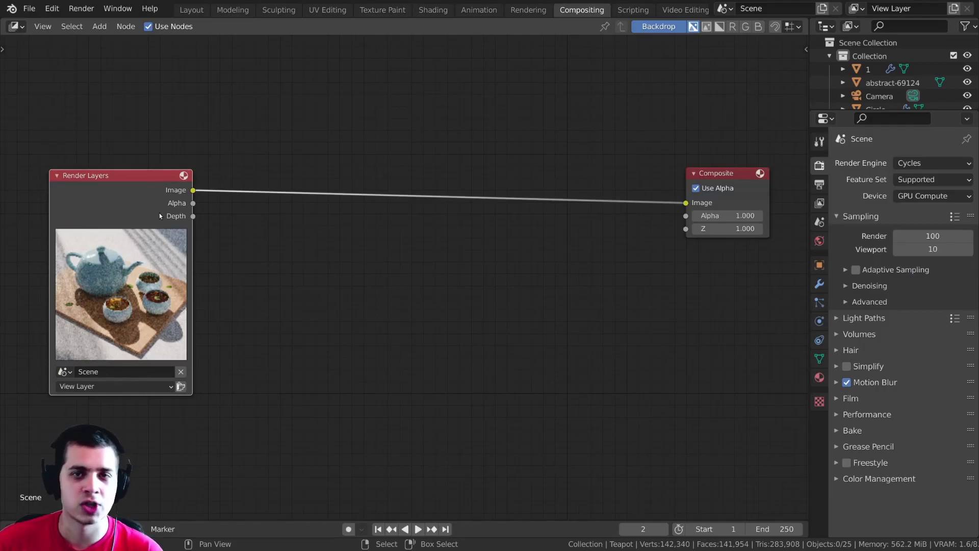
middle_drag(294, 132, 294, 135)
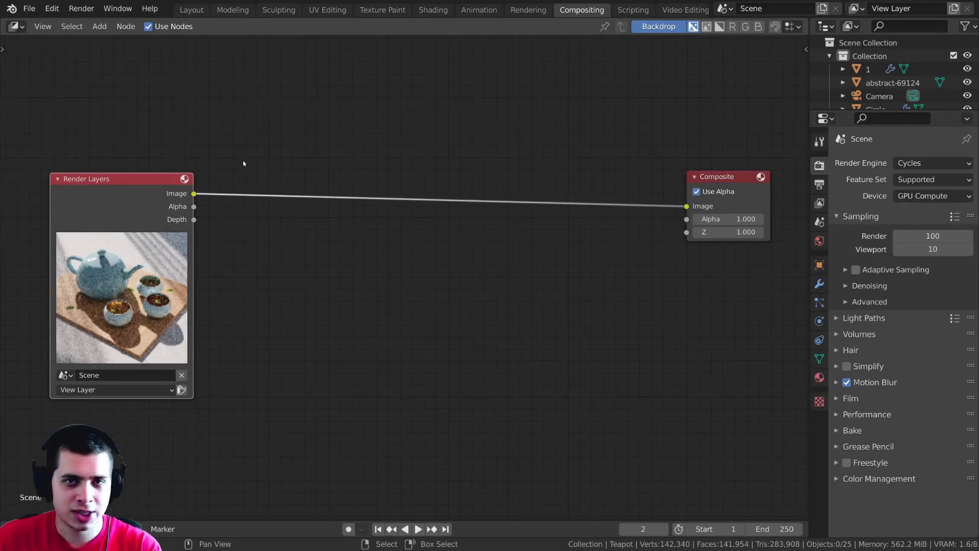
scroll(255, 184, up, 1)
scroll(561, 203, down, 1)
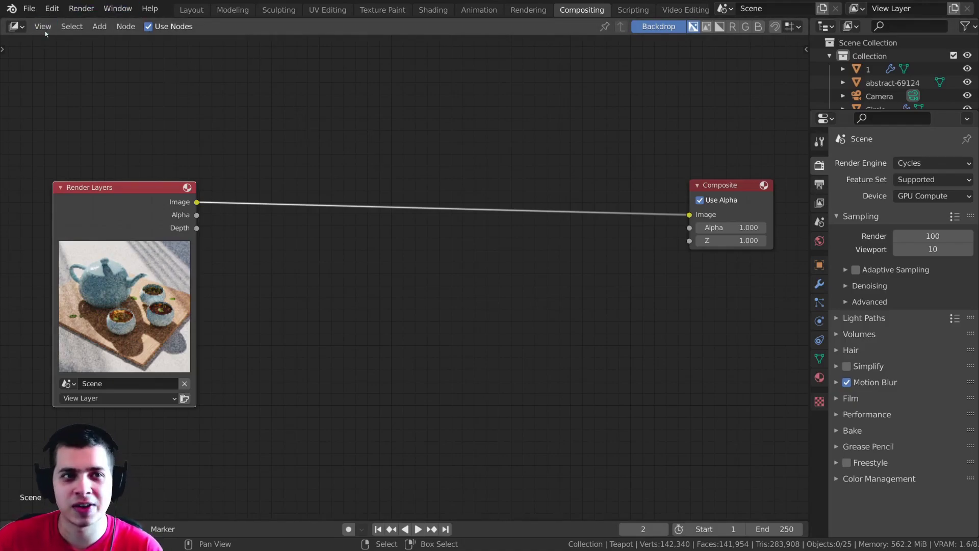
Search the add-ons in Preferences for "node" and check the Node Wrangler add-on and its details
click(53, 8)
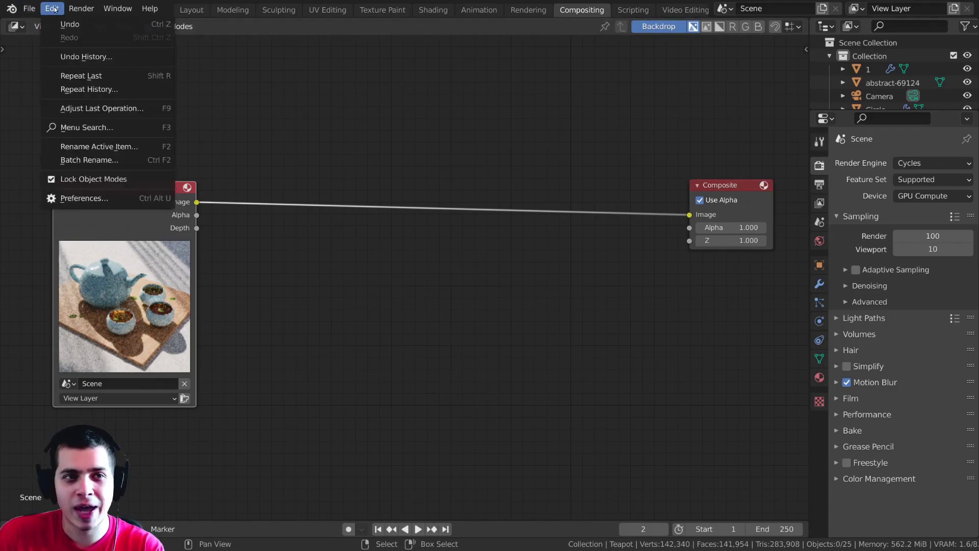
click(102, 199)
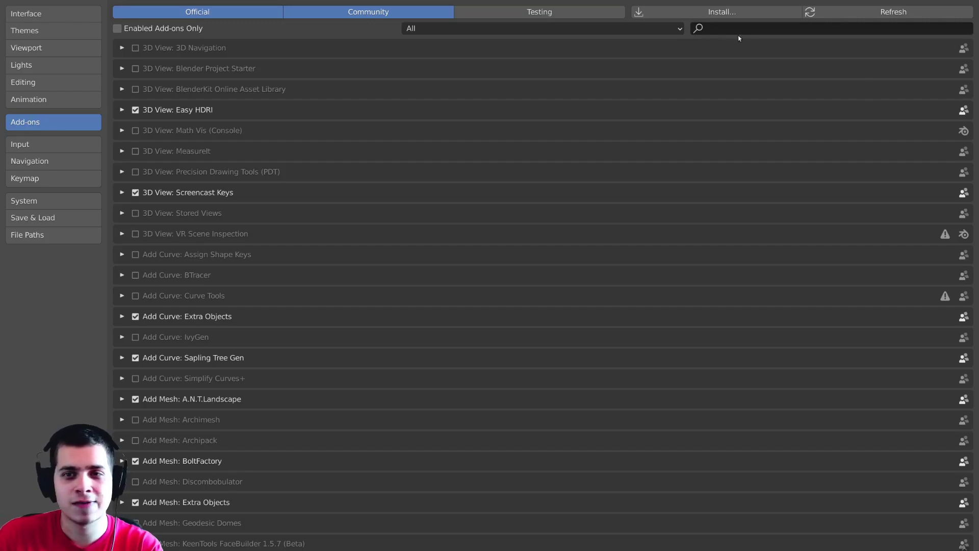
click(723, 29)
text(node)
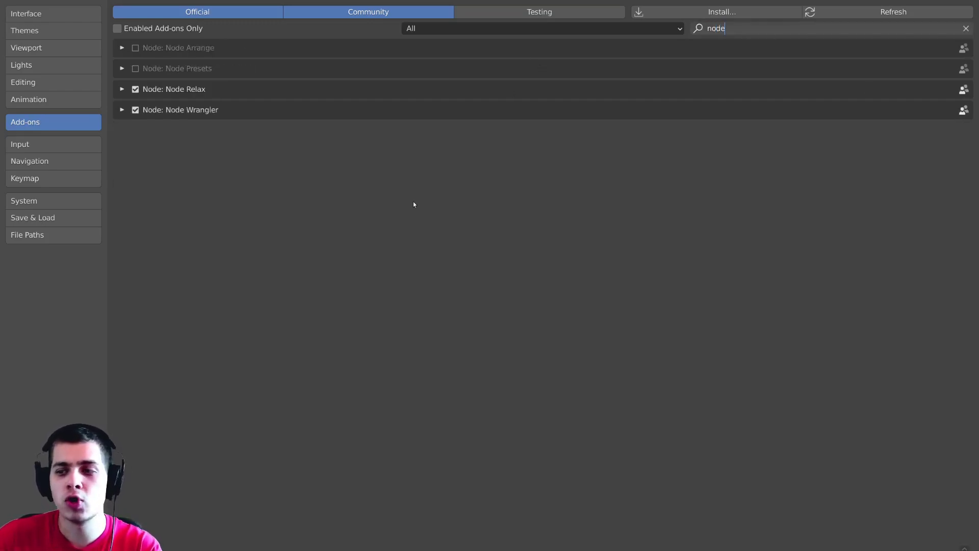
key(Return)
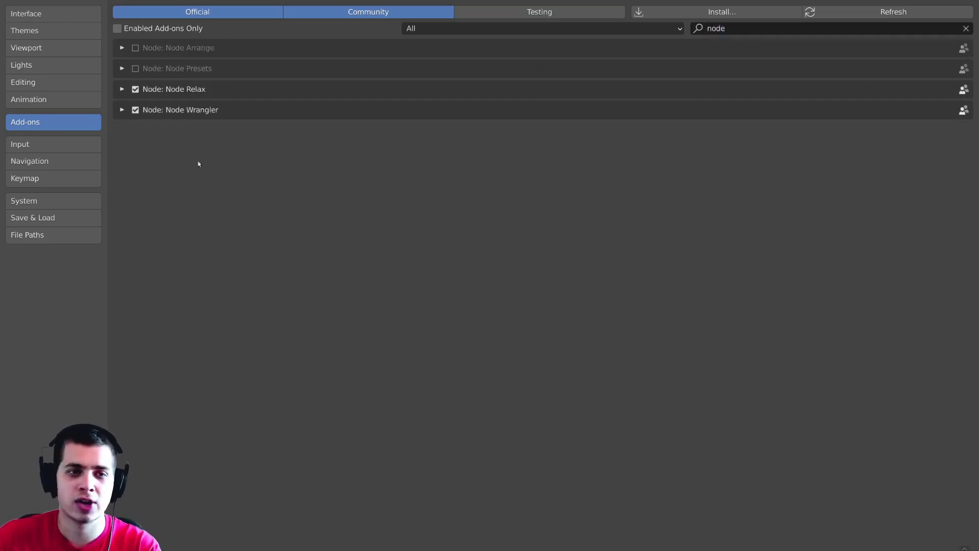
click(122, 110)
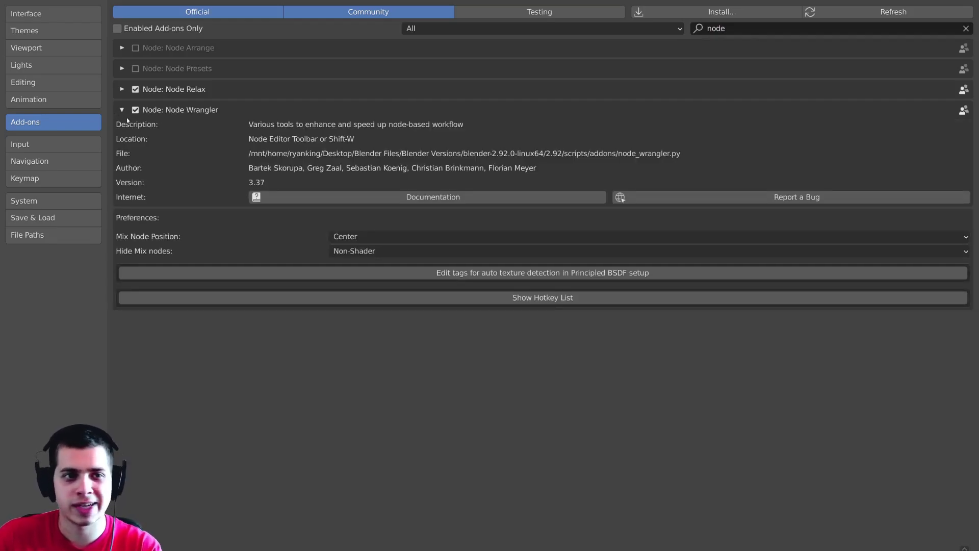
click(152, 112)
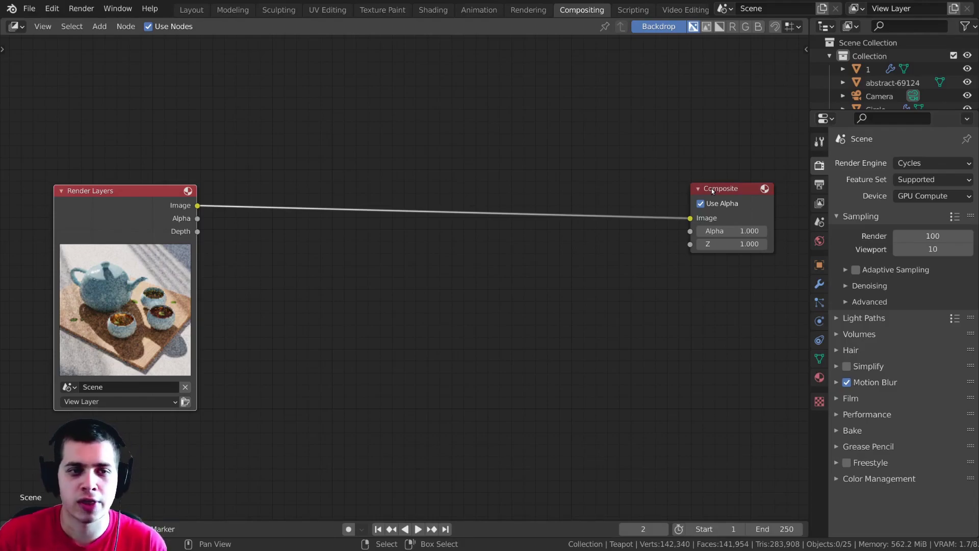
Reposition the Render Layers node, connect its Image output to a new Viewer node and move the Viewer near the Composite node
mouse_move(88, 188)
mouse_down()
mouse_move(88, 169)
mouse_move(71, 192)
mouse_move(80, 200)
mouse_up()
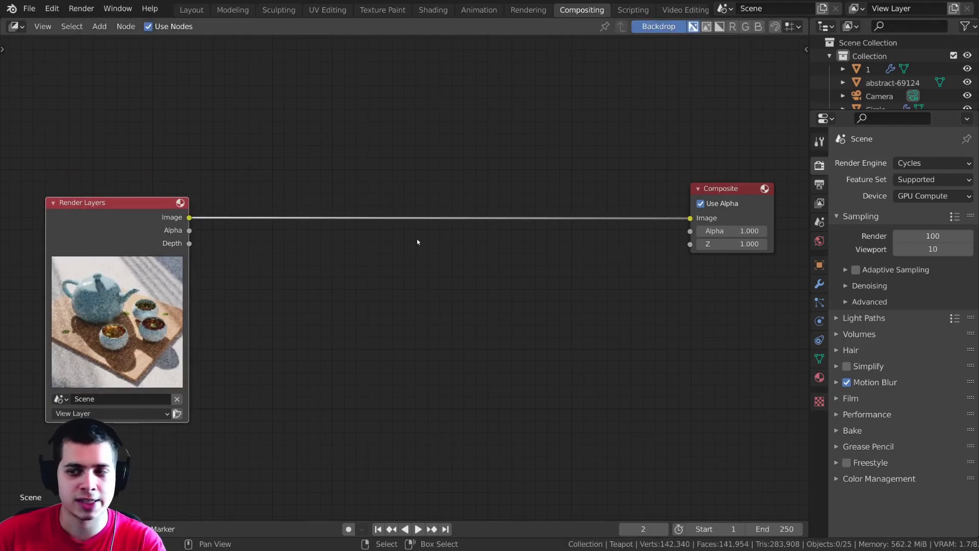
scroll(416, 270, up, 1)
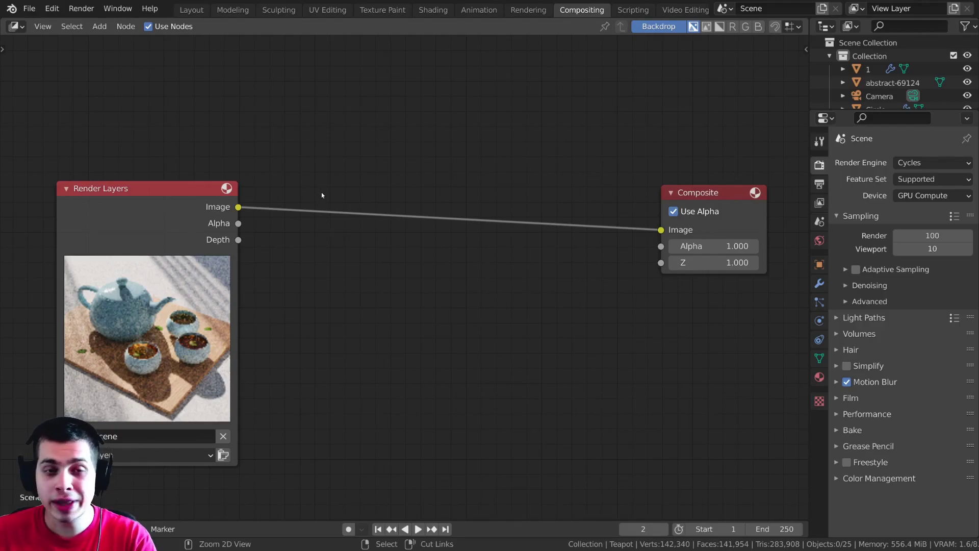
ctrl+shift+click(161, 200)
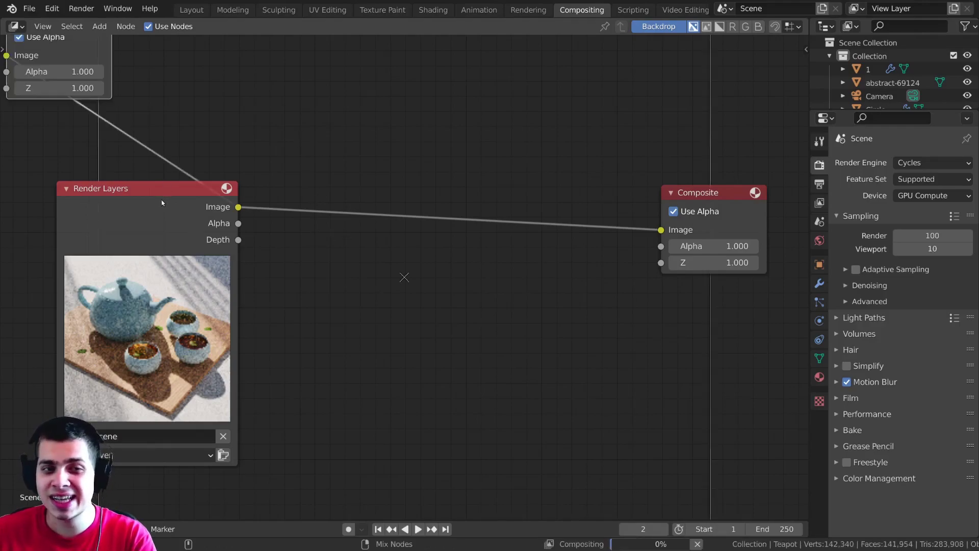
scroll(196, 179, down, 1)
drag(130, 68, 660, 120)
Toggle the backdrop off and back on, and place the Viewer node directly above the Composite node
click(644, 27)
click(644, 27)
drag(642, 119, 668, 109)
middle_drag(101, 93, 169, 95)
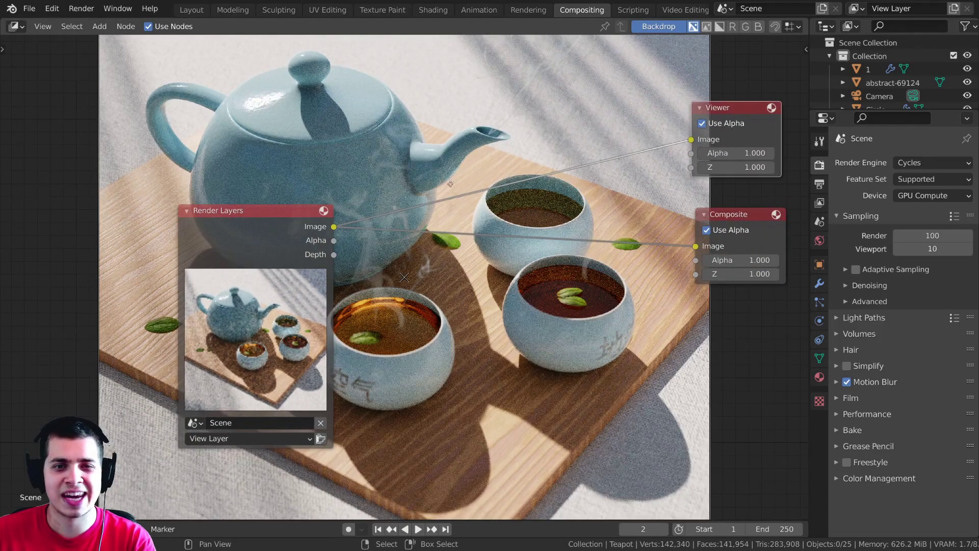
Nudge the Viewer node closer above the Composite node and shift the Render Layers node slightly away from them
middle_drag(457, 175, 441, 201)
drag(729, 136, 732, 143)
drag(295, 263, 285, 262)
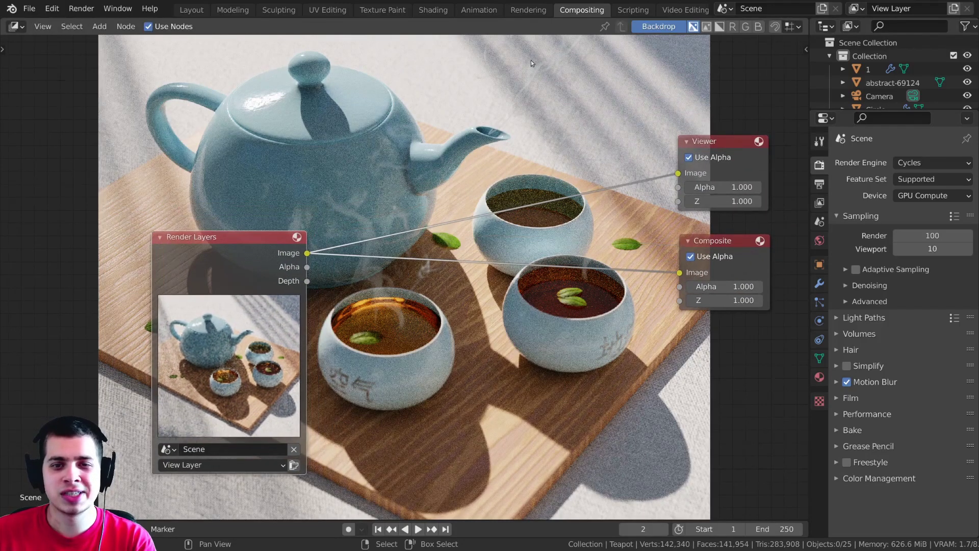
middle_drag(637, 190, 620, 209)
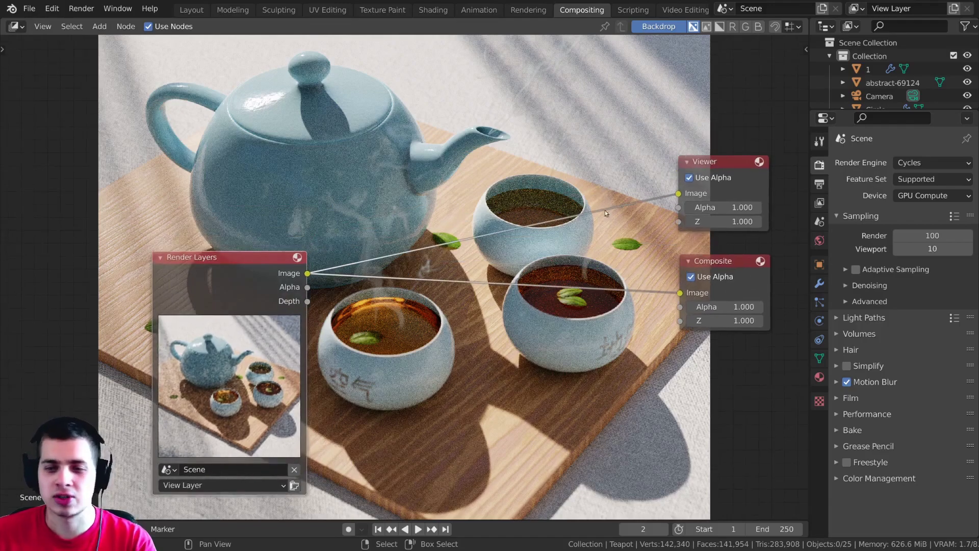
drag(283, 255, 278, 255)
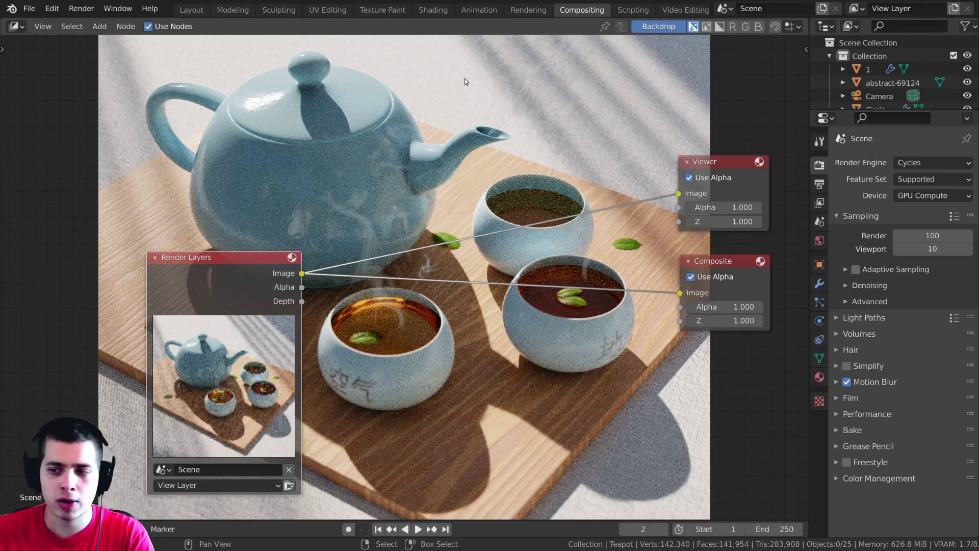
Shrink the backdrop image until it fits between the nodes, and enlarge it again
key(v)
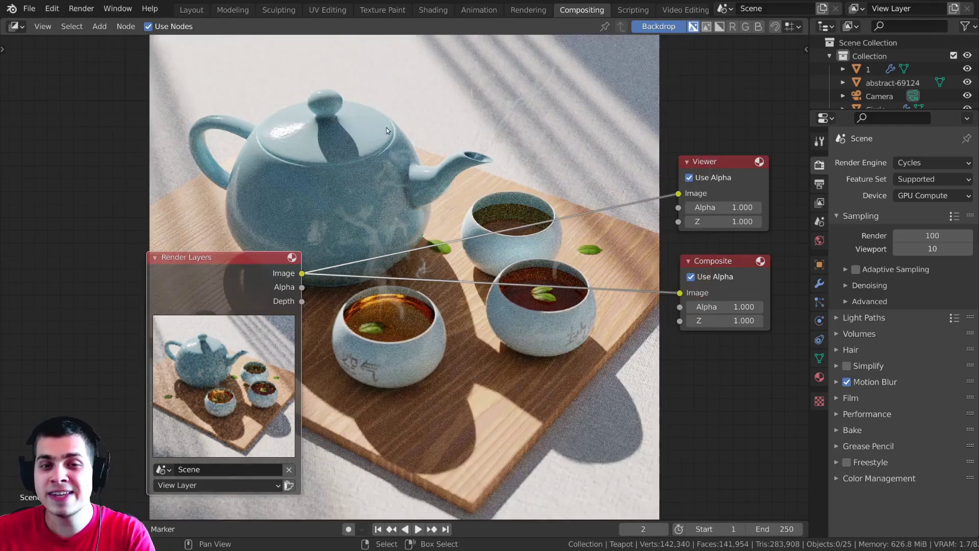
key(v)
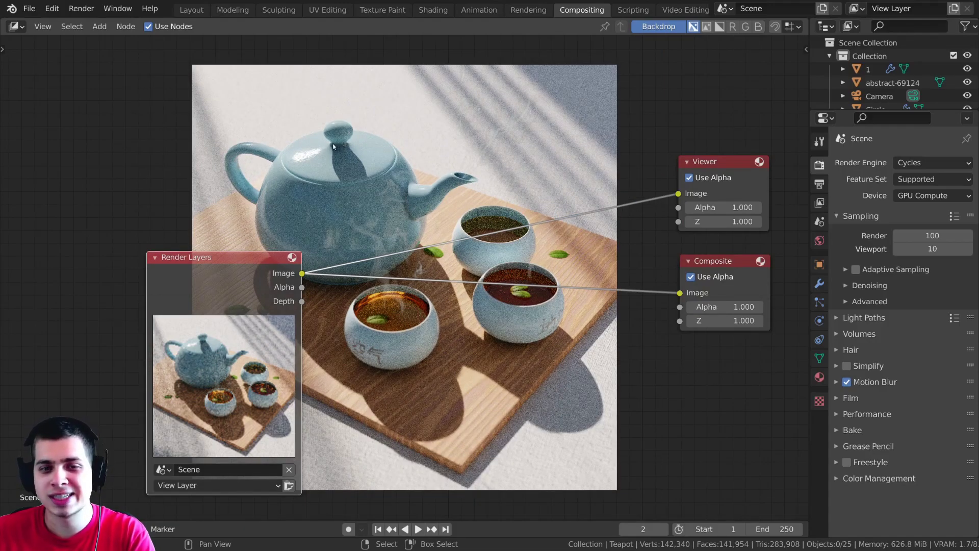
key(v)
key(v)
key(v)
key(v)
key(v)
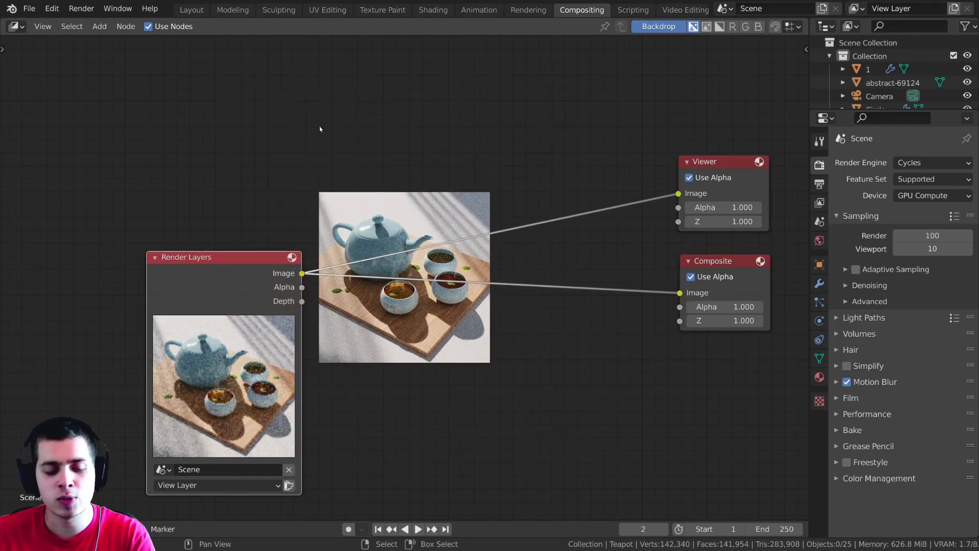
key(alt+v)
key(alt+v)
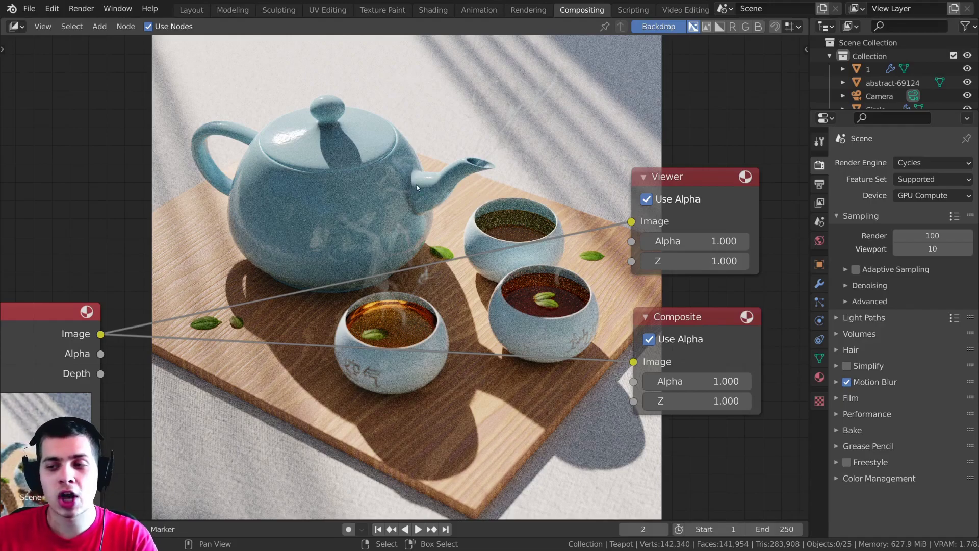
Move the backdrop image slightly toward the output nodes and scale it down one level
mouse_move(414, 174)
alt+middle_down()
mouse_move(596, 160)
mouse_move(413, 89)
mouse_move(238, 107)
mouse_move(594, 234)
mouse_move(261, 118)
mouse_move(430, 173)
mouse_move(422, 167)
alt+middle_up()
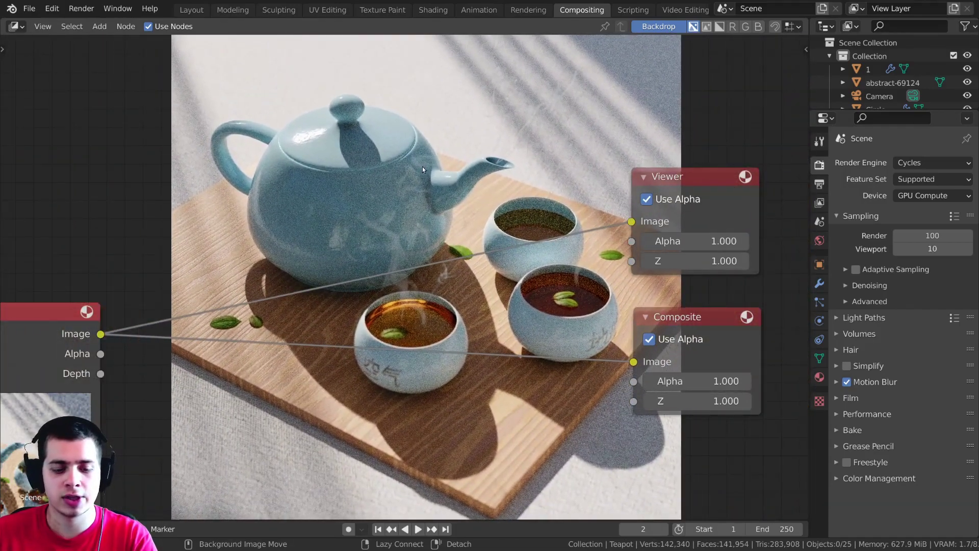
key(v)
key(Home)
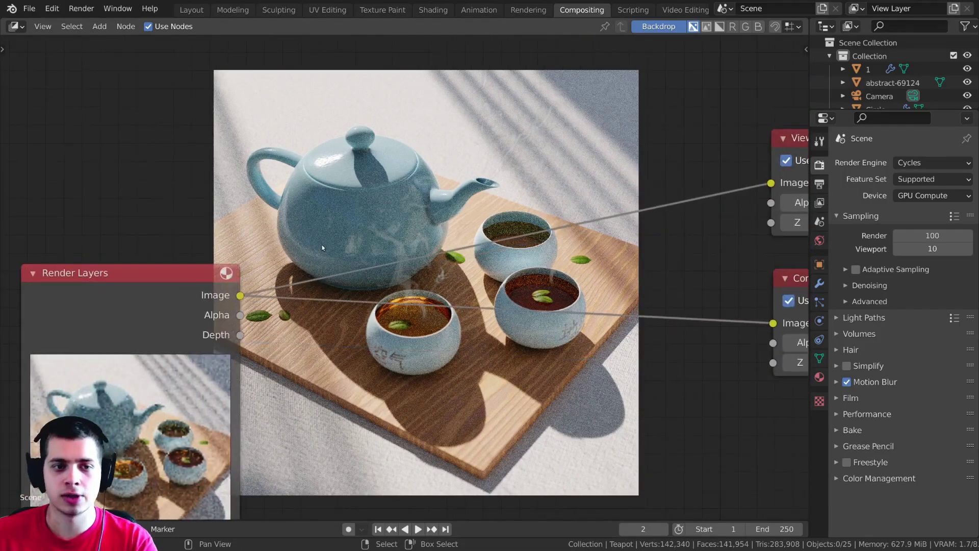
Reposition the Render Layers and Viewer nodes around the smaller backdrop image
middle_drag(589, 219, 490, 170)
drag(186, 246, 230, 251)
mouse_move(700, 128)
mouse_down()
mouse_move(696, 101)
mouse_move(693, 130)
mouse_up()
scroll(643, 380, down, 2)
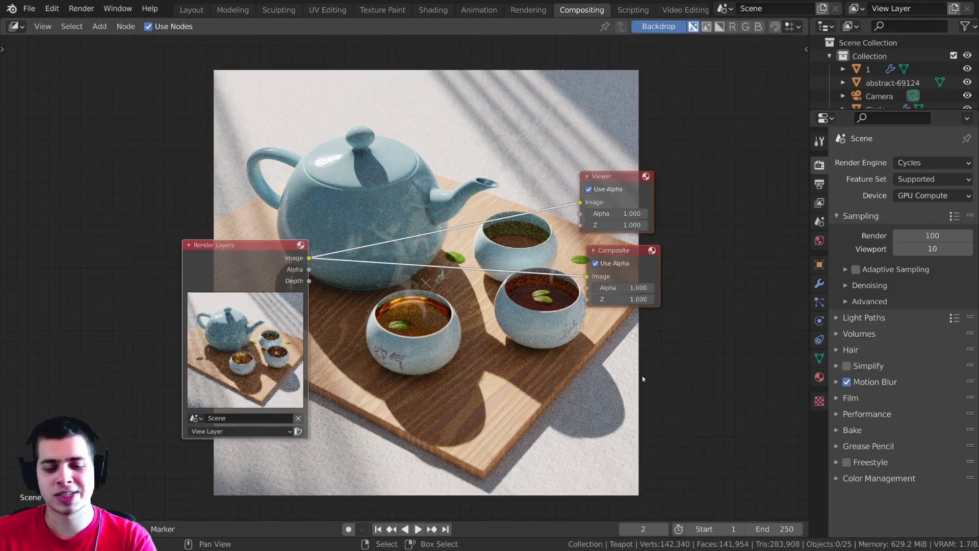
Try rotating and scaling the arrangement of all the nodes
key(r)
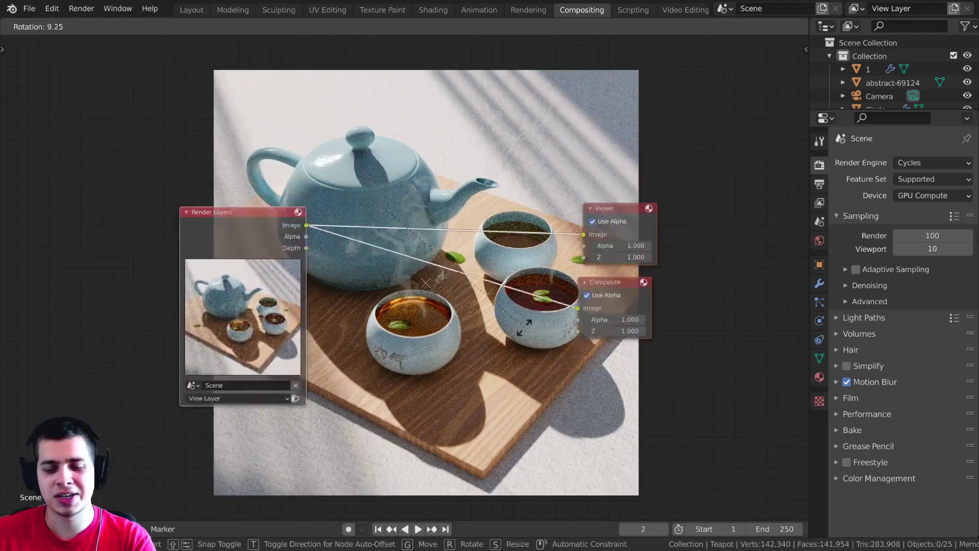
key(Escape)
key(s)
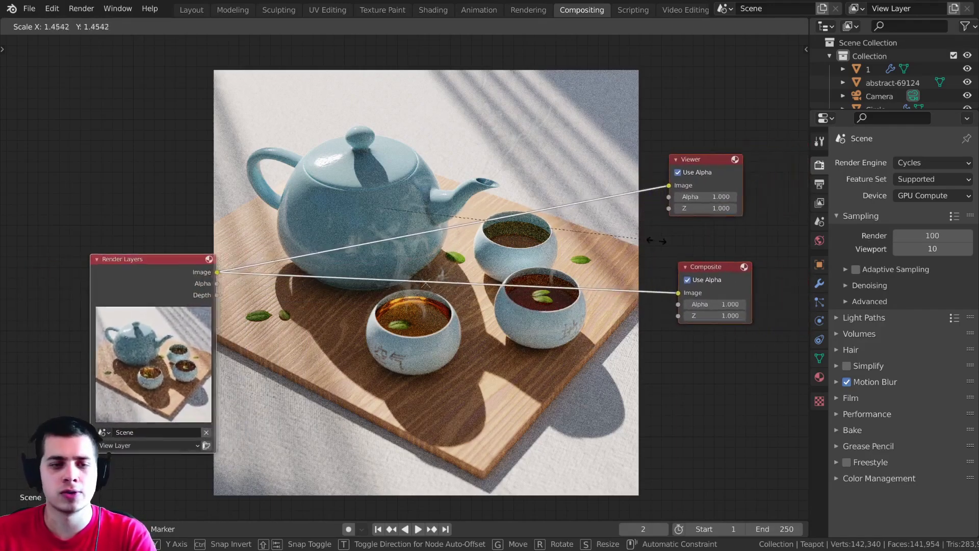
key(Escape)
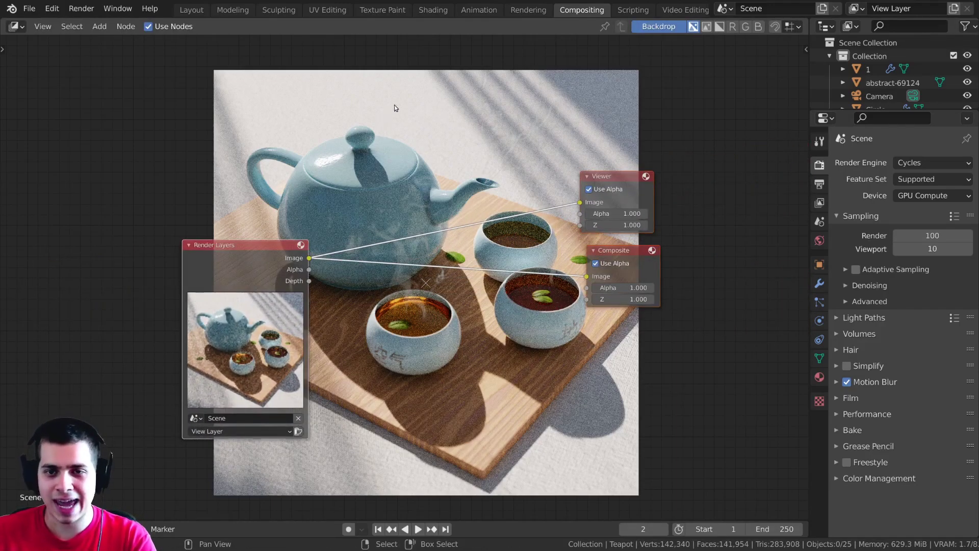
Box-select the nodes on either side of the teapot image and deselect them all
scroll(497, 186, up, 1)
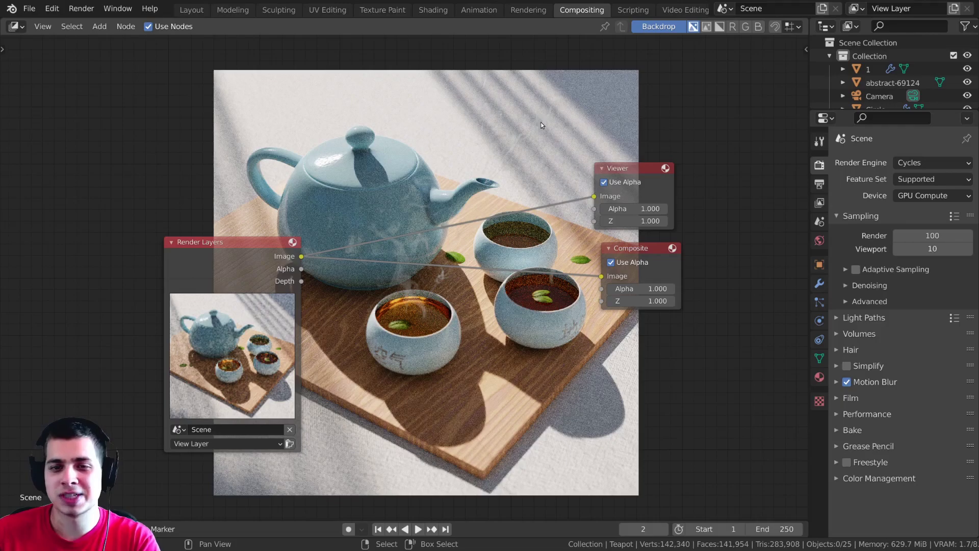
key(b)
drag(390, 79, 725, 453)
key(b)
drag(468, 92, 36, 453)
key(alt+a)
key(b)
drag(372, 54, 682, 487)
key(alt+a)
Place the Render Layers node beyond the backdrop's left edge and the Viewer node beyond its right edge
drag(643, 164, 650, 164)
middle_drag(233, 251, 268, 261)
drag(270, 263, 261, 259)
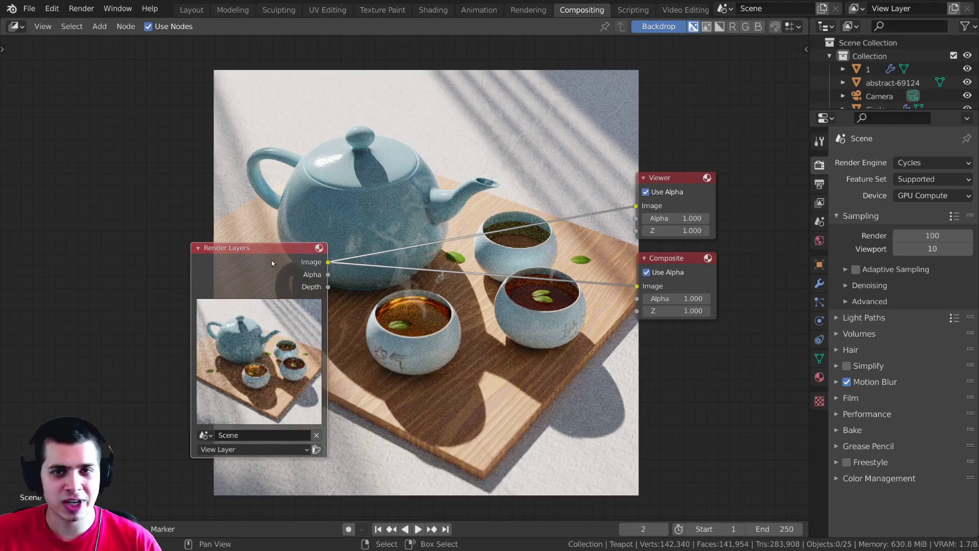
drag(250, 272, 128, 266)
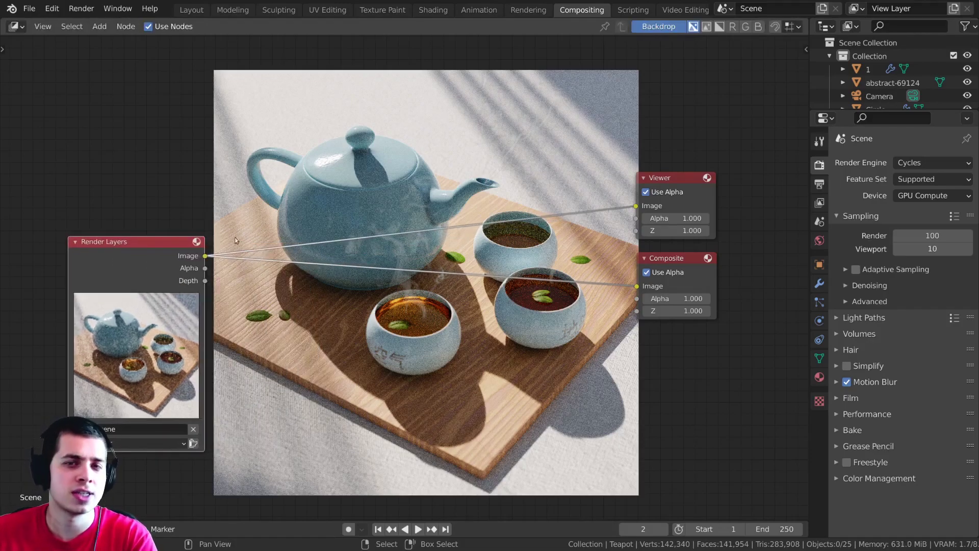
middle_drag(257, 251, 268, 253)
scroll(269, 253, up, 2)
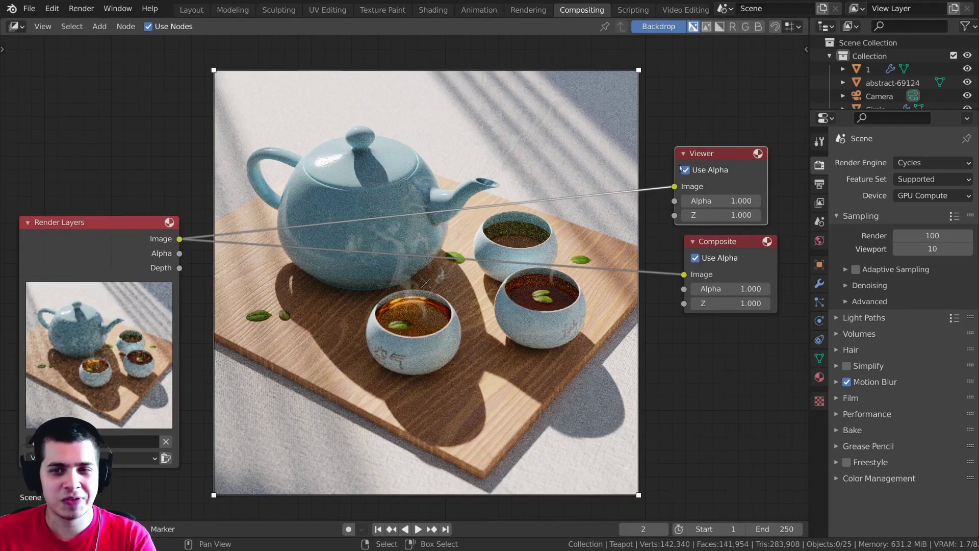
drag(681, 168, 685, 168)
drag(128, 251, 679, 187)
drag(714, 150, 723, 149)
Search for and add a second Viewer node over the backdrop, and delete it again
key(shift+a)
click(519, 91)
text(Vi)
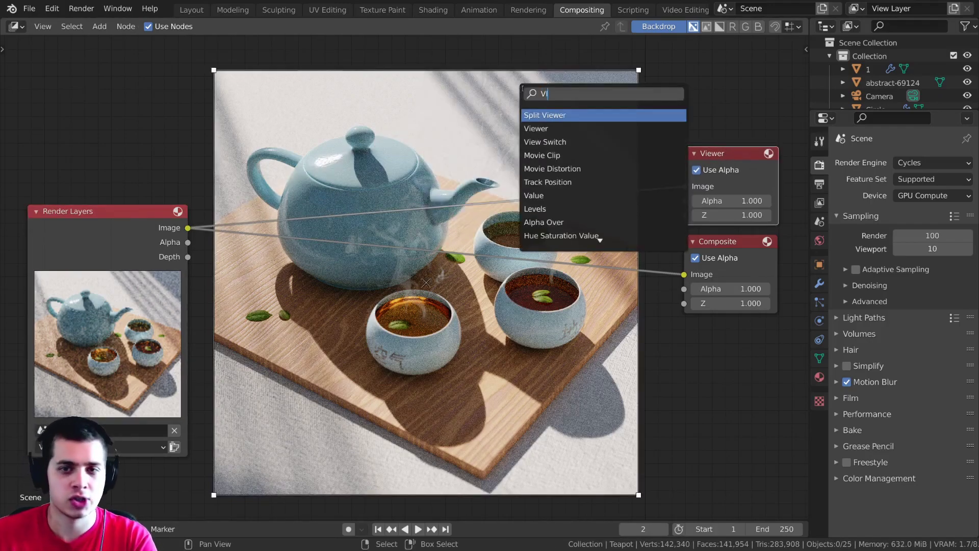
click(530, 128)
click(393, 83)
key(x)
Line up the Viewer and Composite nodes one above the other beside the backdrop image
drag(727, 150, 728, 141)
drag(736, 235, 739, 235)
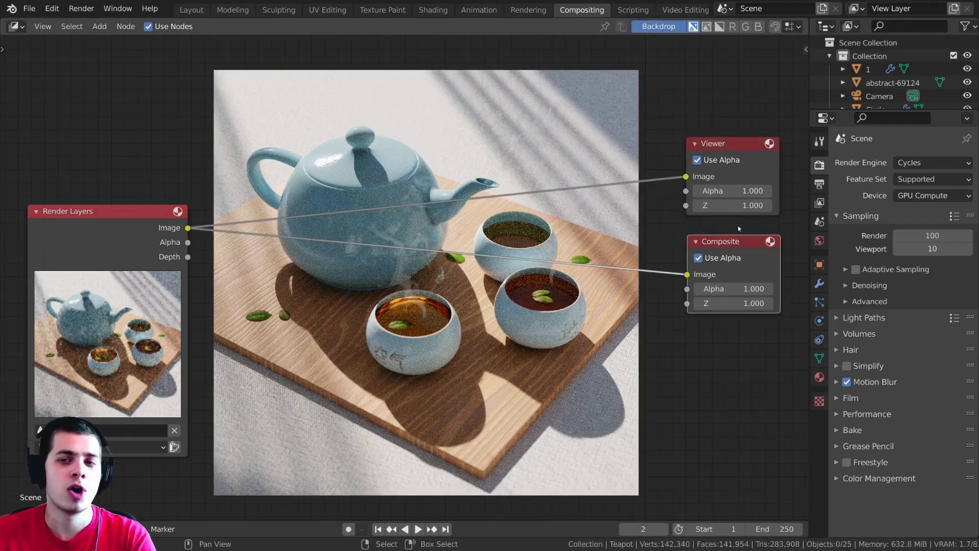
drag(734, 150, 713, 161)
mouse_move(729, 241)
mouse_down()
mouse_move(744, 230)
mouse_move(722, 231)
mouse_up()
middle_drag(646, 220, 649, 219)
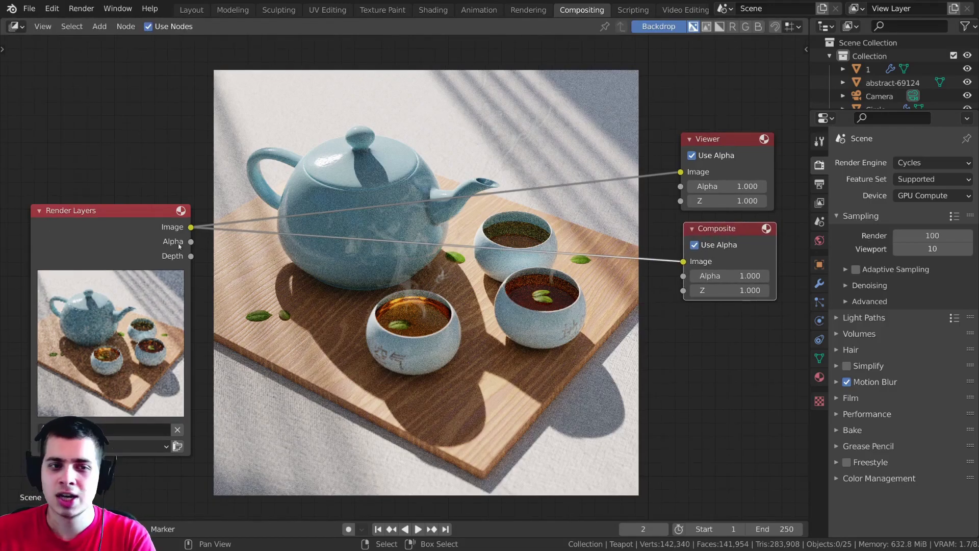
drag(711, 155, 714, 156)
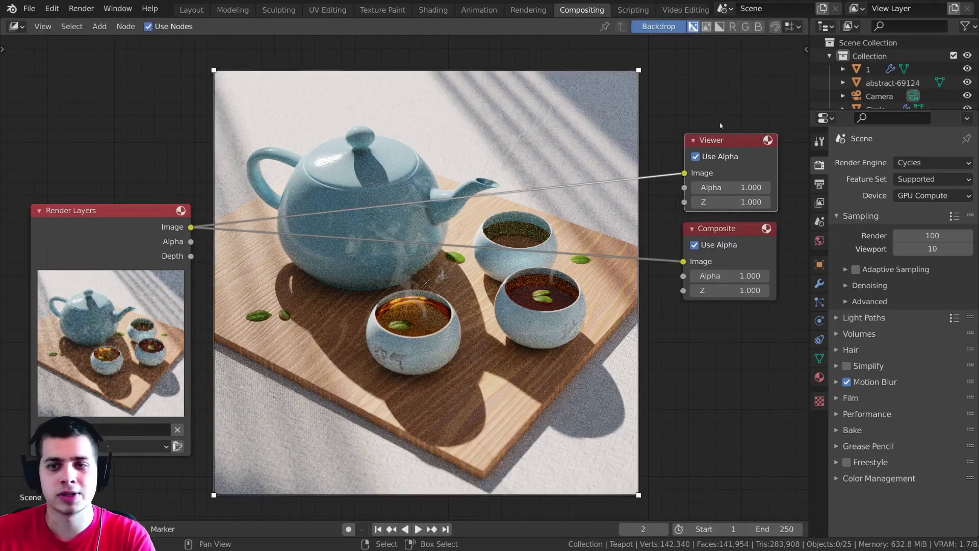
drag(731, 231, 727, 232)
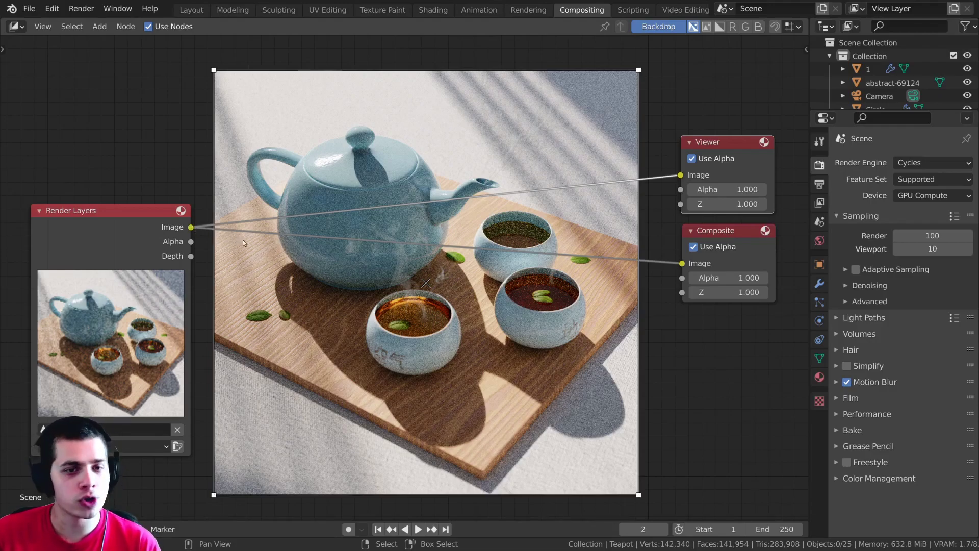
Connect the Render Layers Image output to the Viewer's Image input and nudge the Viewer and Composite nodes
drag(191, 228, 680, 175)
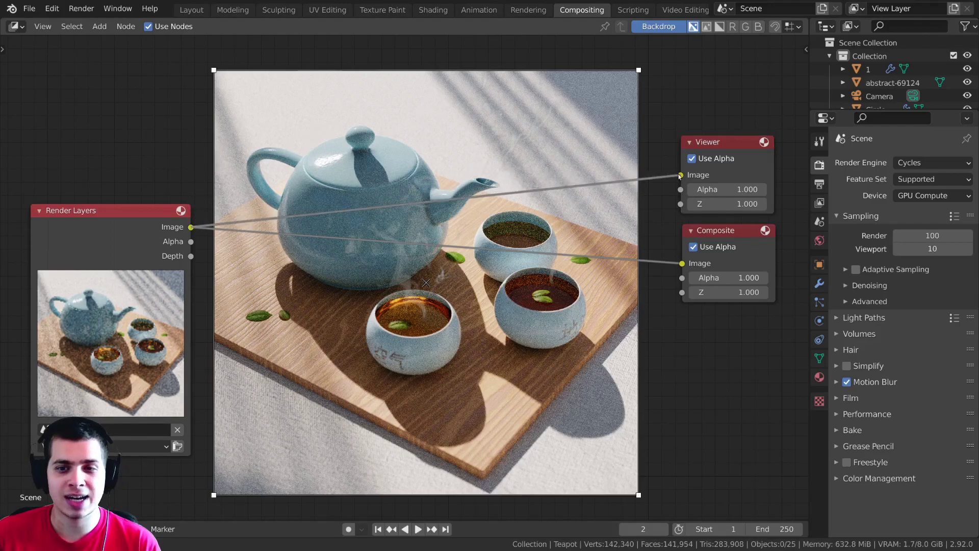
drag(721, 145, 725, 144)
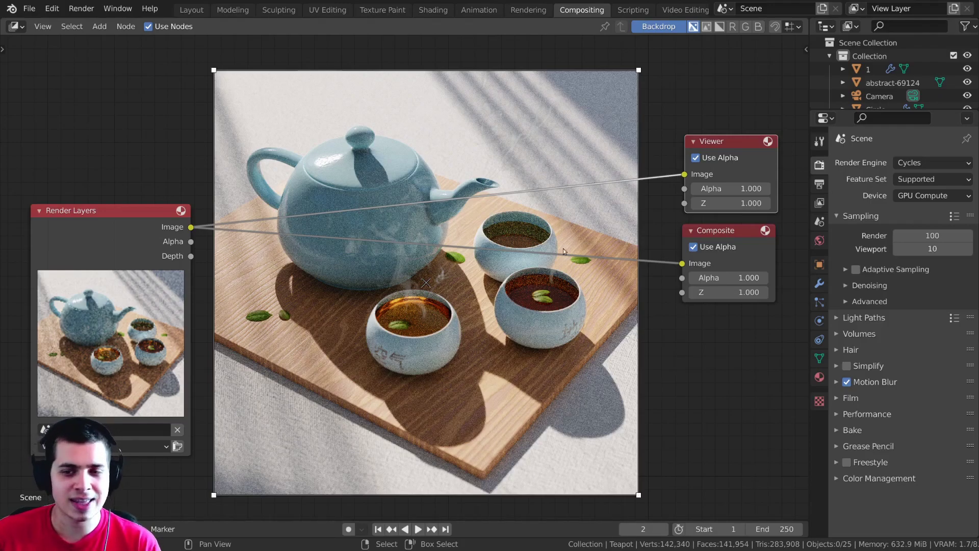
click(719, 236)
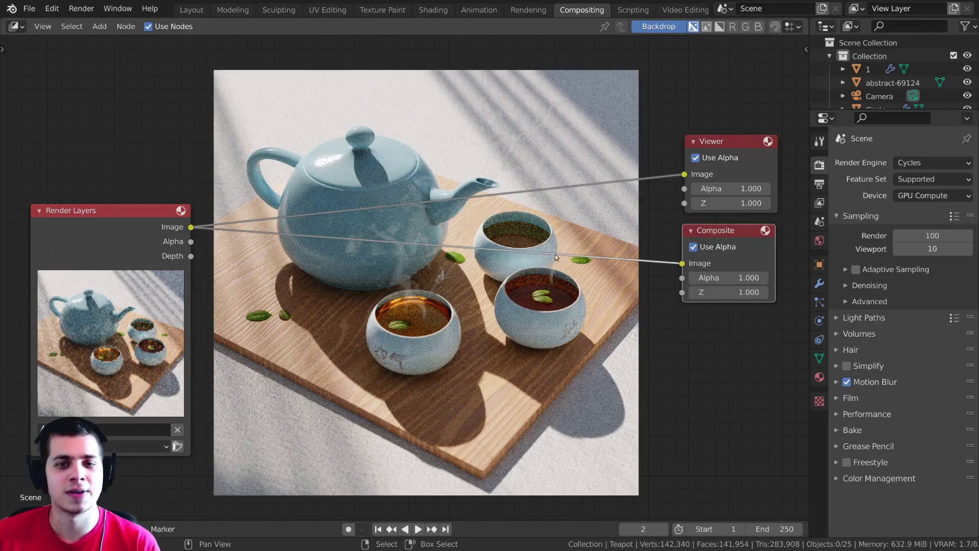
middle_drag(522, 173, 518, 180)
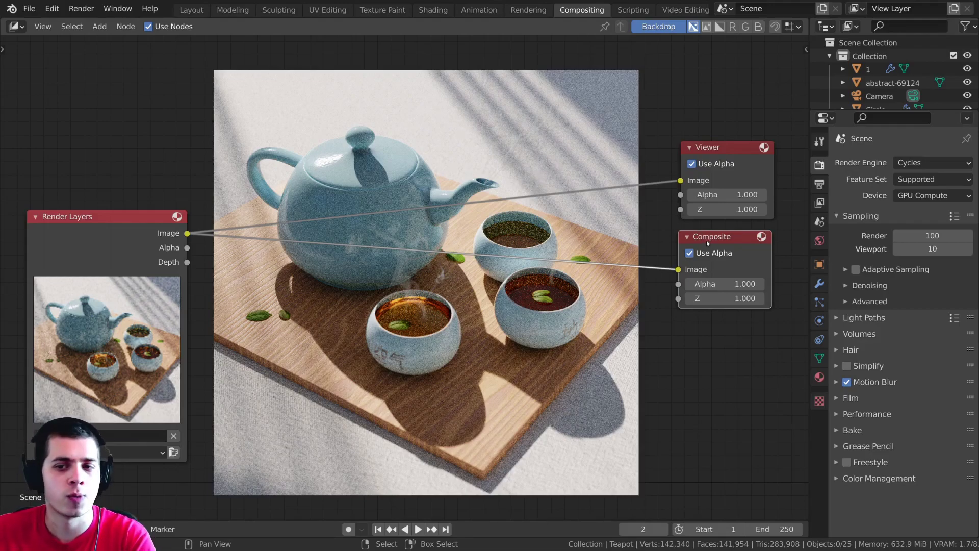
drag(707, 240, 713, 245)
Unlink the Viewer from Render Layers and reconnect the two nodes with Node Wrangler's Lazy Connect
drag(188, 233, 361, 159)
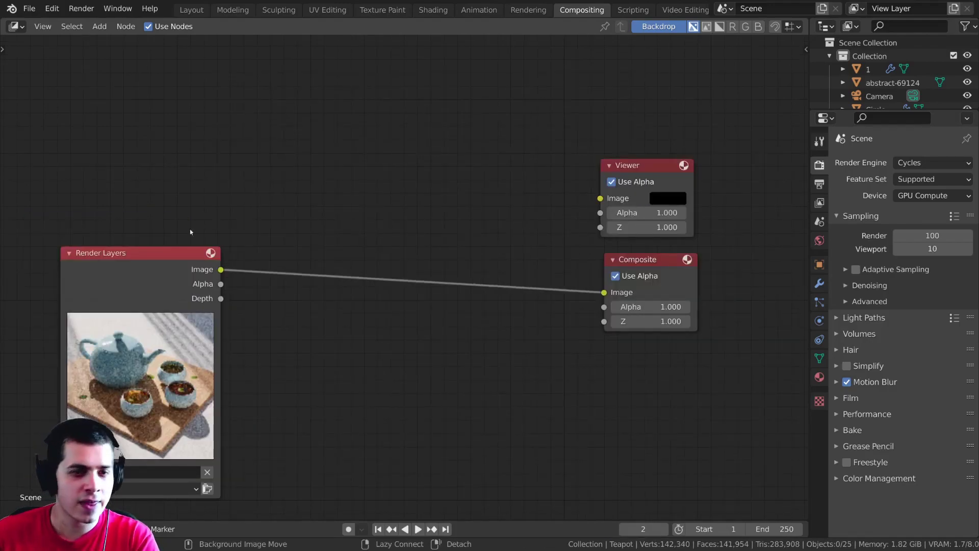
alt+right_drag(142, 277, 174, 179)
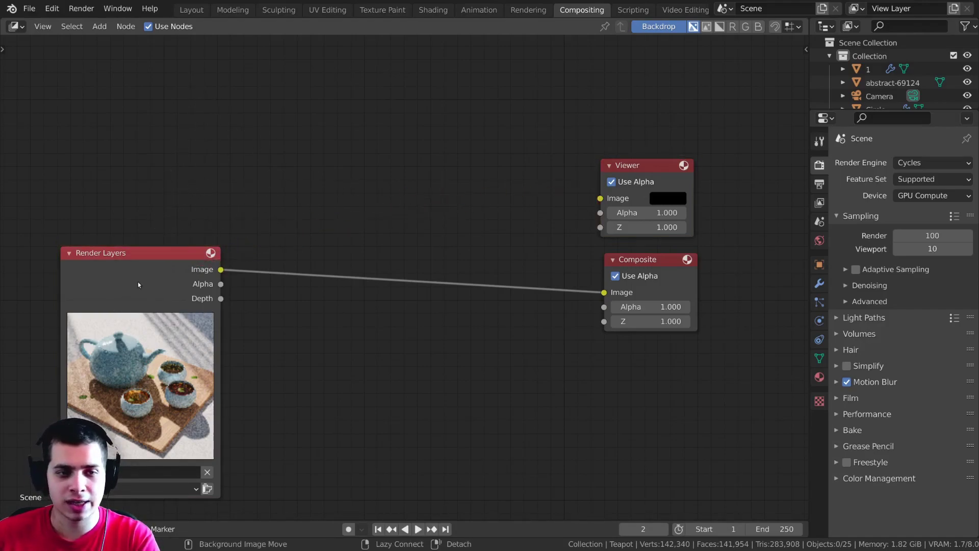
alt+right_drag(125, 277, 641, 182)
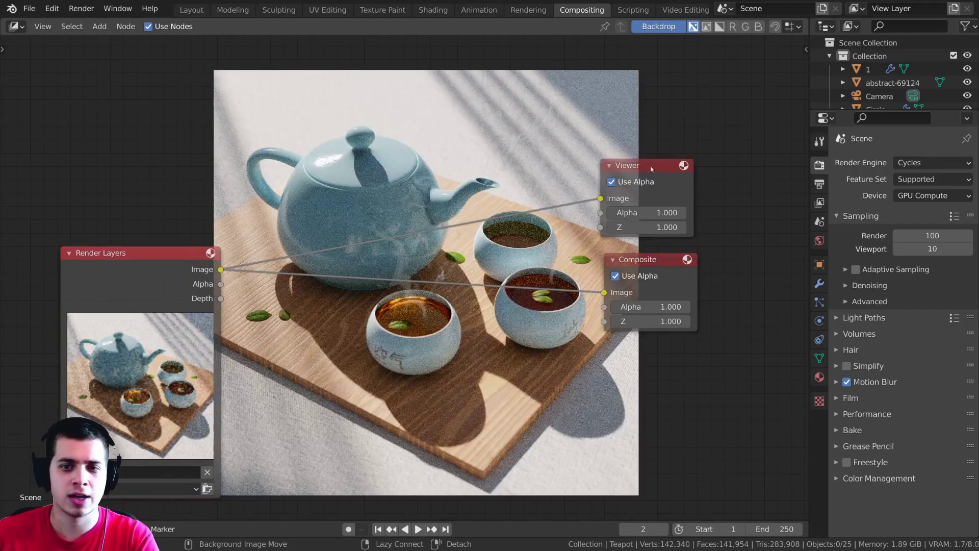
Repeat Lazy Connect from Render Layers to the Viewer to link its Alpha and Z inputs as well
middle_drag(389, 274, 433, 252)
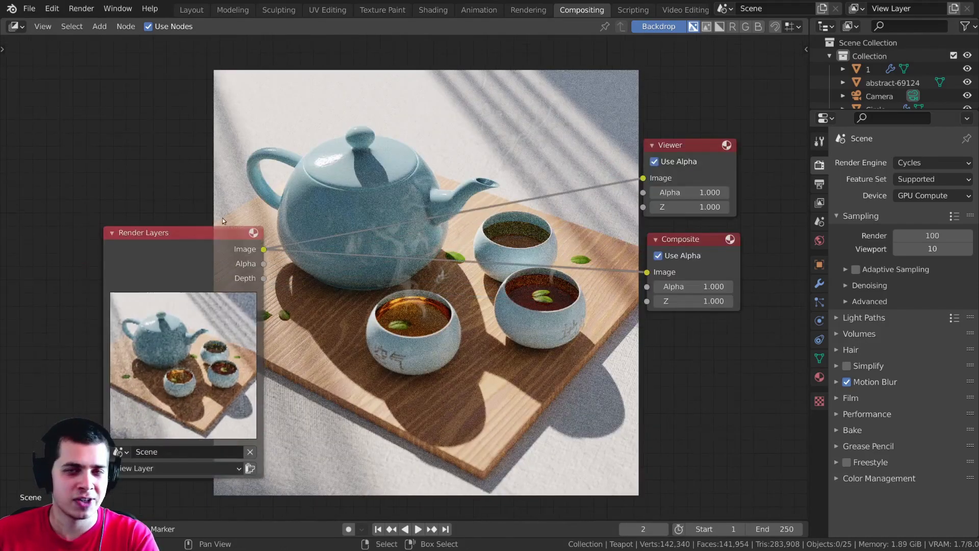
scroll(429, 258, up, 1)
right_click(175, 250)
alt+right_drag(170, 255, 668, 168)
drag(254, 244, 601, 244)
scroll(262, 366, down, 5)
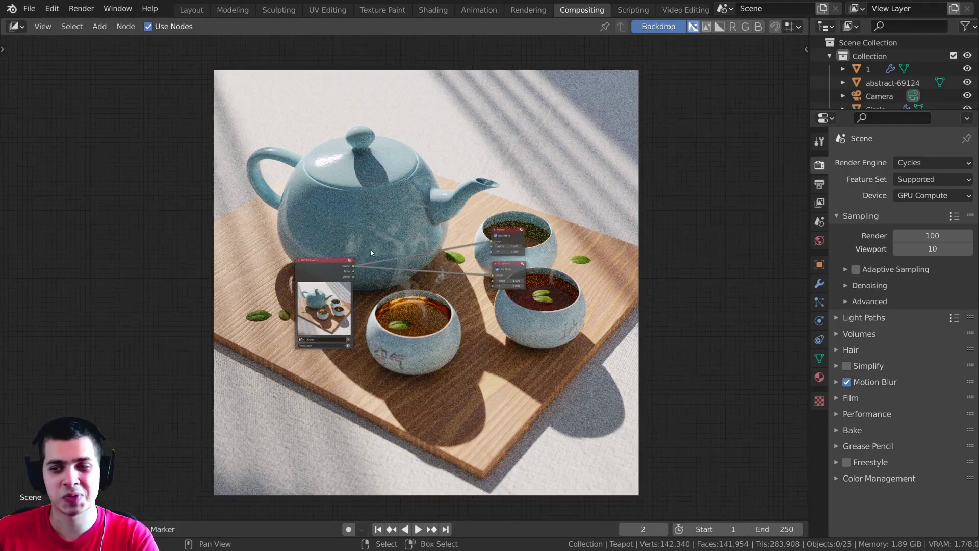
scroll(306, 257, up, 4)
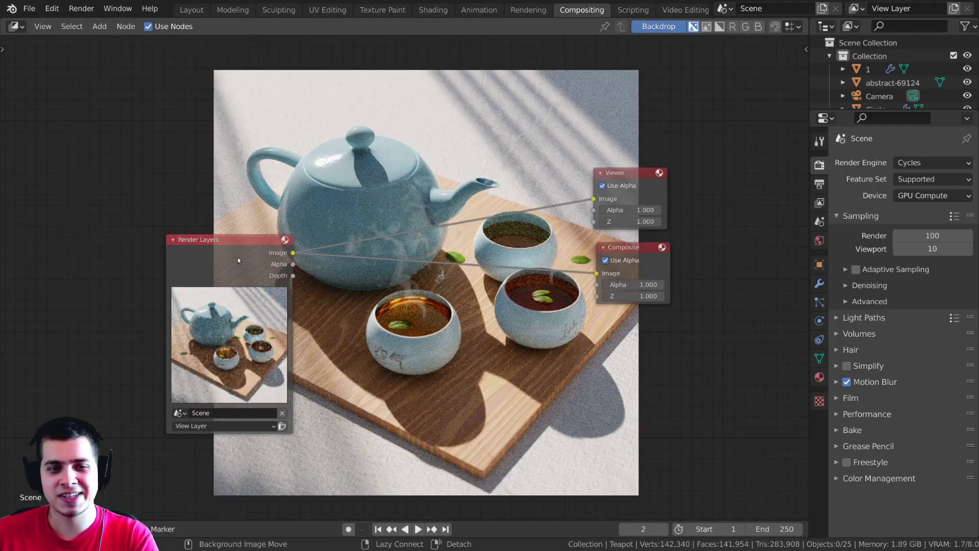
alt+right_drag(231, 258, 660, 179)
scroll(644, 206, up, 1)
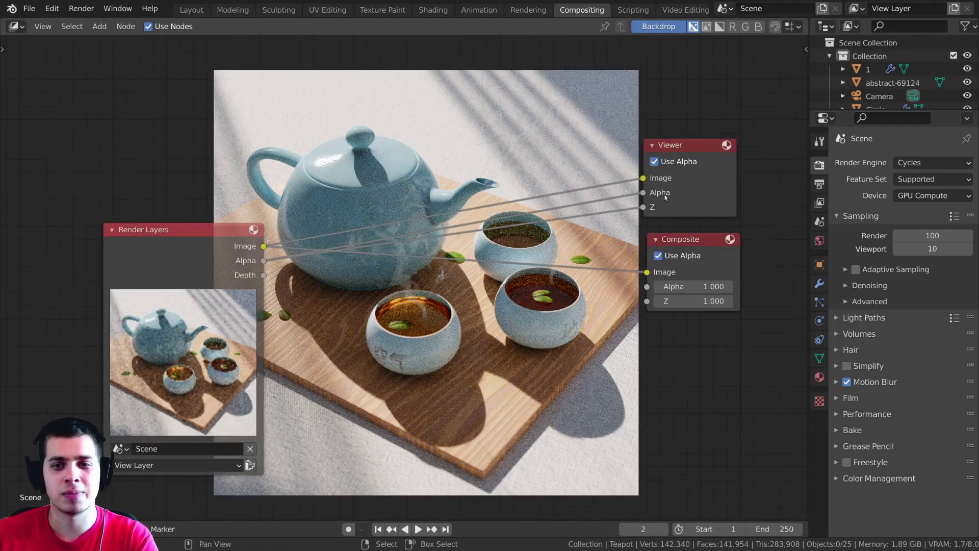
Remove the extra links from the Viewer's Alpha and Z inputs and nudge the Render Layers node upward
drag(644, 206, 535, 246)
drag(161, 250, 161, 245)
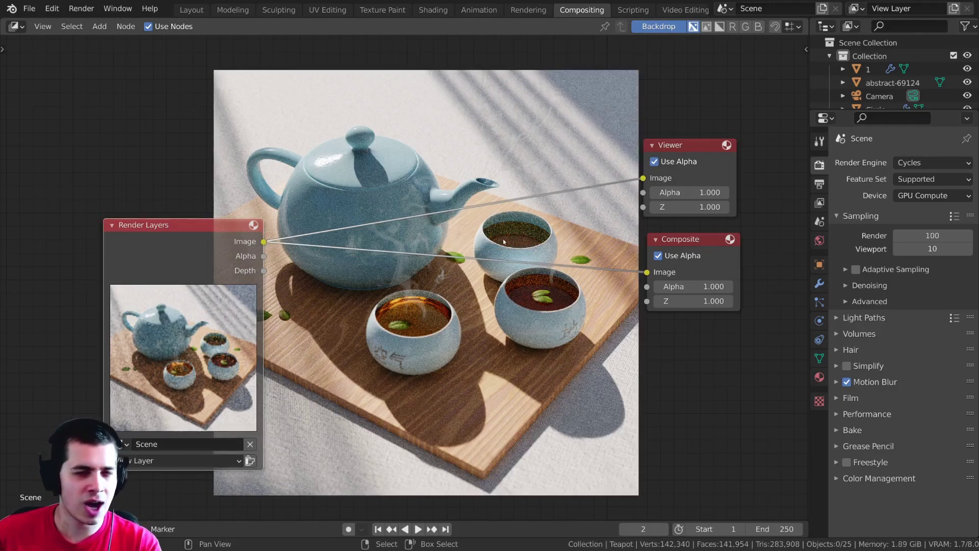
scroll(638, 184, up, 1)
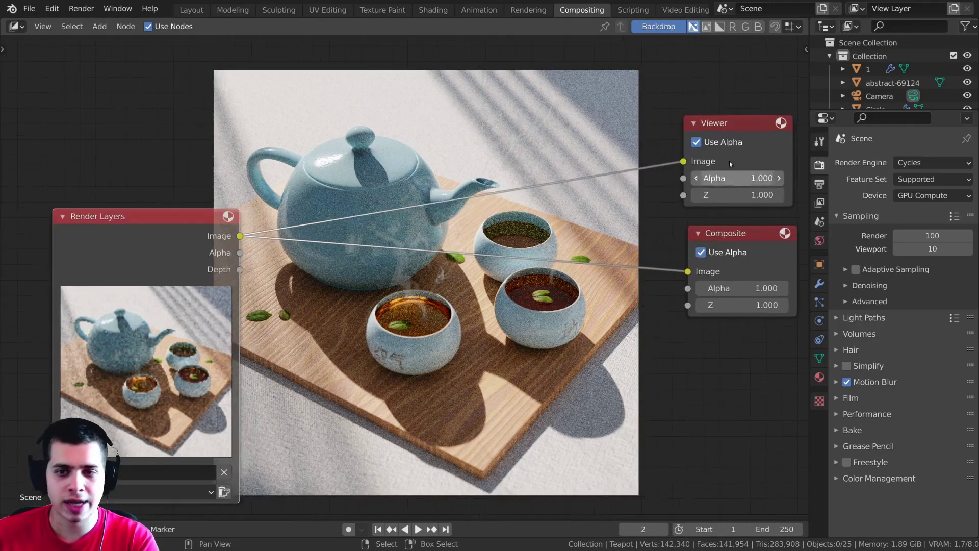
Cut the links running from Render Layers to the Viewer and Composite nodes with Cut Links
click(708, 154)
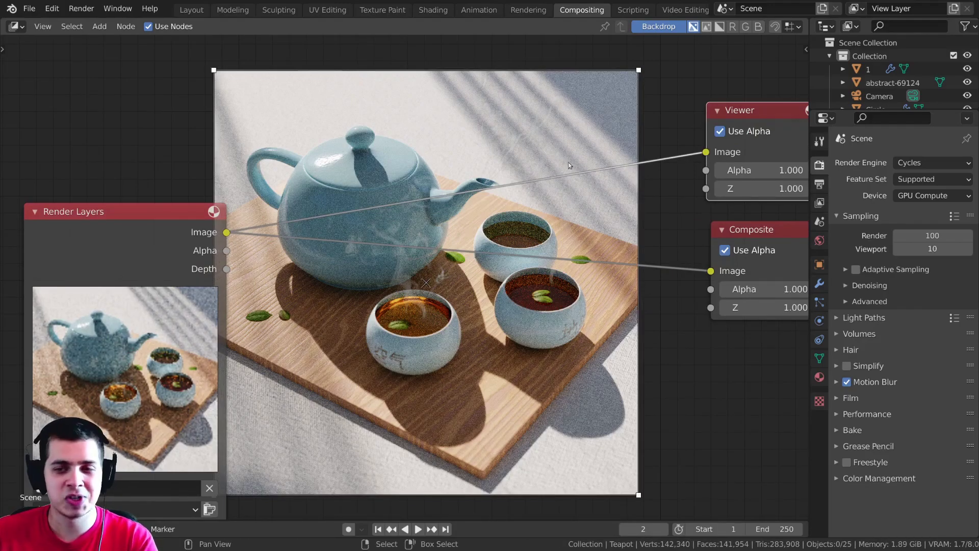
click(543, 136)
middle_drag(485, 150, 442, 155)
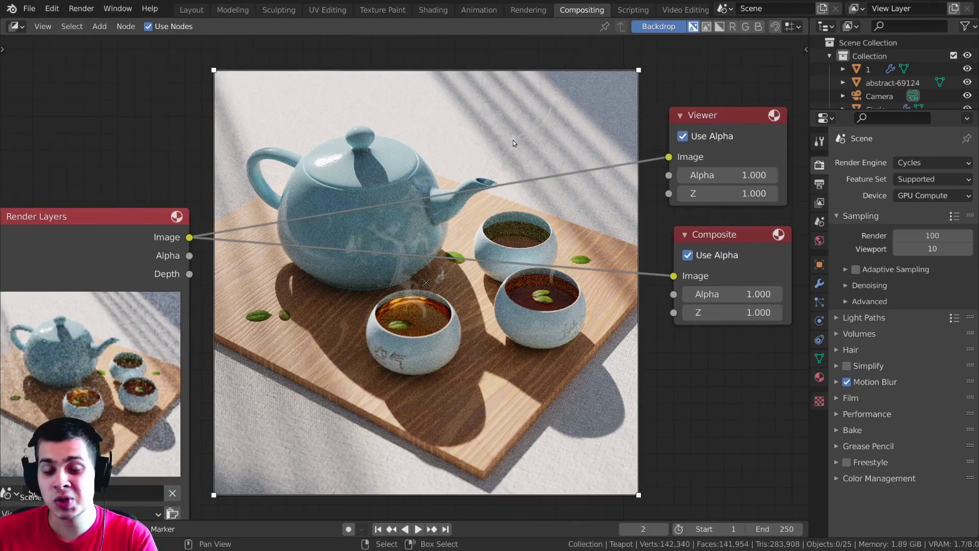
key(ctrl)
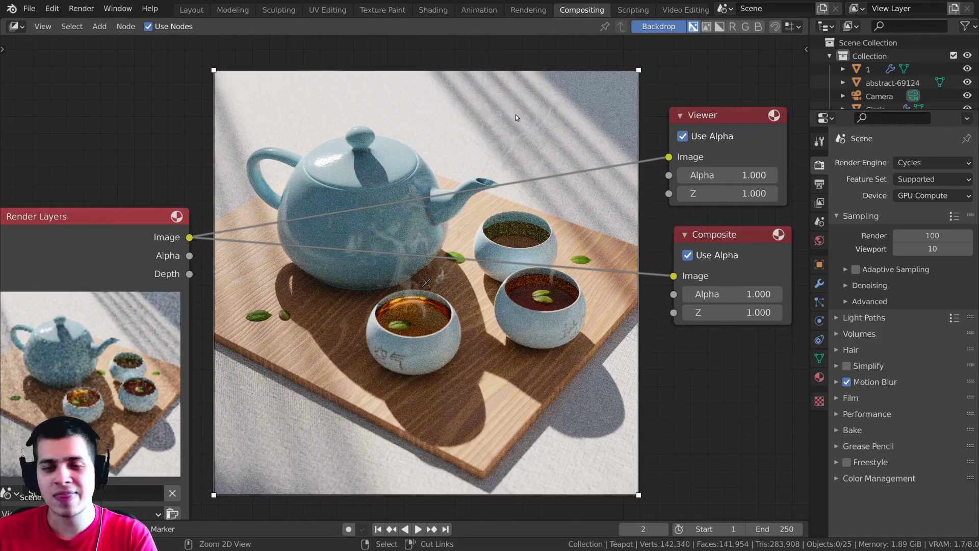
mouse_move(501, 97)
ctrl+right_down()
mouse_move(463, 108)
mouse_move(465, 125)
mouse_move(488, 136)
mouse_move(505, 205)
ctrl+right_up()
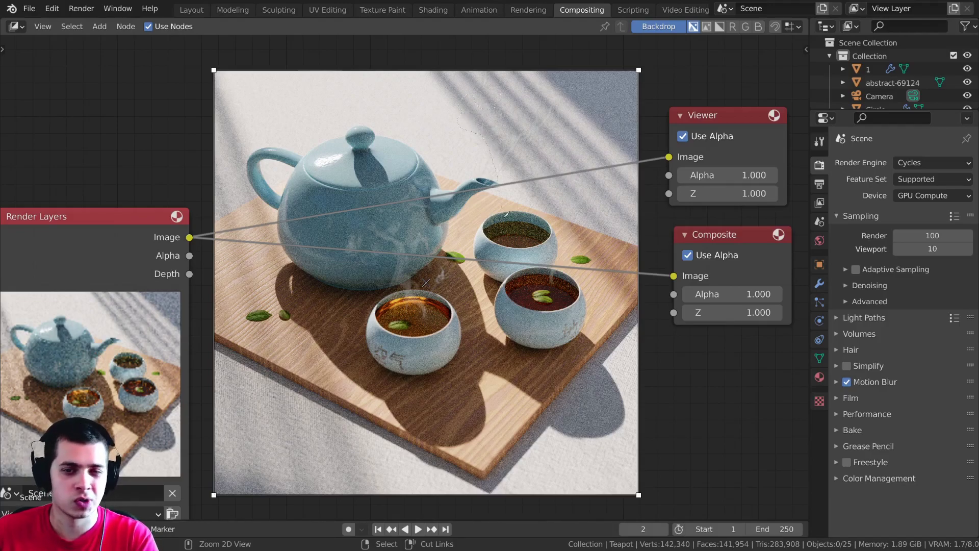
mouse_move(506, 215)
ctrl+right_down()
mouse_move(474, 279)
mouse_move(485, 312)
ctrl+right_up()
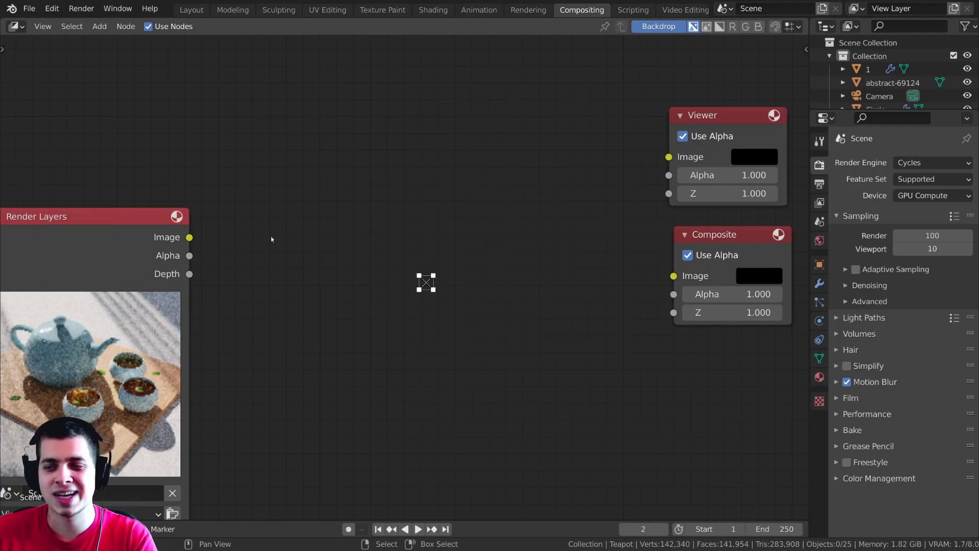
Relink the Render Layers Image output to the Composite and Viewer Image inputs, cutting and redoing the Viewer link
drag(191, 238, 674, 276)
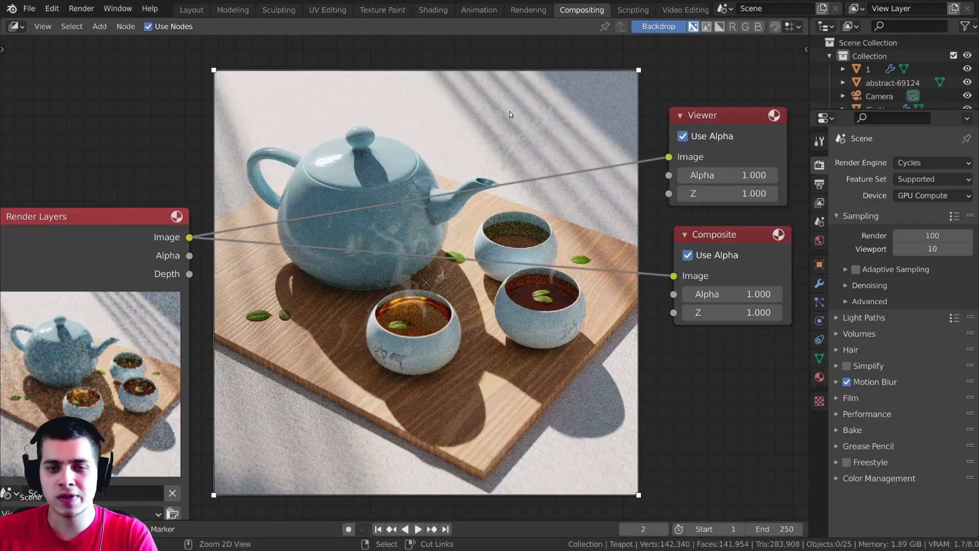
ctrl+right_drag(522, 233, 487, 74)
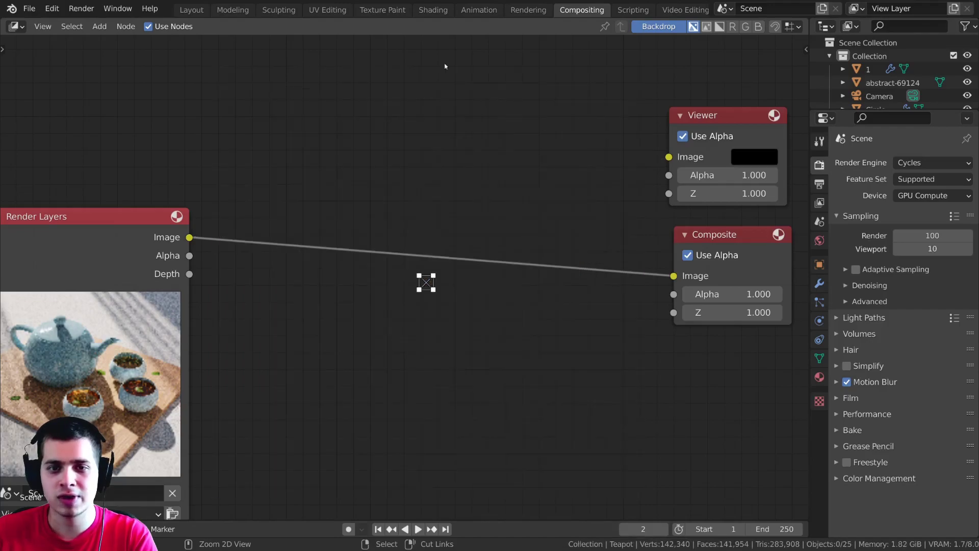
drag(189, 237, 669, 156)
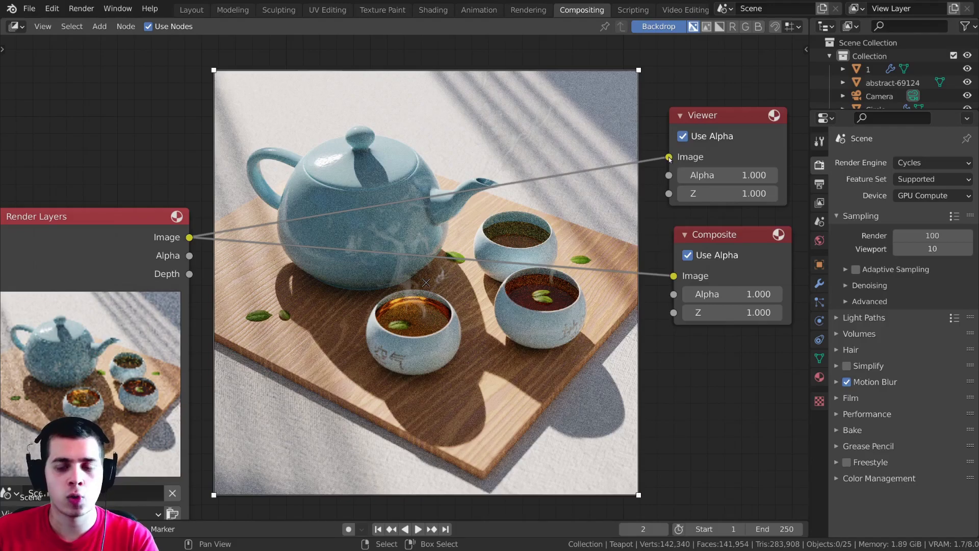
click(668, 157)
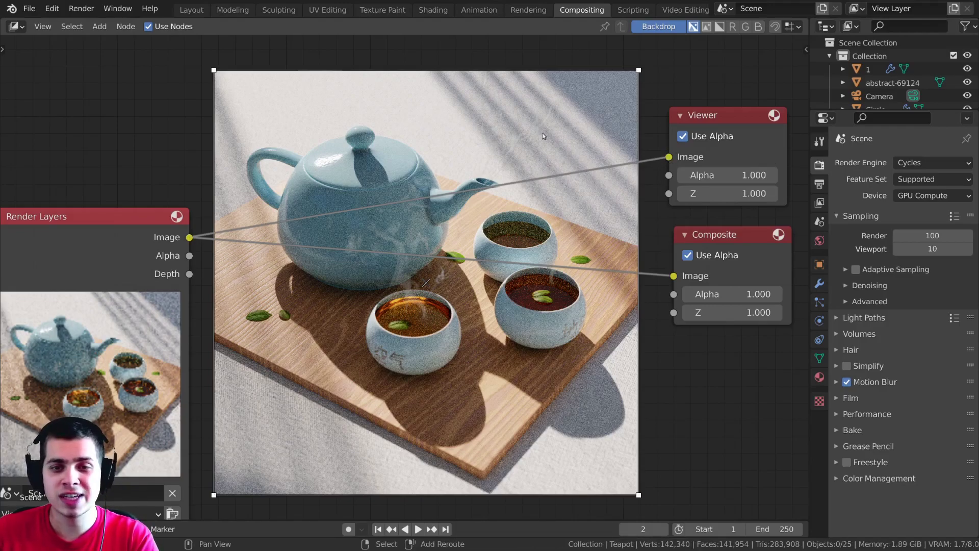
Add a reroute point on the link between Render Layers and the Viewer and reposition it between the two nodes
mouse_move(523, 113)
shift+right_down()
mouse_move(538, 202)
mouse_move(565, 199)
shift+right_up()
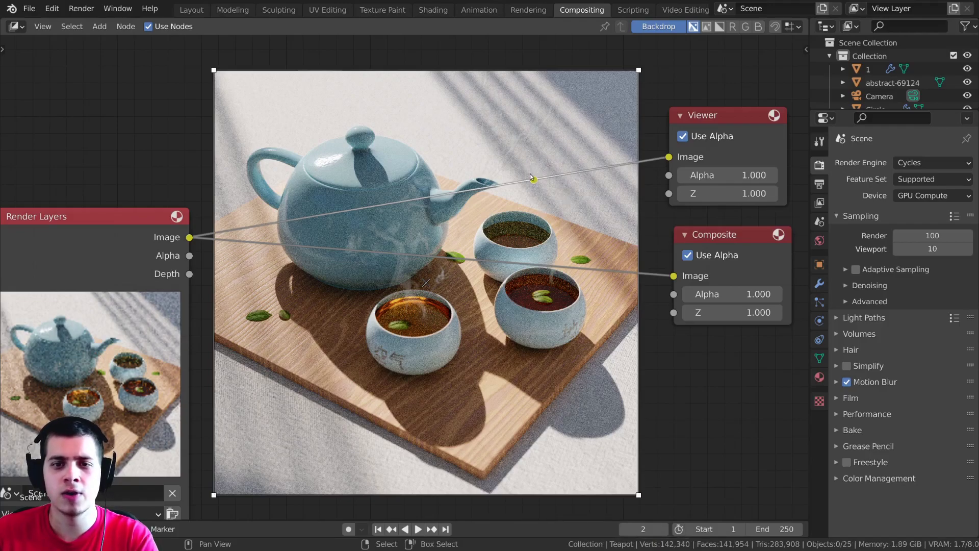
drag(534, 179, 522, 108)
drag(536, 186, 570, 212)
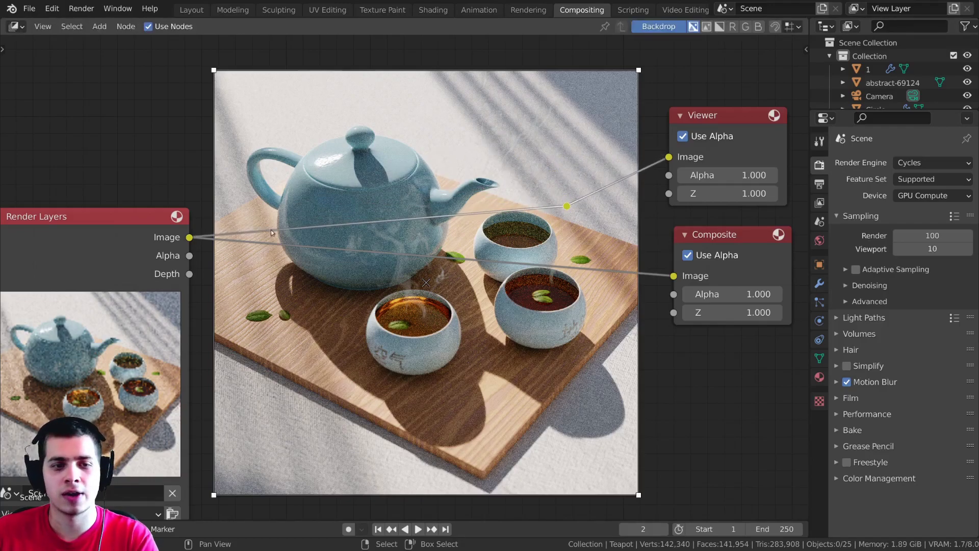
middle_drag(209, 250, 232, 212)
scroll(233, 212, up, 1)
drag(126, 189, 124, 181)
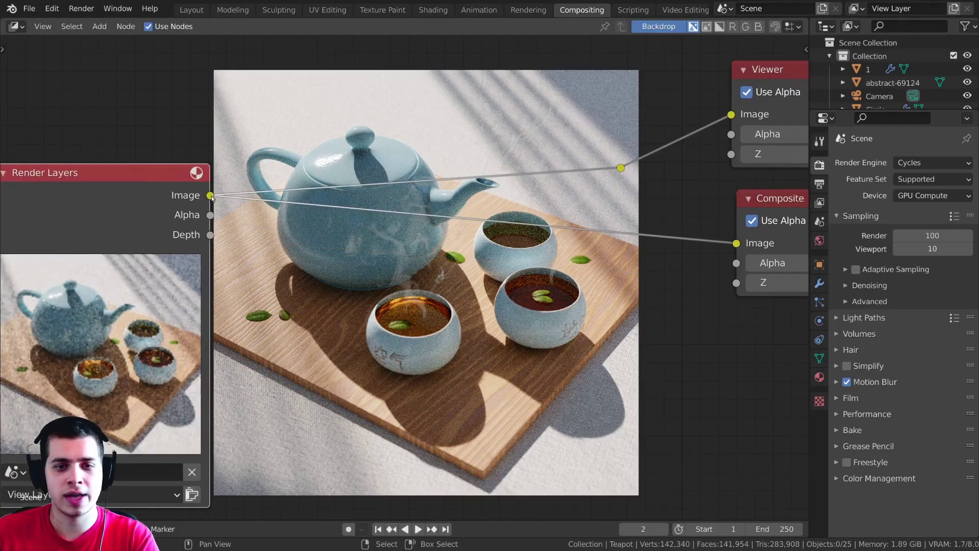
scroll(631, 187, down, 1)
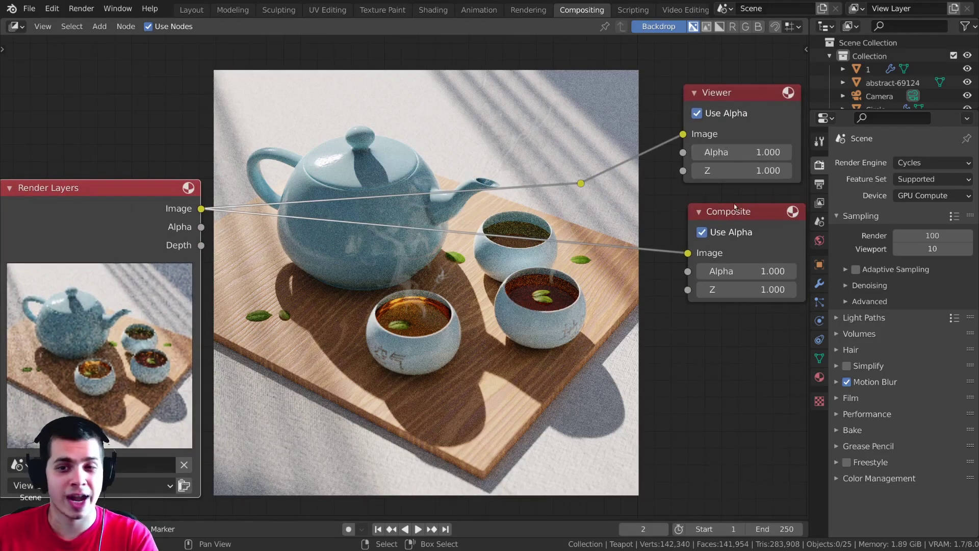
drag(586, 182, 568, 188)
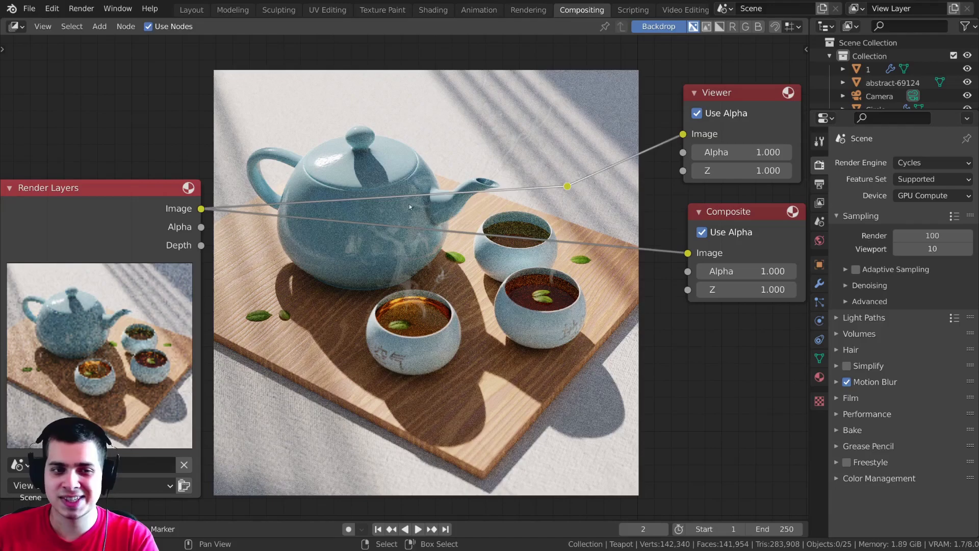
Link the reroute point to the Composite's Image input and level it with the Render Layers Image output
drag(178, 197, 570, 186)
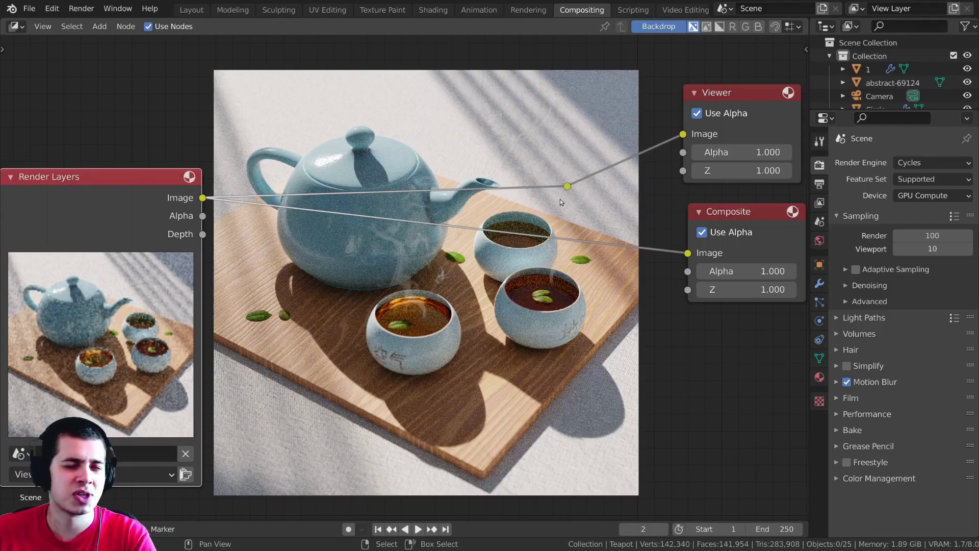
drag(568, 186, 696, 253)
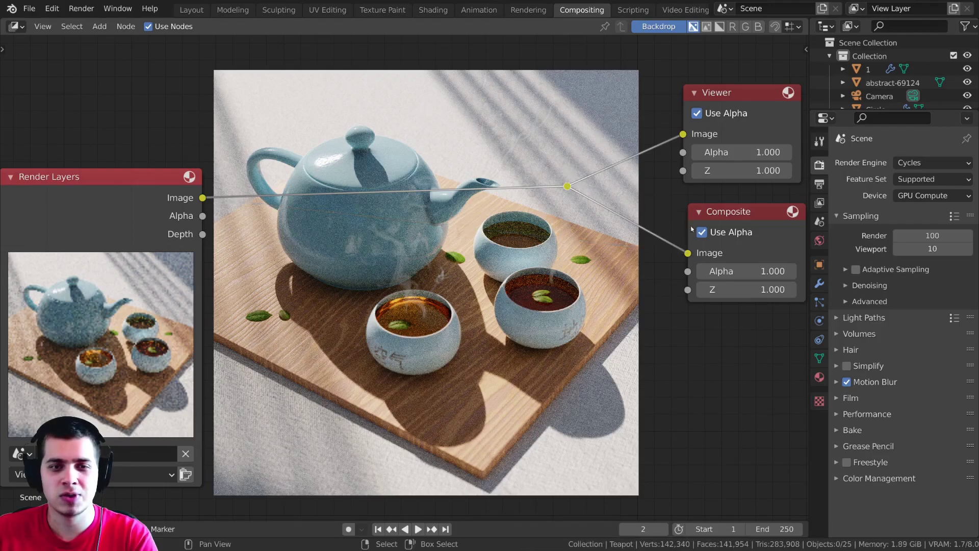
middle_drag(551, 257, 521, 278)
right_drag(537, 208, 604, 216)
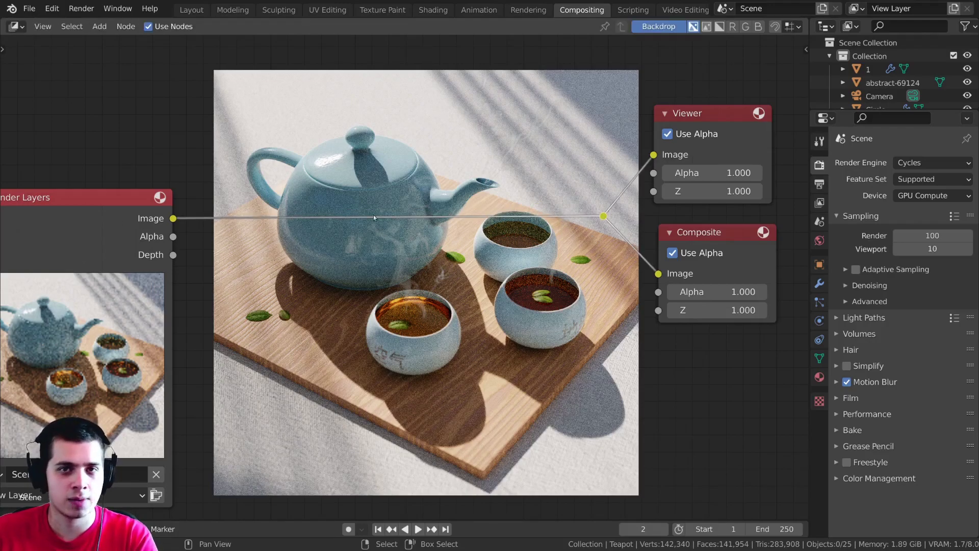
mouse_move(607, 217)
right_down()
mouse_move(596, 210)
mouse_move(610, 212)
right_up()
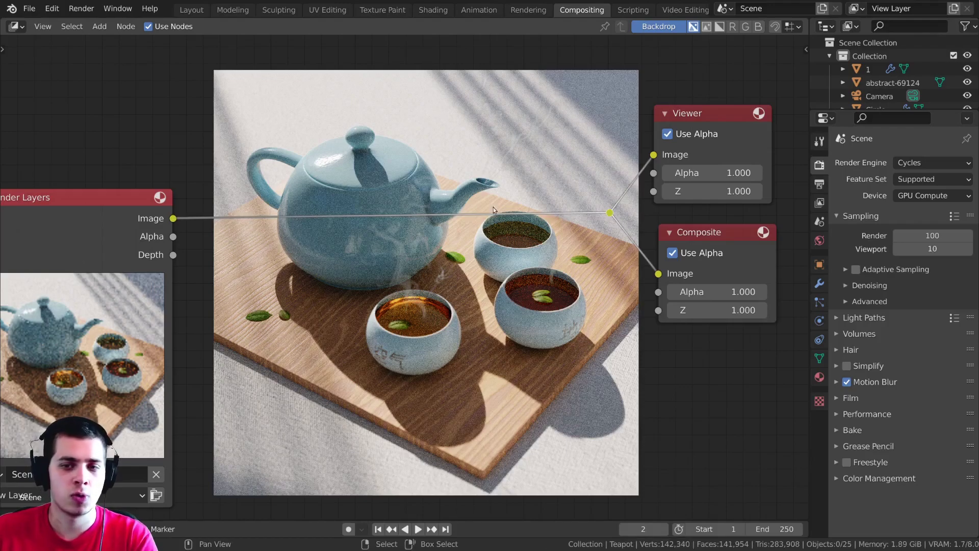
right_drag(607, 213, 611, 213)
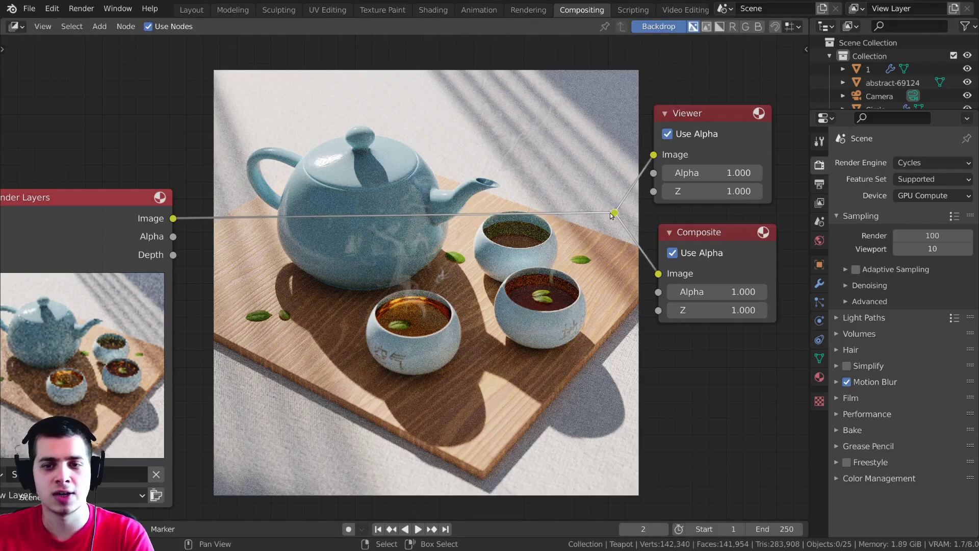
middle_drag(356, 241, 375, 239)
right_drag(93, 200, 82, 197)
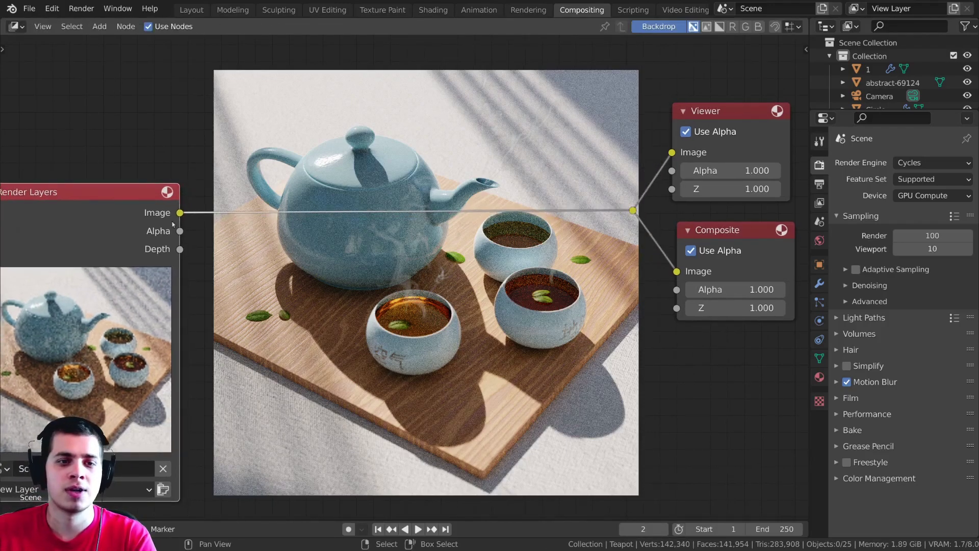
Add several extra reroute points along the link from Render Layers and undo them
scroll(582, 264, down, 3)
scroll(601, 232, up, 3)
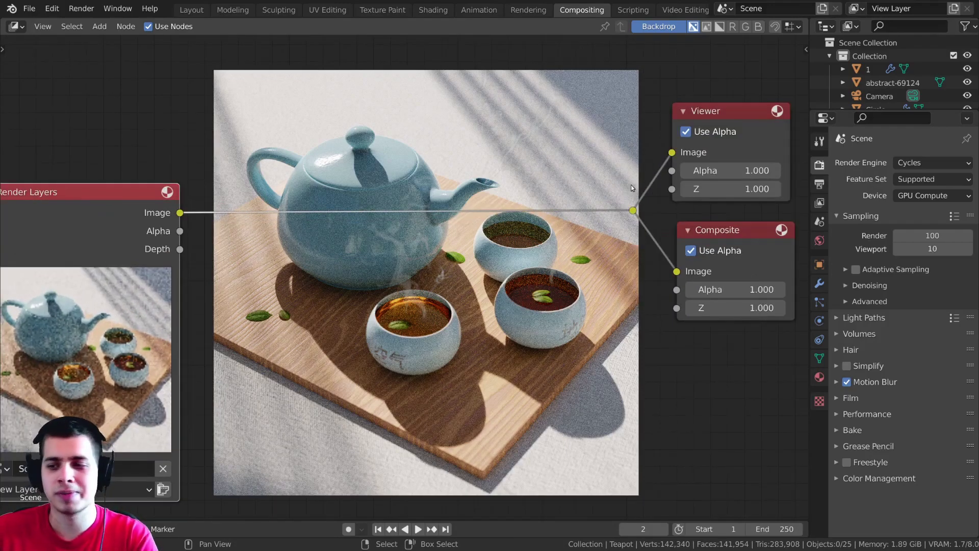
scroll(625, 195, up, 1)
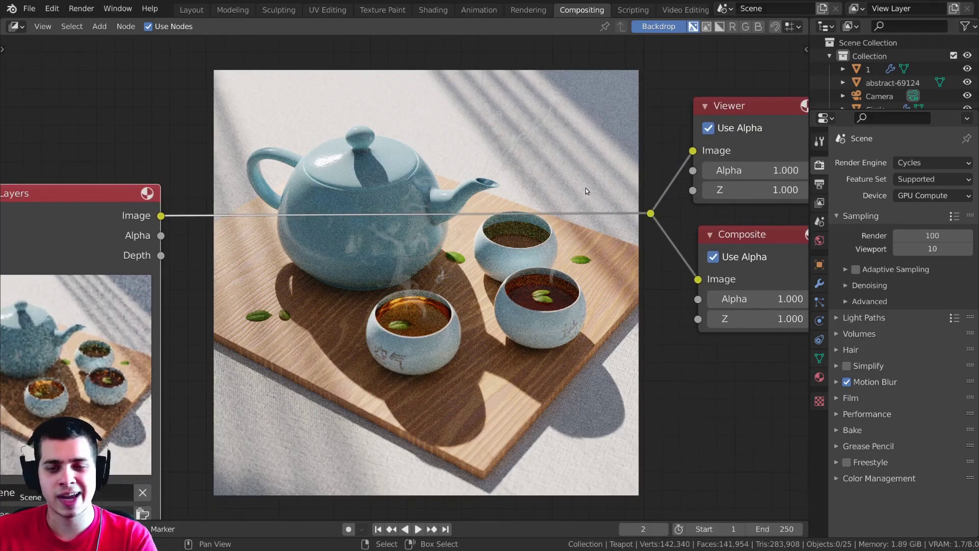
shift+right_drag(536, 226, 534, 275)
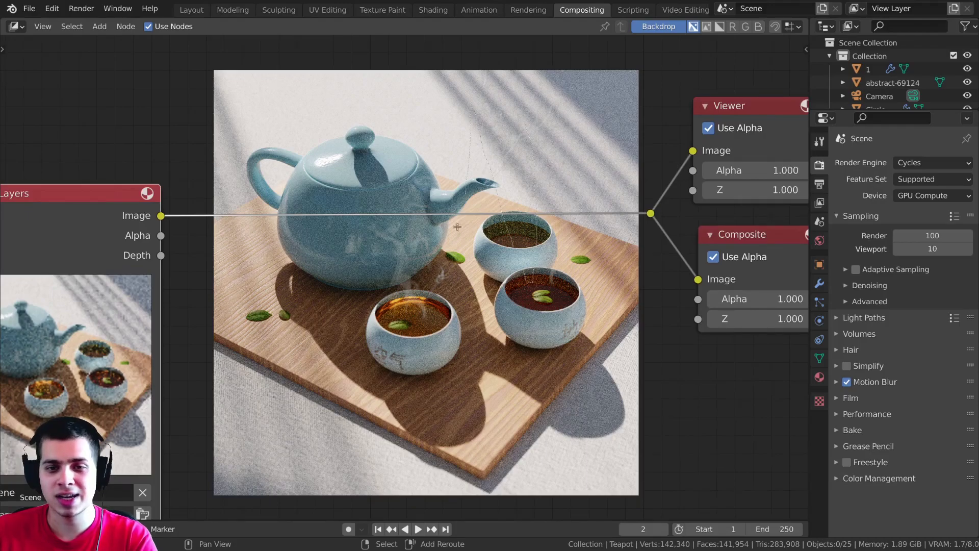
shift+right_drag(430, 176, 346, 239)
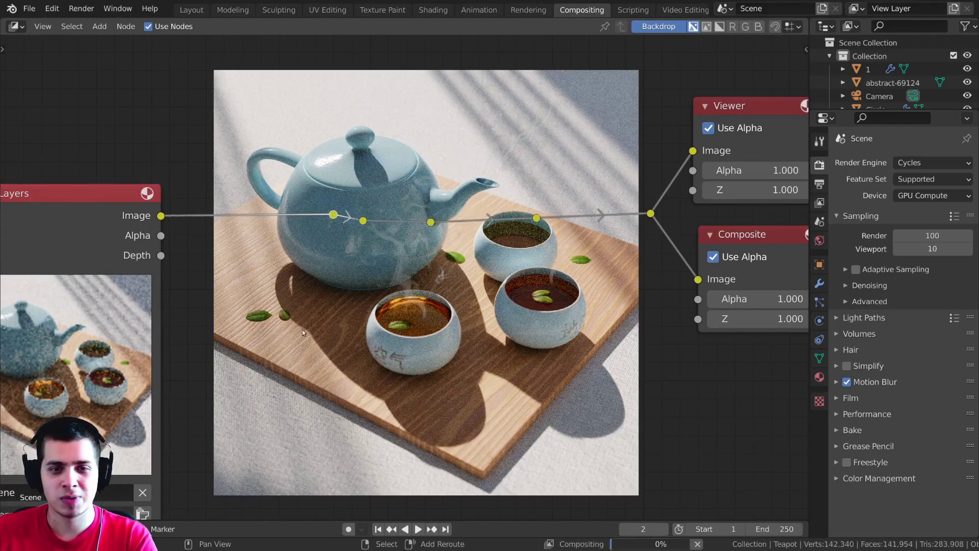
key(ctrl+z)
key(ctrl+z)
key(ctrl+z)
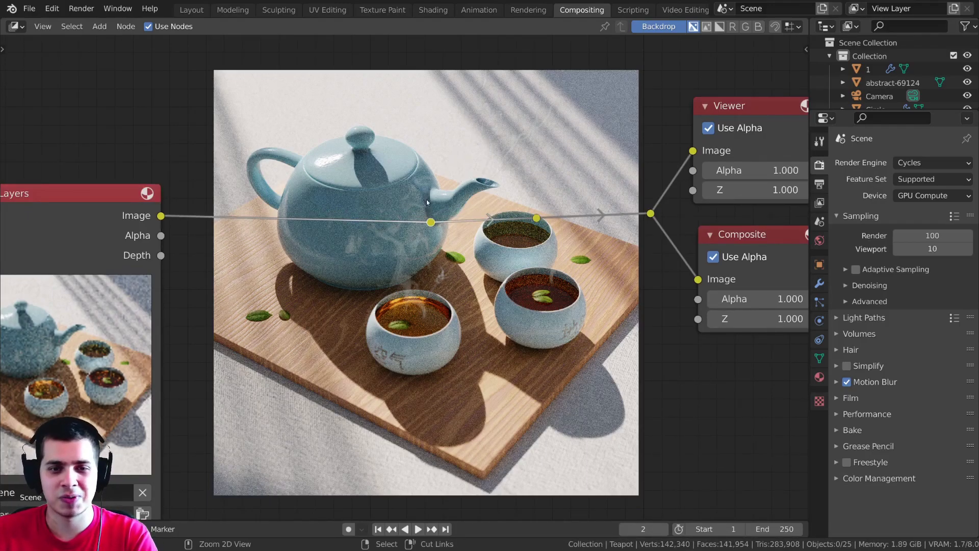
key(ctrl+z)
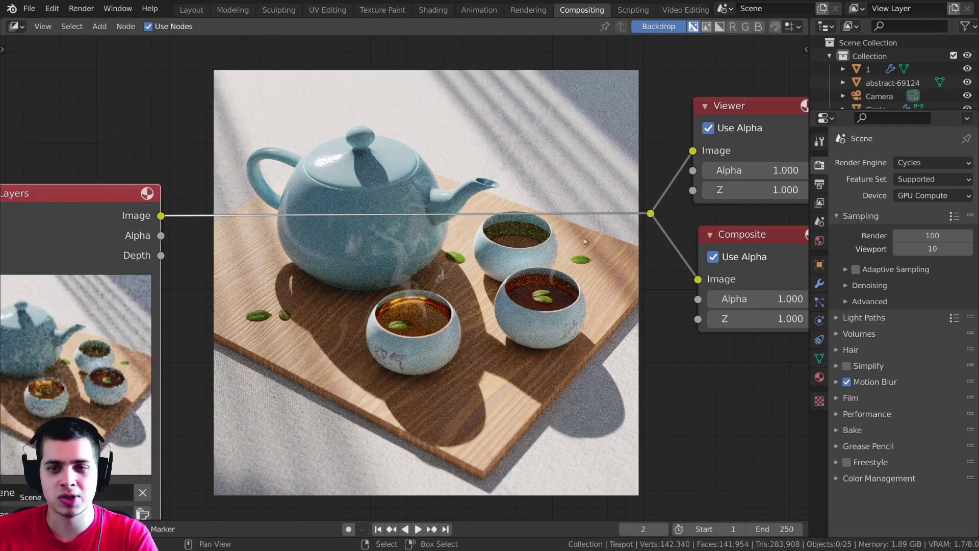
Delete the reroute point and link the Render Layers Image output directly to the Viewer and Composite Image inputs
drag(651, 214, 638, 214)
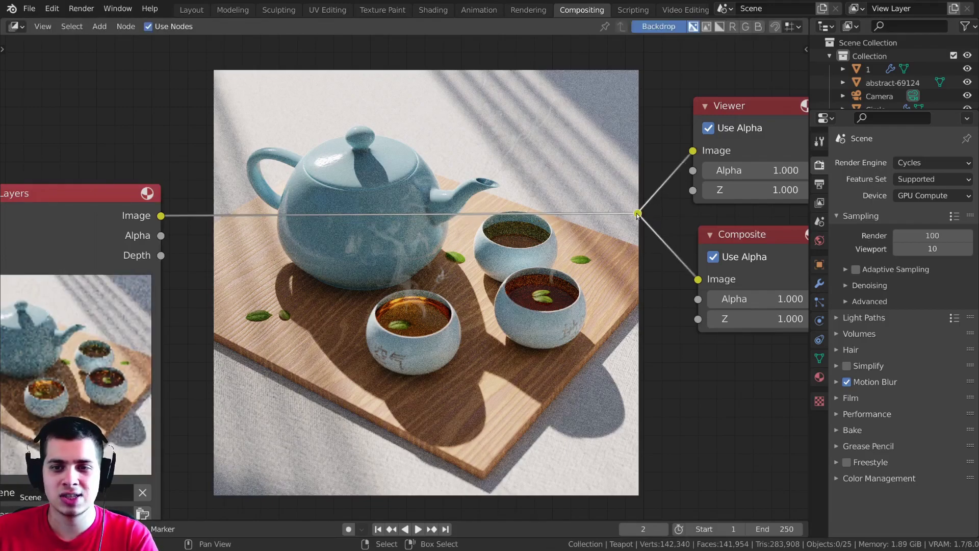
key(x)
drag(160, 216, 693, 151)
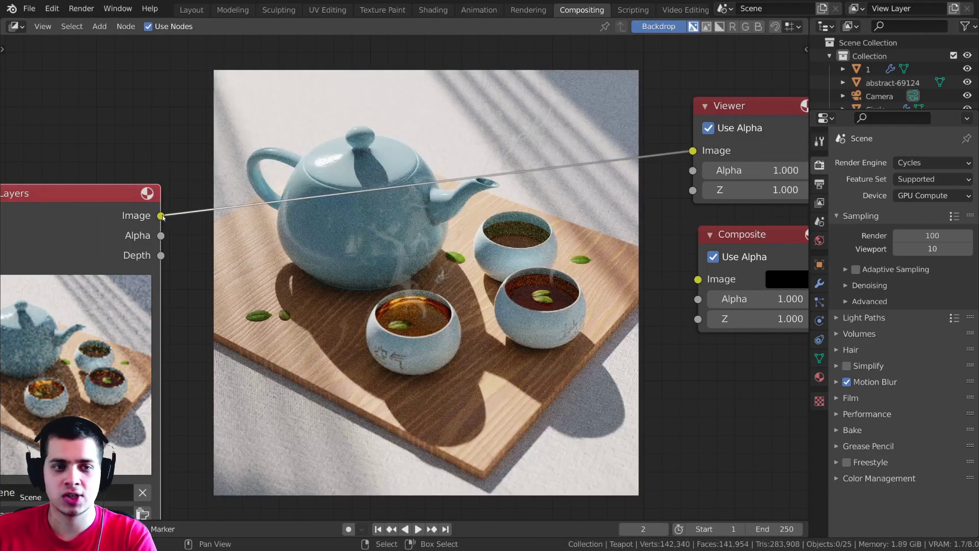
drag(162, 217, 699, 279)
drag(734, 239, 737, 251)
scroll(433, 245, down, 1)
mouse_move(432, 240)
middle_down()
mouse_move(427, 252)
mouse_move(421, 246)
middle_up()
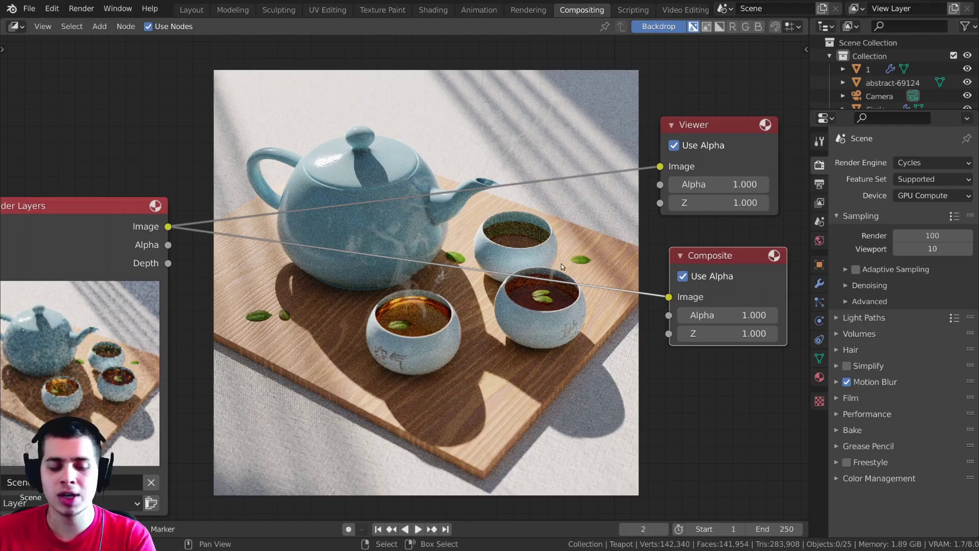
Add a reroute point on the Viewer link, connect it to the Composite's Image input, and undo both changes
shift+right_drag(540, 173, 543, 198)
drag(542, 181, 669, 298)
key(ctrl+z)
middle_drag(529, 224, 550, 216)
key(ctrl+z)
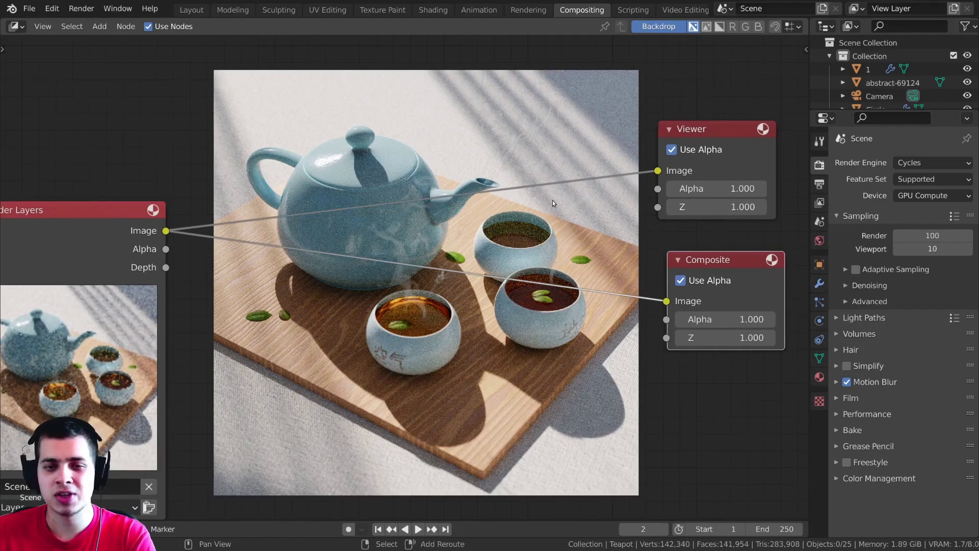
Add one shared reroute point across both the Viewer and Composite links and move it closer to those nodes
shift+right_drag(540, 137, 537, 399)
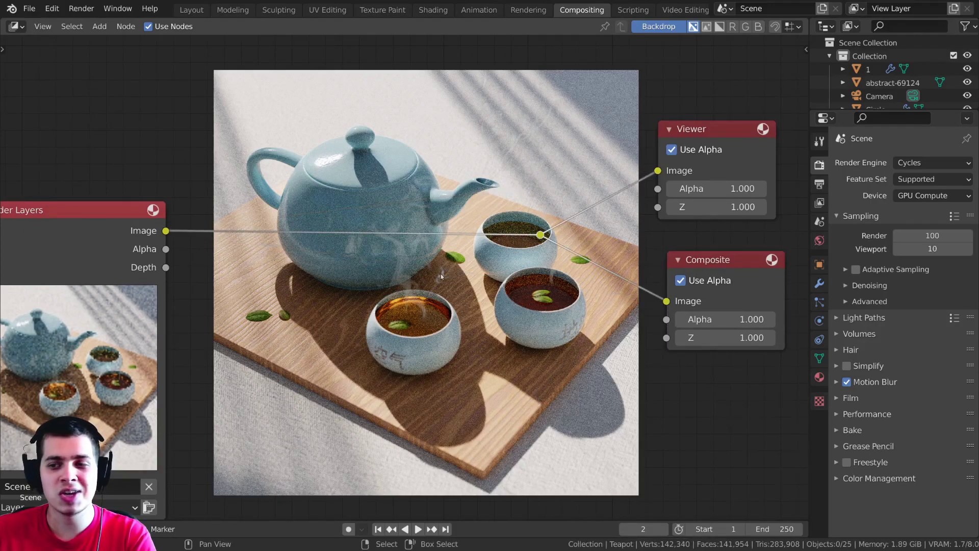
drag(541, 236, 625, 234)
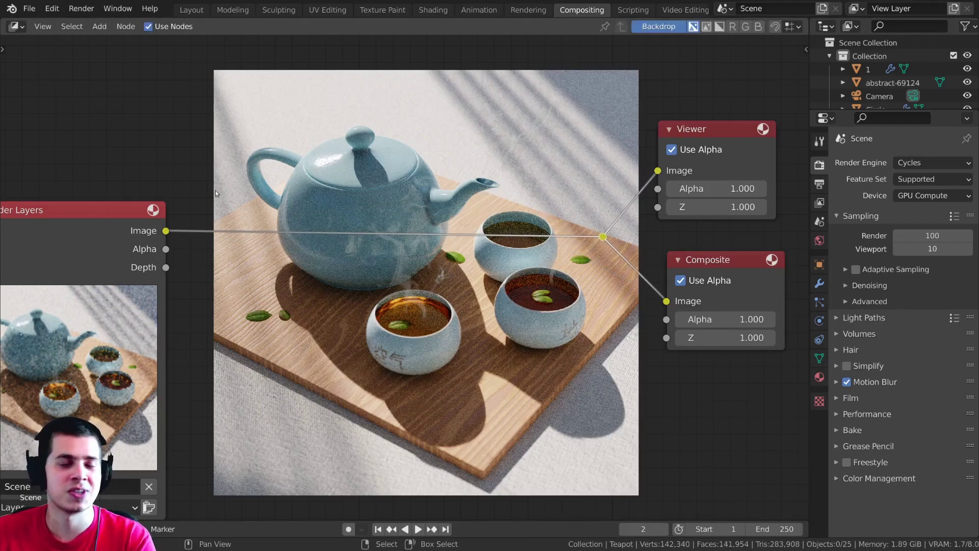
middle_drag(523, 225, 490, 206)
scroll(538, 208, up, 2)
middle_drag(557, 224, 544, 244)
scroll(561, 212, down, 1)
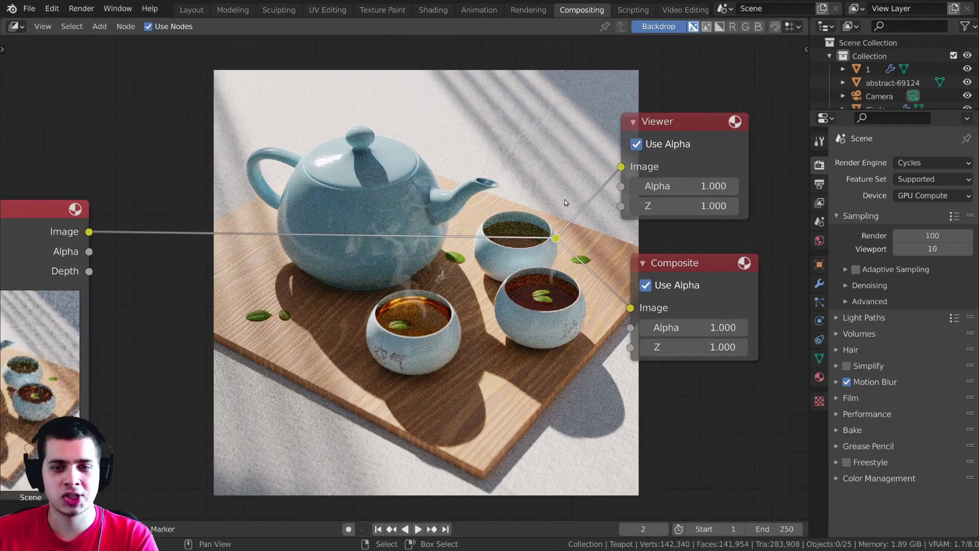
Delete the shared reroute point and link the Render Layers Image output to the Composite's Image input
key(x)
middle_drag(309, 220, 339, 205)
scroll(265, 211, down, 4)
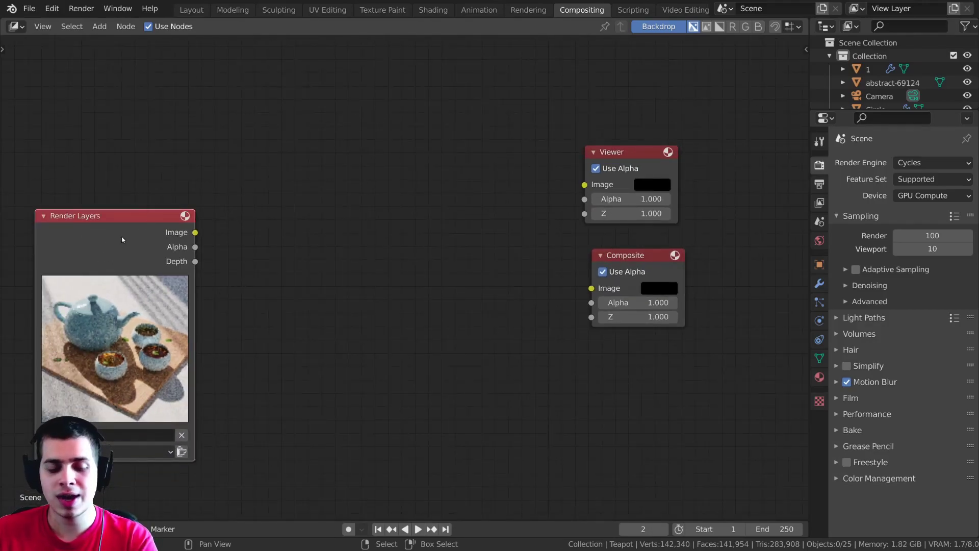
shift+click(634, 261)
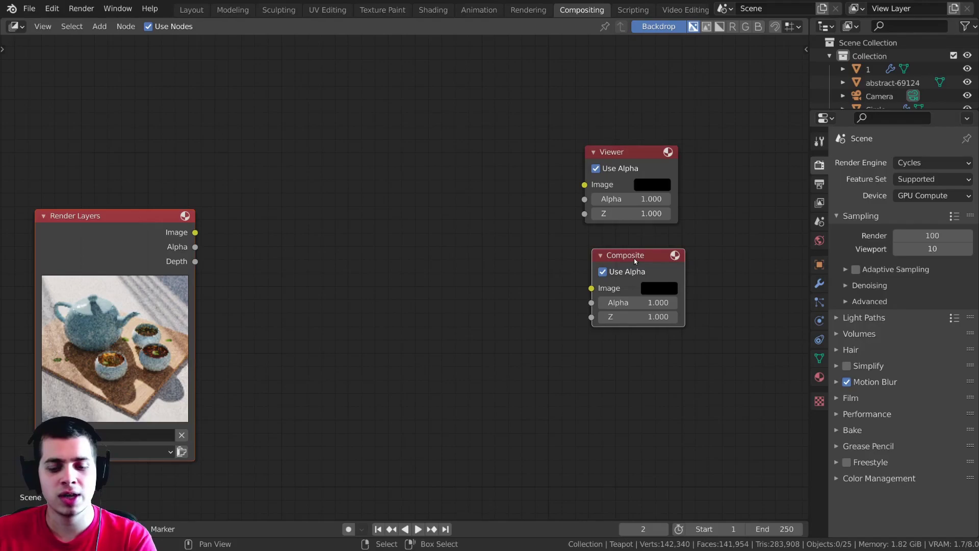
key(f)
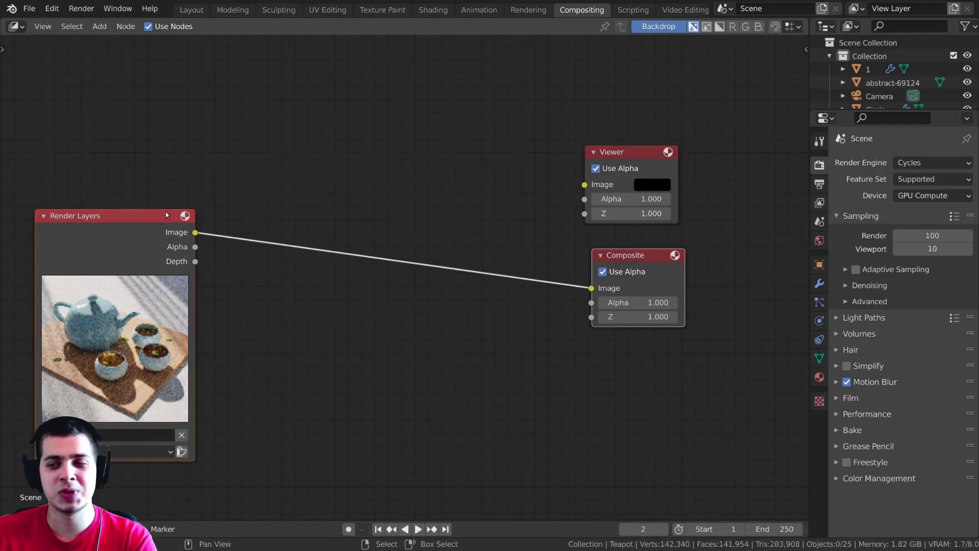
Detach the link from the Composite's Image input, then reconnect Render Layers to Composite by linking the two selected nodes
click(143, 238)
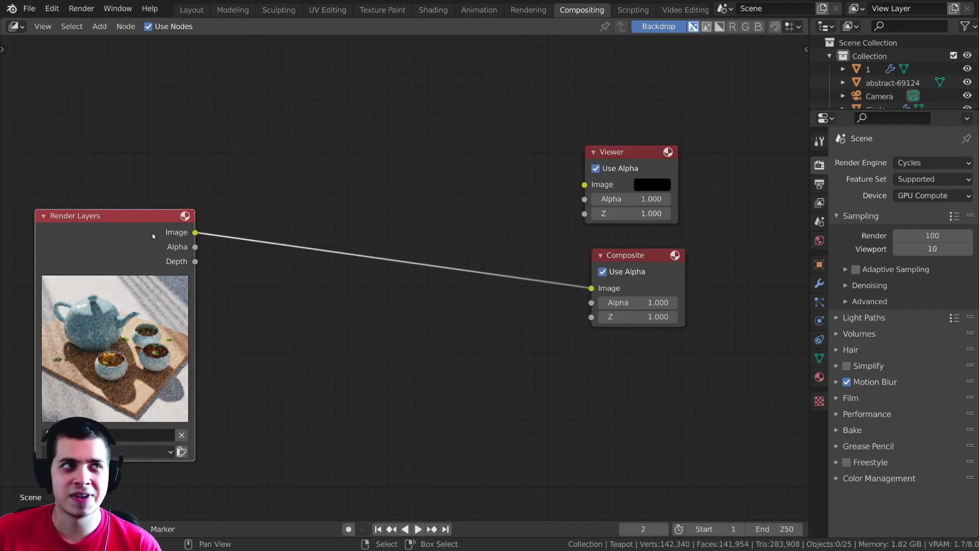
click(649, 257)
drag(642, 260, 638, 256)
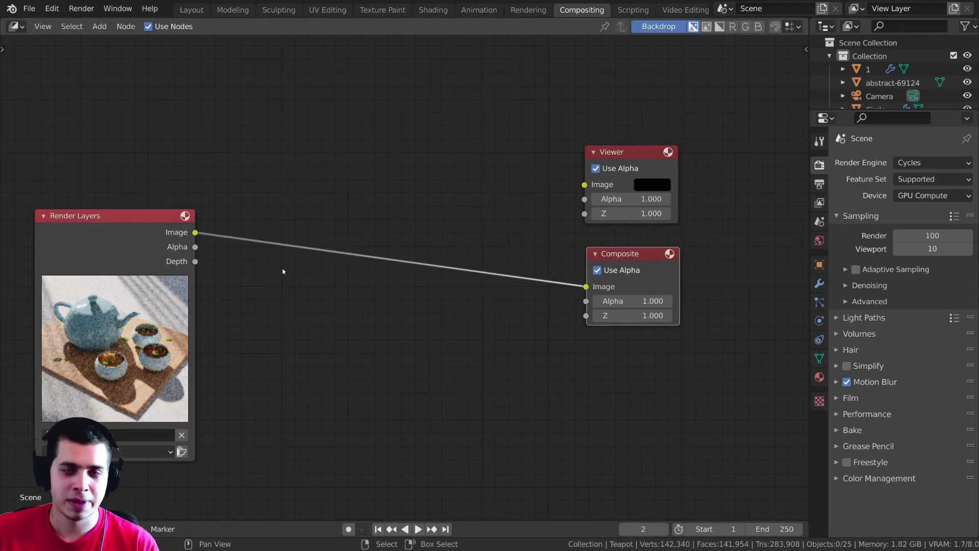
drag(587, 287, 204, 250)
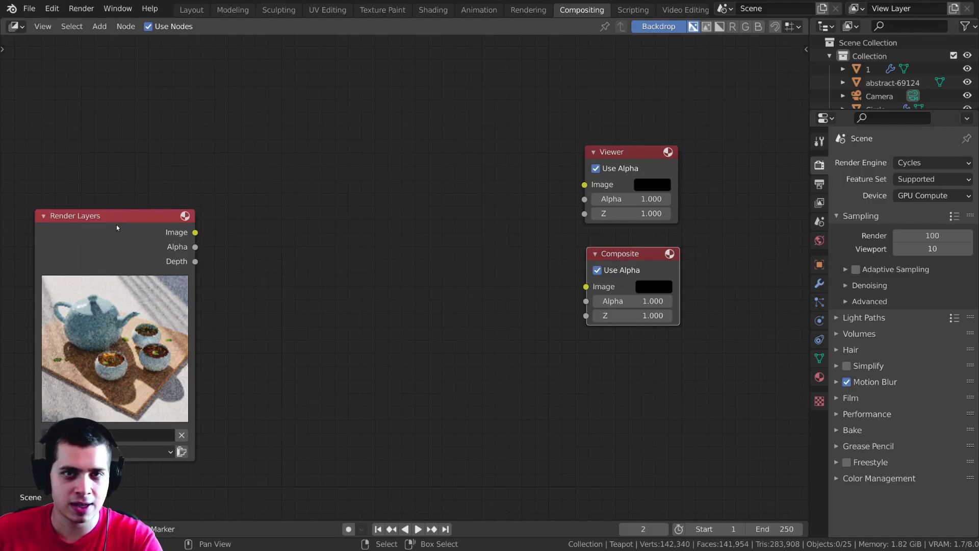
click(134, 237)
drag(132, 227, 144, 224)
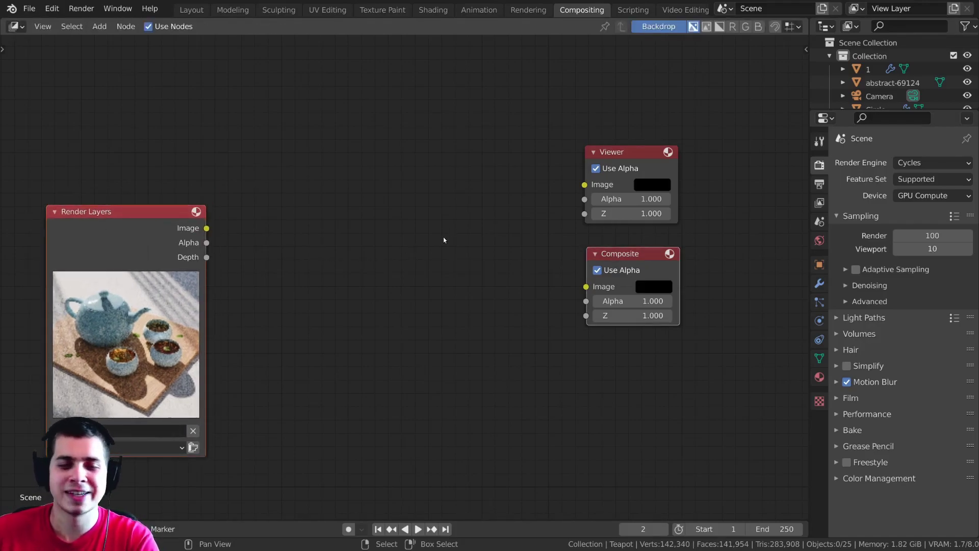
key(f)
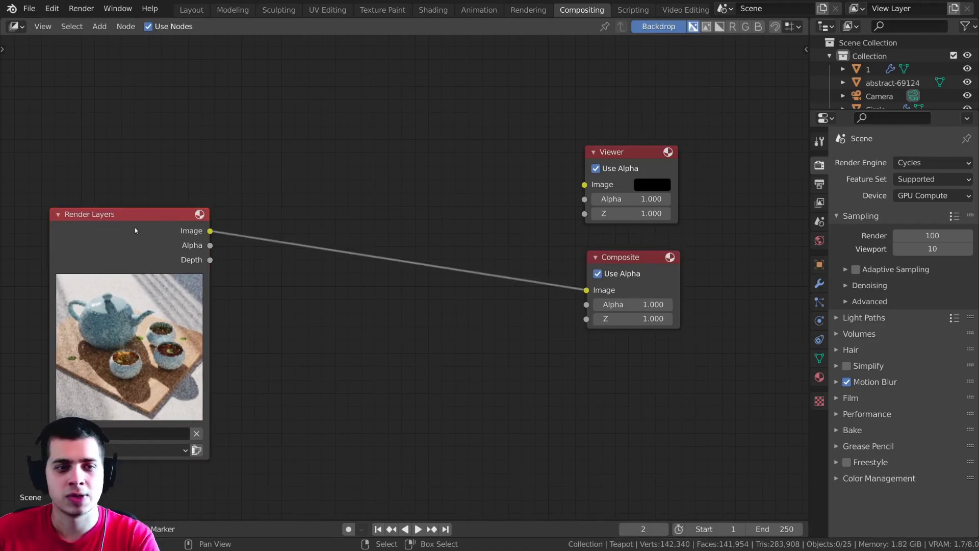
Link the Render Layers Image output to the Viewer's Image input as well
click(130, 226)
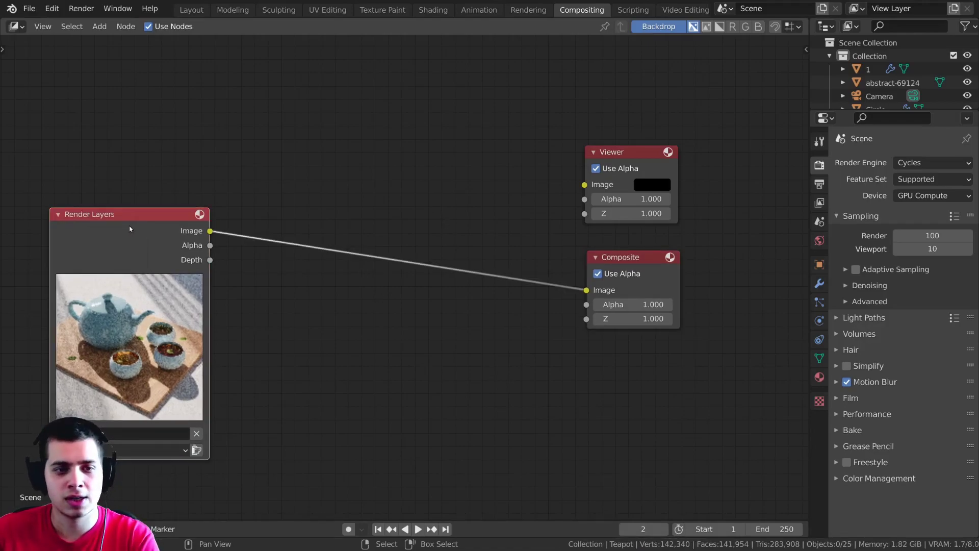
shift+click(630, 152)
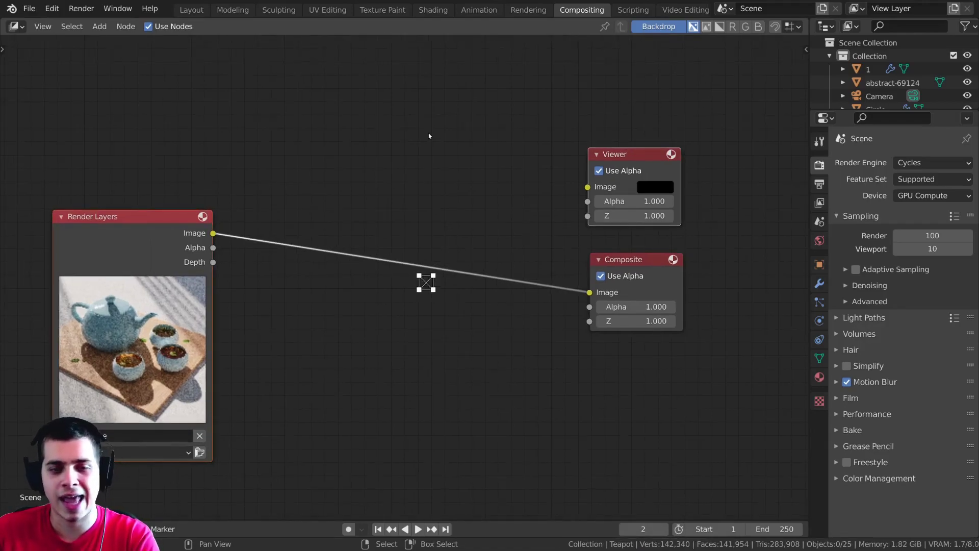
key(f)
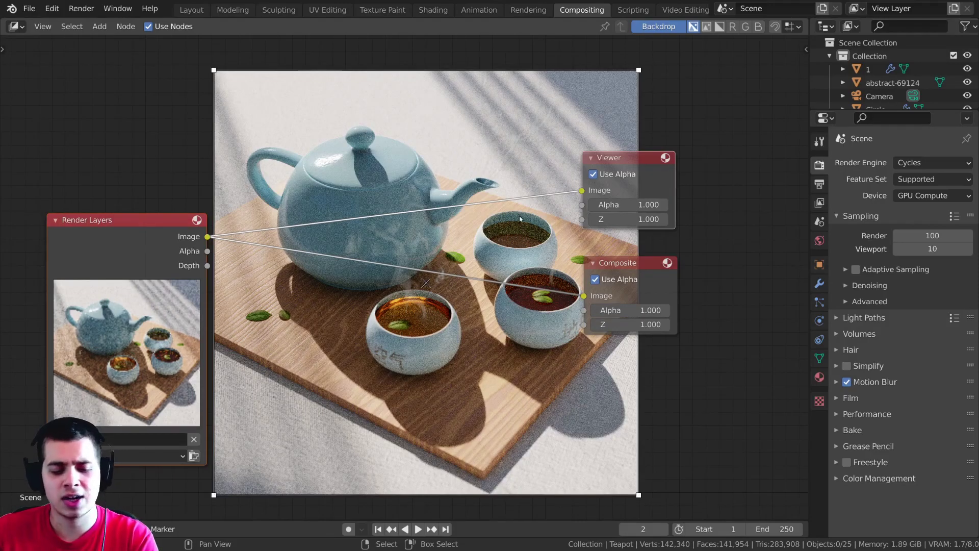
Add one reroute point across both the Viewer and Composite links and move it closer to those two nodes
shift+right_drag(510, 140, 482, 405)
right_drag(499, 248, 543, 246)
middle_drag(381, 254, 402, 244)
right_click(402, 245)
middle_drag(394, 336, 401, 340)
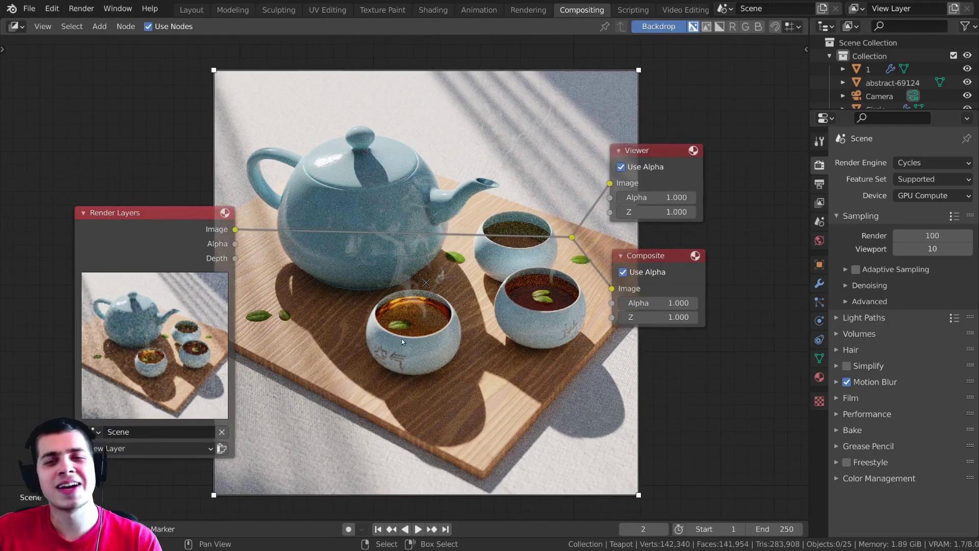
Add a Denoise node and place it unconnected below the link between Render Layers and the reroute point
scroll(402, 349, up, 2)
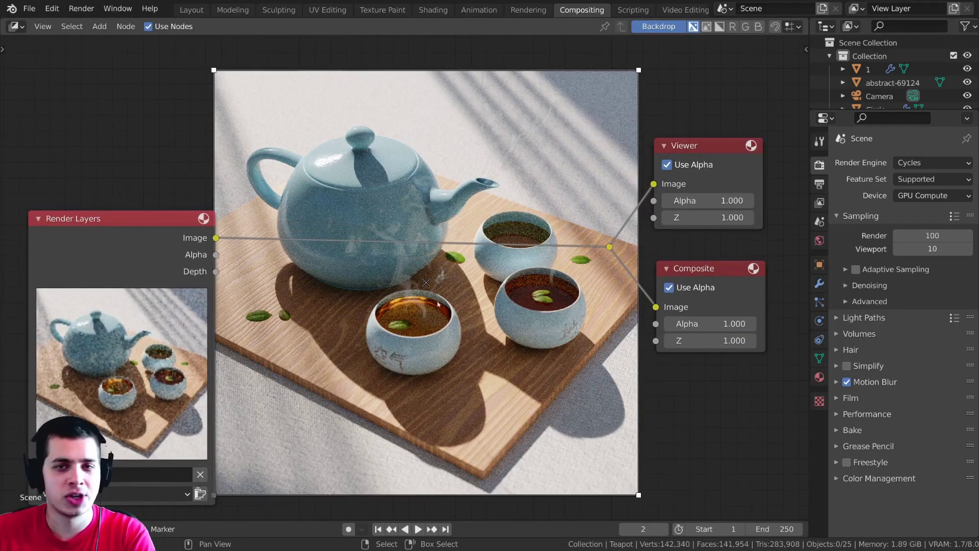
scroll(394, 187, up, 1)
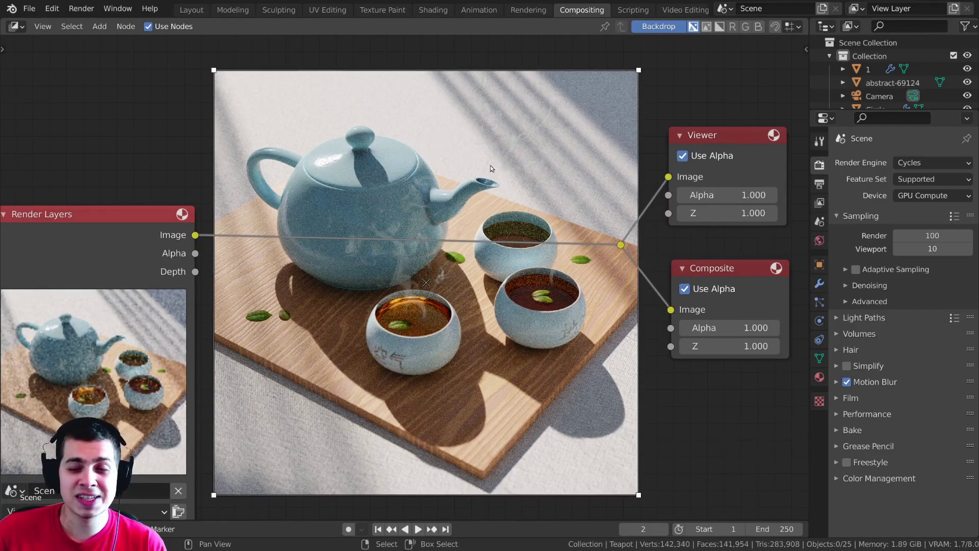
scroll(465, 208, up, 1)
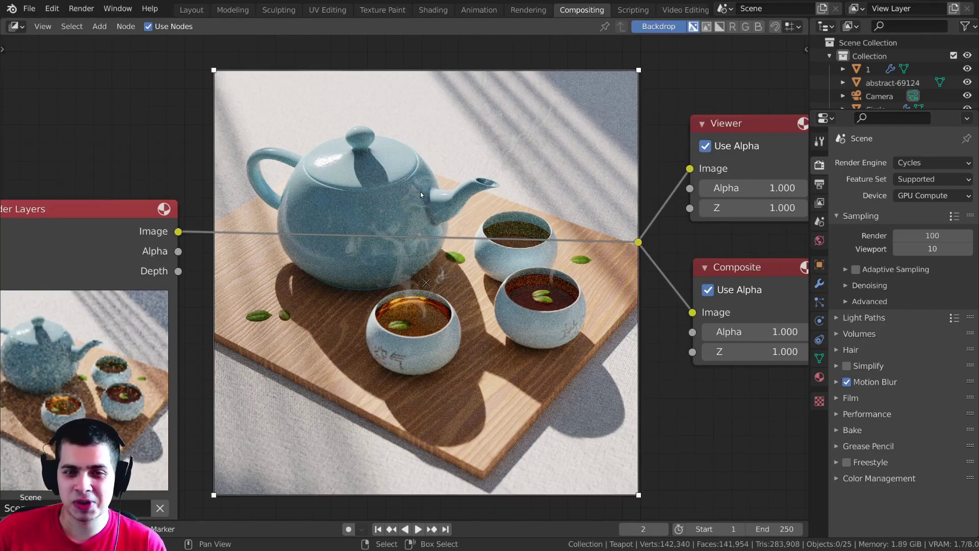
middle_drag(346, 148, 346, 143)
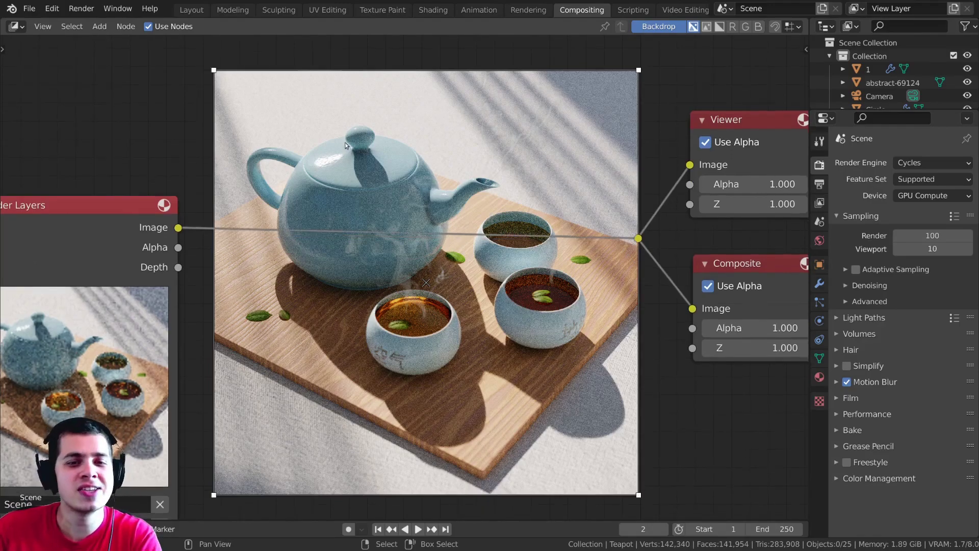
key(shift+a)
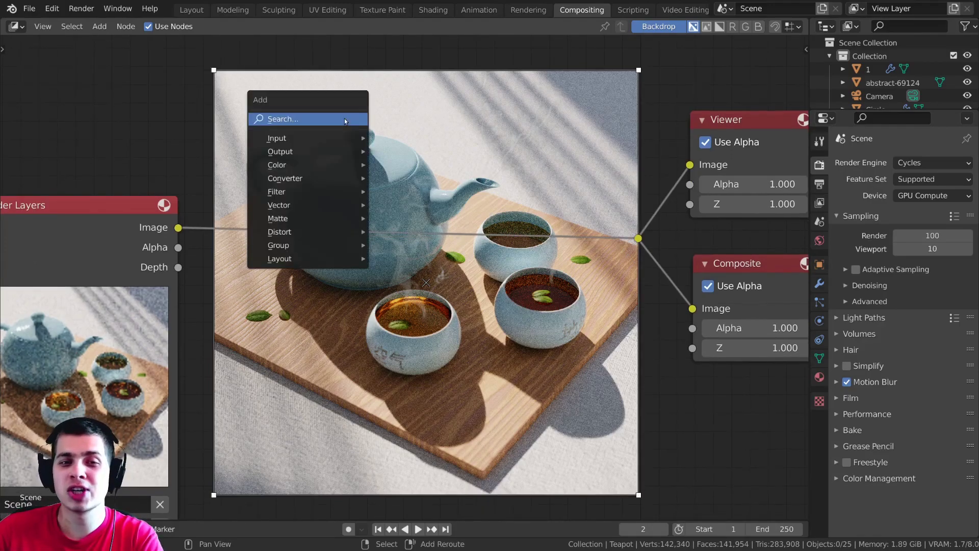
click(304, 119)
text(DE)
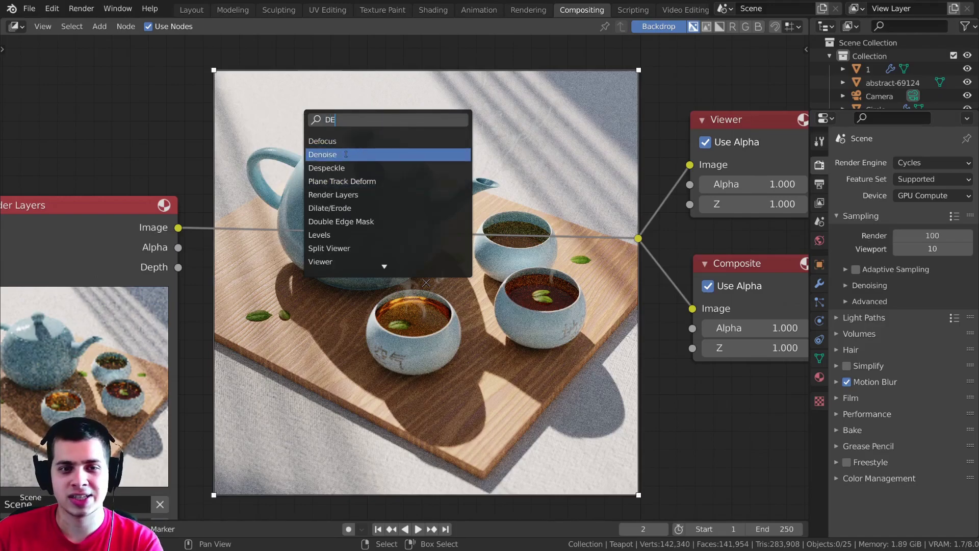
click(346, 154)
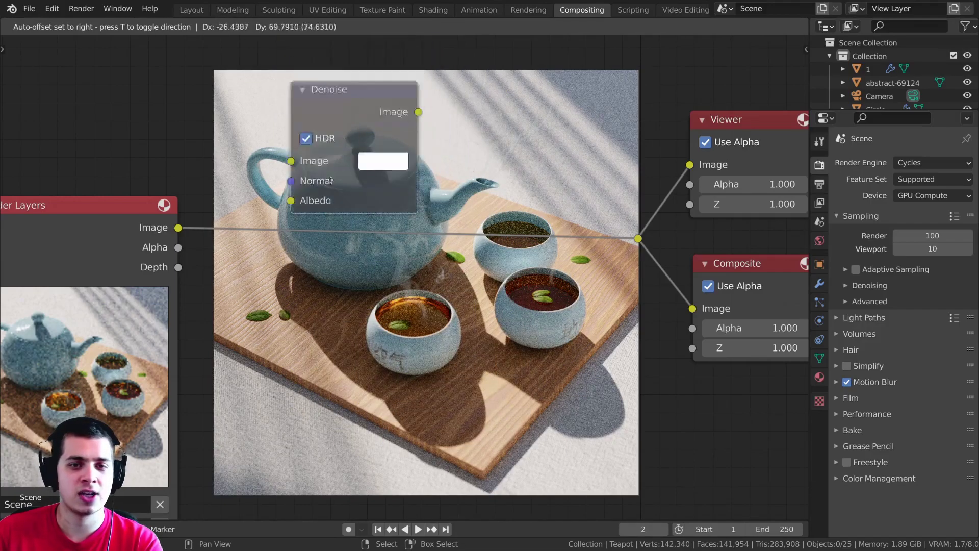
click(419, 392)
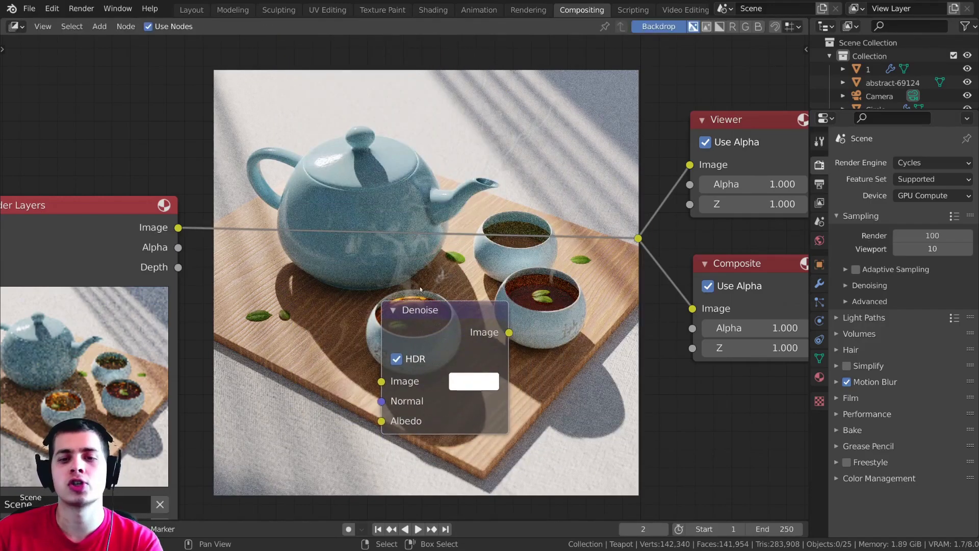
Route the Render Layers Image output through the Denoise node into the reroute point and move Denoise up between them
scroll(414, 284, down, 1)
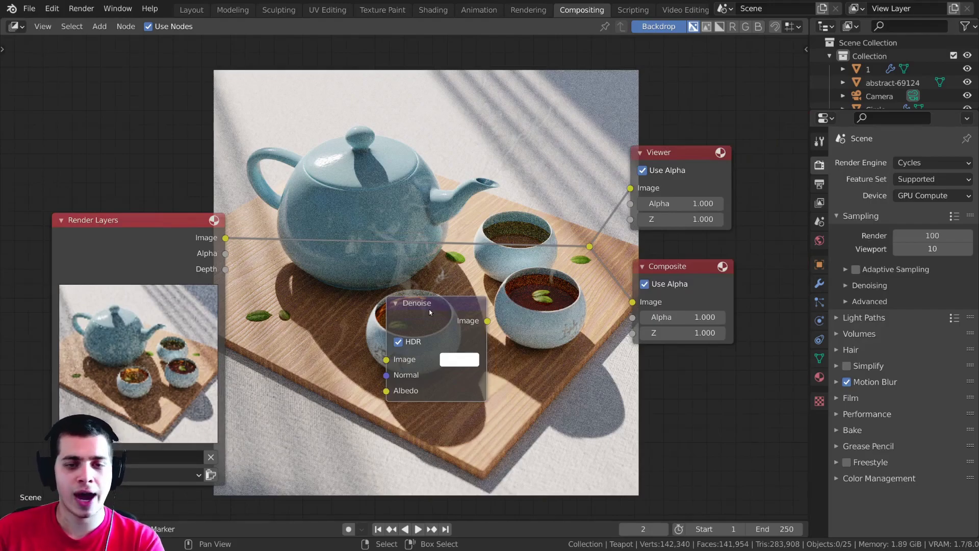
drag(435, 303, 432, 294)
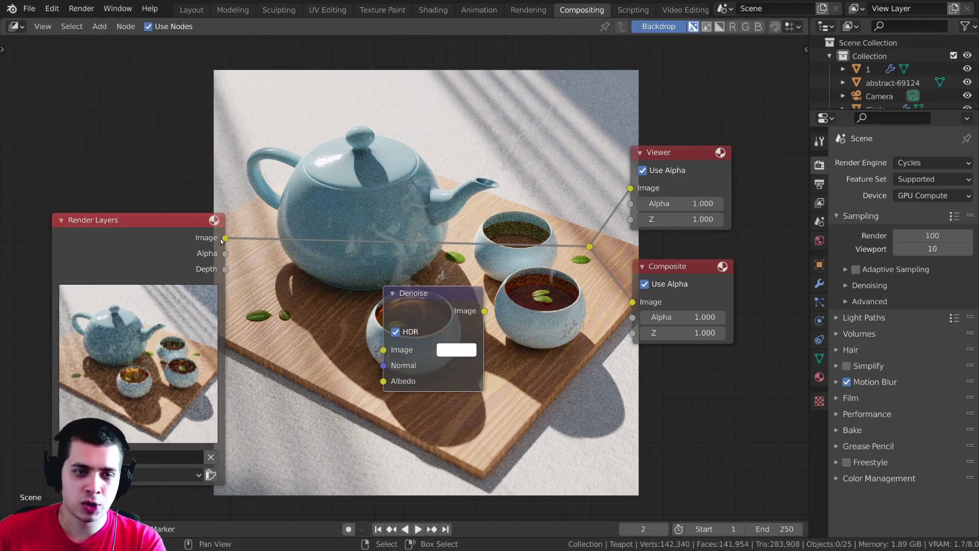
drag(225, 237, 383, 350)
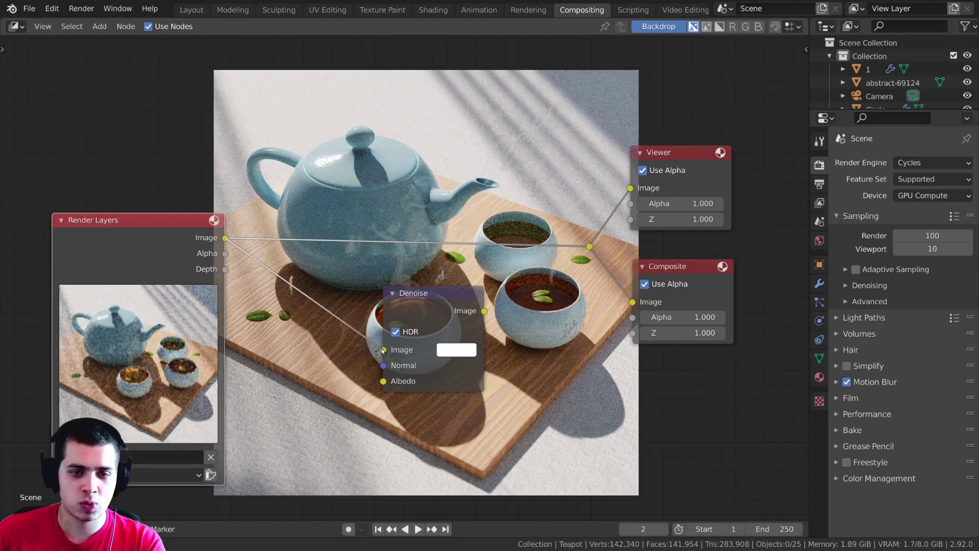
drag(485, 312, 587, 248)
drag(447, 309, 446, 231)
Enlarge the backdrop image behind the node tree
key(alt+v)
key(alt+v)
key(alt+v)
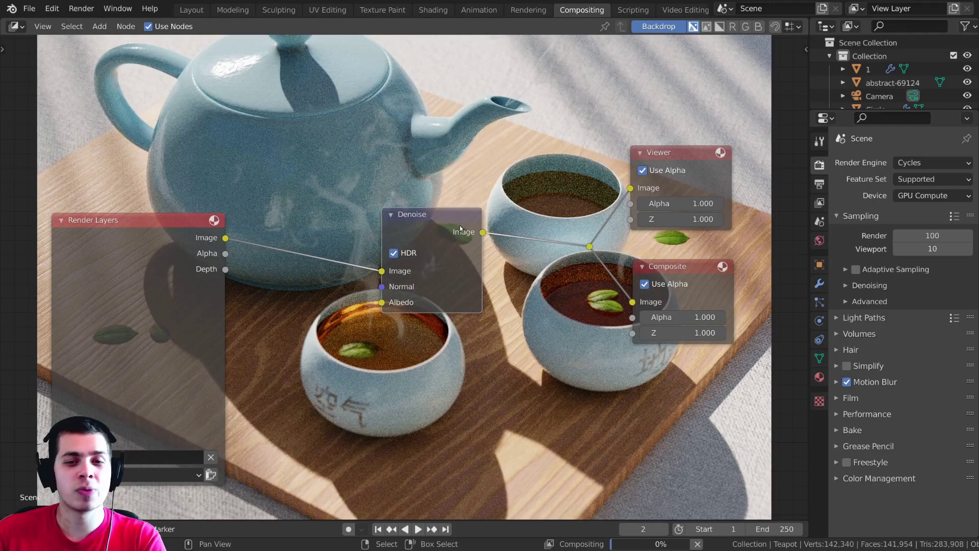
Link Render Layers Image directly to the reroute point, then insert the Denoise node back into that link
drag(226, 238, 598, 245)
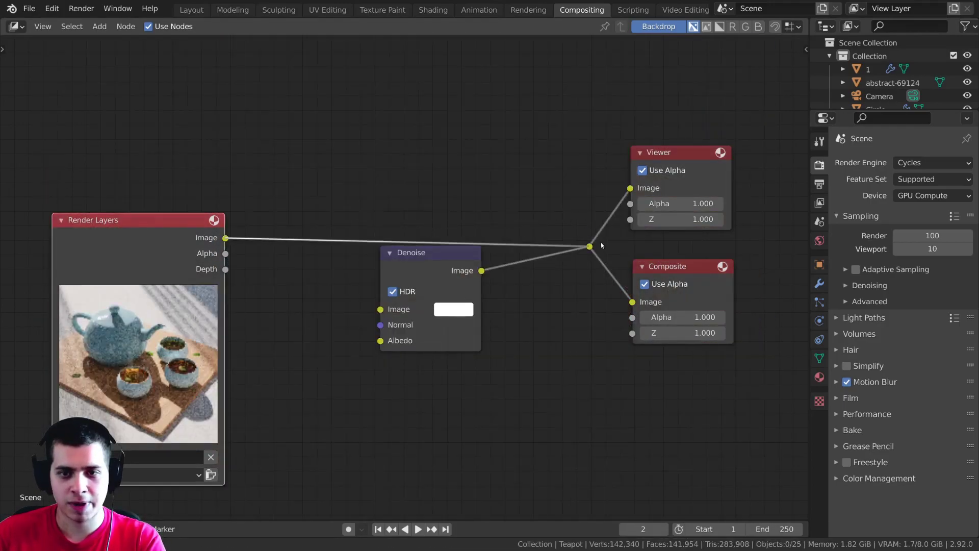
drag(449, 263, 361, 232)
key(Home)
scroll(166, 250, up, 2)
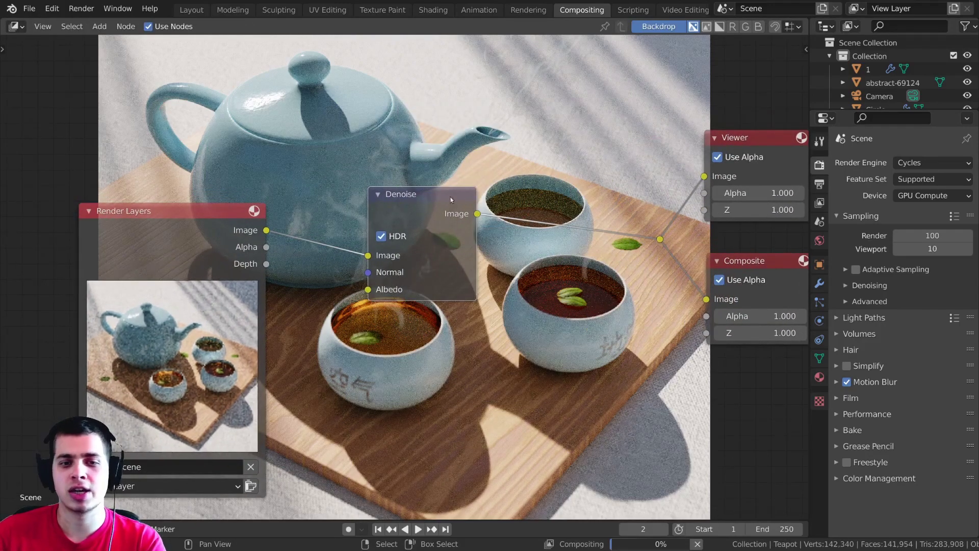
Rearrange the Render Layers and Denoise nodes over the enlarged backdrop
middle_drag(465, 119, 467, 150)
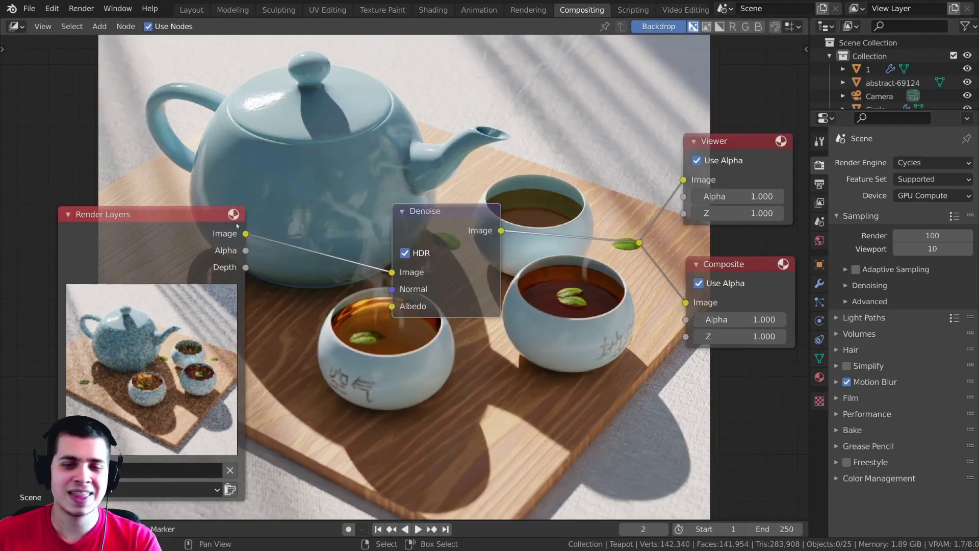
drag(236, 223, 245, 255)
middle_drag(280, 77, 280, 127)
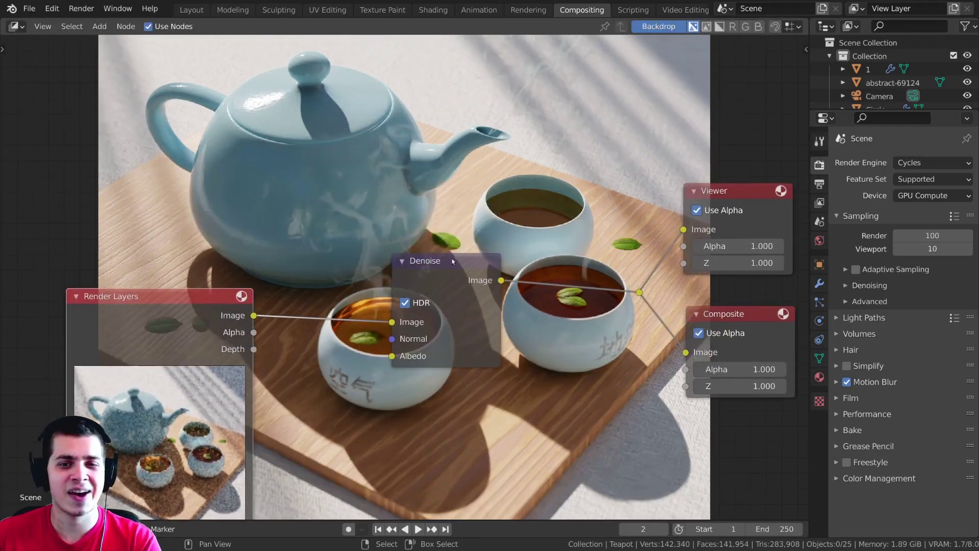
drag(452, 260, 457, 269)
drag(183, 322, 188, 299)
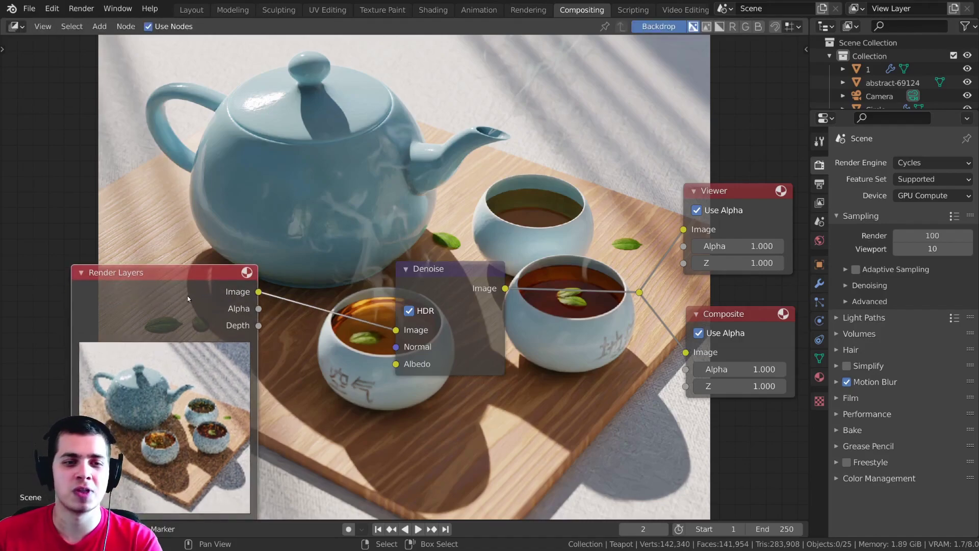
middle_drag(199, 290, 209, 256)
mouse_move(210, 261)
mouse_down()
mouse_move(234, 241)
mouse_move(221, 269)
mouse_up()
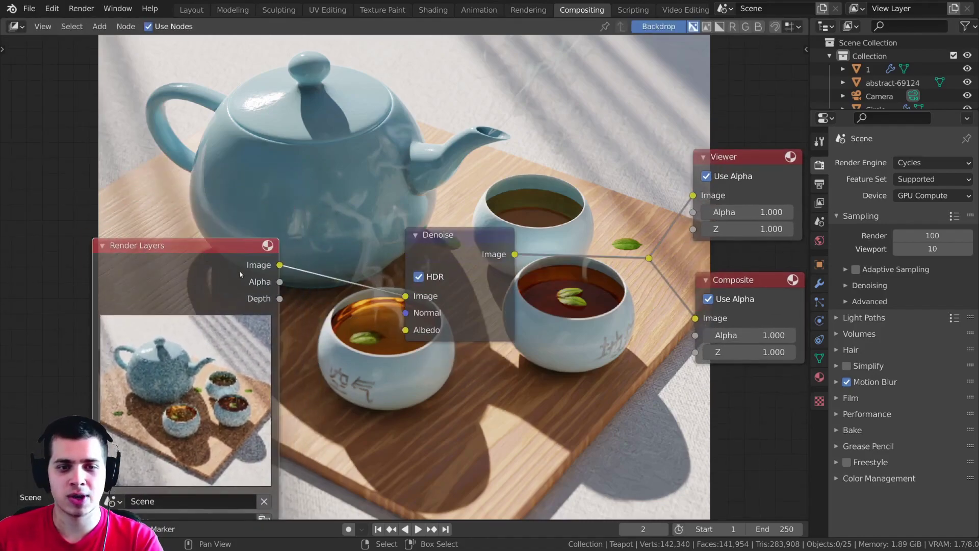
Redraw the links from Render Layers to Denoise and from Denoise to the reroute point, moving Denoise slightly closer to Render Layers
drag(280, 265, 404, 295)
drag(443, 235, 411, 234)
middle_drag(489, 258, 357, 238)
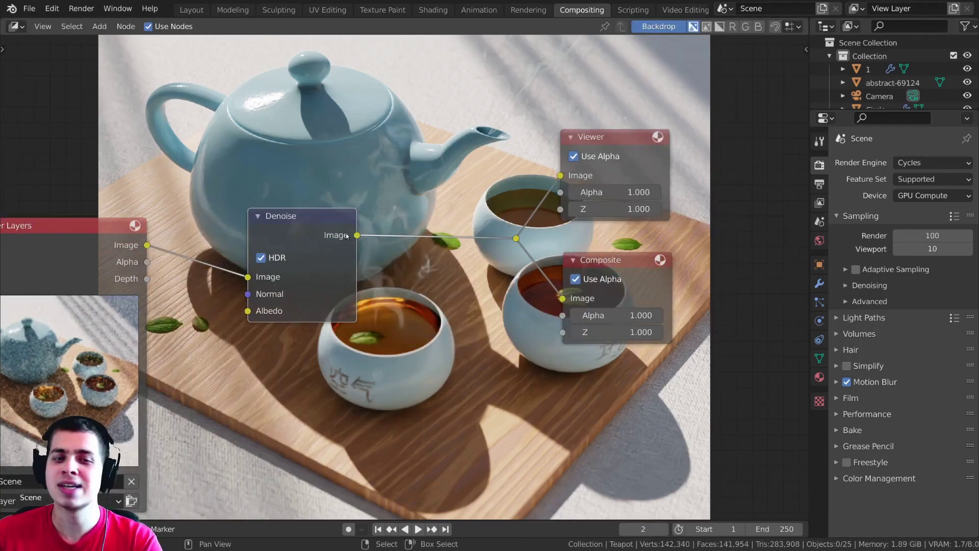
drag(358, 238, 514, 238)
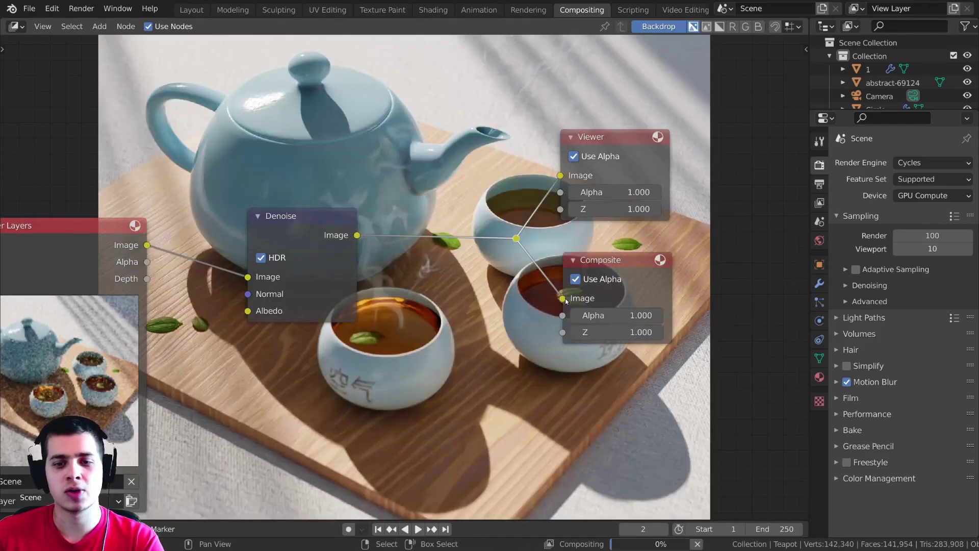
Detach the Composite's Image input from the reroute point, reconnect it, and frame all nodes
drag(565, 299, 497, 293)
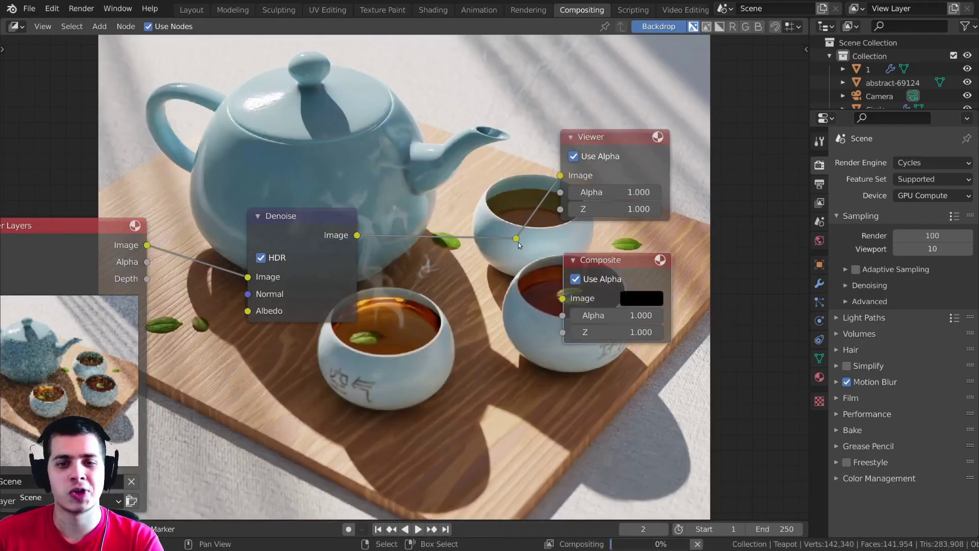
drag(516, 239, 563, 298)
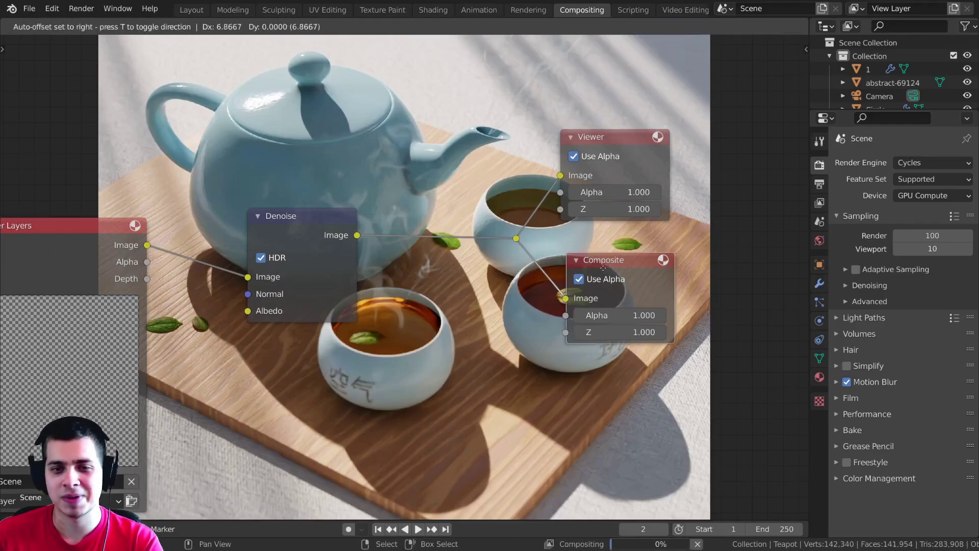
key(Home)
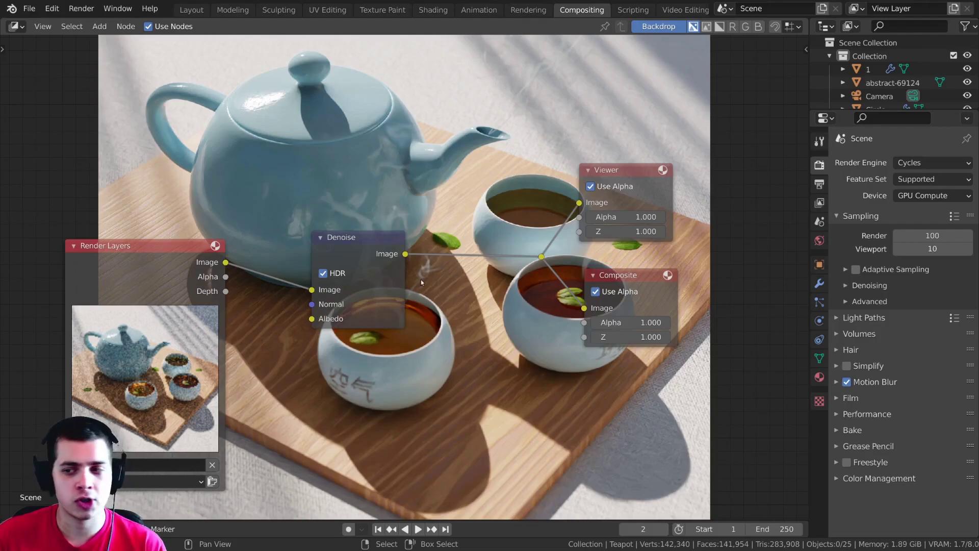
Move the Denoise node farther from Render Layers and preview the Render Layers Image output in the Viewer
middle_drag(310, 308, 318, 326)
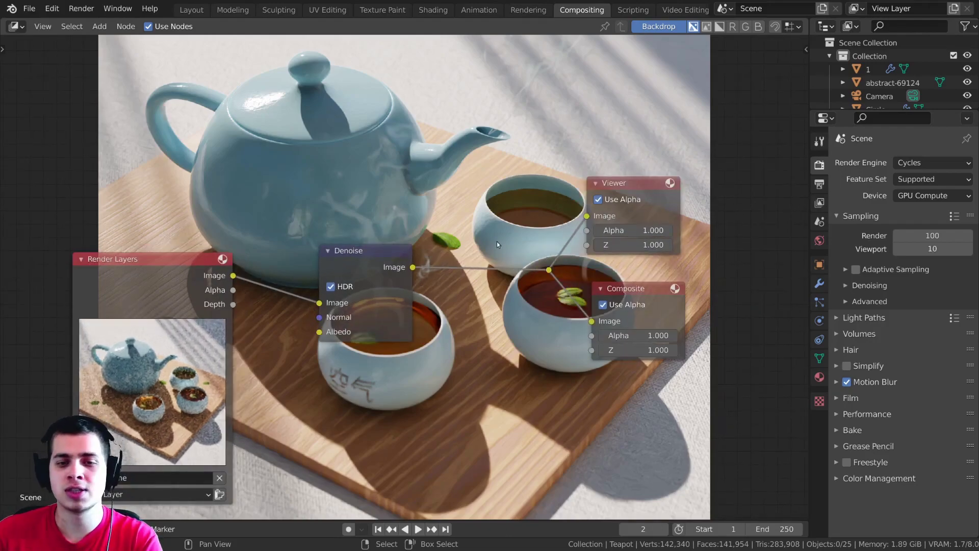
drag(369, 258, 394, 270)
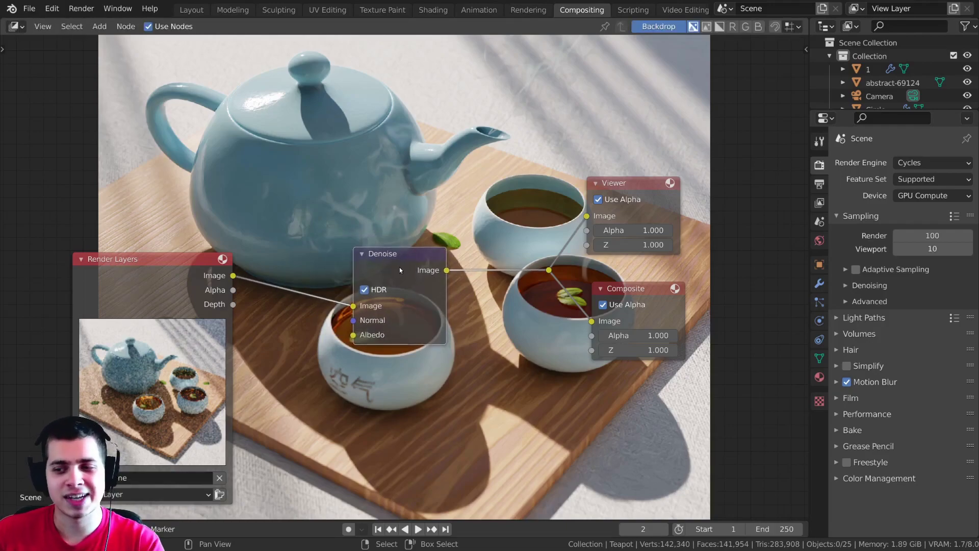
mouse_move(148, 277)
mouse_down()
mouse_move(148, 266)
mouse_move(148, 275)
mouse_up()
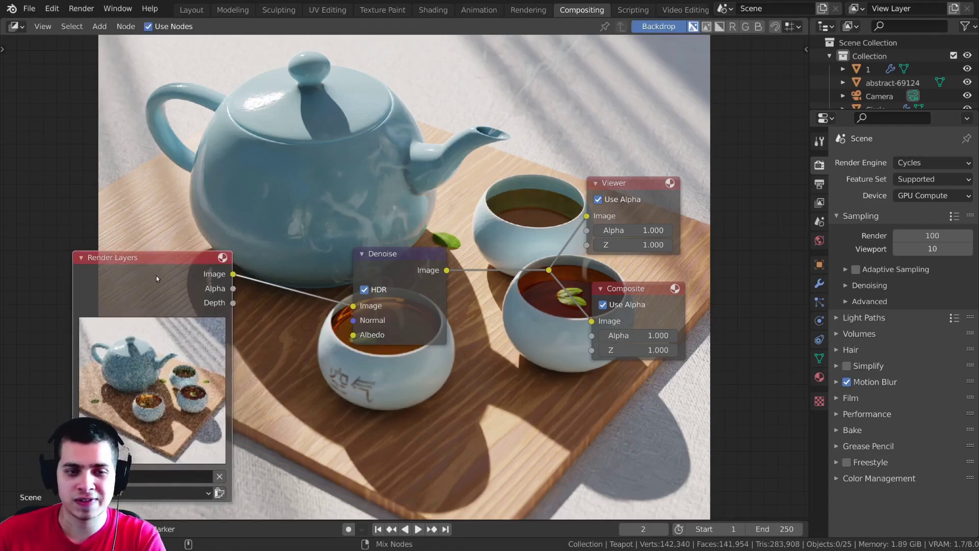
ctrl+shift+click(147, 267)
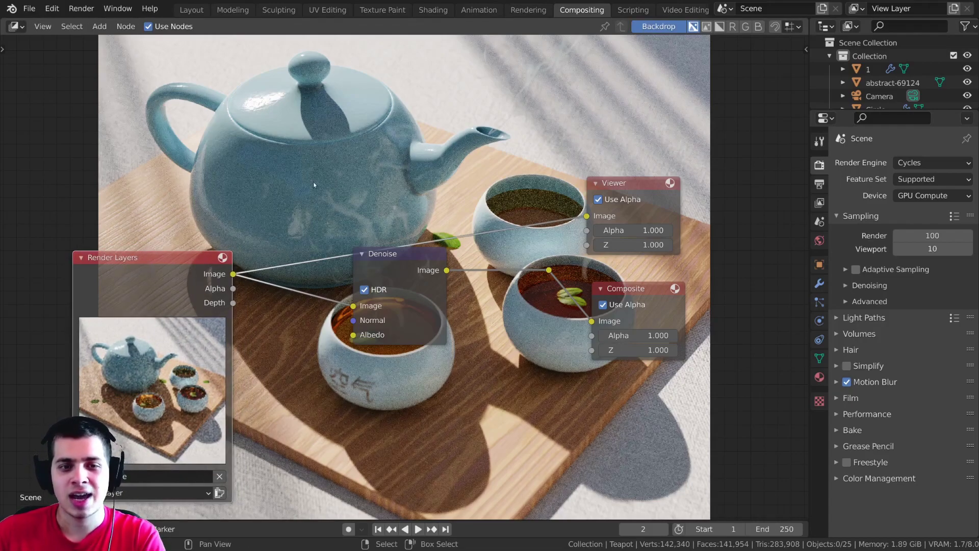
Reposition Denoise slightly and switch the Viewer to the Denoise output, then back to the reroute point
drag(400, 266, 406, 291)
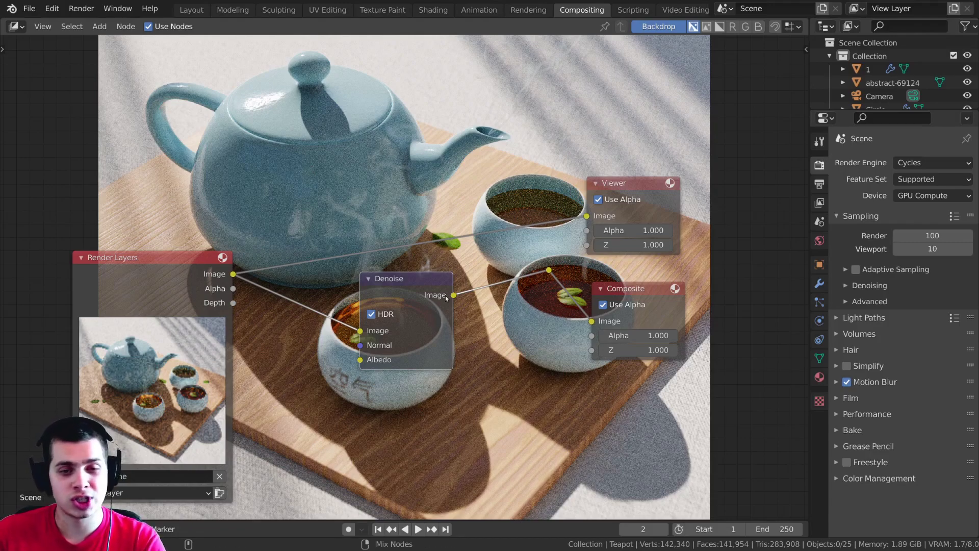
ctrl+shift+click(403, 286)
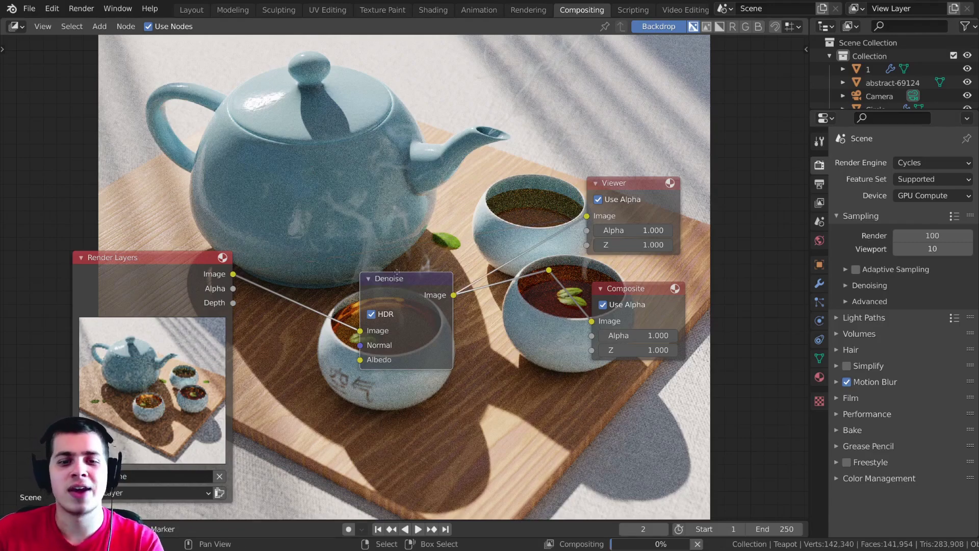
drag(385, 274, 385, 260)
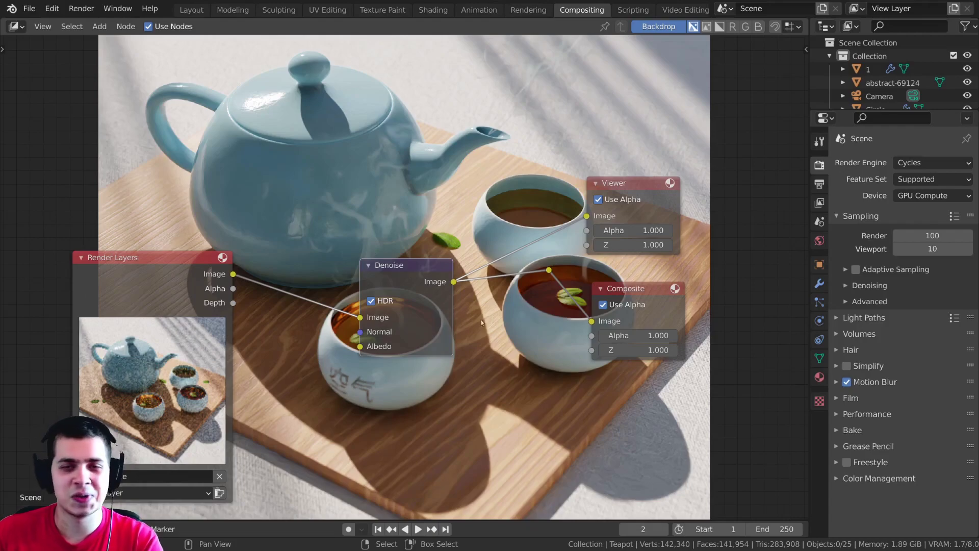
ctrl+shift+click(549, 271)
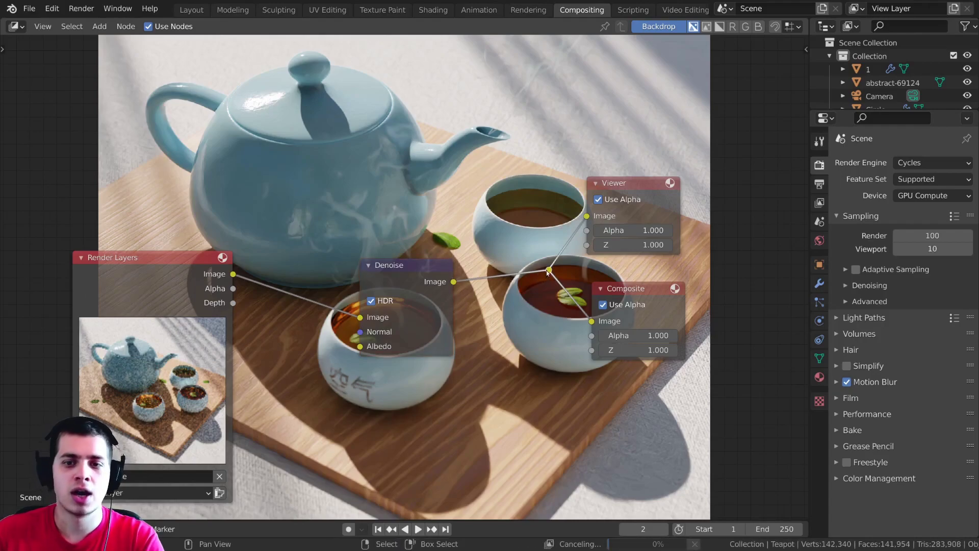
Reposition the Denoise node between Render Layers and the reroute point and mute it to preview the image without denoising
drag(426, 272, 404, 249)
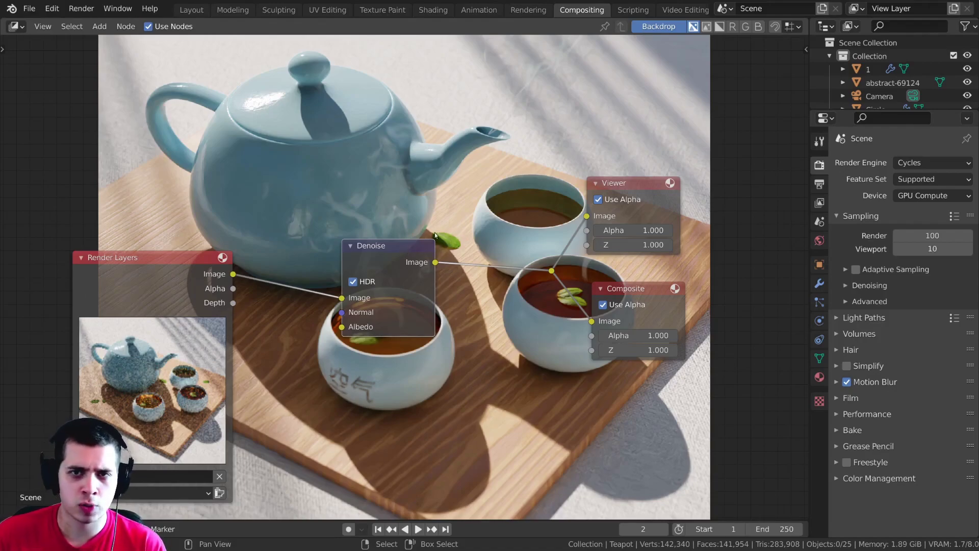
drag(364, 264, 408, 246)
key(m)
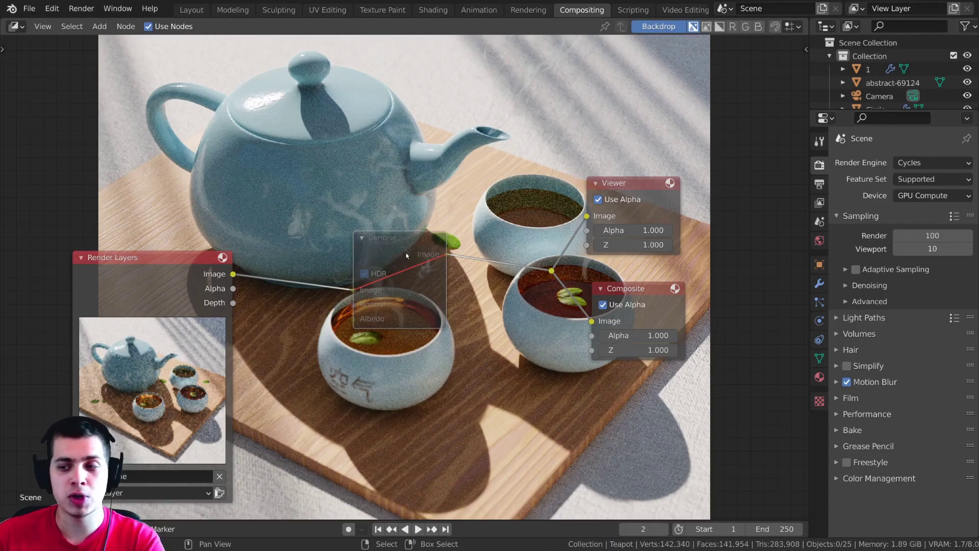
scroll(351, 324, up, 1)
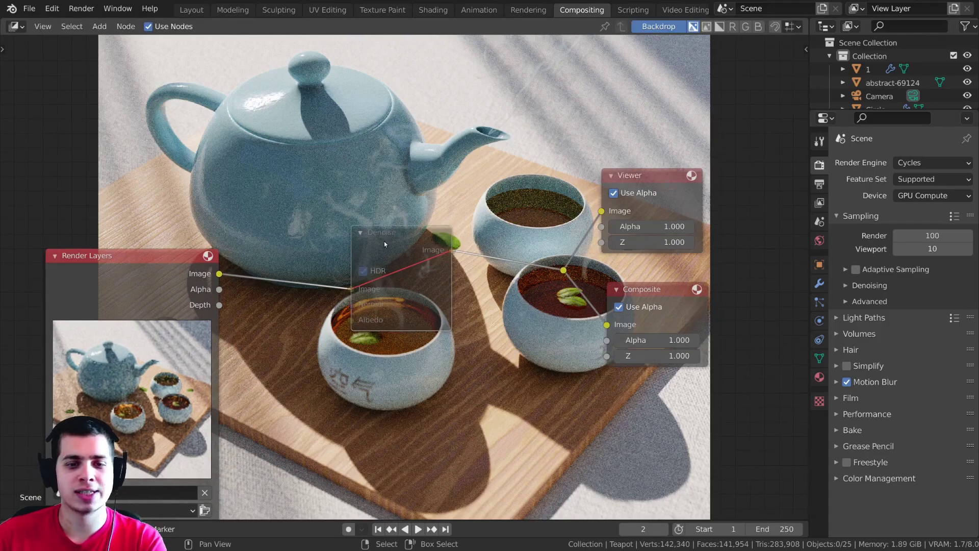
scroll(390, 295, up, 1)
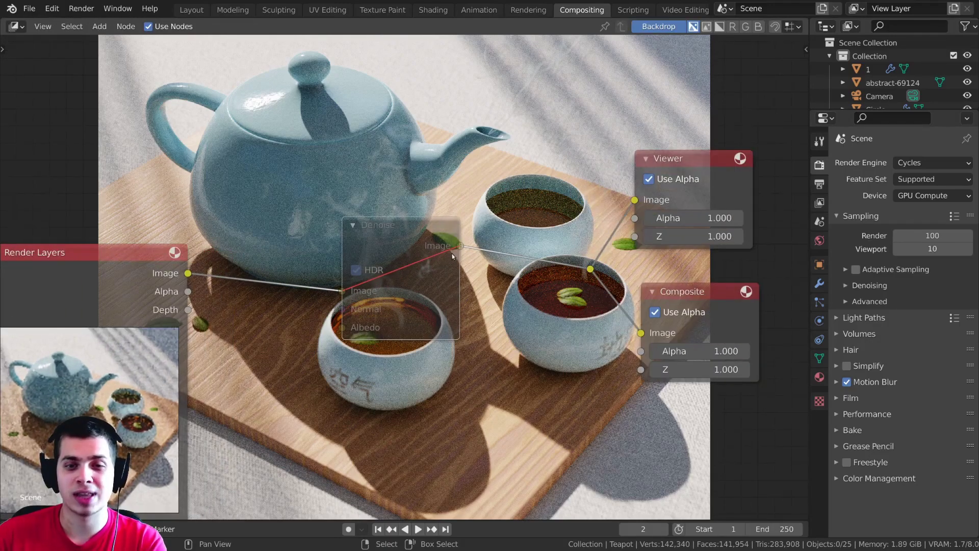
drag(412, 223, 407, 223)
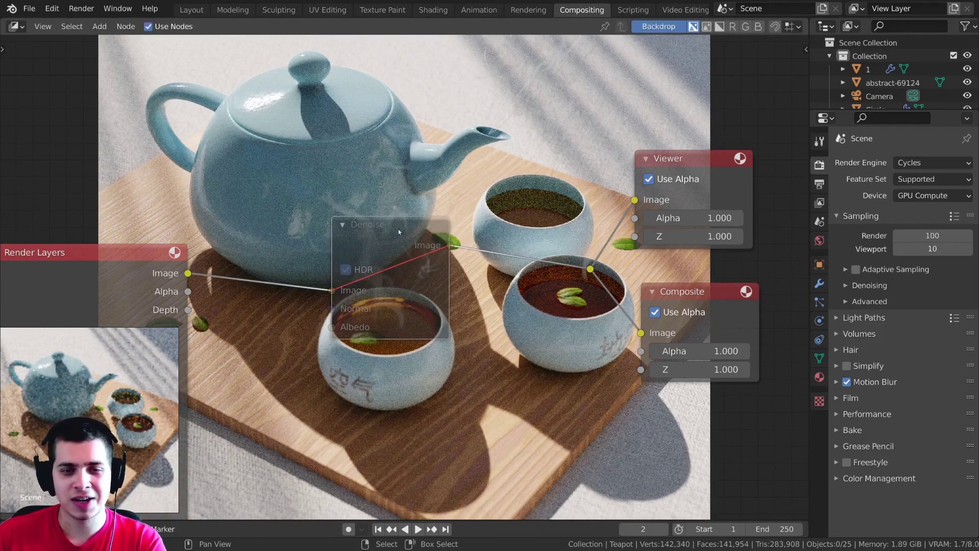
Unmute the Denoise node, shift it slightly, then toggle its muting on and off again to compare the image
drag(187, 272, 334, 291)
drag(380, 342, 387, 325)
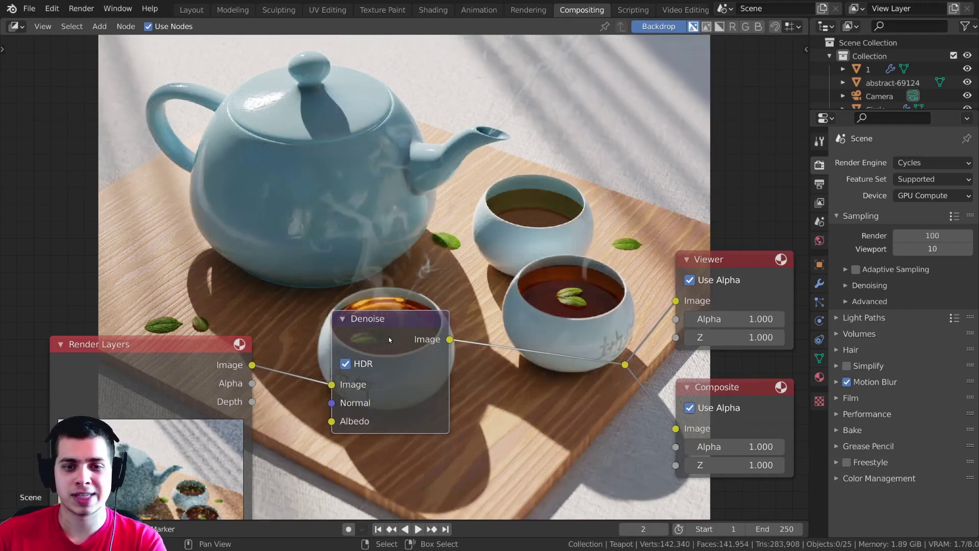
drag(393, 339, 400, 340)
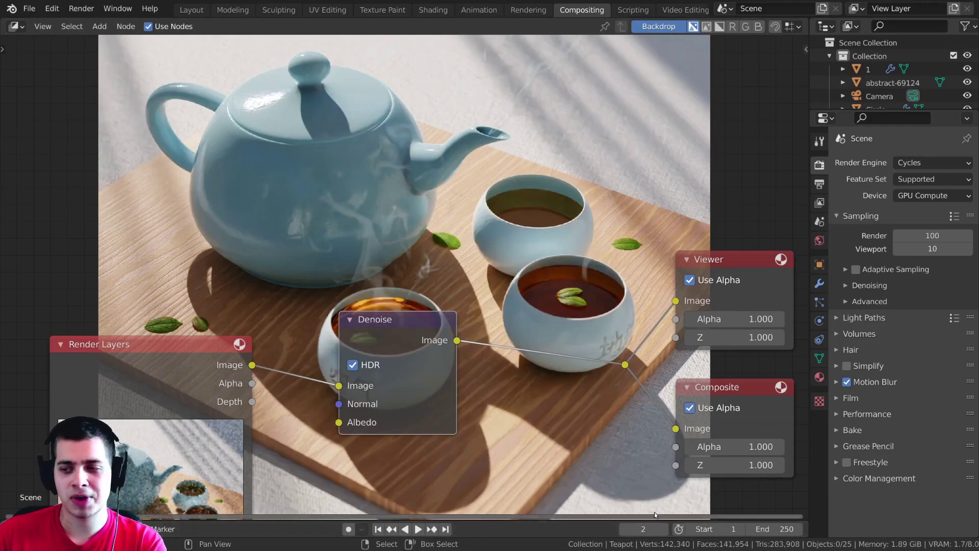
key(m)
key(m)
scroll(362, 237, down, 2)
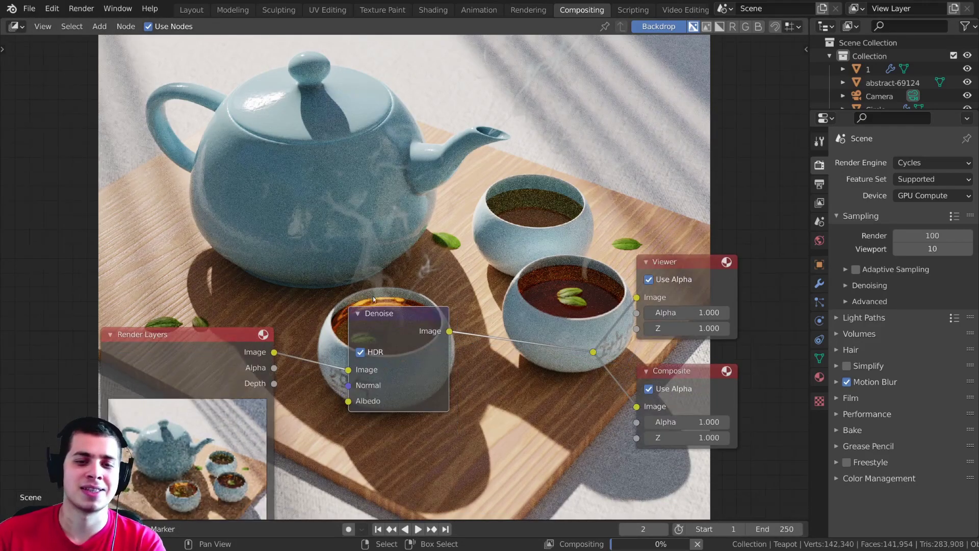
Move the Denoise node away from Render Layers, closer to the reroute point
drag(434, 309, 444, 317)
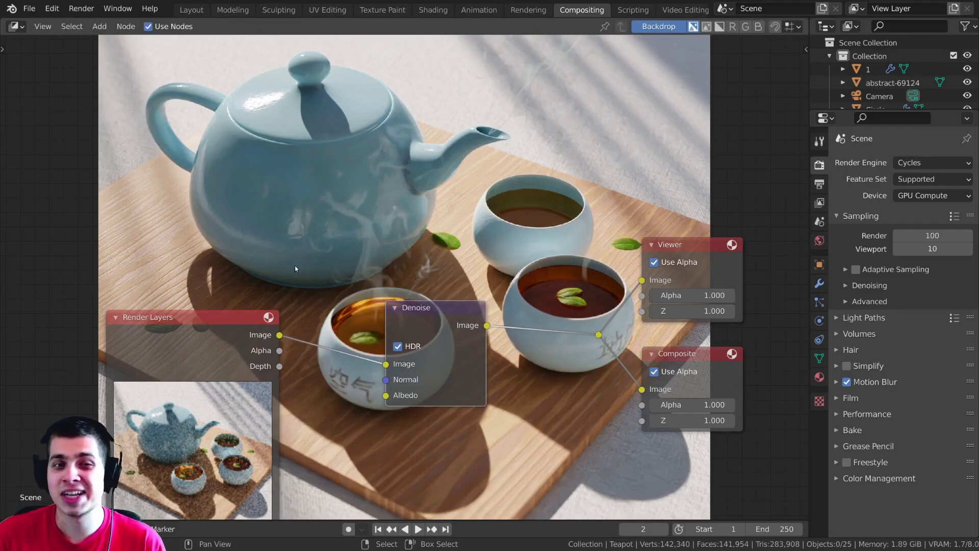
scroll(295, 268, up, 1)
middle_drag(432, 299, 436, 294)
mouse_move(436, 295)
mouse_down()
mouse_move(441, 271)
mouse_move(441, 280)
mouse_up()
middle_drag(441, 280, 457, 254)
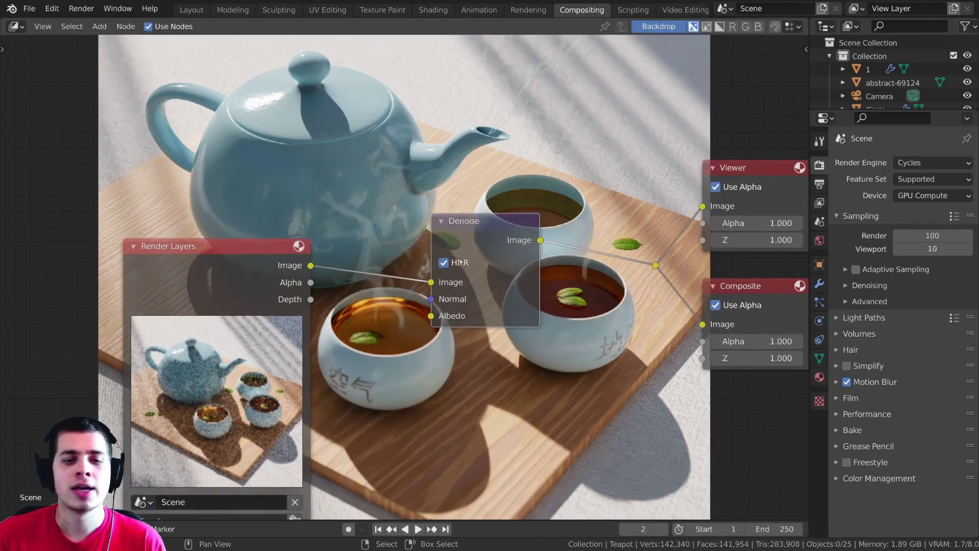
Pull loose links from Denoise's Normal input and Render Layers' Depth and Alpha outputs without connecting them, moving Render Layers farther from Denoise
drag(432, 300, 384, 332)
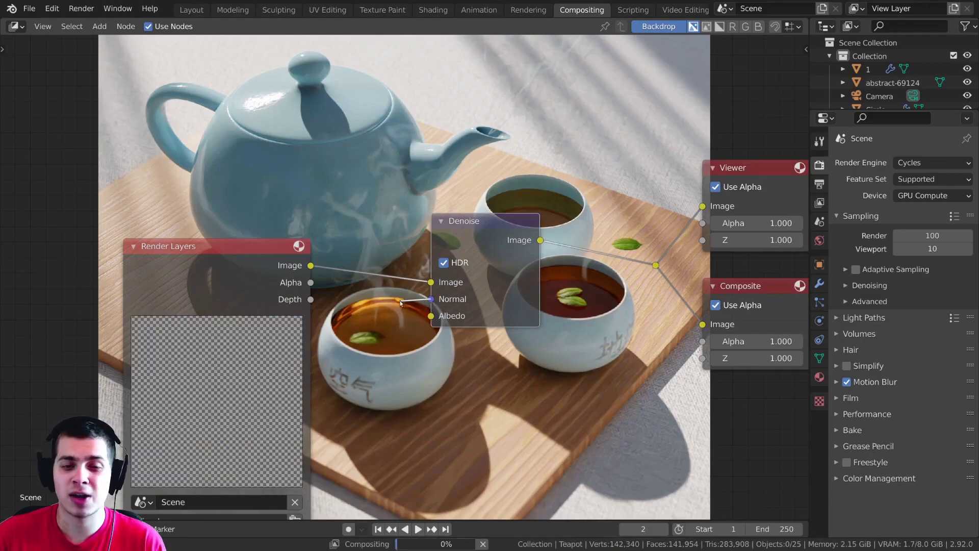
drag(306, 274, 292, 257)
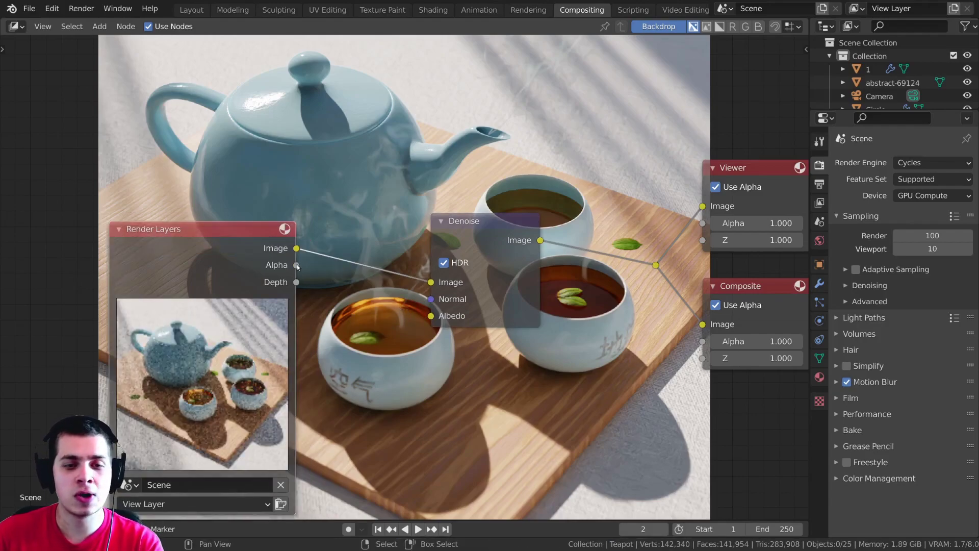
drag(296, 282, 329, 293)
drag(297, 265, 377, 307)
drag(259, 267, 313, 284)
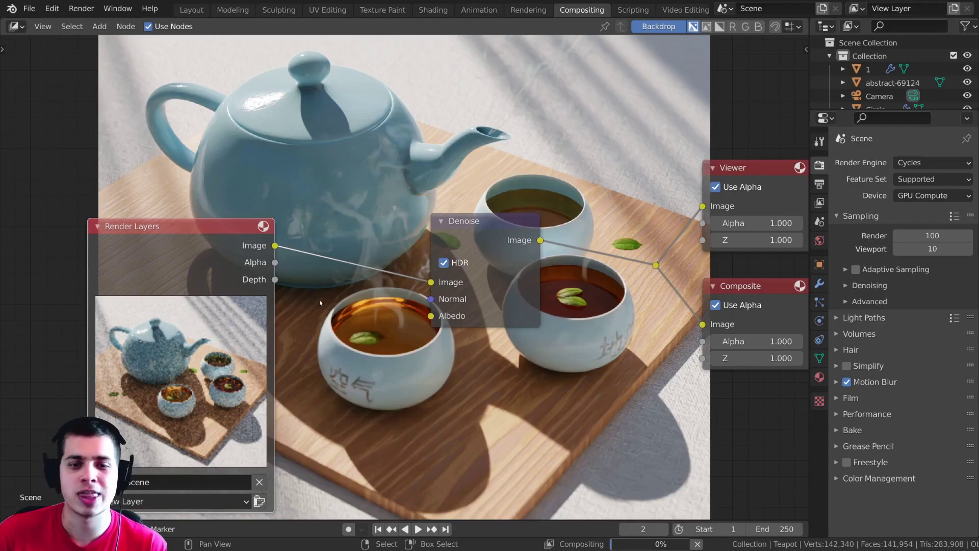
click(430, 302)
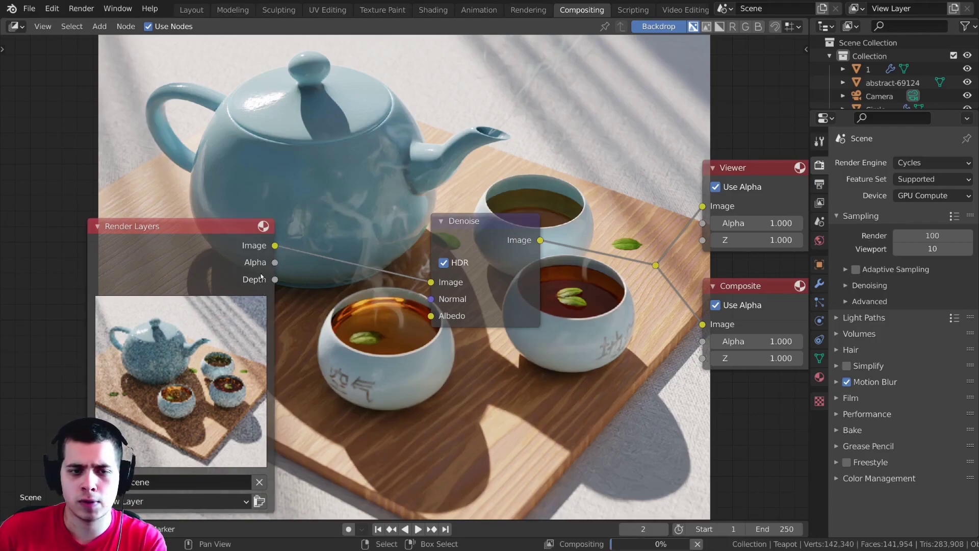
Widen the gap between Render Layers and Denoise, and pull loose links from the Render Layers Alpha output without connecting them
mouse_move(480, 238)
mouse_down()
mouse_move(489, 238)
mouse_move(470, 251)
mouse_move(495, 232)
mouse_up()
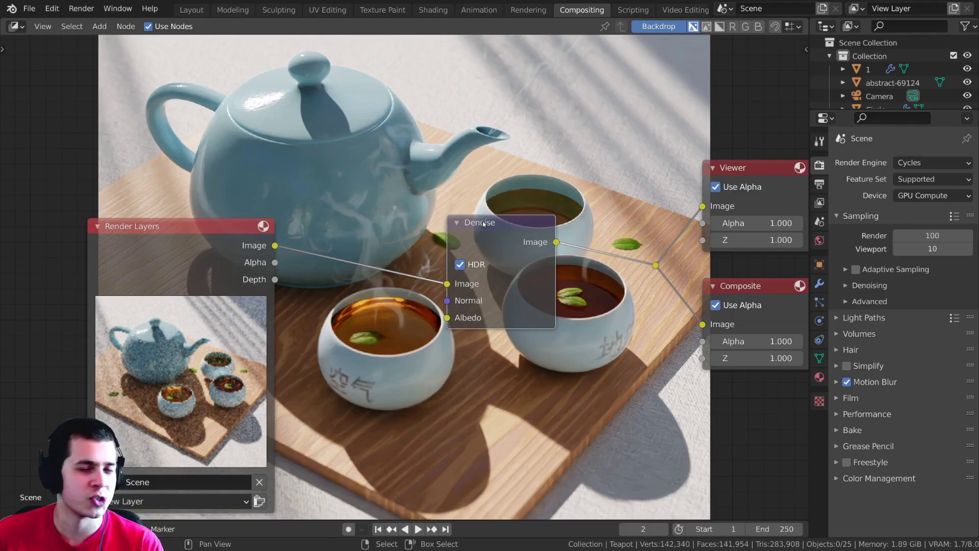
middle_drag(179, 228, 222, 209)
drag(245, 230, 229, 234)
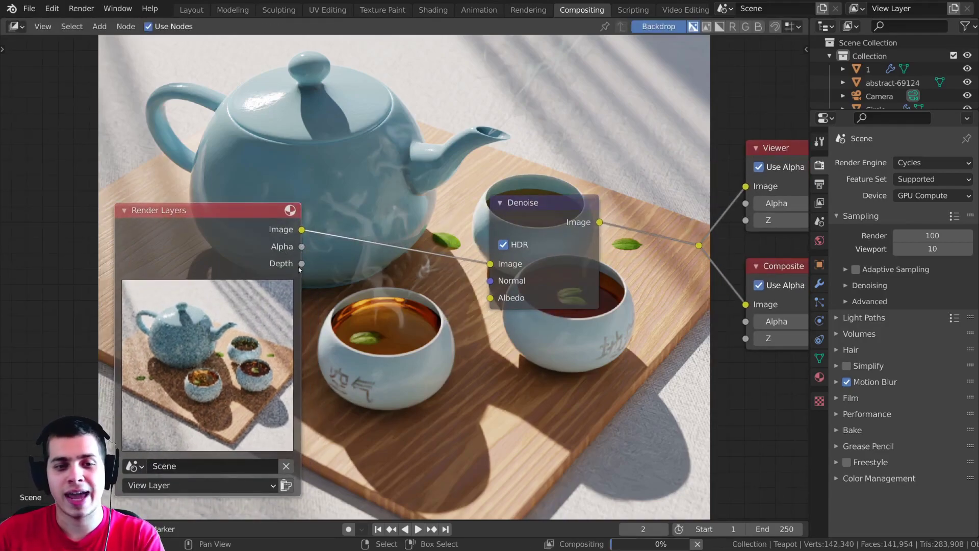
drag(302, 247, 400, 224)
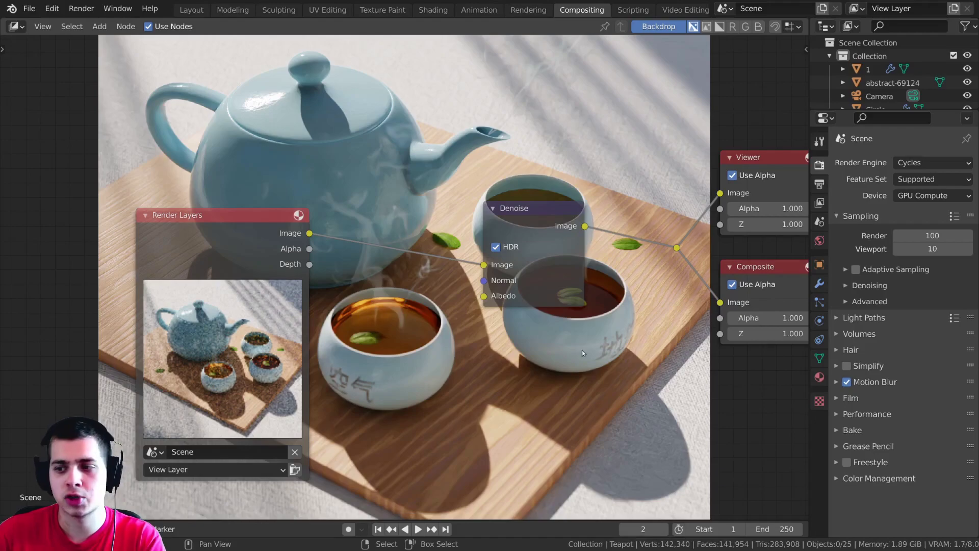
scroll(283, 302, up, 1)
drag(284, 241, 577, 74)
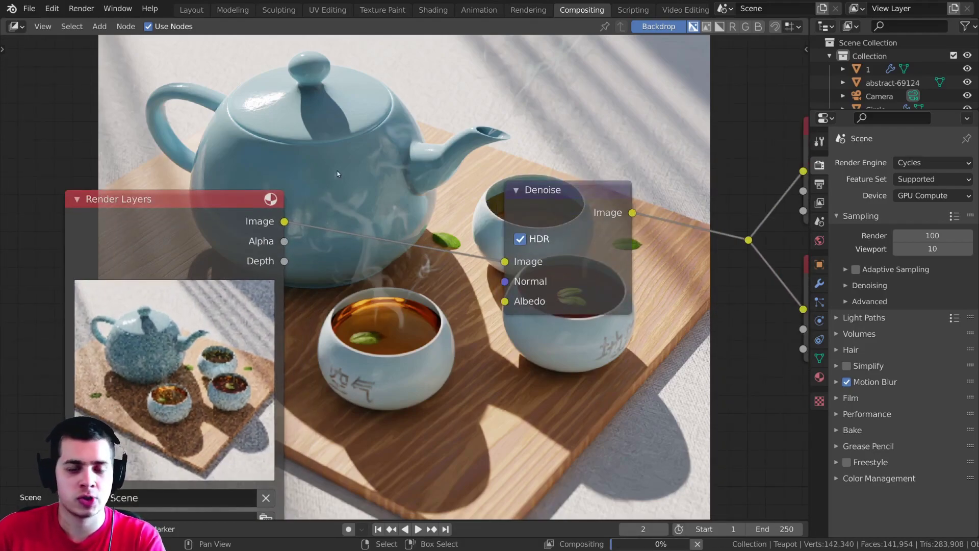
scroll(250, 246, down, 2)
scroll(249, 248, down, 1)
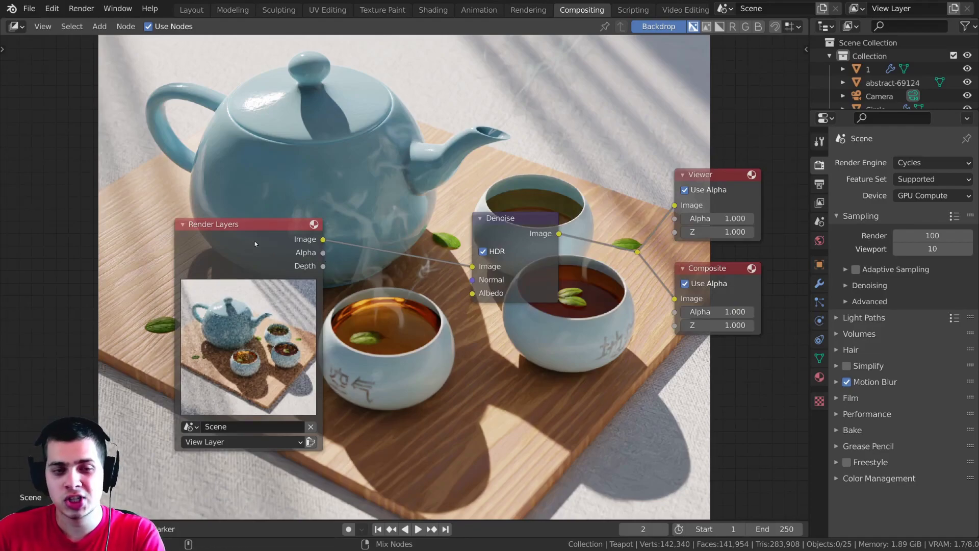
Cycle the Viewer through the Render Layers Image, Alpha and Depth outputs and back to Image, then preview the Denoise output
ctrl+shift+click(235, 240)
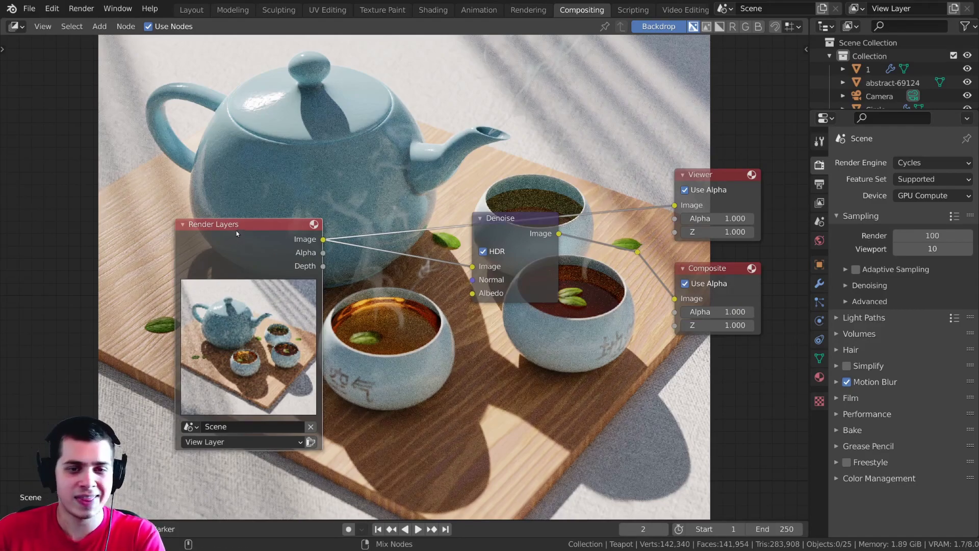
ctrl+shift+click(241, 231)
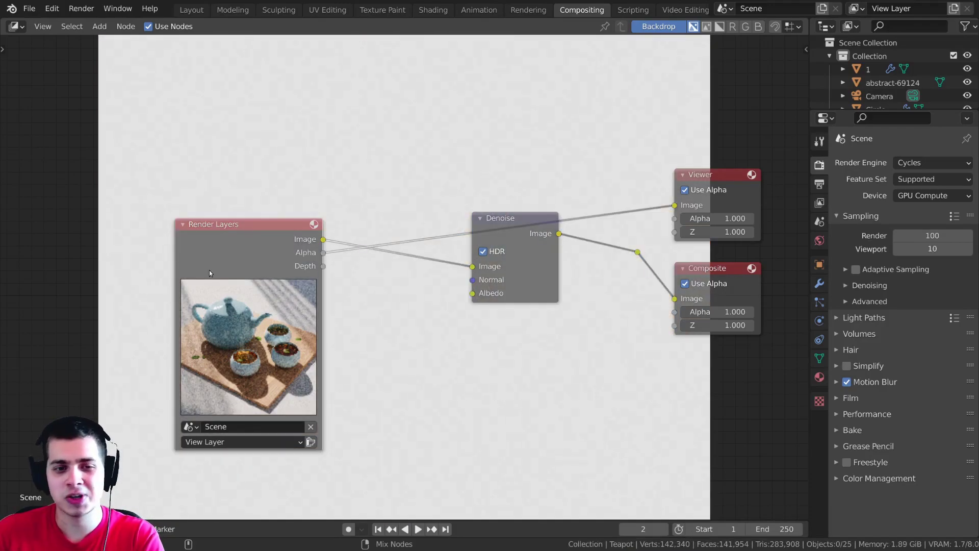
ctrl+shift+click(239, 266)
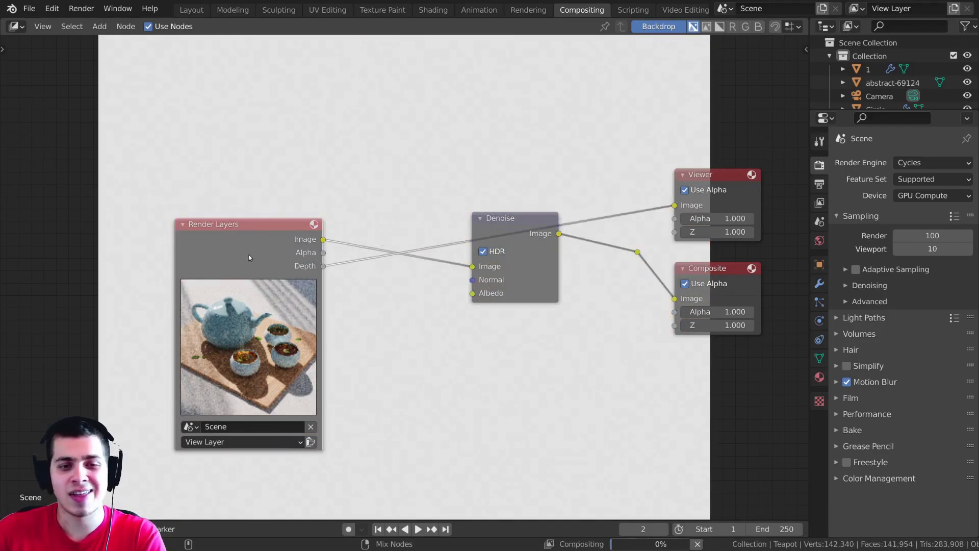
ctrl+shift+click(253, 243)
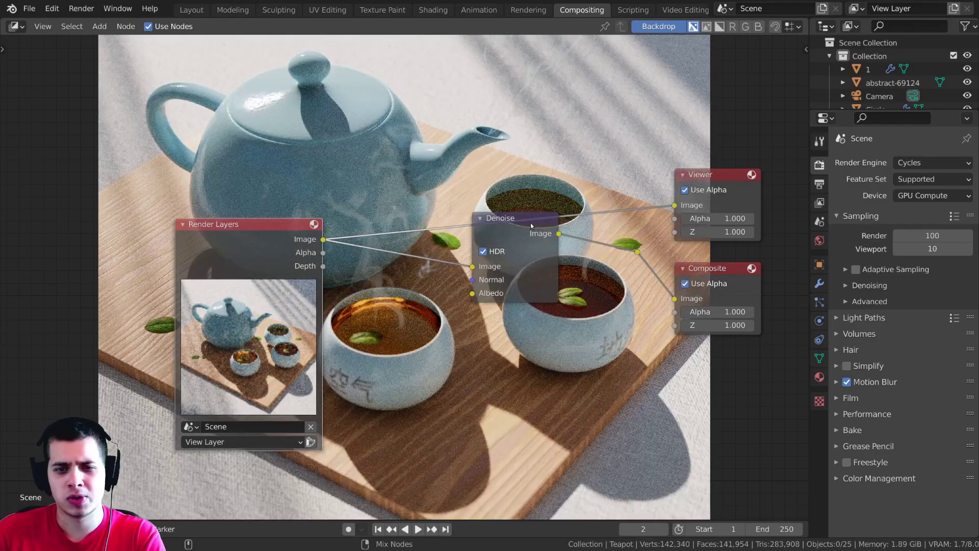
ctrl+shift+click(530, 222)
Detach and reconnect the Render Layers link at Denoise's Image input, then preview the Render Layers Alpha output in the Viewer
scroll(424, 253, up, 2)
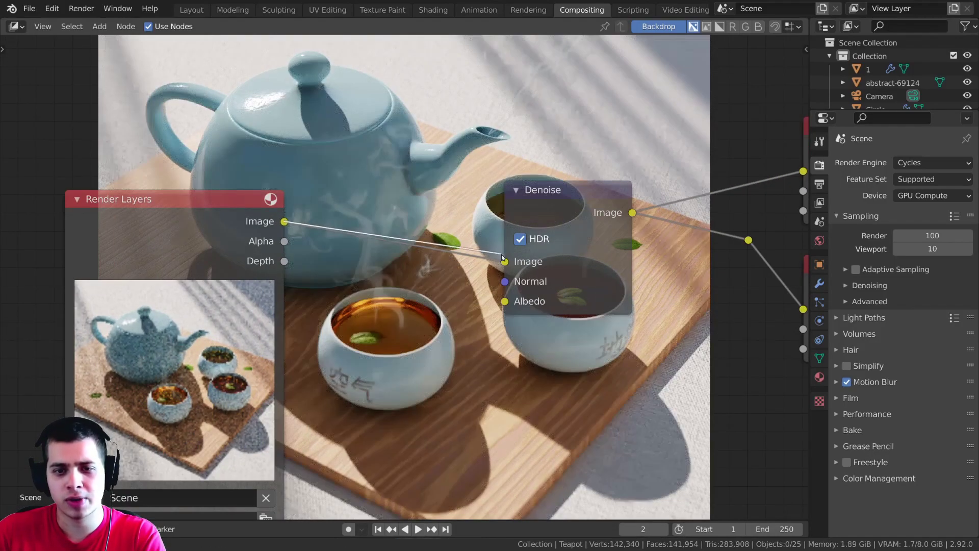
drag(501, 254, 505, 260)
middle_drag(531, 249, 506, 241)
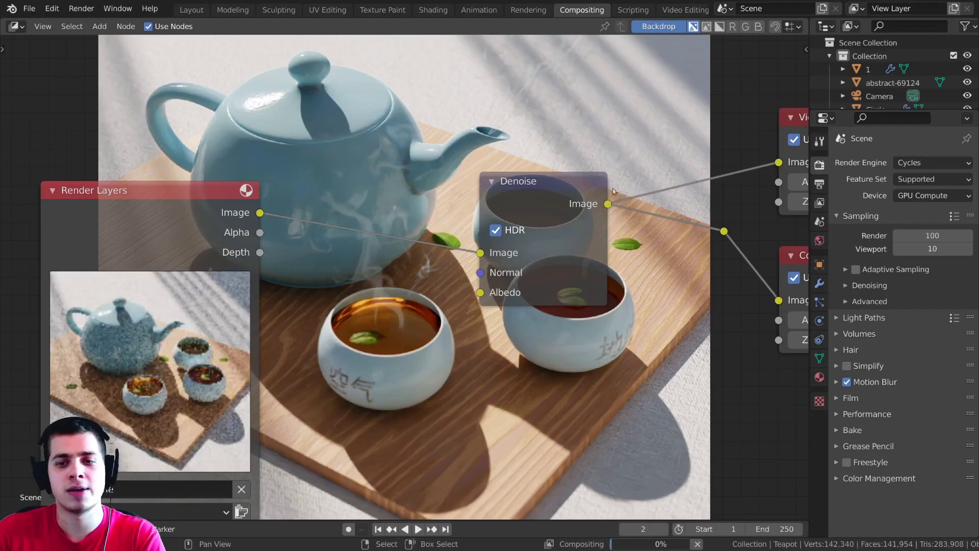
scroll(441, 233, down, 4)
middle_drag(457, 229, 535, 221)
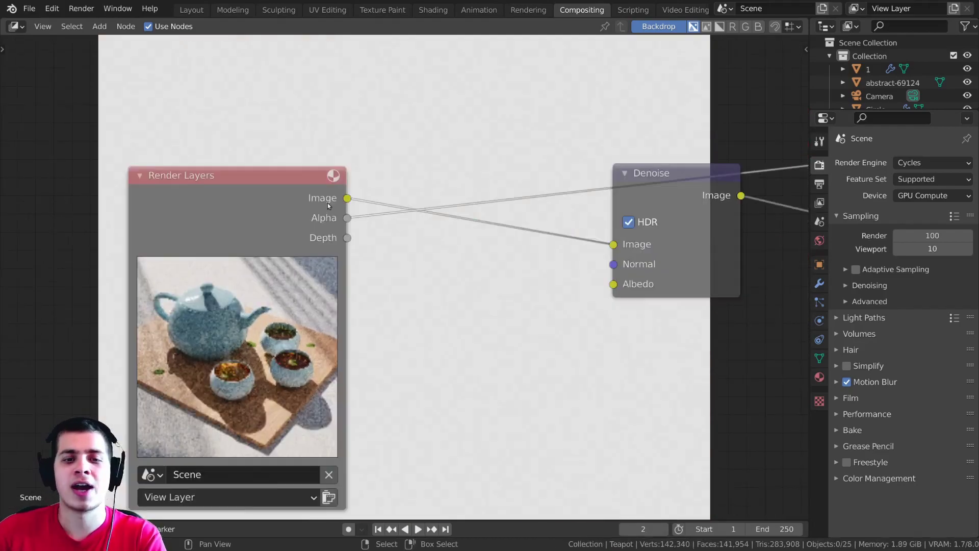
scroll(328, 203, down, 1)
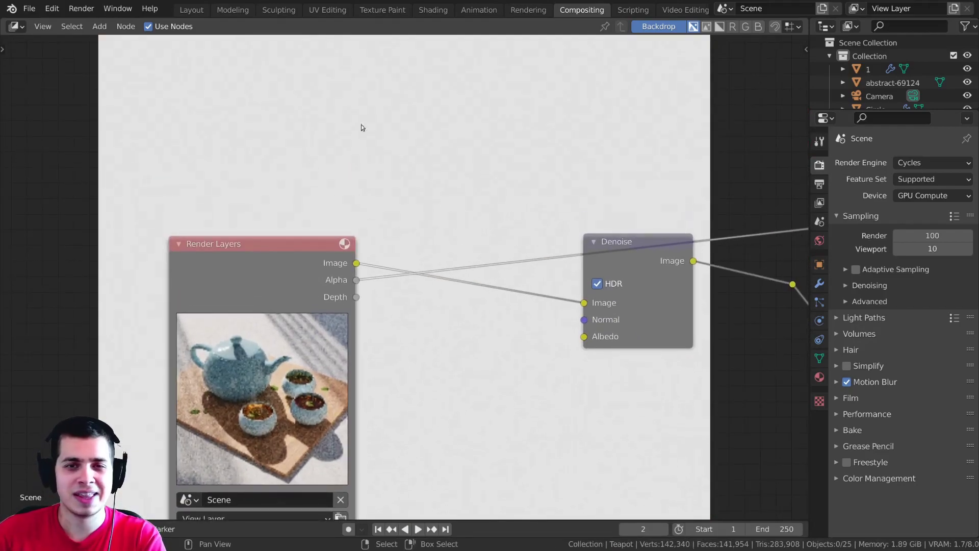
Nudge the Denoise node and pull loose links from its Normal input without connecting them
scroll(445, 268, down, 1)
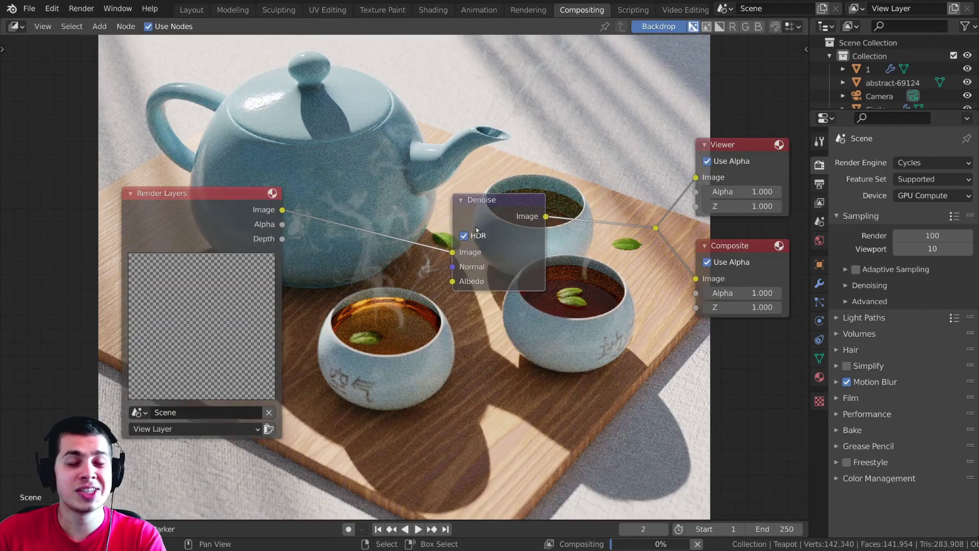
drag(515, 209, 522, 209)
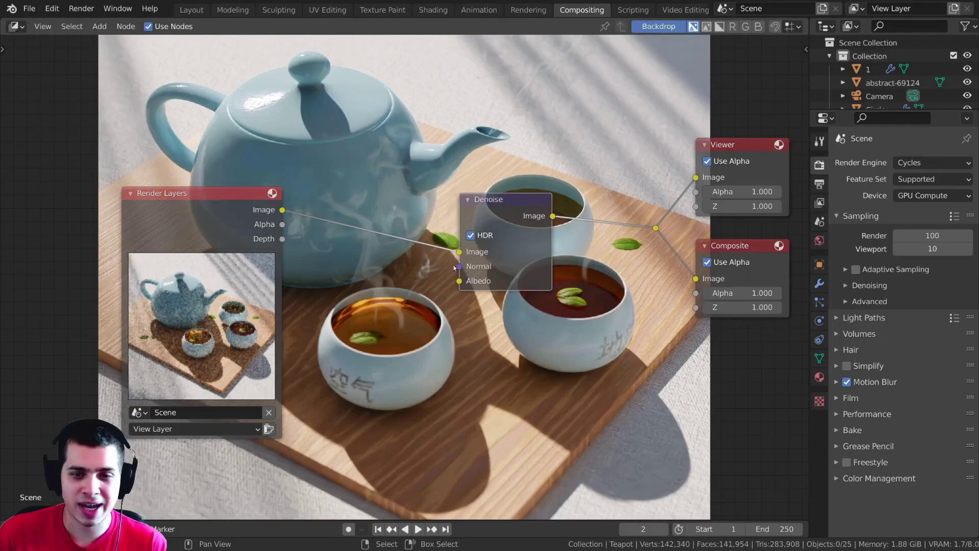
mouse_move(459, 266)
mouse_down()
mouse_move(403, 299)
mouse_move(463, 288)
mouse_move(460, 268)
mouse_up()
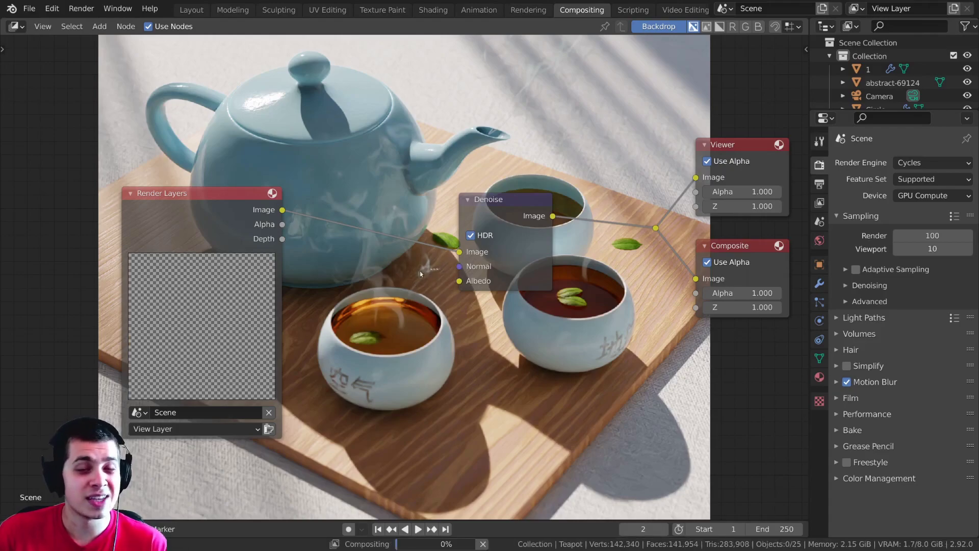
scroll(460, 288, up, 1)
drag(474, 263, 426, 280)
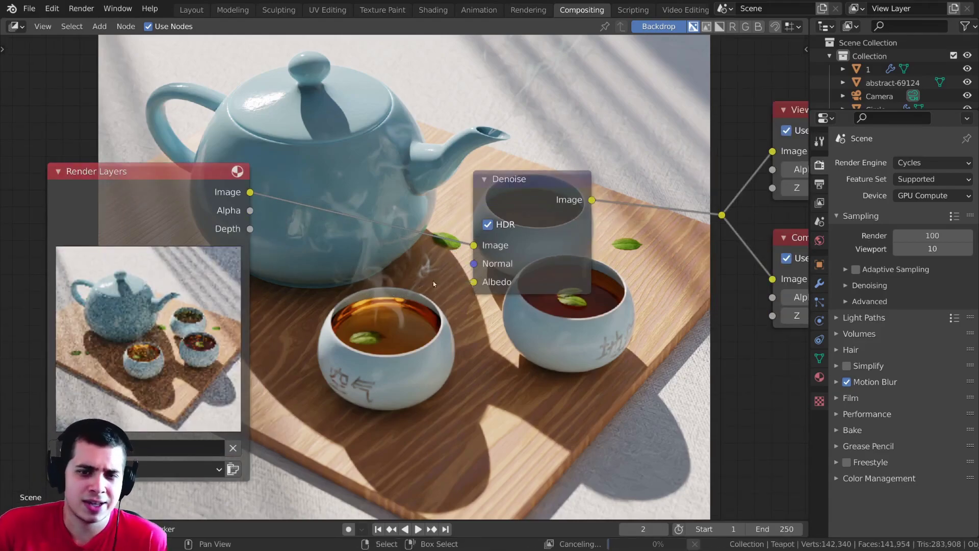
drag(516, 183, 505, 182)
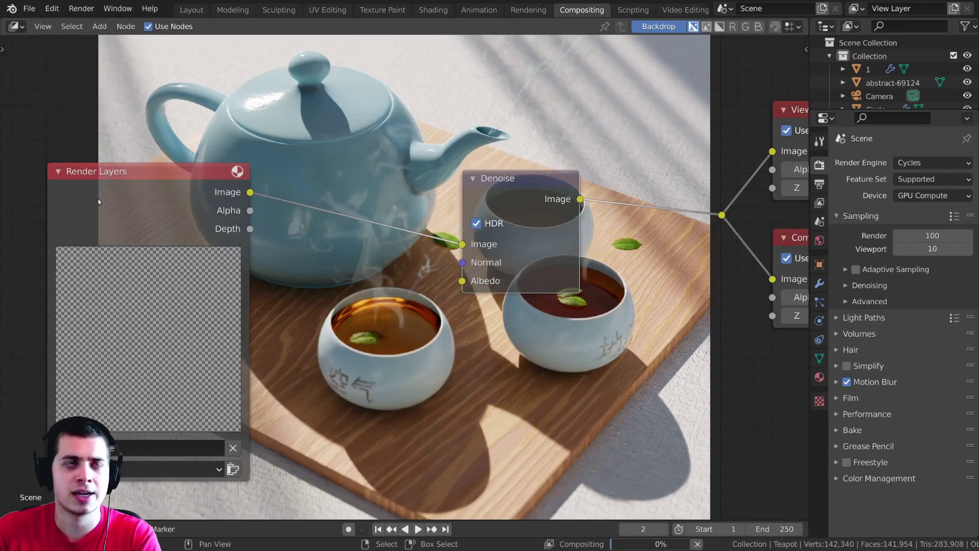
Move Render Layers closer to Denoise and pull a loose link from Denoise's Albedo input without connecting it
drag(97, 198, 153, 225)
drag(488, 185, 513, 189)
scroll(516, 169, up, 1)
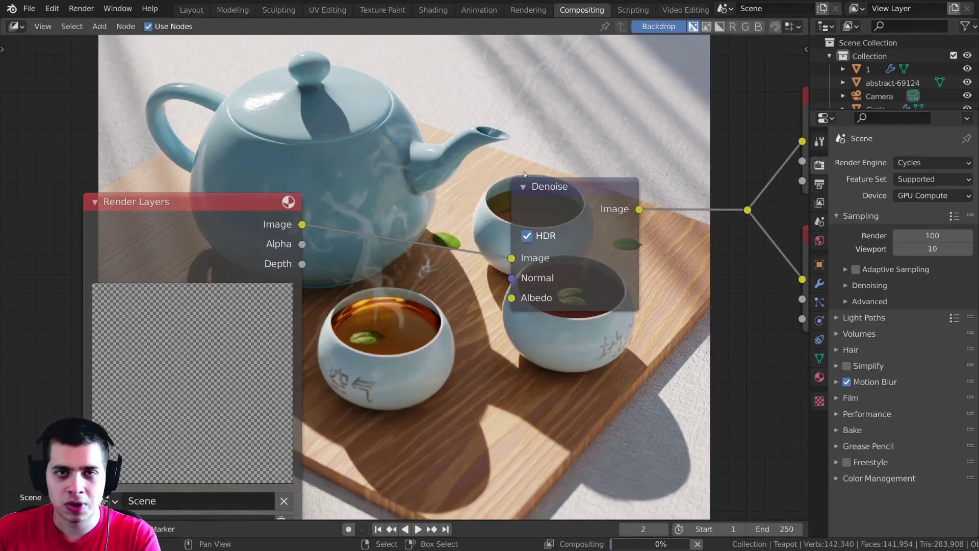
drag(524, 268, 527, 259)
click(490, 283)
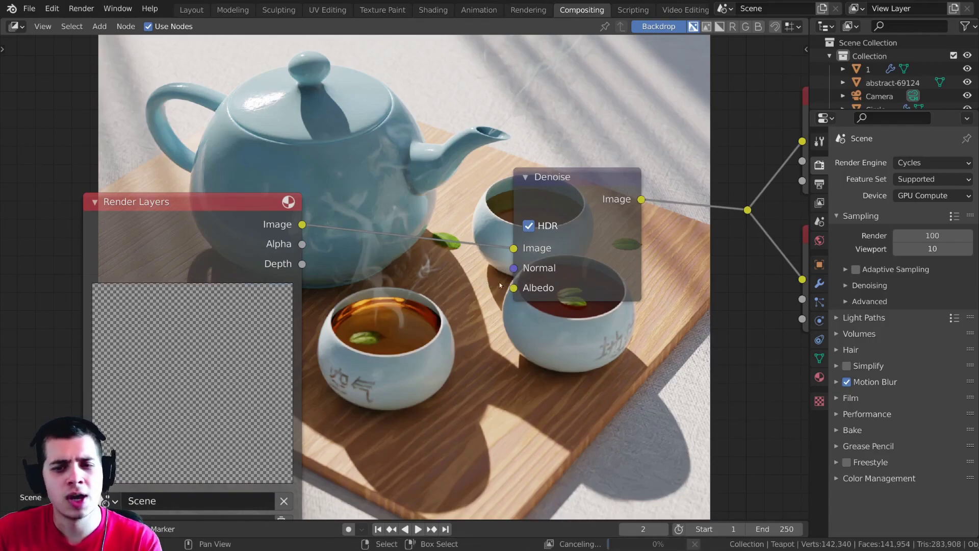
mouse_move(513, 287)
mouse_down()
mouse_move(445, 280)
mouse_move(514, 286)
mouse_move(412, 300)
mouse_move(503, 272)
mouse_up()
drag(562, 179, 549, 181)
Enable the Denoising Data pass for the view layer
click(820, 141)
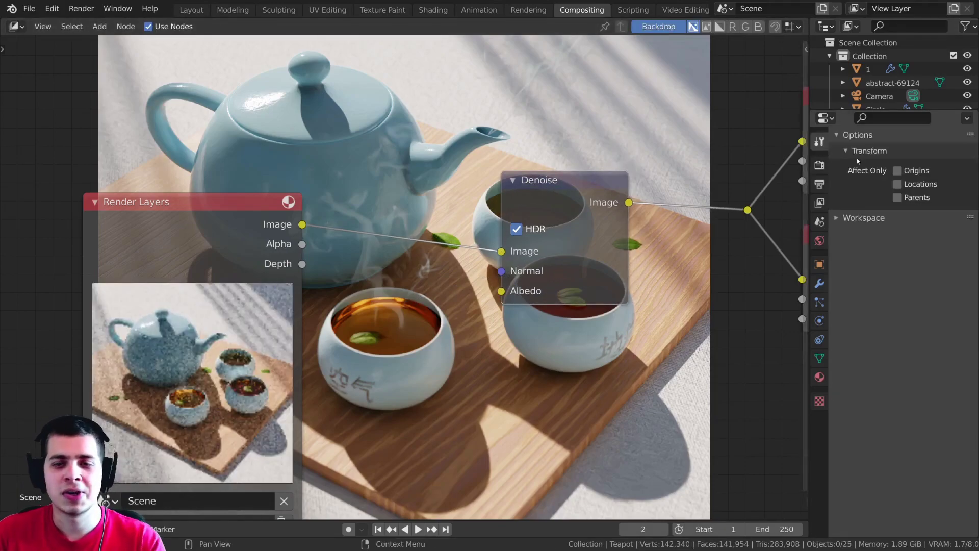
click(819, 203)
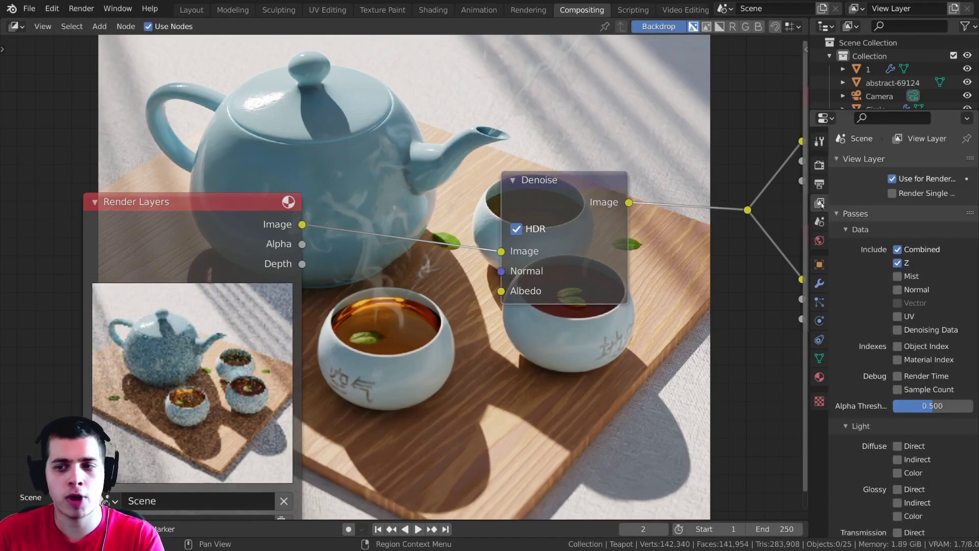
click(855, 216)
click(854, 213)
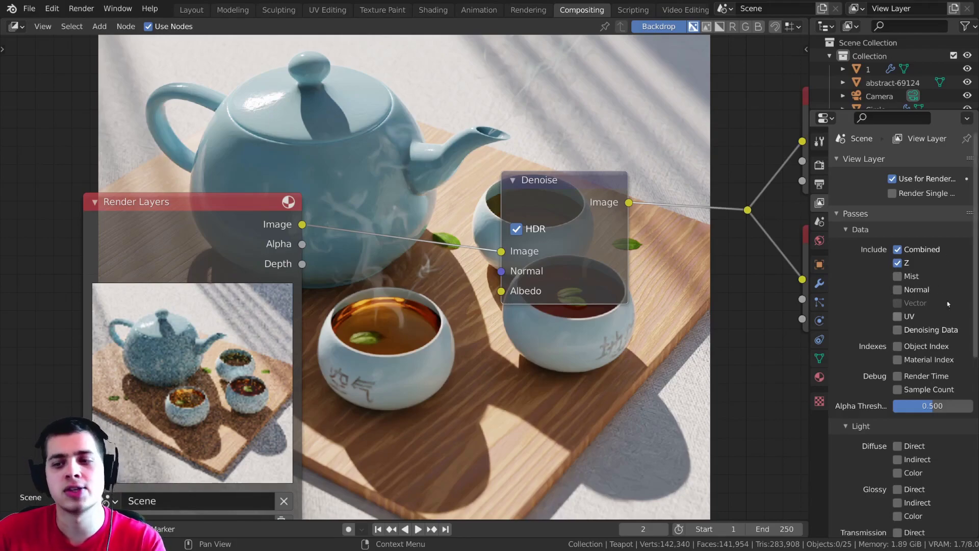
click(901, 330)
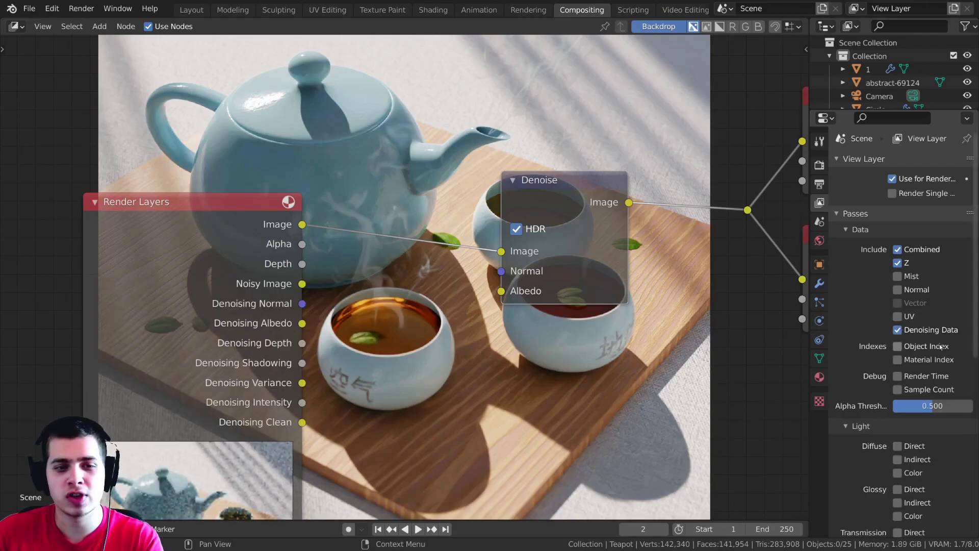
Move Render Layers farther from Denoise and cycle the Viewer through the Render Layers outputs, ending on Image
scroll(414, 271, down, 3)
middle_drag(414, 271, 474, 243)
drag(386, 285, 272, 299)
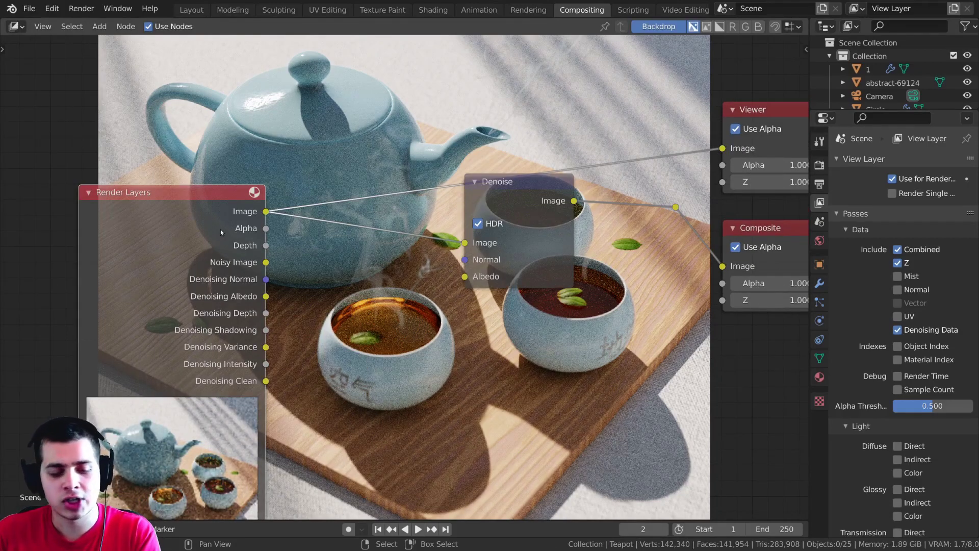
ctrl+shift+click(194, 232)
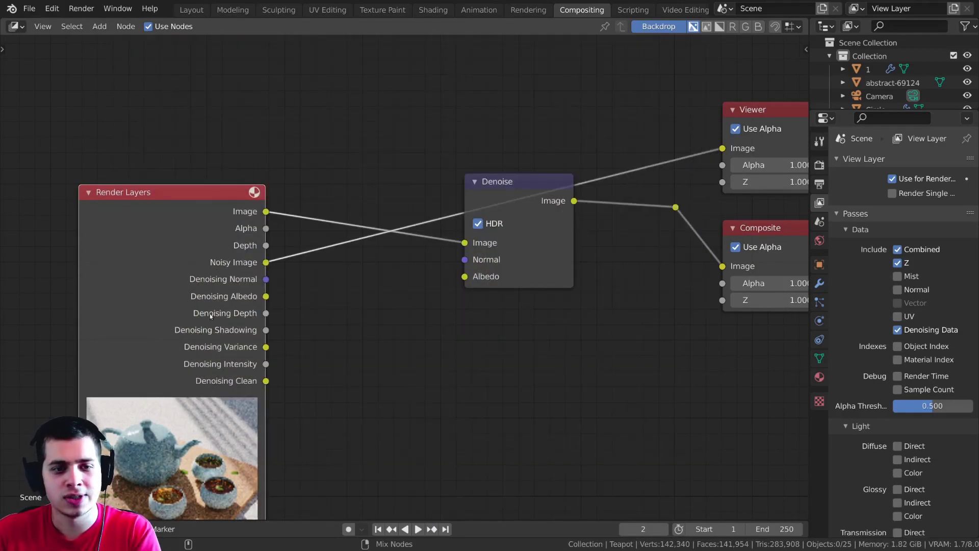
ctrl+shift+click(211, 317)
ctrl+shift+click(209, 323)
ctrl+shift+click(210, 329)
ctrl+shift+click(210, 326)
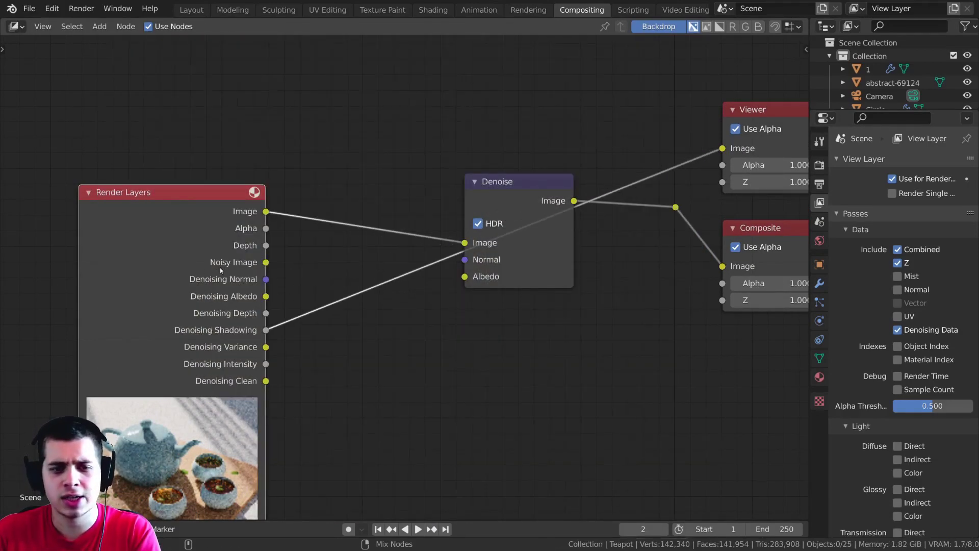
ctrl+shift+click(216, 246)
ctrl+shift+click(215, 246)
ctrl+shift+click(210, 251)
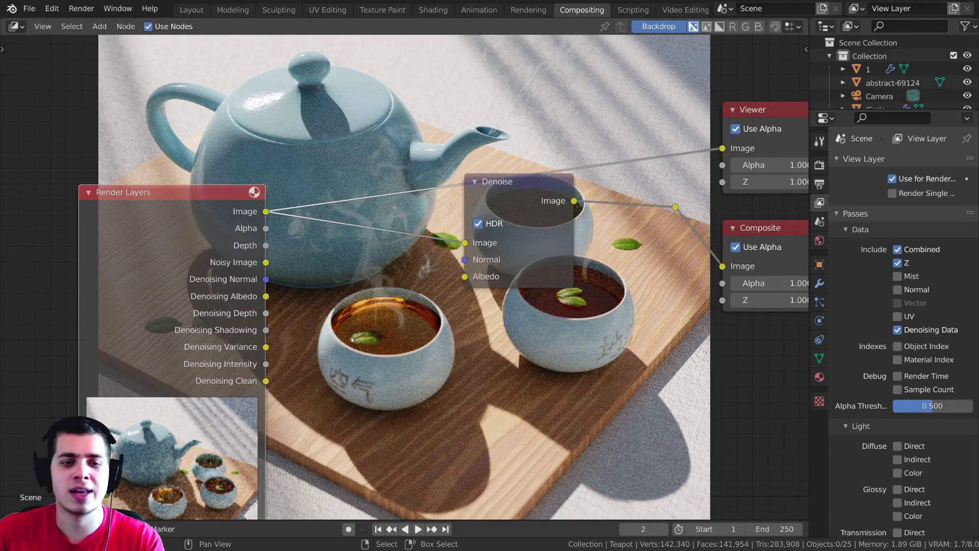
Examine the 50-sample teapot render result and return to the compositing nodes
scroll(433, 194, up, 1)
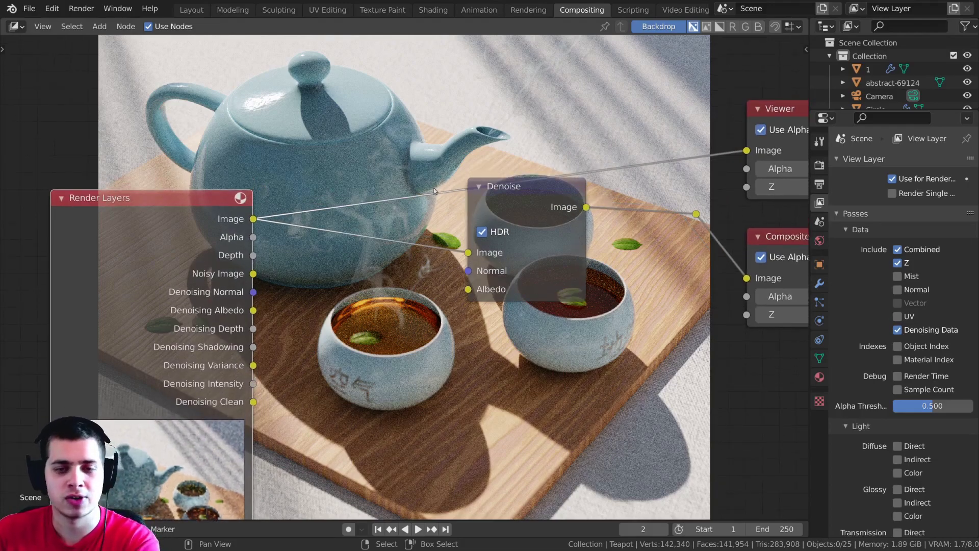
middle_drag(433, 194, 406, 190)
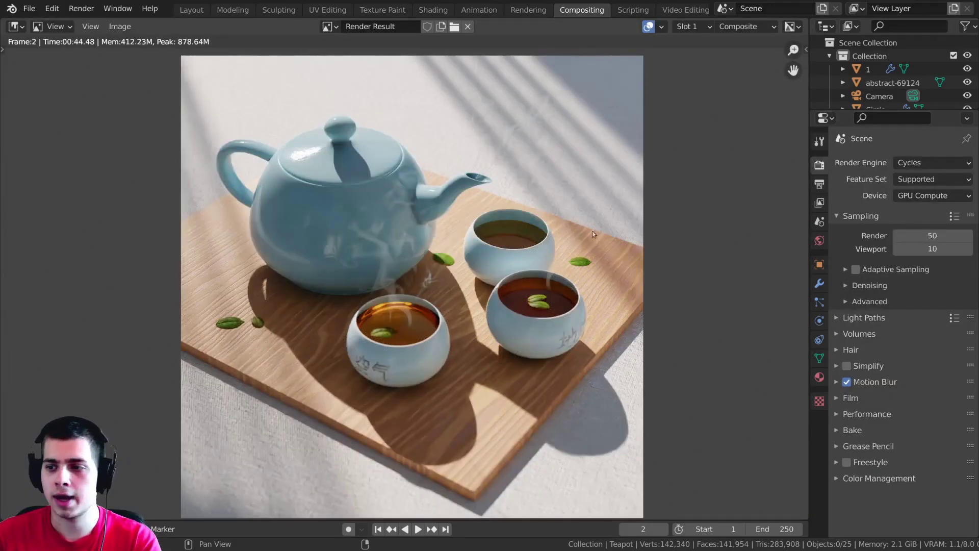
middle_drag(538, 378, 538, 374)
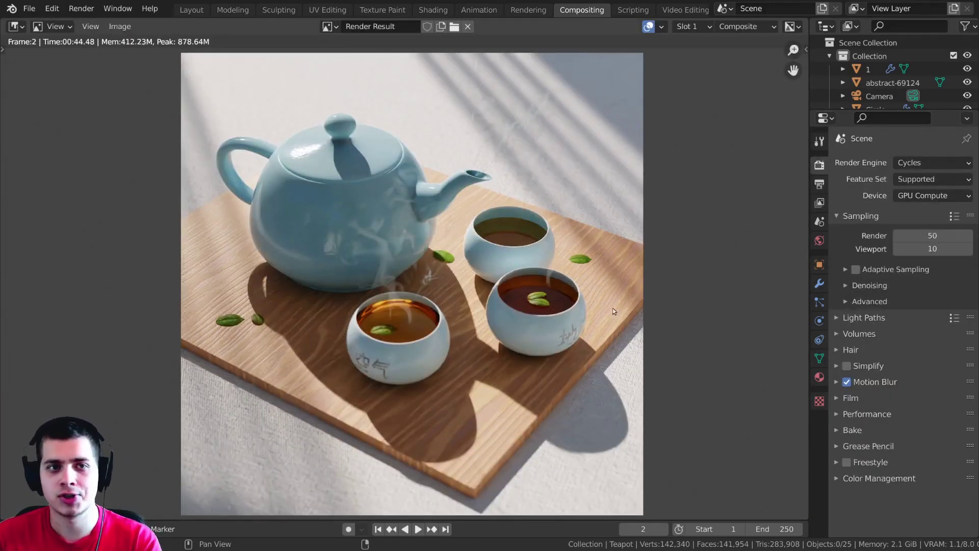
middle_drag(533, 253, 555, 232)
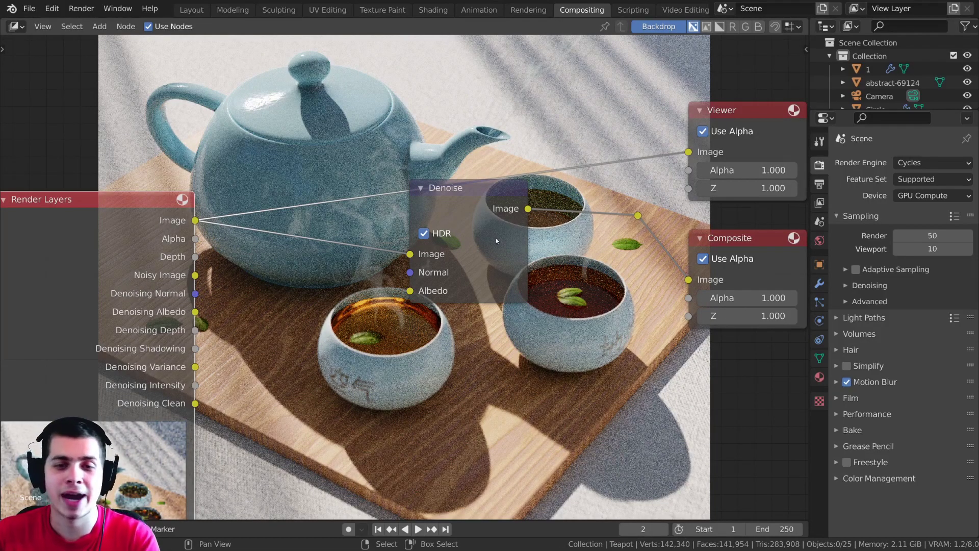
middle_drag(468, 251, 463, 253)
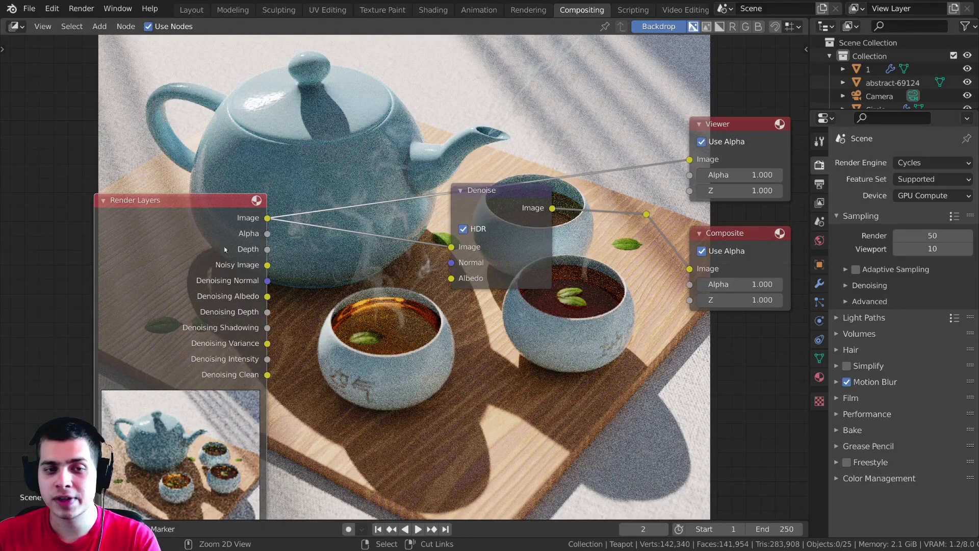
Preview the Render Layers Alpha, Depth, Noisy Image, Denoising Normal and Denoising Albedo outputs in the Viewer
ctrl+shift+click(194, 219)
ctrl+shift+click(201, 219)
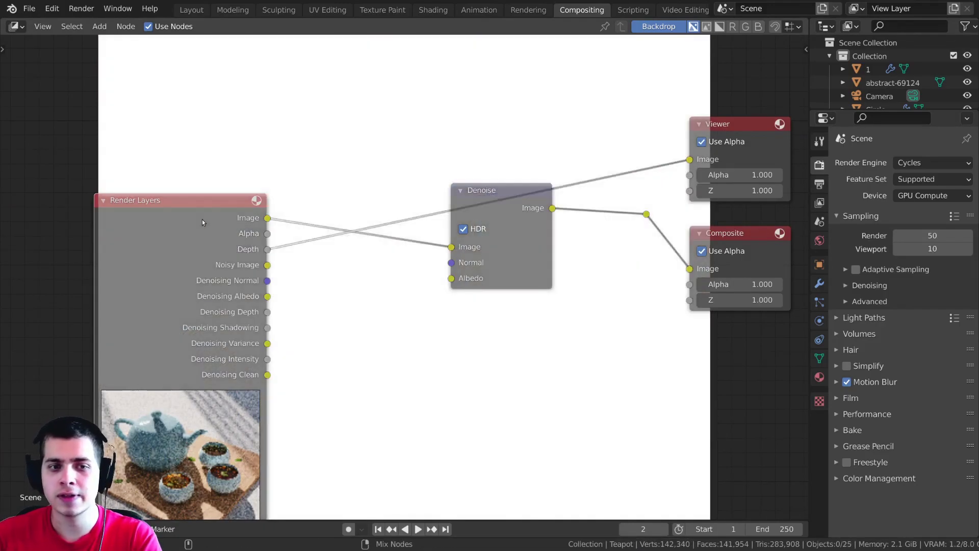
ctrl+shift+click(204, 220)
ctrl+shift+click(187, 247)
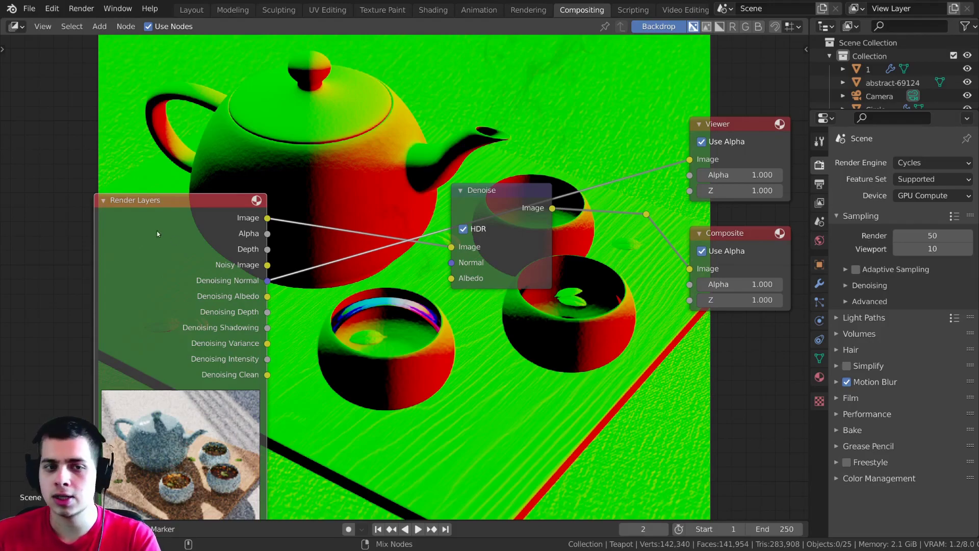
ctrl+shift+click(194, 232)
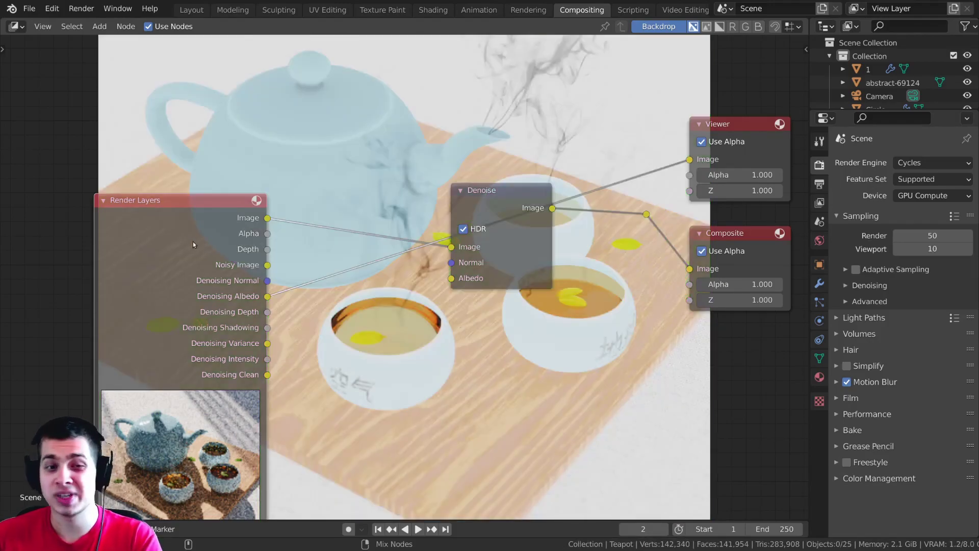
Cycle the Viewer through Denoising Depth, Denoising Variance and the remaining Render Layers outputs, and return it to the Denoise result
ctrl+shift+click(193, 241)
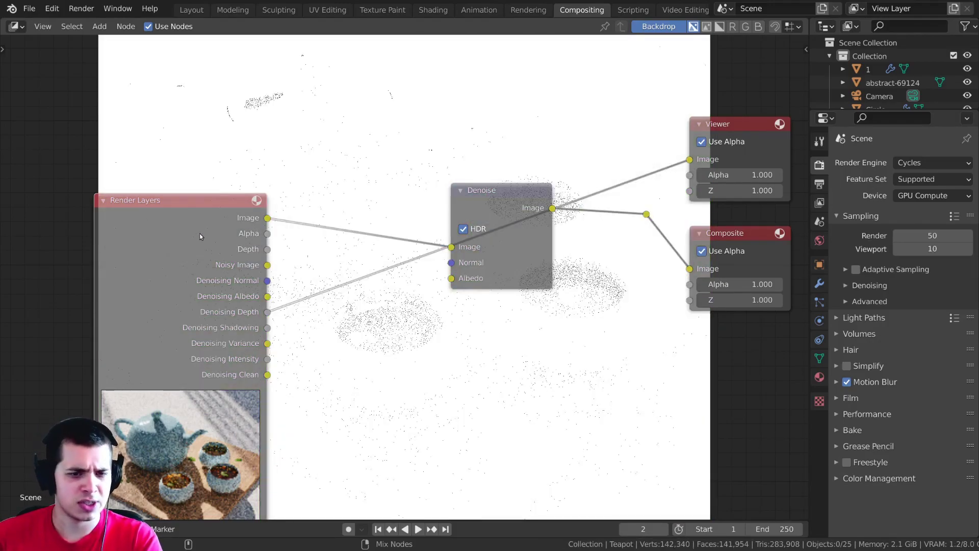
ctrl+shift+click(200, 235)
ctrl+shift+click(200, 233)
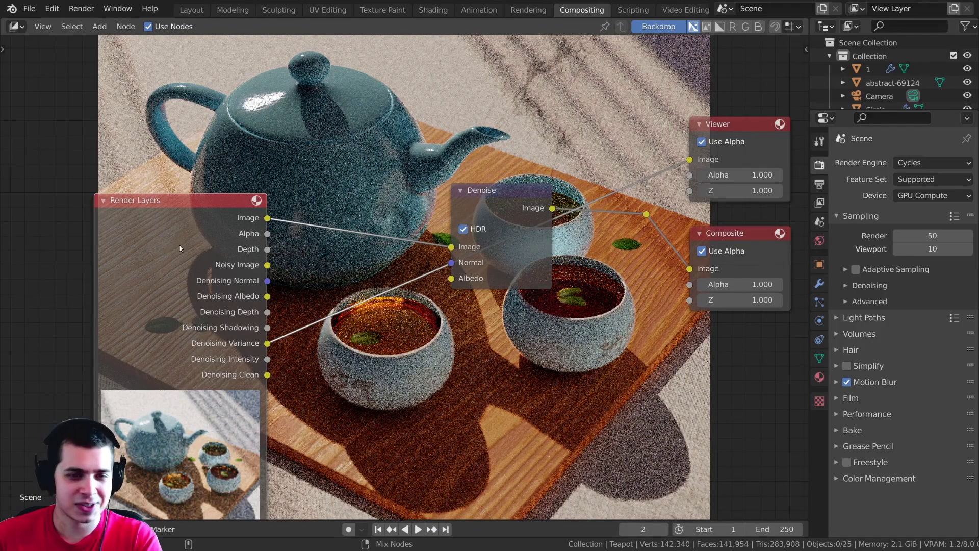
ctrl+shift+click(188, 246)
ctrl+shift+click(219, 312)
ctrl+shift+click(230, 267)
ctrl+shift+click(231, 265)
ctrl+shift+click(232, 263)
ctrl+shift+click(231, 262)
ctrl+shift+click(232, 263)
ctrl+shift+click(647, 214)
Connect Denoising Normal to Denoise's Normal input and Denoising Albedo to its Albedo input, adjusting the Denoise node's position
drag(475, 216, 500, 209)
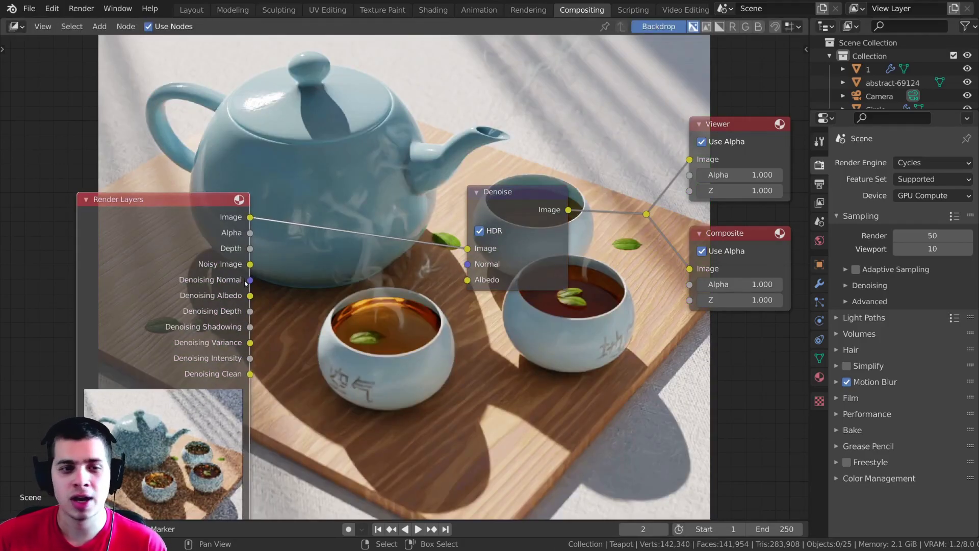
drag(250, 279, 467, 264)
drag(250, 295, 465, 279)
drag(522, 204, 519, 203)
drag(250, 280, 466, 266)
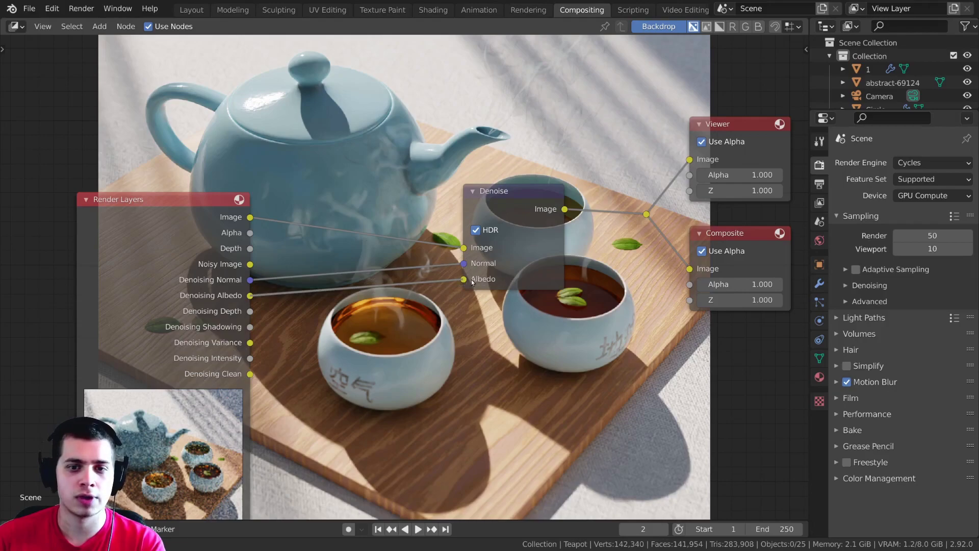
drag(494, 220, 496, 216)
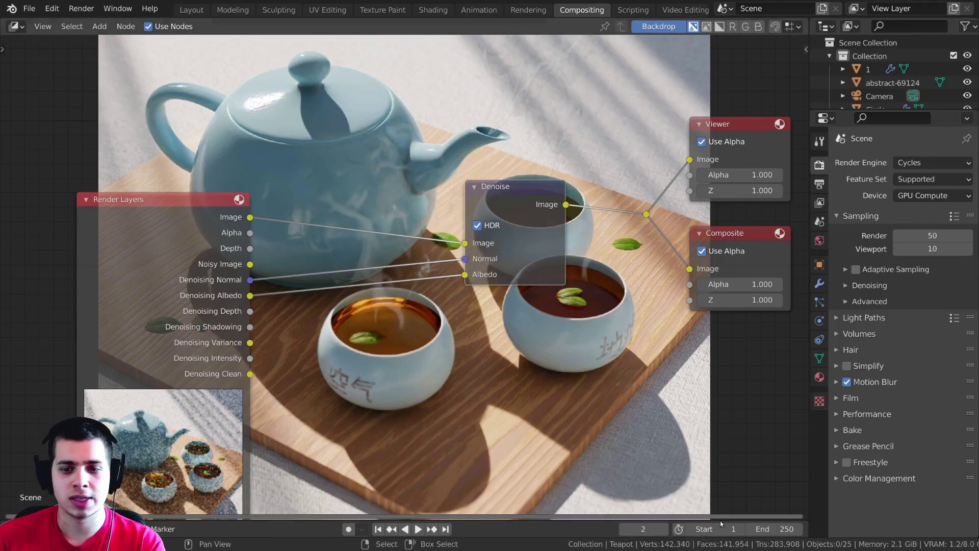
Link the Noisy Image output of Render Layers to Denoise's Image input in place of the Image output
scroll(334, 270, up, 2)
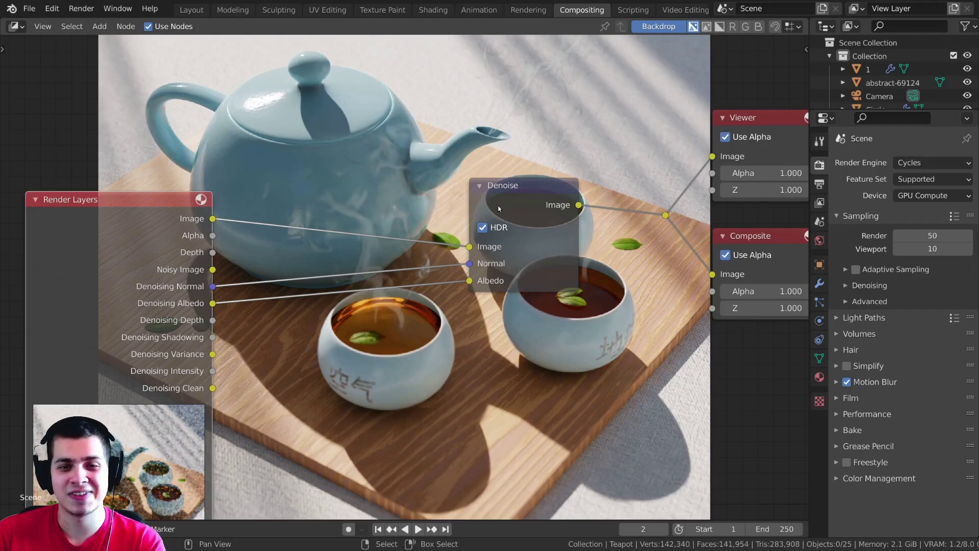
drag(468, 265, 379, 346)
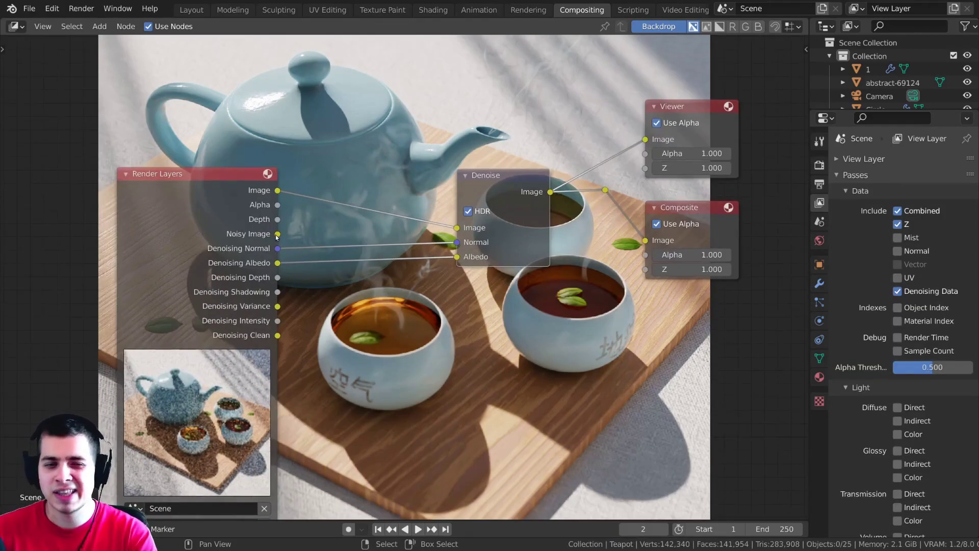
drag(277, 234, 457, 228)
middle_drag(470, 204, 549, 269)
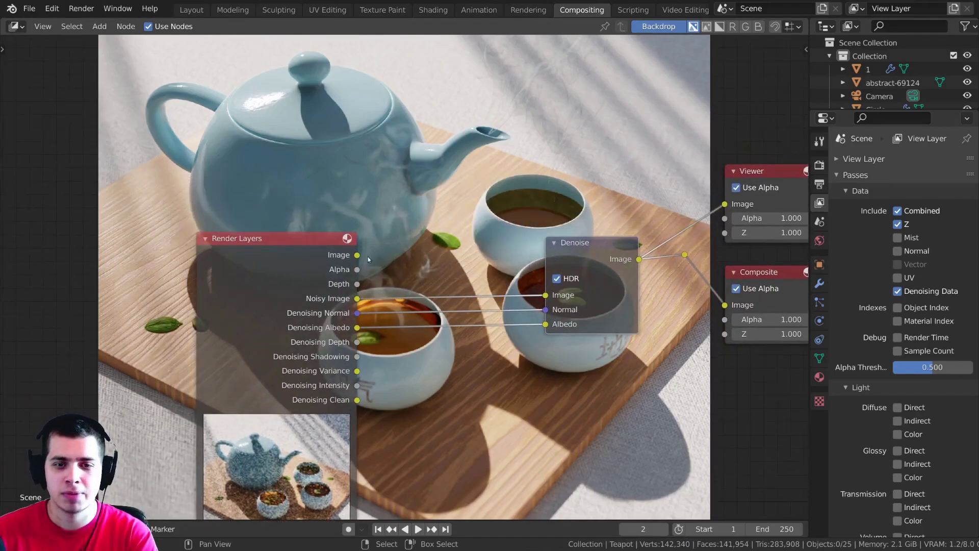
Preview the Render Layers Image, Alpha, Depth and Noisy Image outputs in turn in the Viewer
scroll(372, 254, up, 1)
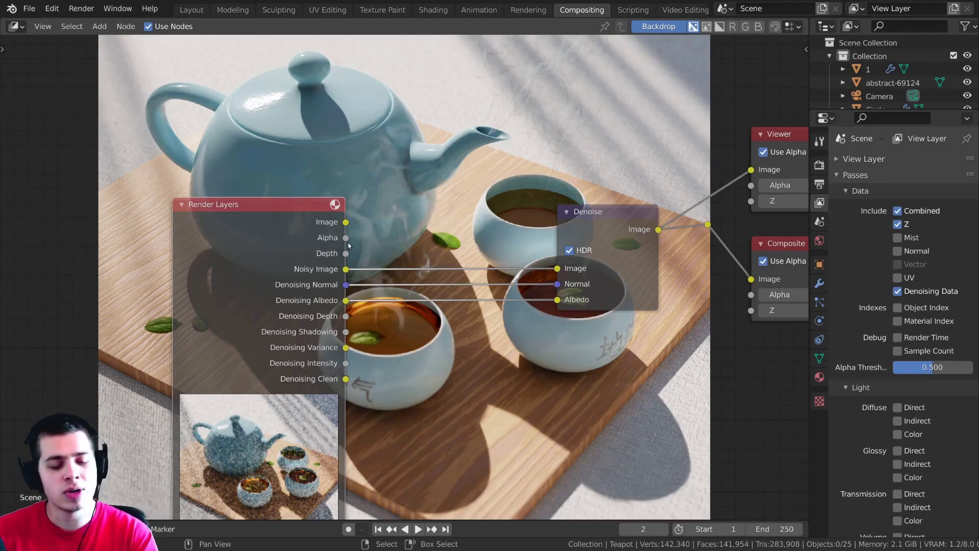
ctrl+shift+click(345, 227)
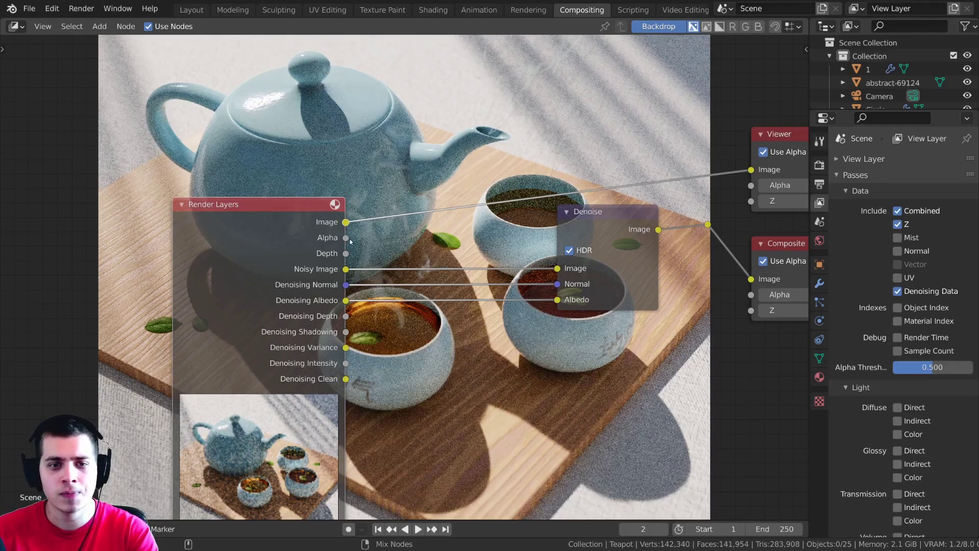
ctrl+shift+click(345, 240)
ctrl+shift+click(346, 255)
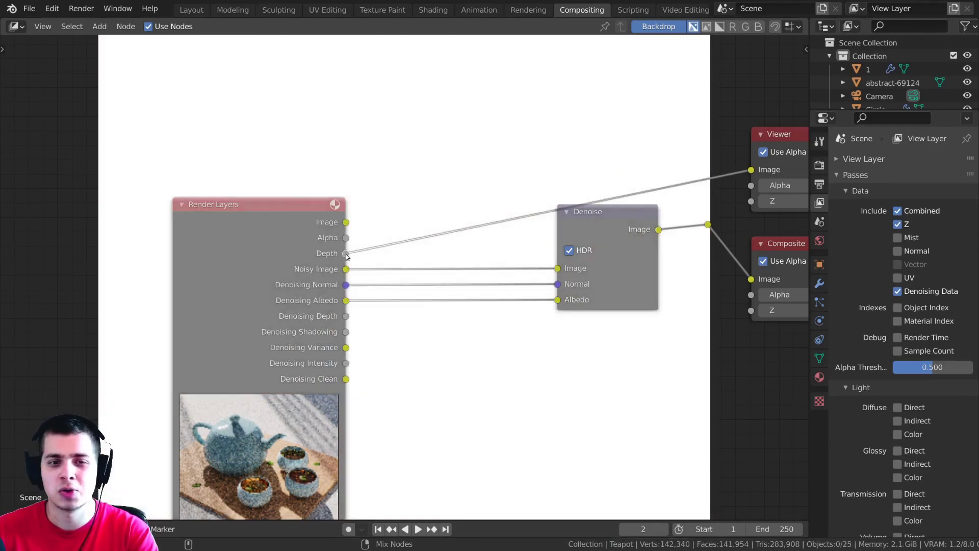
ctrl+shift+click(346, 270)
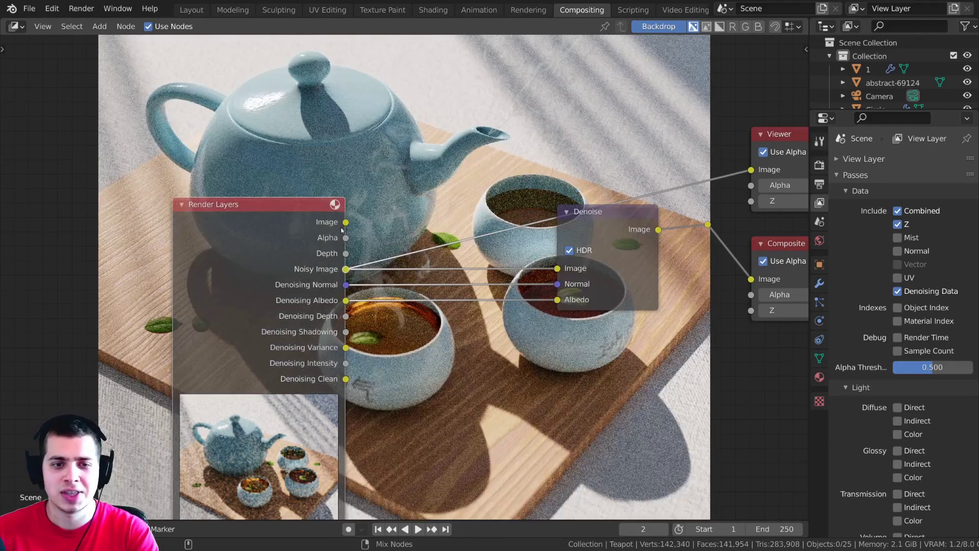
Compare the Render Layers Image and Noisy Image outputs by alternating them in the Viewer
ctrl+shift+click(346, 223)
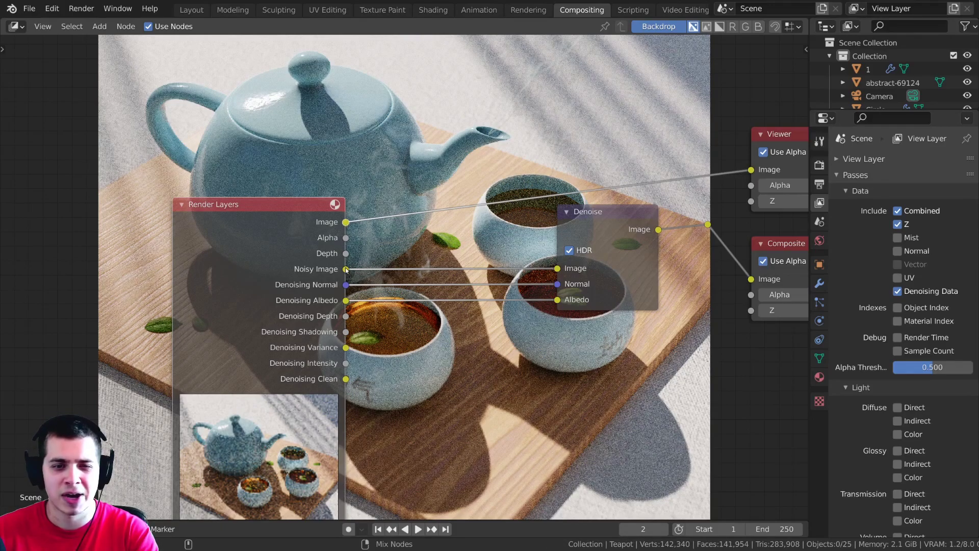
ctrl+shift+click(346, 270)
ctrl+shift+click(346, 223)
ctrl+shift+click(346, 269)
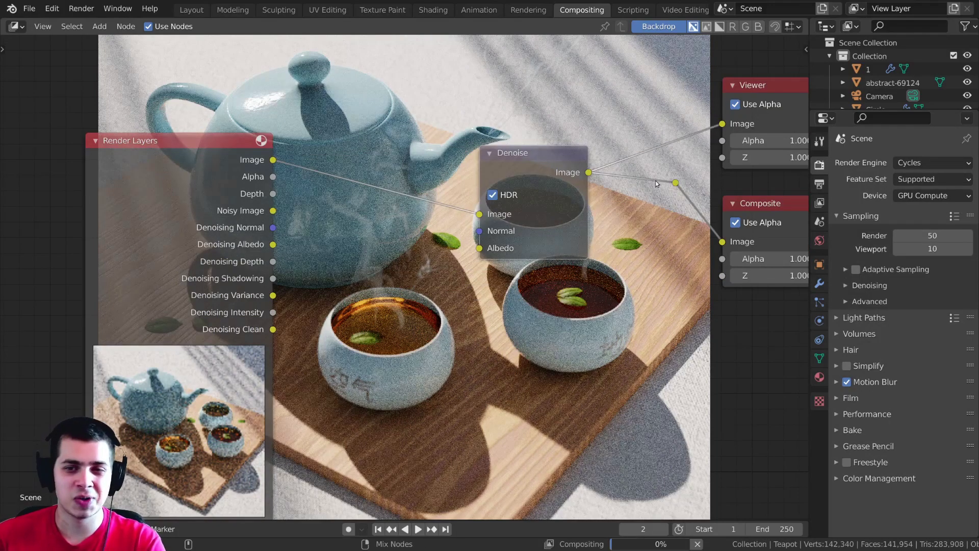
Feed the Viewer from the reroute after Denoise, and disable the view layer's Denoising Data pass
ctrl+shift+click(675, 183)
drag(565, 235, 555, 236)
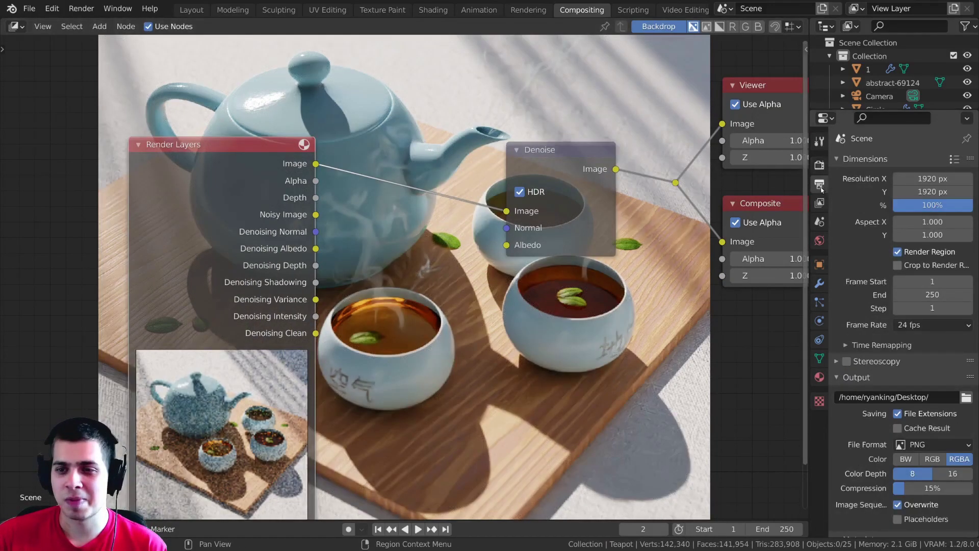
click(819, 203)
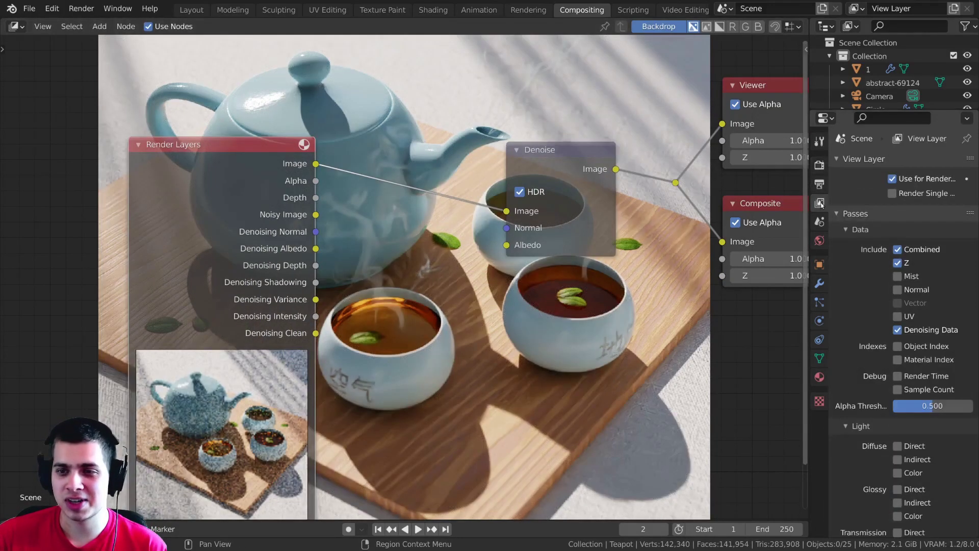
click(897, 331)
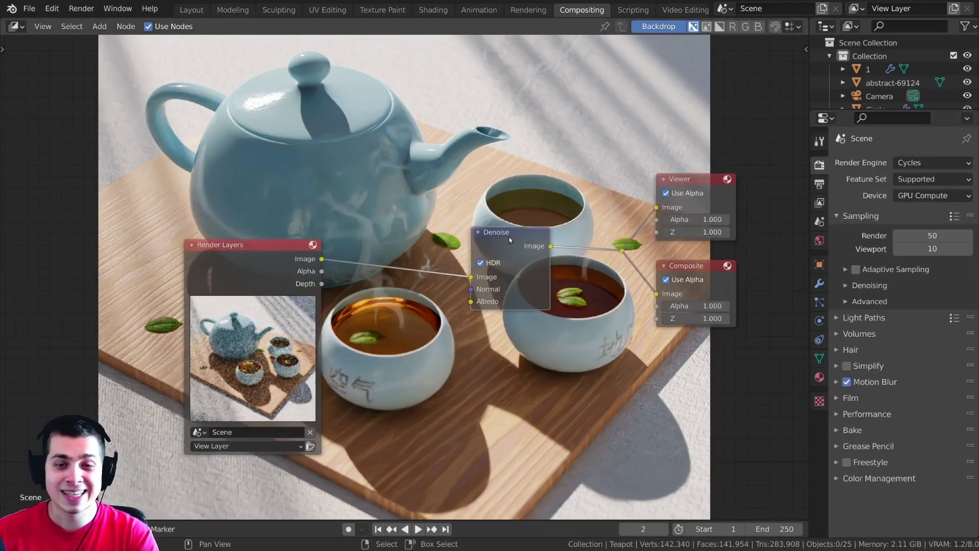
Space Render Layers and Denoise apart and insert an RGB Curves node on the Image link between them
drag(509, 237, 559, 236)
drag(246, 266, 213, 269)
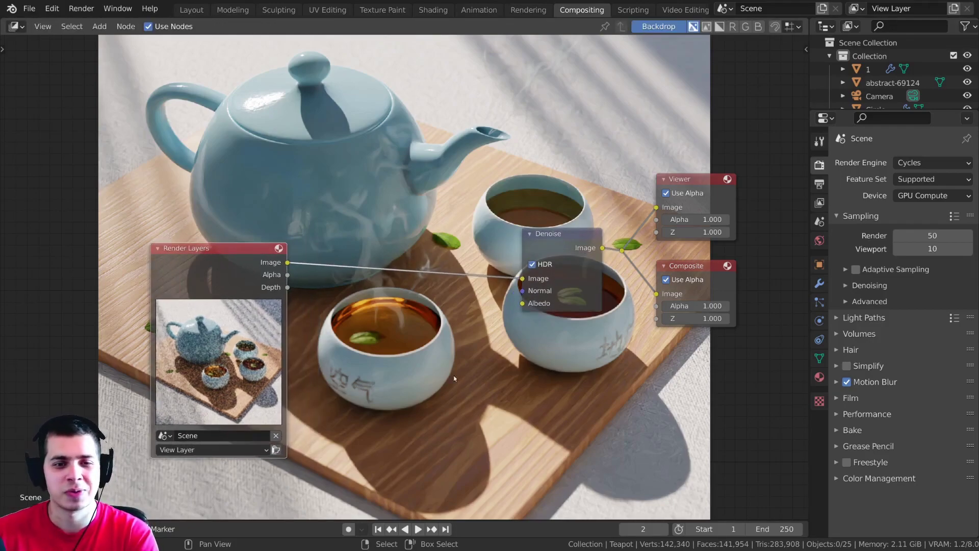
key(shift+a)
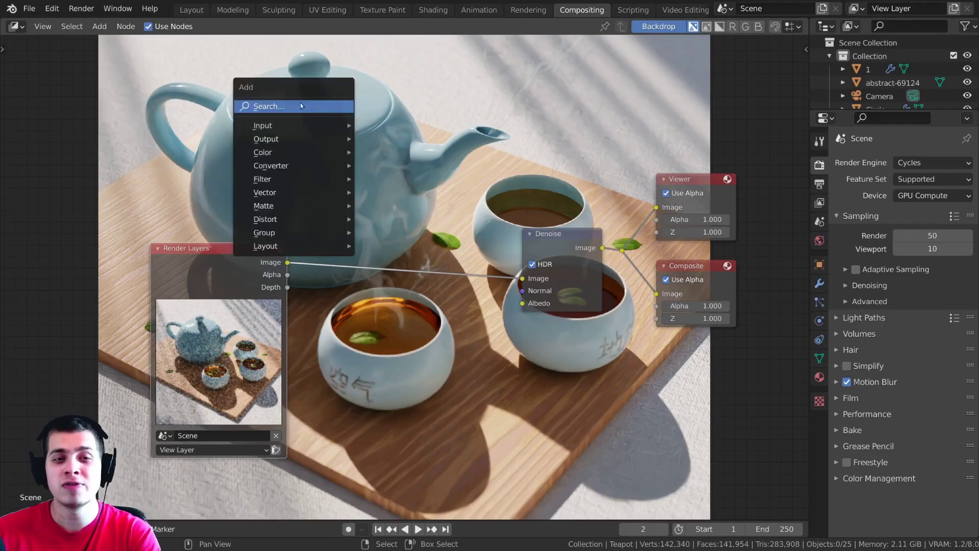
click(295, 104)
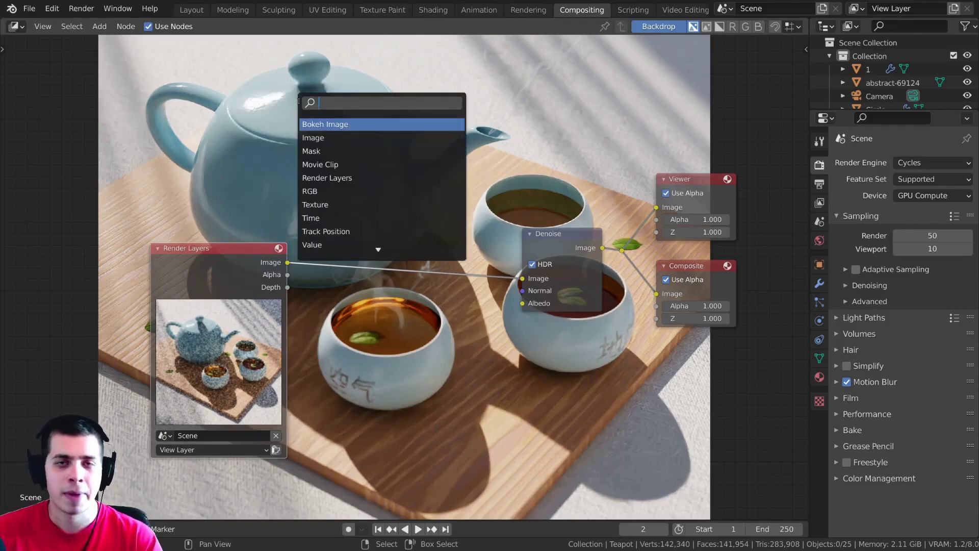
text(rgb)
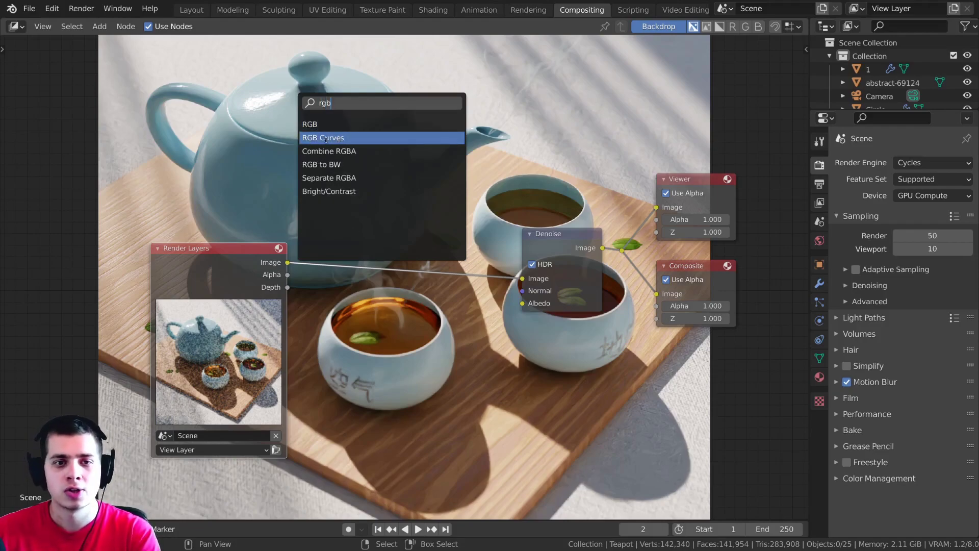
click(326, 139)
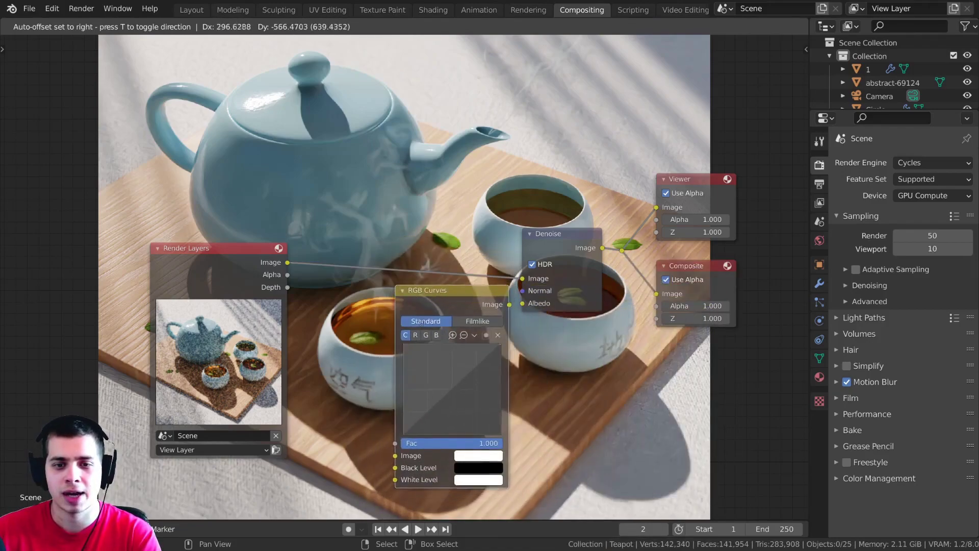
click(415, 206)
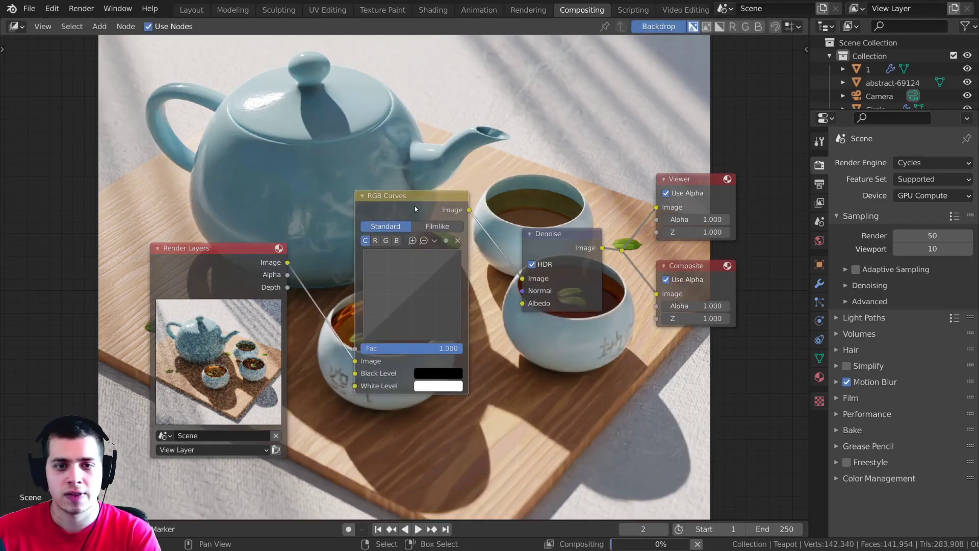
Rearrange the Render Layers and RGB Curves nodes to leave clear gaps between them and Denoise
drag(414, 206, 384, 220)
drag(281, 247, 336, 378)
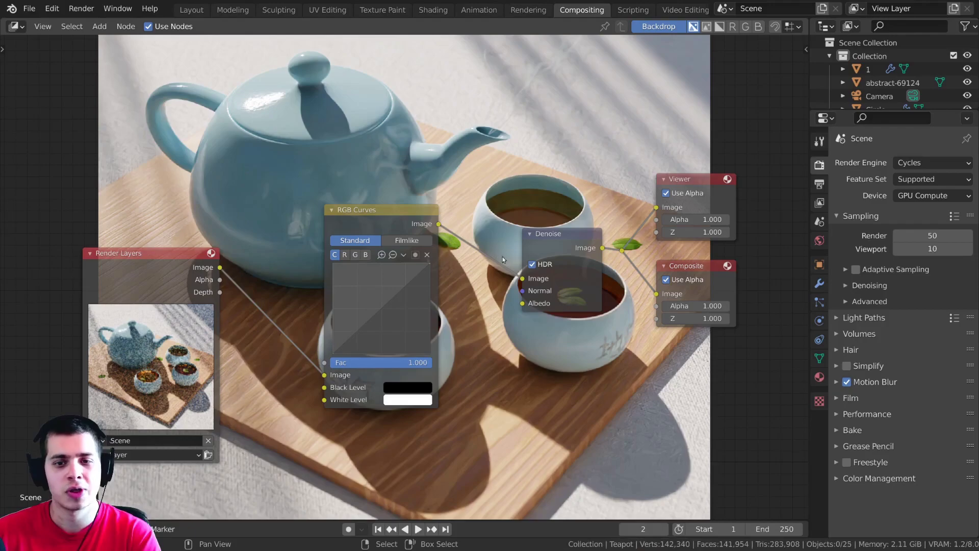
drag(594, 245, 581, 241)
drag(384, 228, 380, 231)
scroll(357, 295, up, 5)
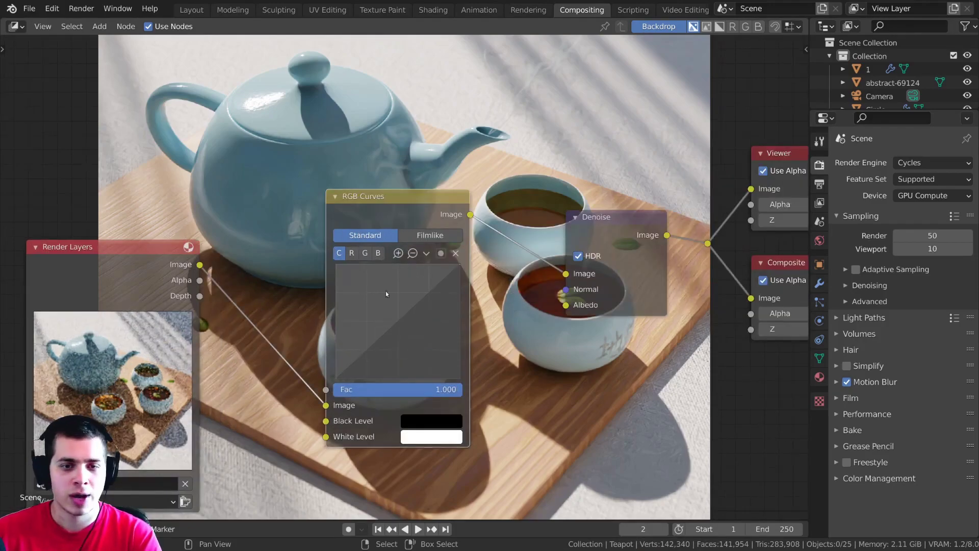
middle_drag(382, 270, 439, 262)
scroll(418, 268, down, 2)
middle_drag(217, 255, 231, 255)
drag(202, 284, 180, 296)
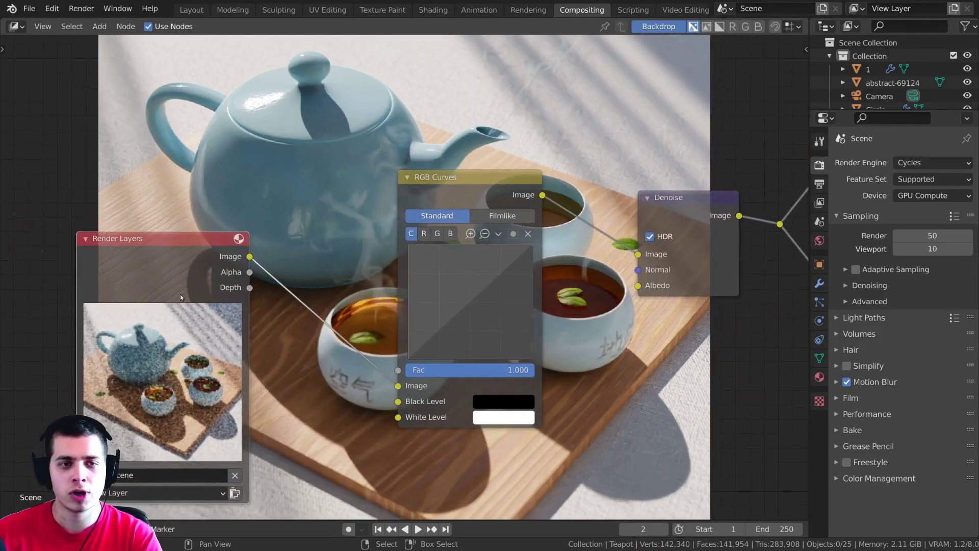
middle_drag(297, 270, 334, 265)
middle_drag(551, 250, 572, 249)
drag(549, 190, 569, 191)
middle_drag(579, 287, 647, 289)
scroll(647, 288, up, 1)
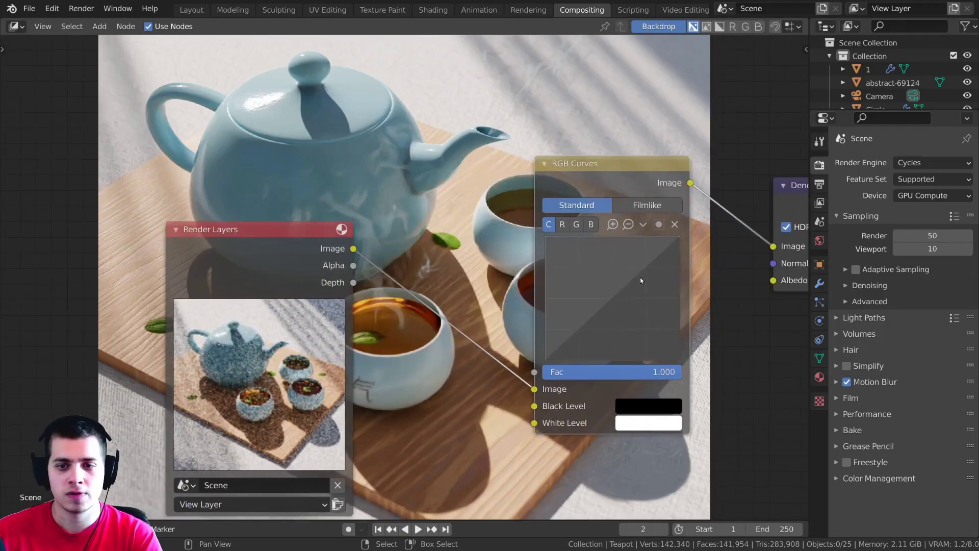
Shape the combined RGB curve into an S with a raised upper point and a lower point at about X 0.30, Y 0.30
drag(634, 278, 630, 266)
mouse_move(581, 317)
mouse_down()
mouse_move(573, 327)
mouse_move(587, 323)
mouse_up()
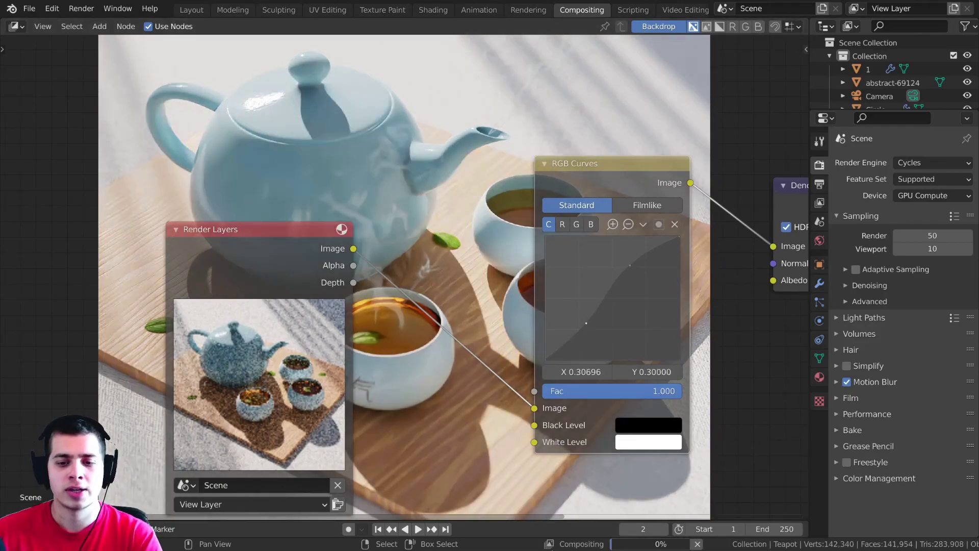
drag(630, 265, 629, 263)
drag(584, 321, 583, 321)
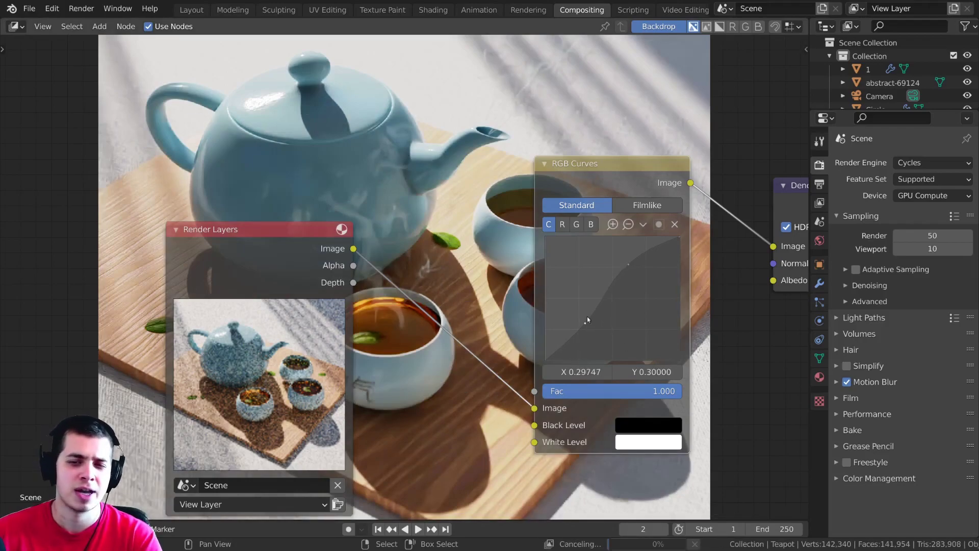
Reposition Denoise and refine the combined curve's points to about X 0.31, Y 0.29 and X 0.60, Y 0.77
middle_drag(762, 197, 692, 206)
mouse_move(748, 189)
mouse_down()
mouse_move(722, 193)
mouse_move(735, 192)
mouse_up()
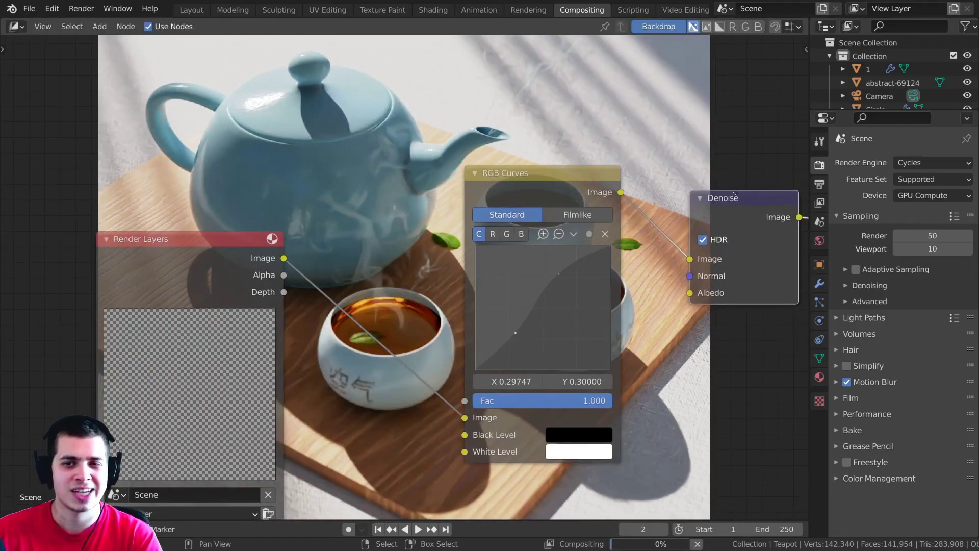
scroll(501, 185, down, 2)
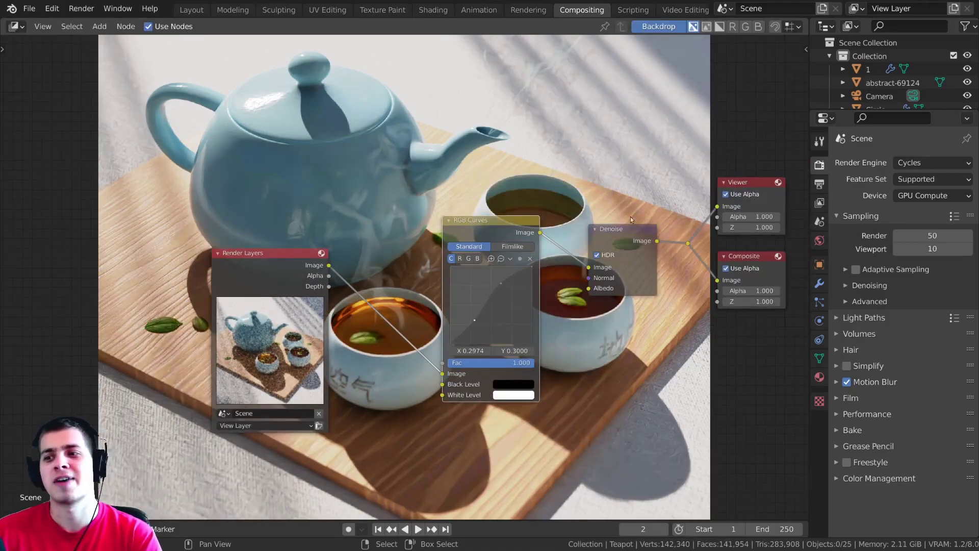
scroll(430, 292, up, 2)
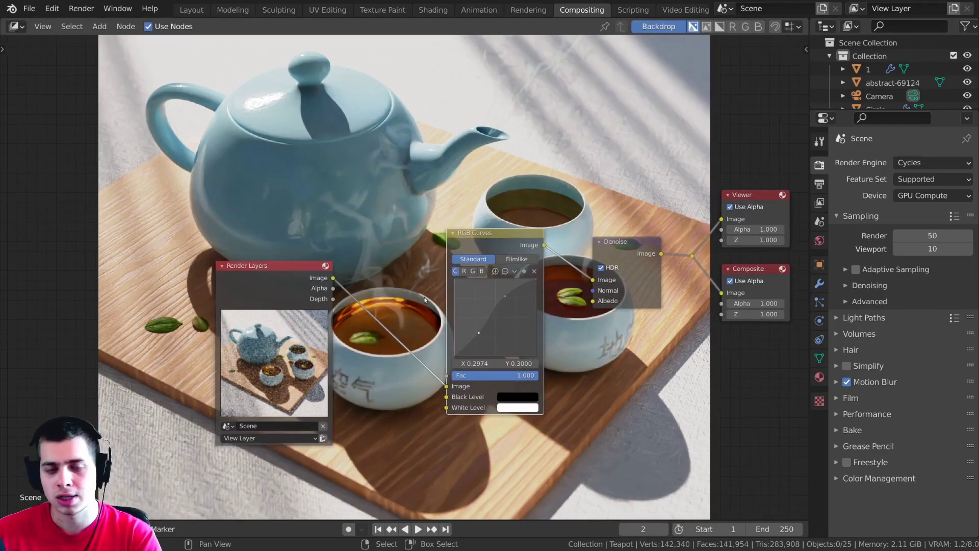
click(528, 305)
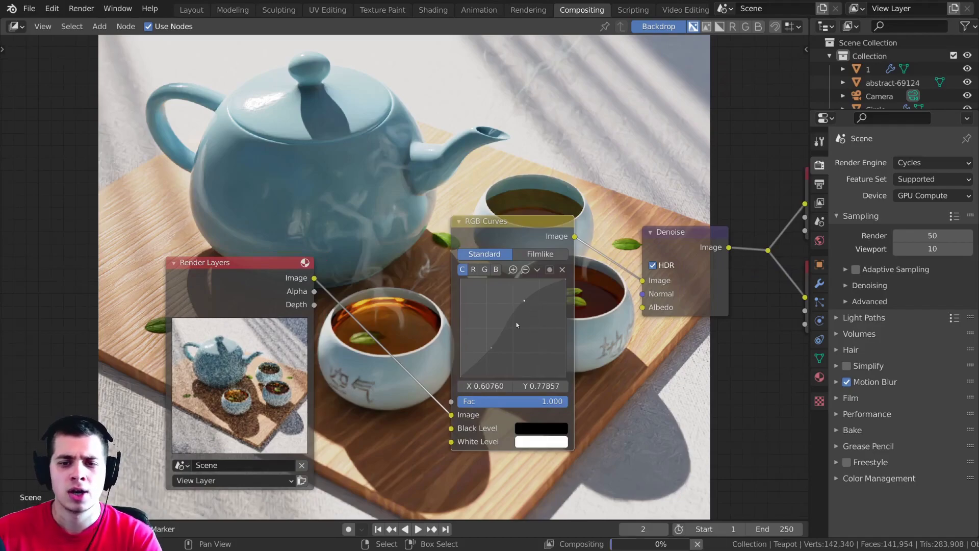
click(493, 349)
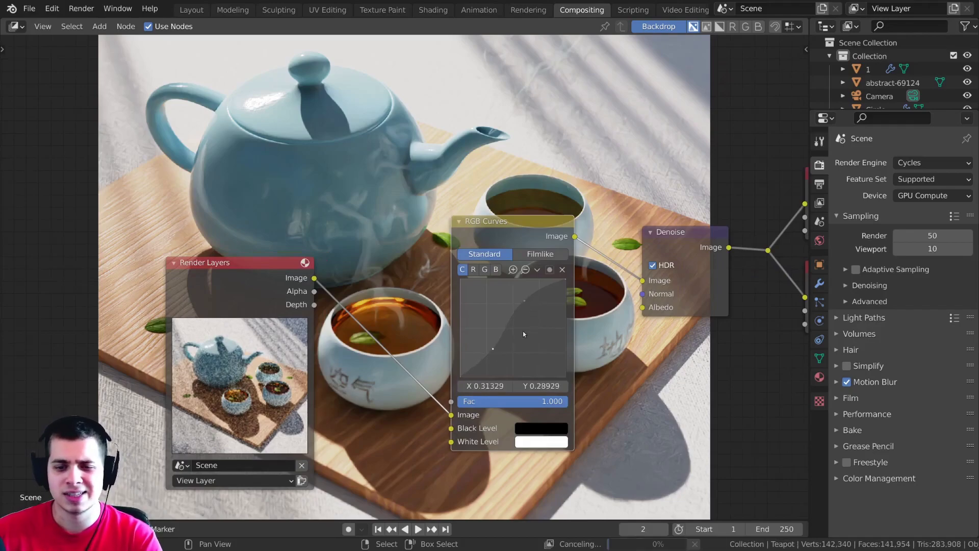
click(525, 301)
Mute the Denoise node and preview the RGB Curves output directly in the Viewer
drag(683, 237, 686, 237)
key(m)
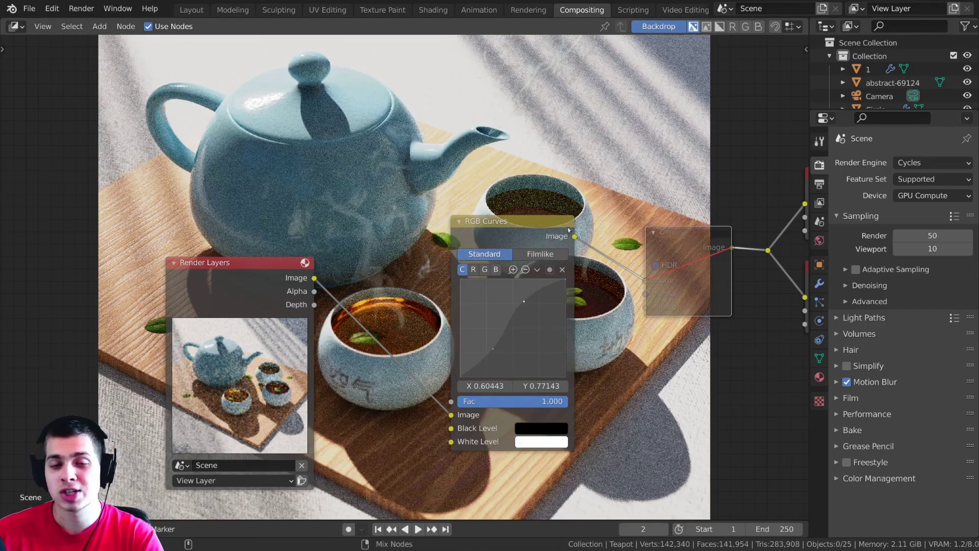
ctrl+shift+click(508, 230)
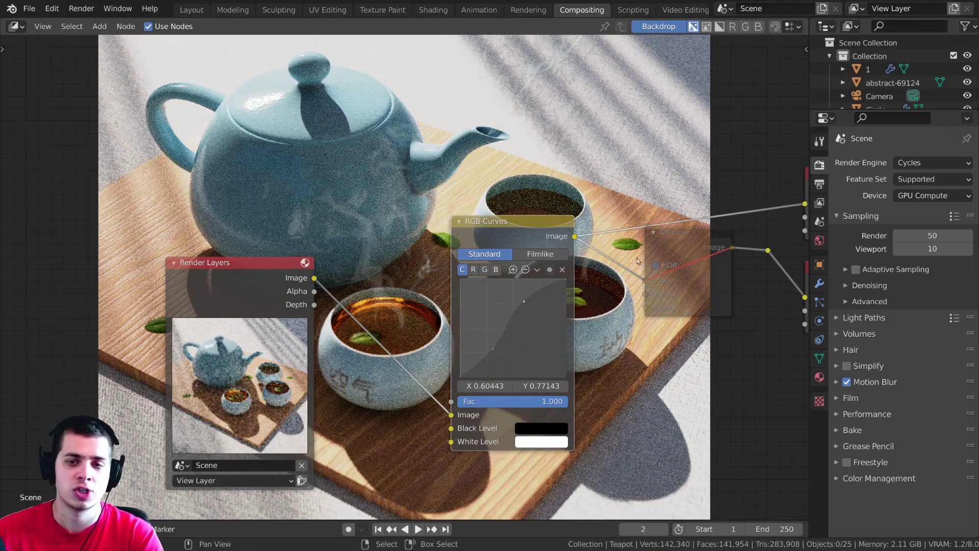
Fine-tune both points of the combined S-curve, placing the upper one at about X 0.63, Y 0.75
scroll(524, 326, up, 1)
click(545, 307)
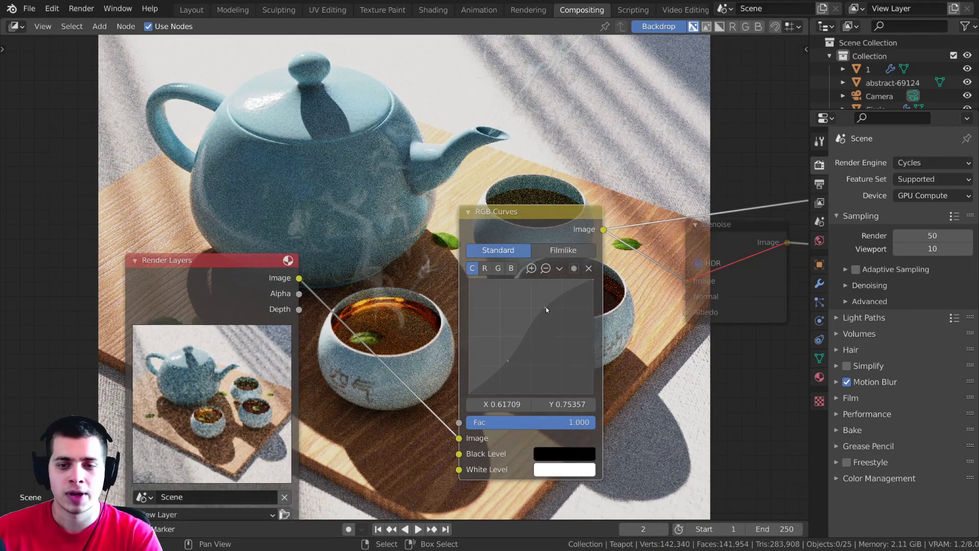
mouse_move(509, 363)
mouse_down()
mouse_move(518, 371)
mouse_move(506, 363)
mouse_up()
drag(543, 305, 548, 308)
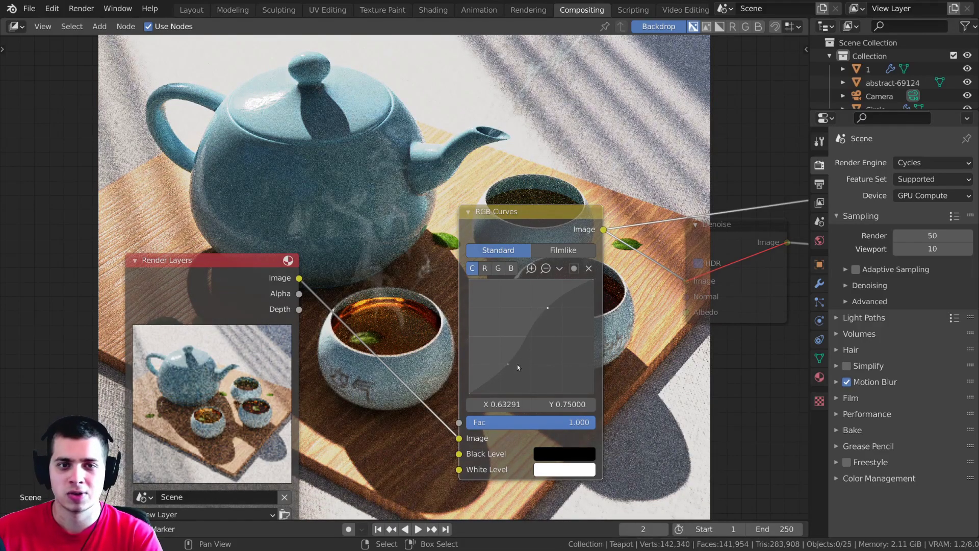
drag(503, 359, 509, 367)
drag(548, 308, 547, 308)
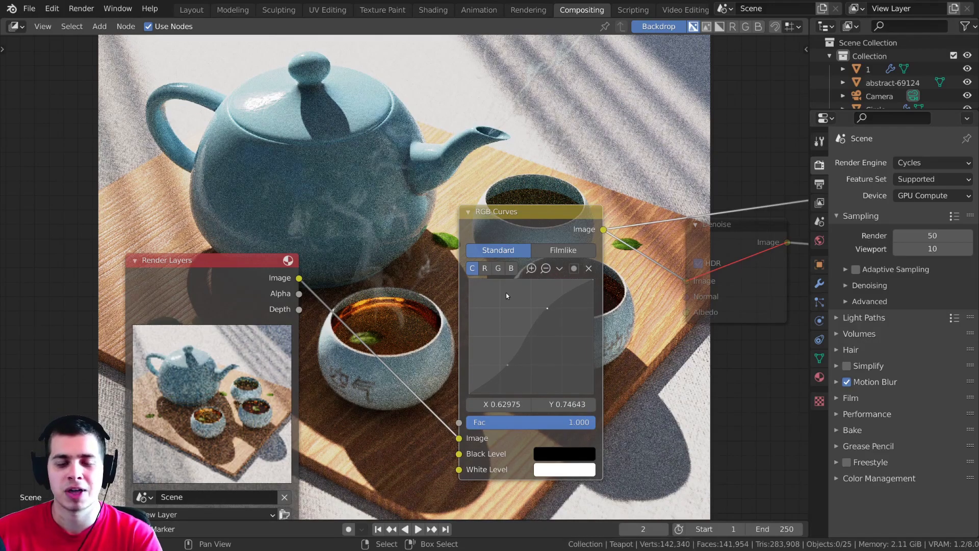
Try lowering the red channel's curve with a point at about X 0.60, Y 0.45, and delete that point
scroll(564, 252, up, 6)
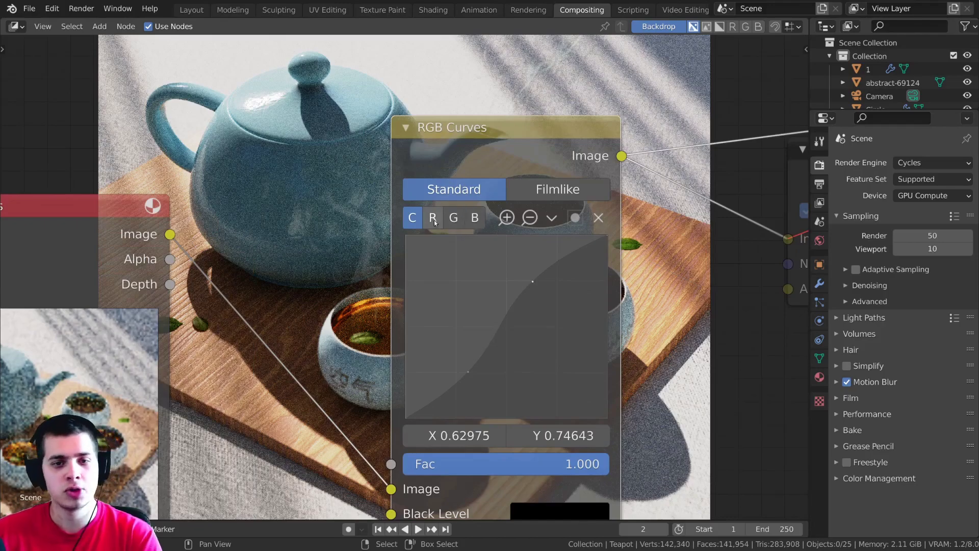
click(434, 220)
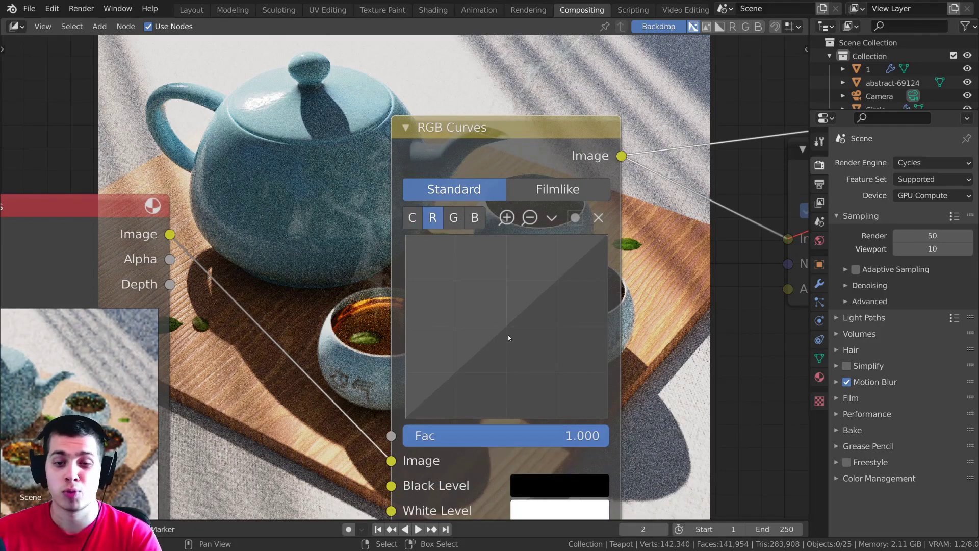
click(491, 313)
drag(491, 313, 527, 336)
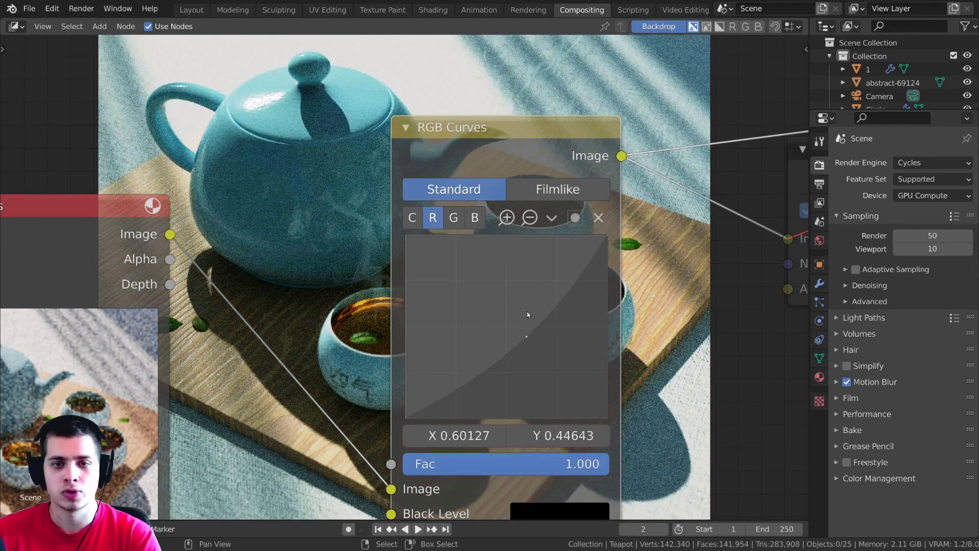
click(598, 219)
Return the Viewer to the Denoise output, reposition the Denoise node and unmute it
scroll(431, 292, down, 2)
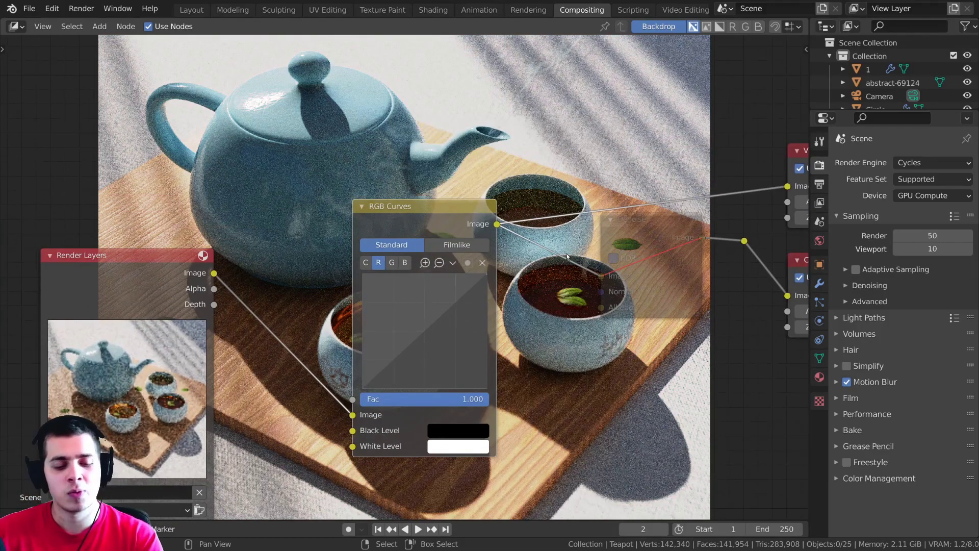
ctrl+shift+click(663, 230)
drag(659, 222, 616, 211)
ctrl+scroll(607, 208, down, 1)
key(m)
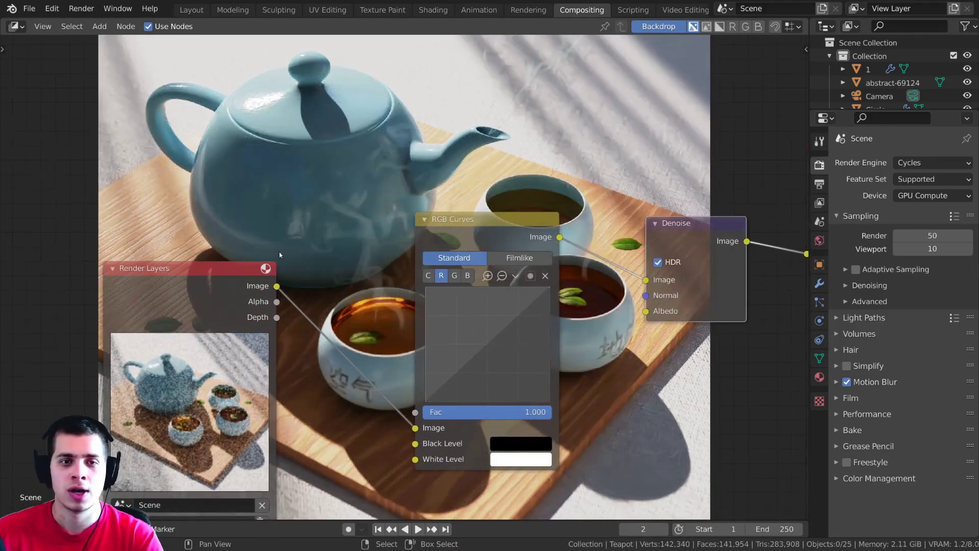
Add a Color Balance node and insert it on the link between the Render Layers and RGB Curves nodes
middle_drag(480, 240, 511, 393)
scroll(449, 292, down, 3)
middle_drag(496, 230, 489, 174)
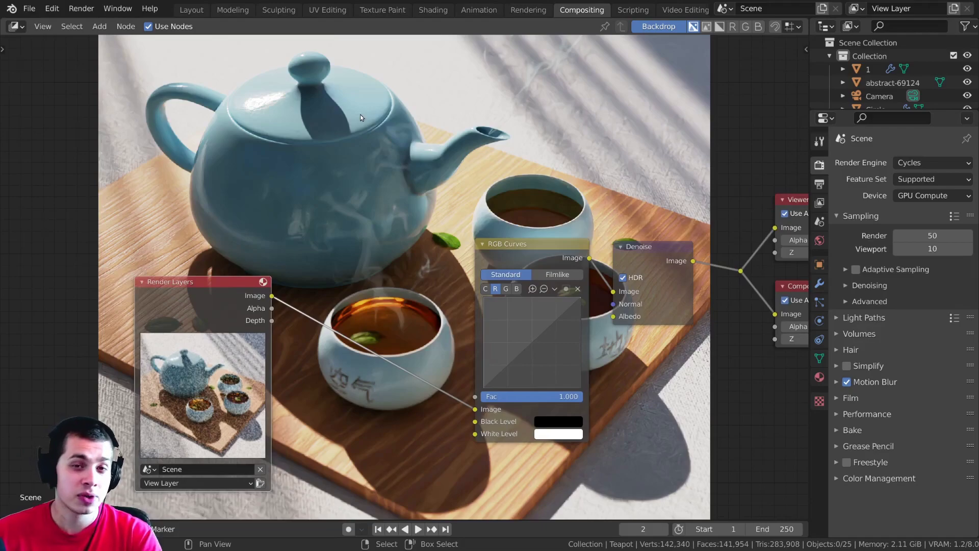
key(shift+a)
click(357, 112)
text(colo)
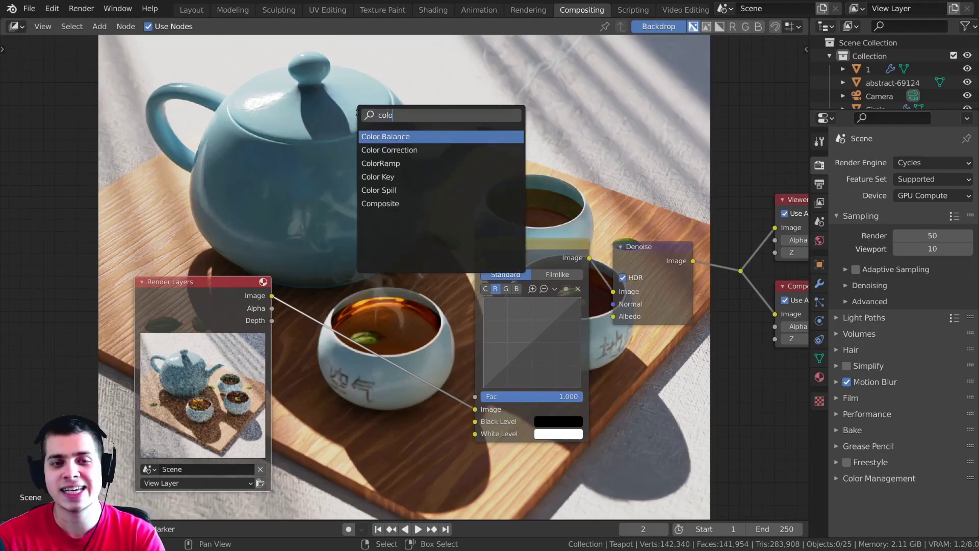
click(385, 137)
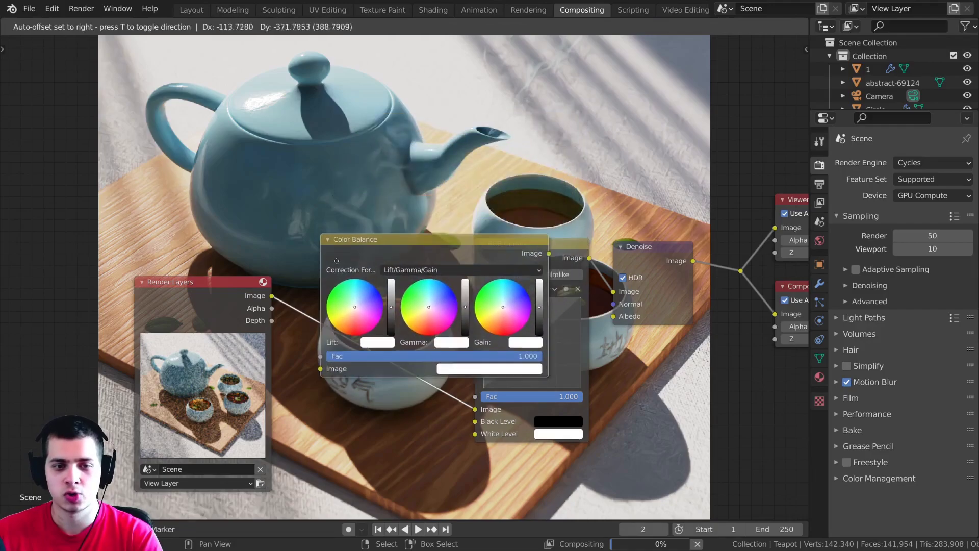
click(346, 266)
drag(402, 245, 392, 268)
middle_drag(393, 268, 399, 231)
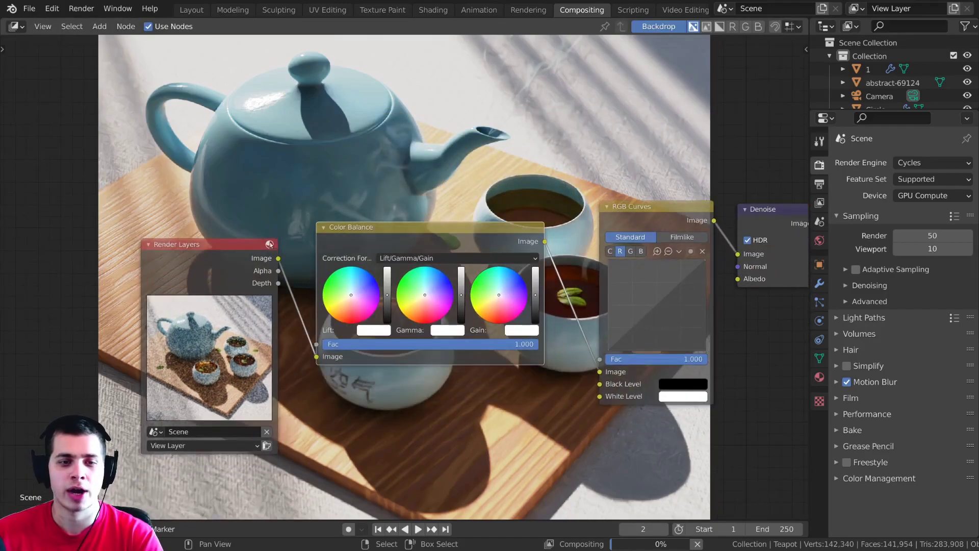
Space out the Render Layers and Color Balance nodes, and shift the Lift colour slightly toward light blue
drag(255, 330, 243, 332)
scroll(430, 347, up, 5)
middle_drag(402, 341, 414, 377)
scroll(415, 377, down, 4)
drag(416, 401, 416, 447)
middle_drag(417, 447, 417, 435)
scroll(417, 435, up, 3)
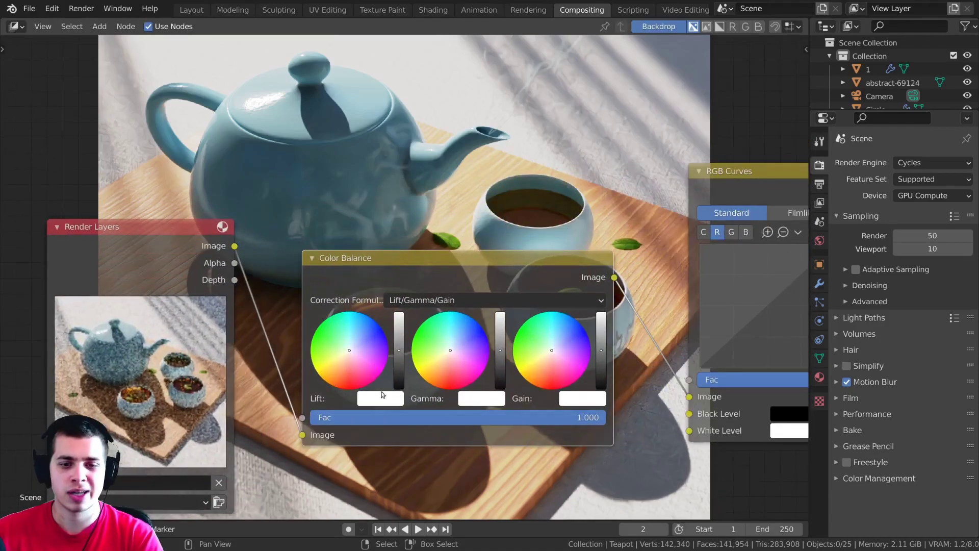
drag(350, 350, 352, 344)
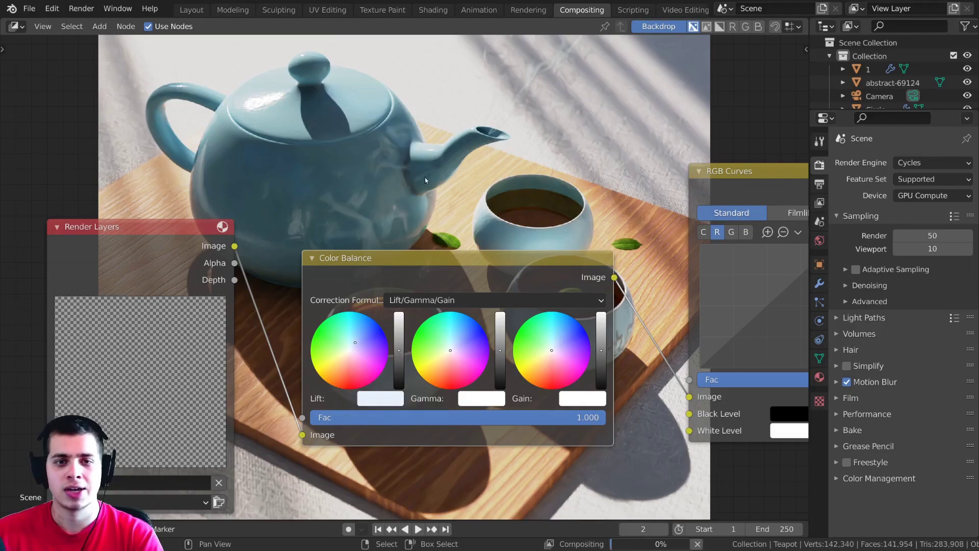
Mute the Denoise node at the end of the chain
middle_drag(515, 185, 361, 185)
scroll(367, 187, down, 6)
mouse_move(639, 216)
mouse_down()
mouse_move(588, 244)
mouse_move(635, 224)
mouse_up()
key(m)
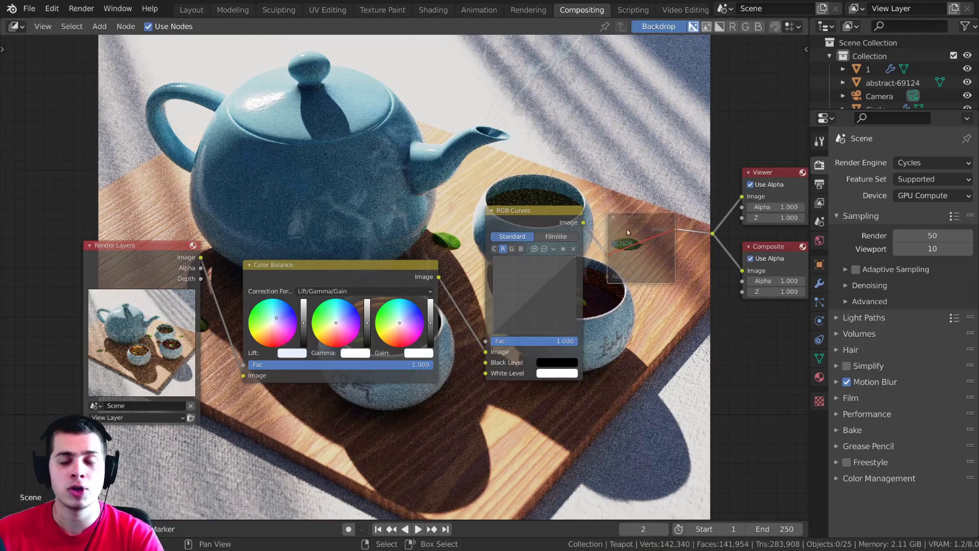
Shift the Color Balance Lift toward violet-blue and raise its brightness, and tint the Gamma slightly toward pale violet-pink
scroll(444, 273, up, 12)
middle_drag(306, 283, 454, 314)
scroll(415, 271, down, 4)
scroll(452, 398, up, 1)
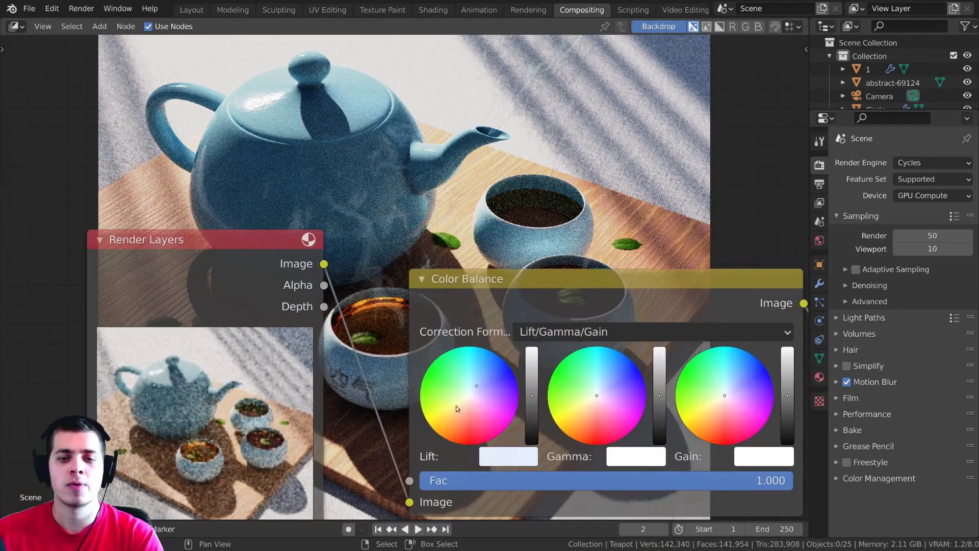
drag(476, 384, 480, 384)
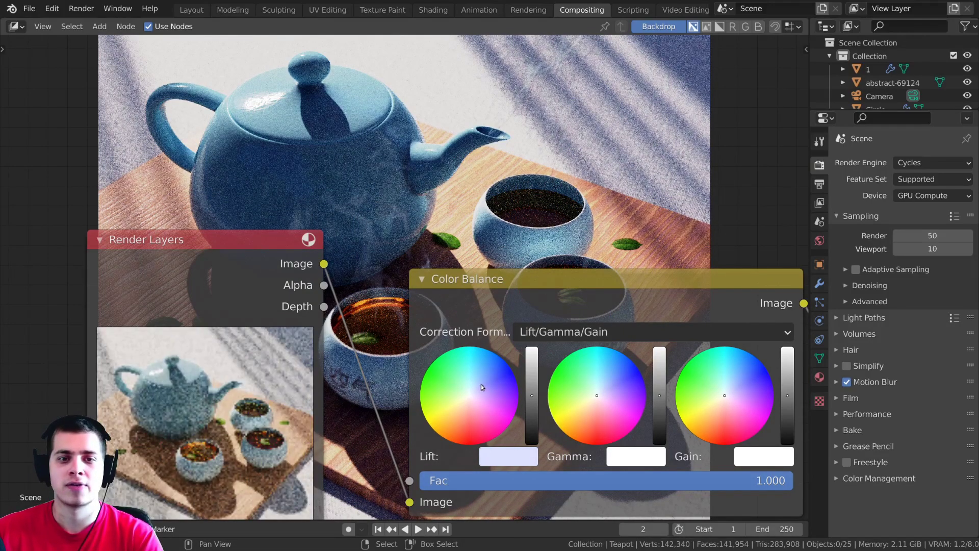
middle_drag(528, 384, 518, 386)
drag(588, 398, 591, 399)
mouse_move(524, 399)
mouse_down()
mouse_move(523, 408)
mouse_move(524, 392)
mouse_up()
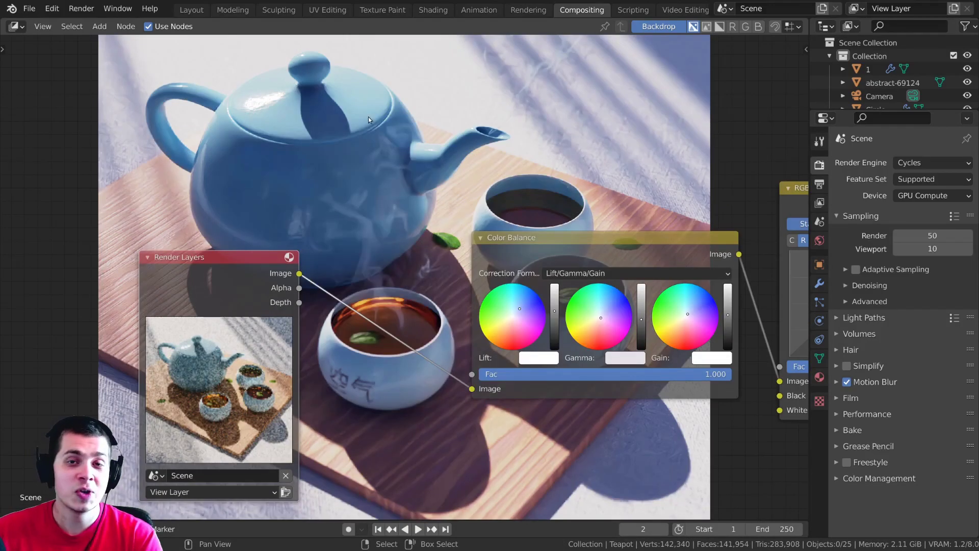
Add a Hue Saturation Value node to the compositing tree
key(shift+a)
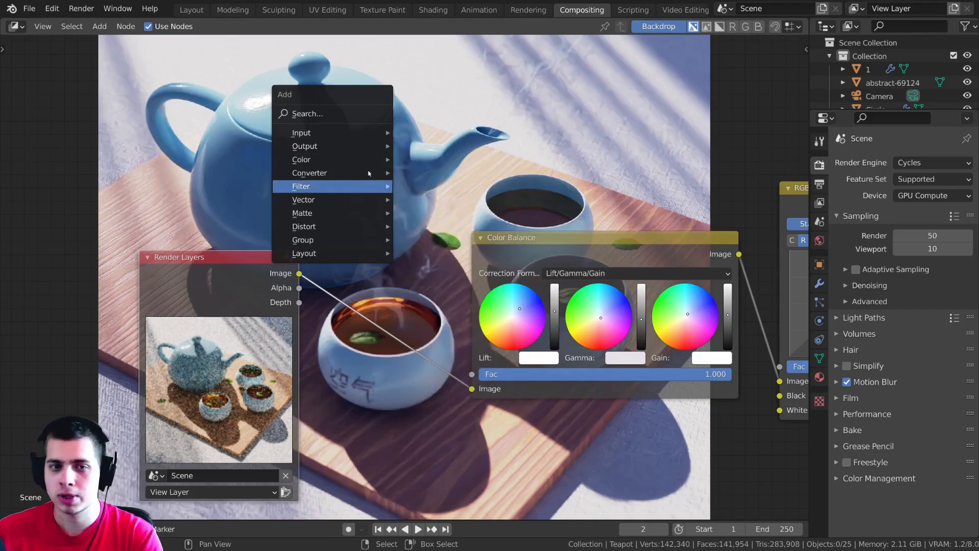
mouse_move(368, 171)
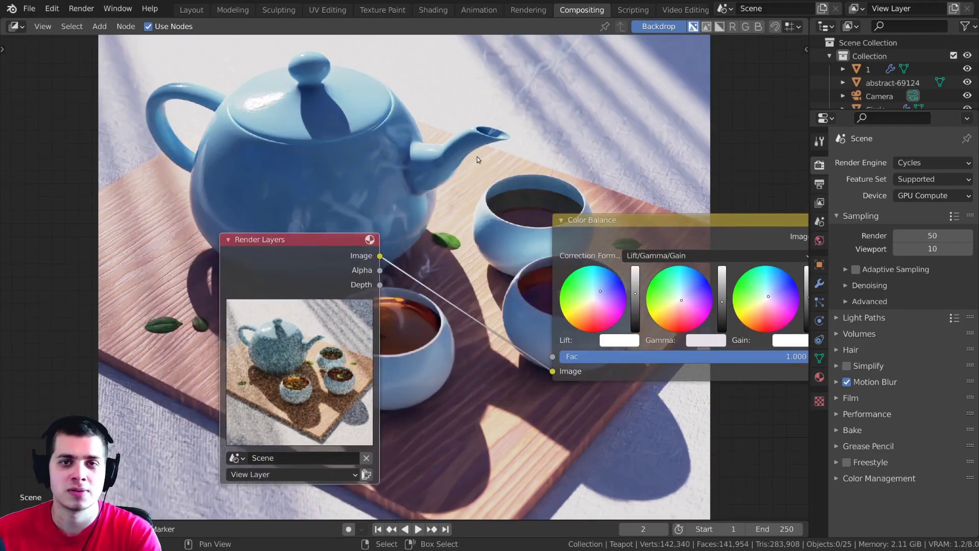
scroll(403, 107, up, 1)
middle_drag(450, 109, 492, 119)
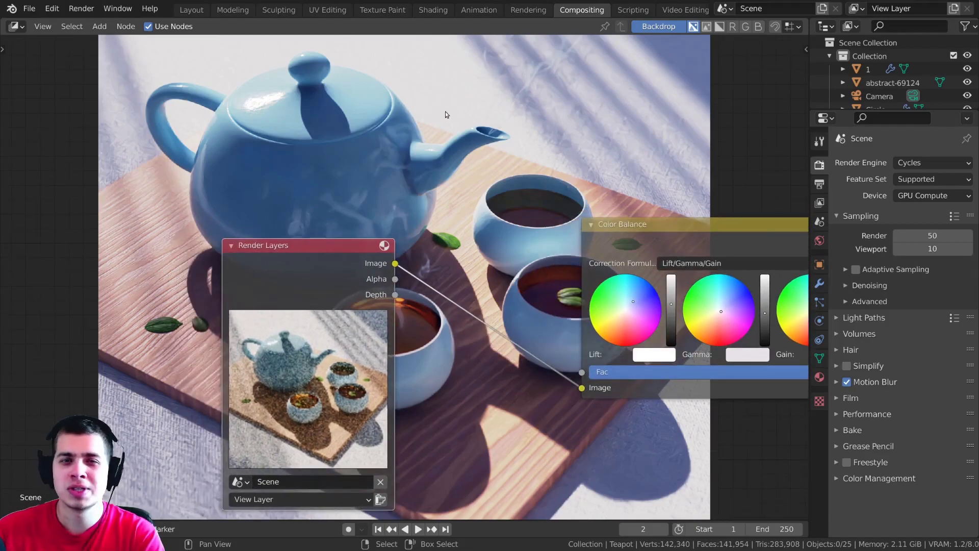
key(shift+a)
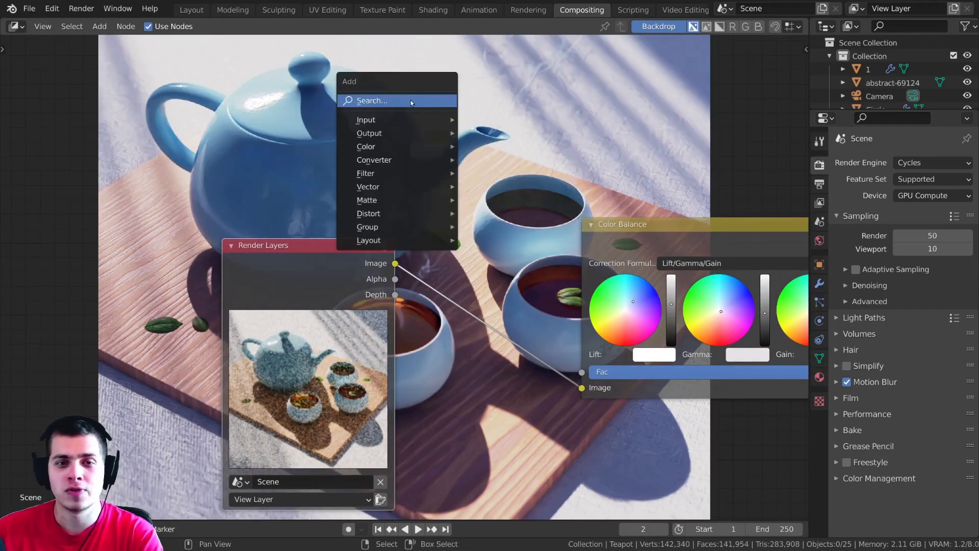
click(394, 105)
text(hu)
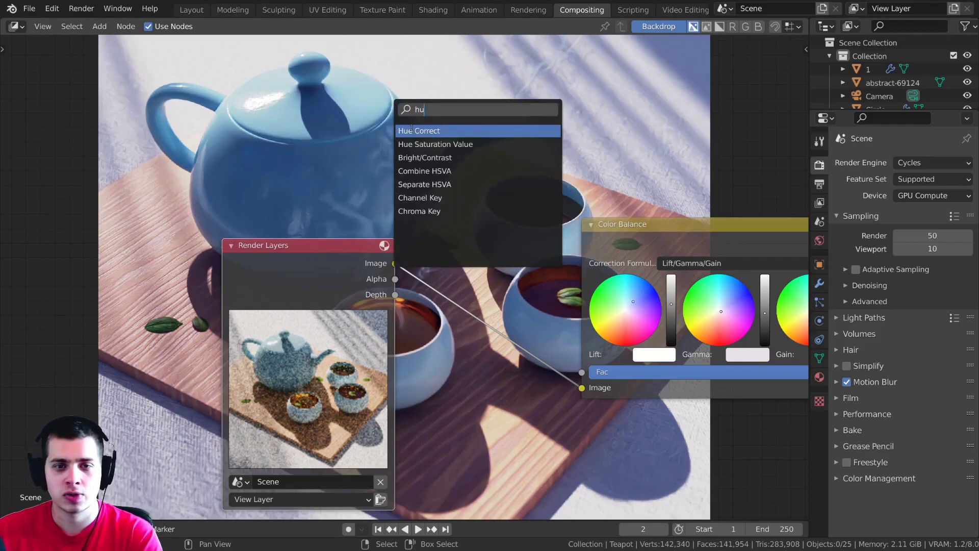
click(419, 145)
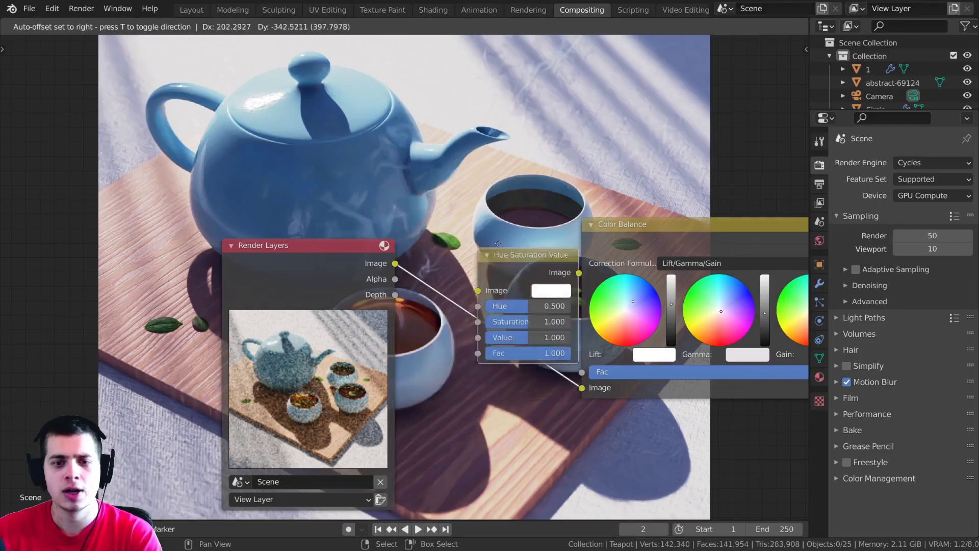
click(459, 128)
Insert the Hue Saturation Value node between the Color Balance and RGB Curves nodes
scroll(521, 185, down, 8)
middle_drag(387, 200, 277, 217)
scroll(286, 217, up, 2)
key(g)
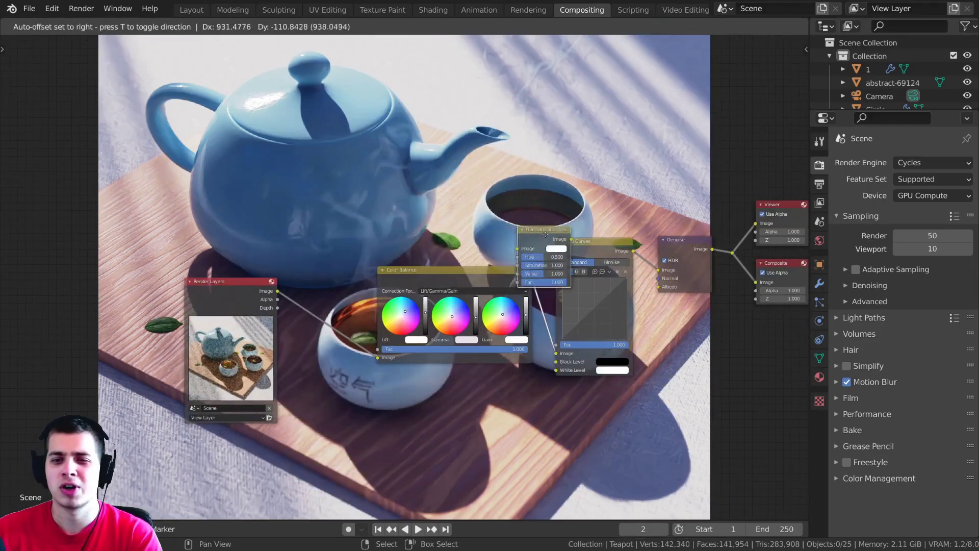
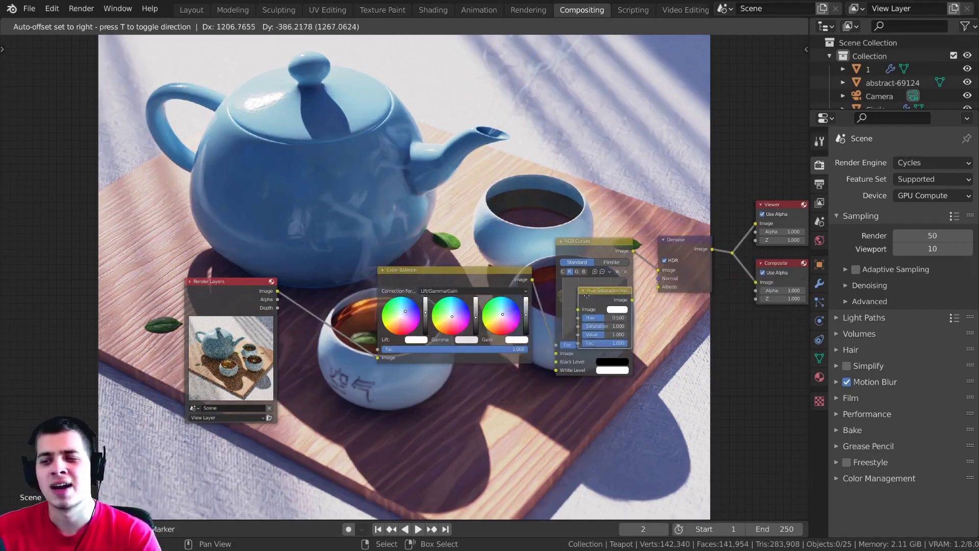
click(542, 283)
drag(583, 283, 586, 286)
Try a hue of 0.624 on the Hue Saturation Value node
scroll(587, 290, up, 4)
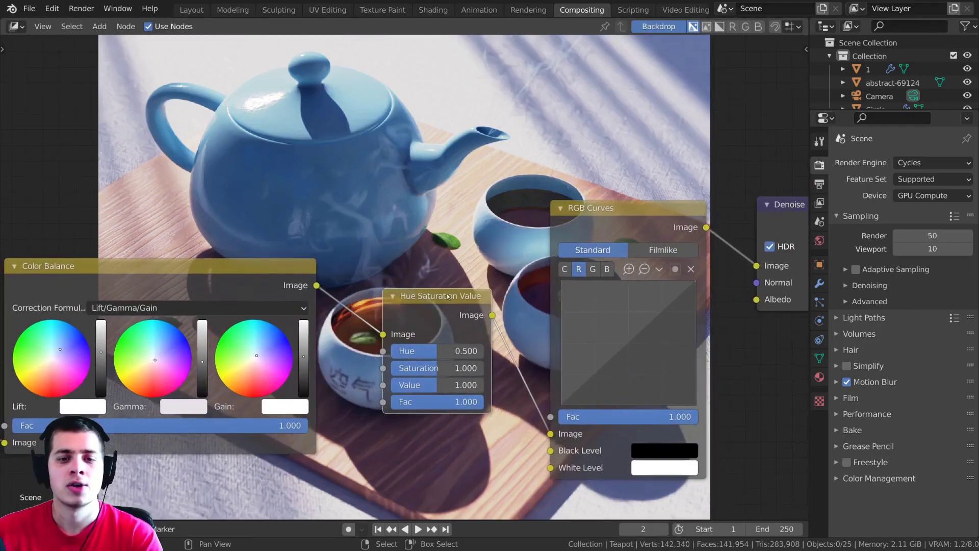
scroll(451, 320, down, 2)
scroll(429, 352, up, 3)
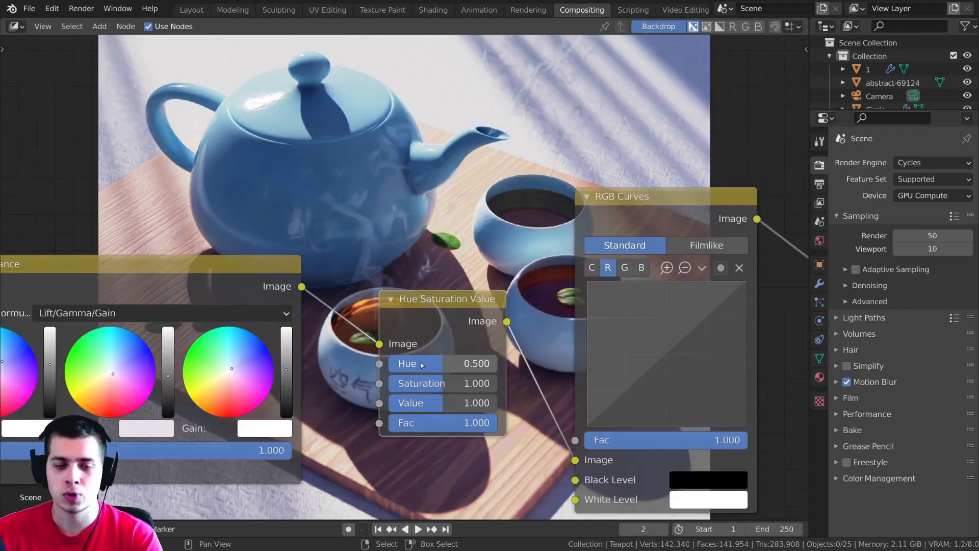
drag(467, 365, 465, 361)
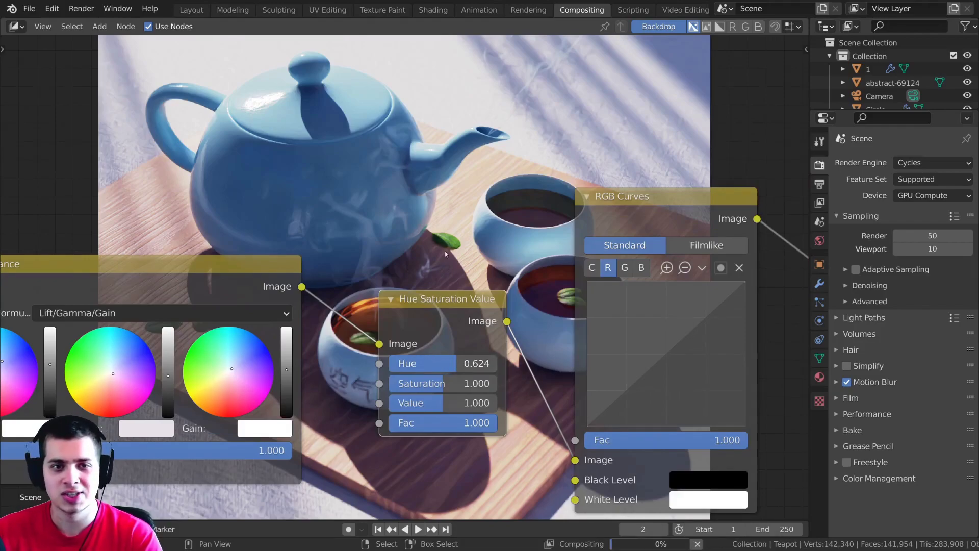
Mute the Denoise node again to preview the hue adjustment without denoising
scroll(427, 246, down, 2)
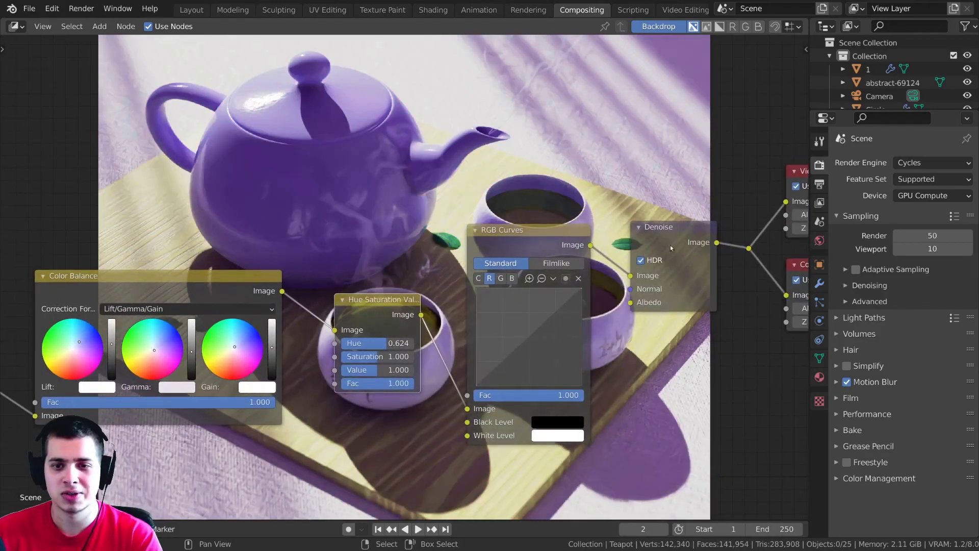
key(m)
middle_drag(400, 305, 455, 301)
scroll(455, 301, up, 5)
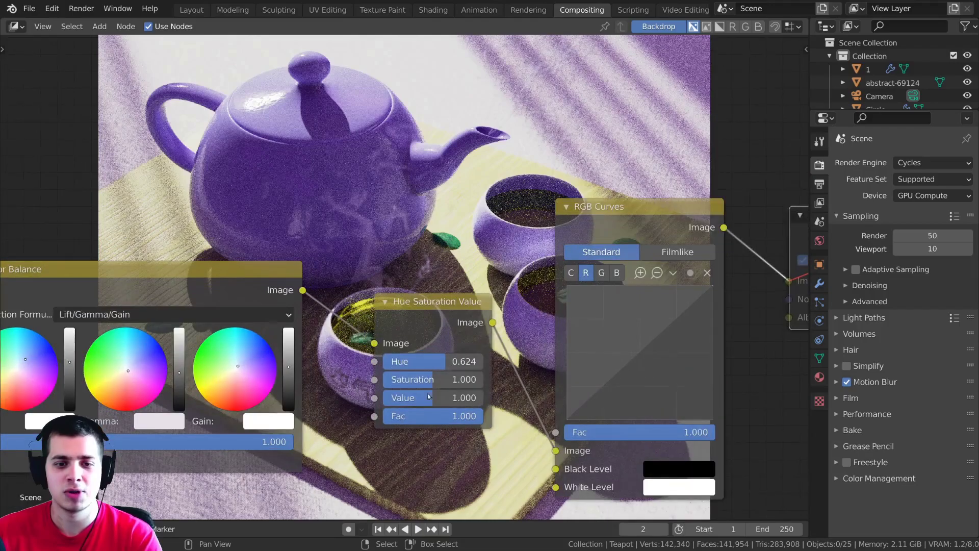
Return the Hue Saturation Value node's hue to 0.500 and set its saturation to 0.000
drag(456, 368, 415, 369)
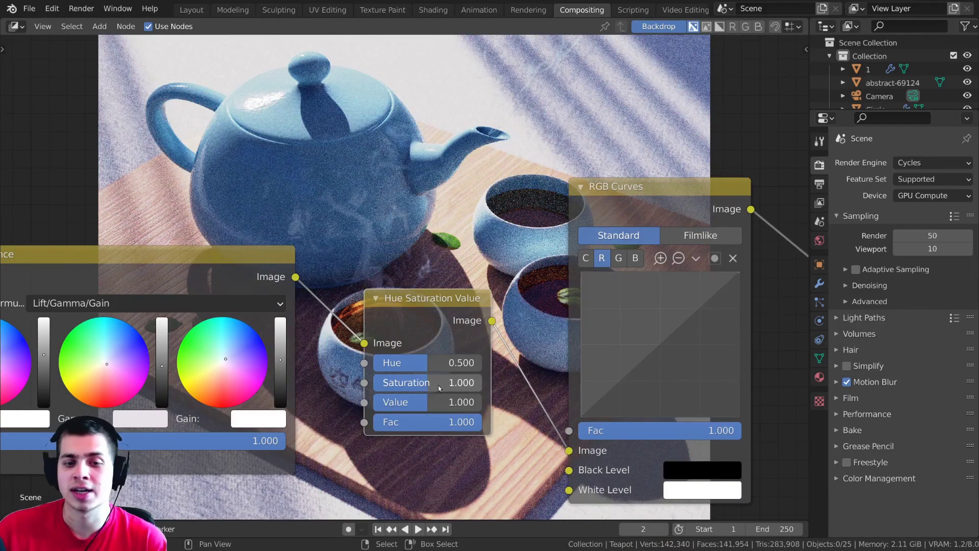
drag(424, 382, 397, 384)
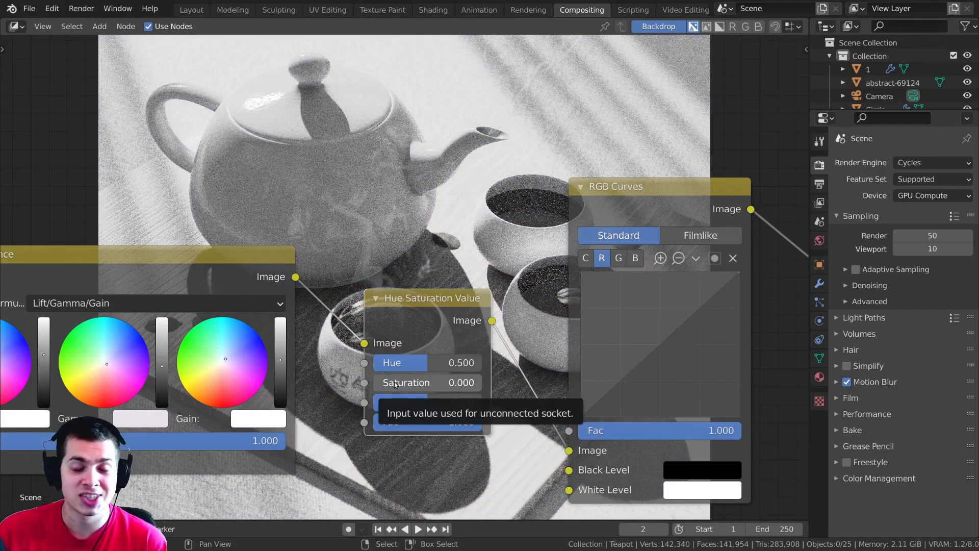
Set the Saturation of the Hue Saturation Value node to 1.048
drag(393, 384, 484, 385)
scroll(374, 234, down, 2)
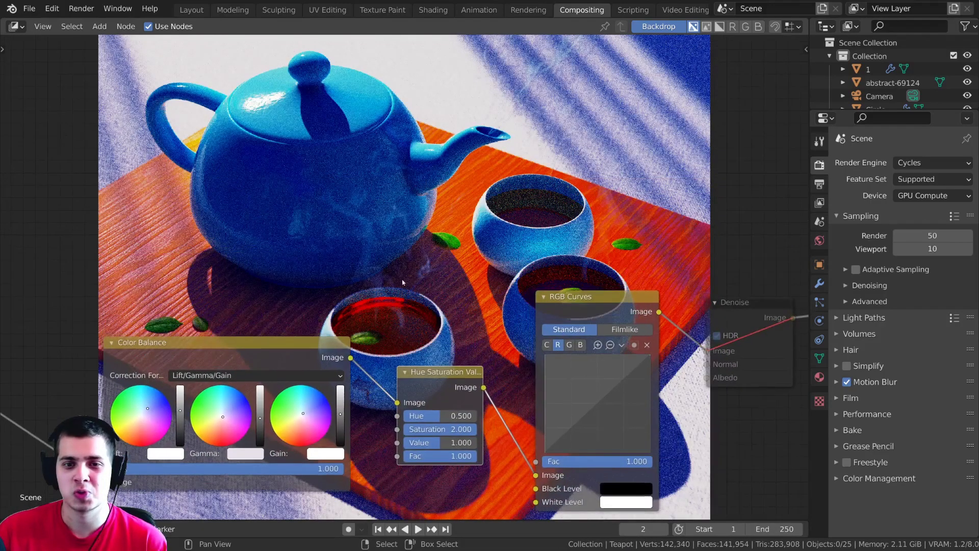
scroll(450, 296, up, 2)
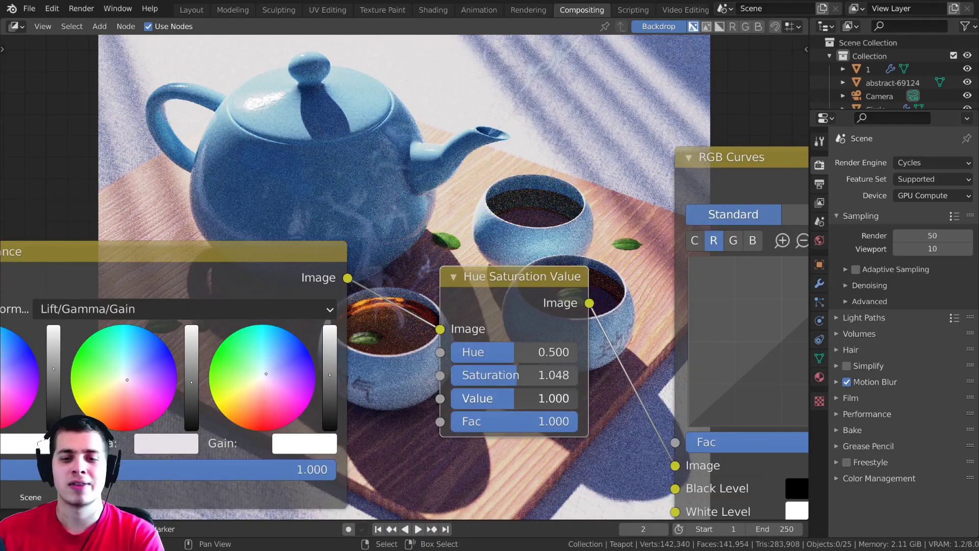
drag(516, 398, 474, 398)
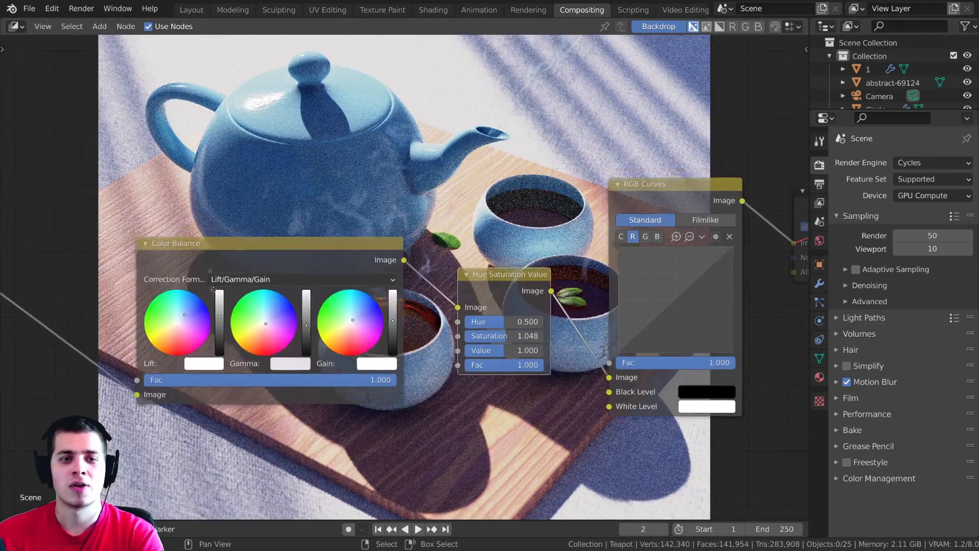
Add a Hue Correct node and insert it between the Render Layers and Color Balance nodes
middle_drag(214, 270, 223, 292)
drag(222, 291, 238, 301)
middle_drag(115, 217, 289, 173)
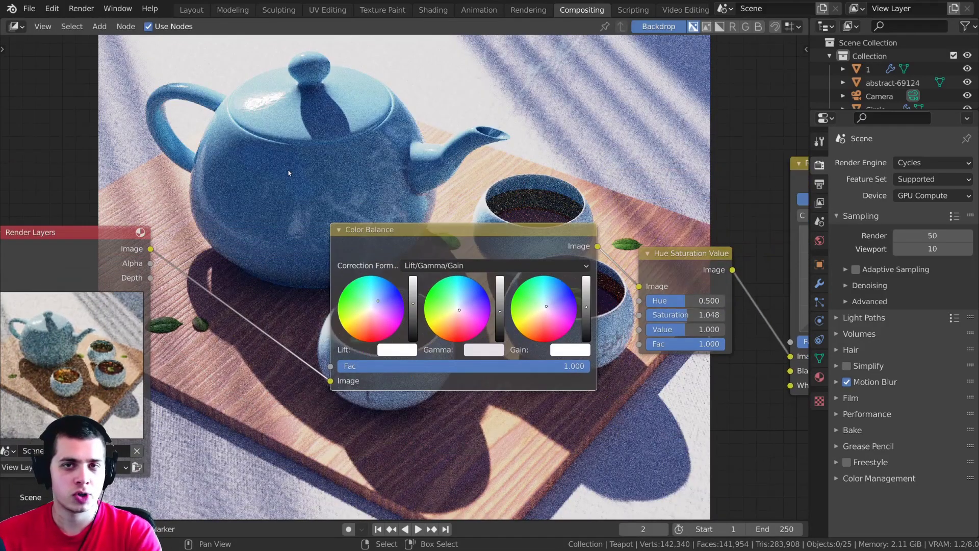
key(shift+a)
click(283, 161)
text(hue)
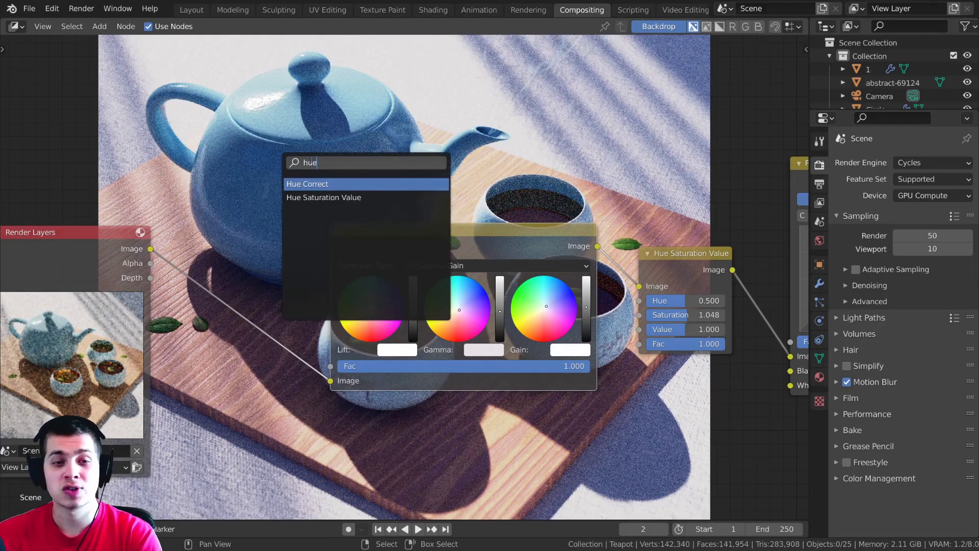
click(333, 184)
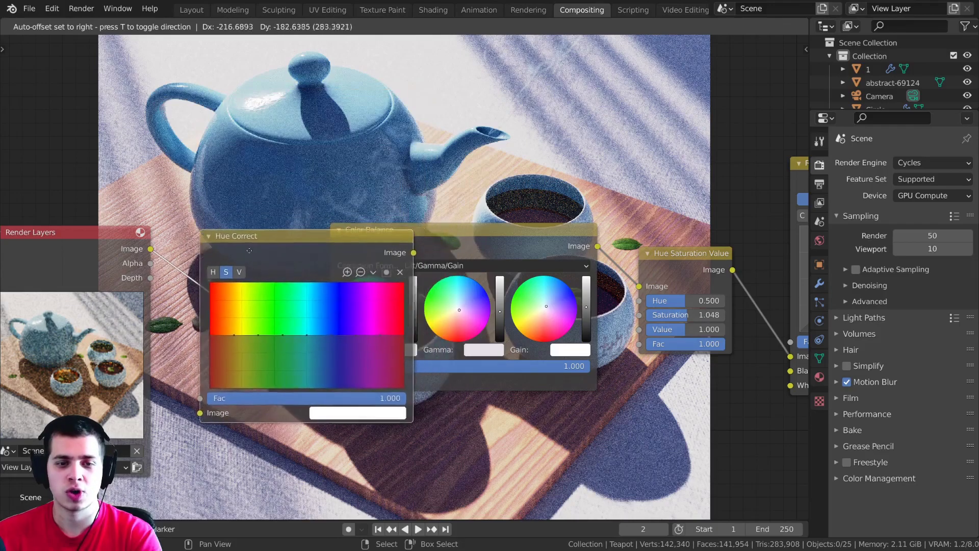
click(230, 280)
drag(301, 287, 290, 256)
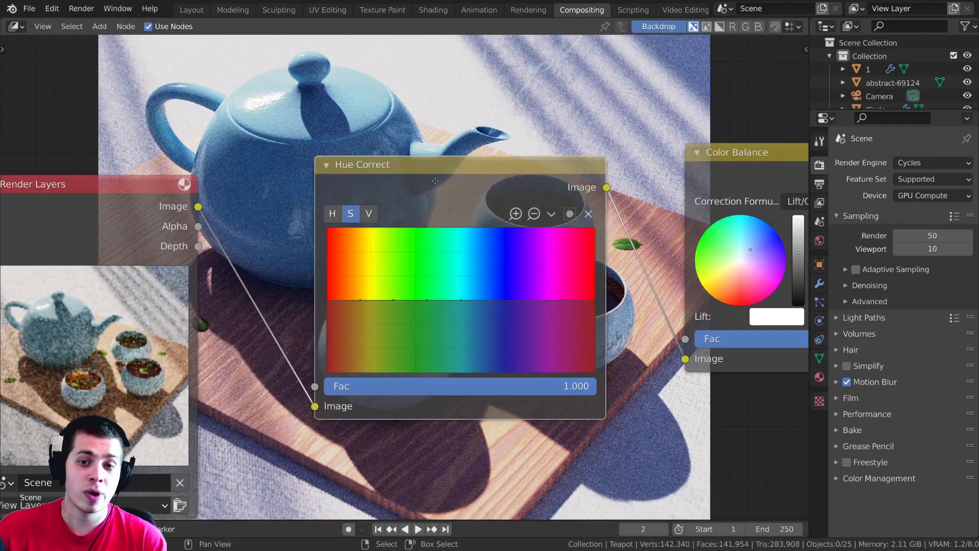
drag(443, 164, 430, 168)
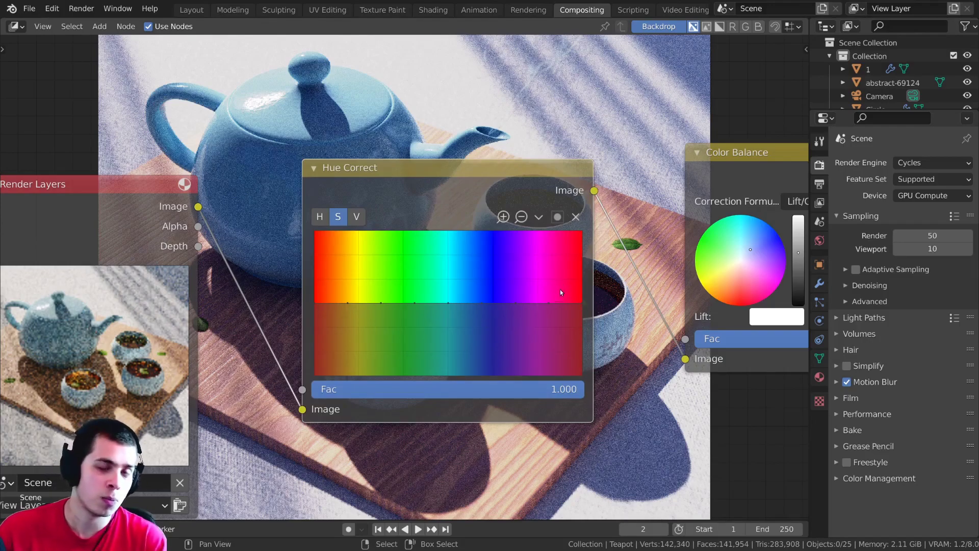
Look over the node chain downstream of the Hue Correct node and return to that node
scroll(575, 284, down, 3)
middle_drag(575, 284, 449, 290)
middle_drag(689, 323, 449, 333)
drag(663, 288, 679, 288)
key(Escape)
scroll(378, 358, down, 3)
middle_drag(310, 386, 430, 353)
scroll(359, 369, up, 1)
scroll(359, 372, up, 2)
middle_drag(437, 299, 554, 305)
drag(406, 218, 413, 223)
middle_drag(429, 236, 589, 277)
scroll(500, 250, up, 1)
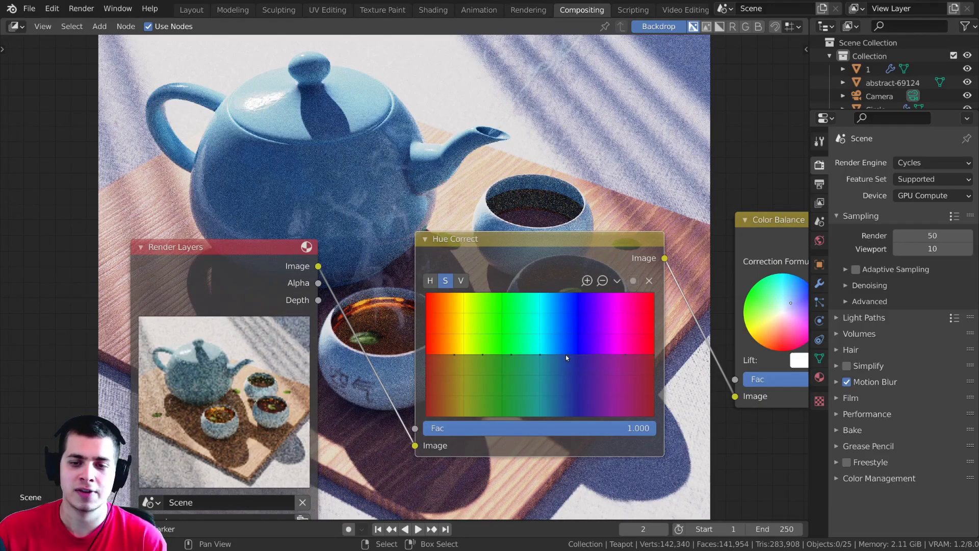
Pull the Hue Correct saturation curve down to about 0 across the cyan-to-blue range to desaturate the teapot and cups
drag(567, 356, 543, 416)
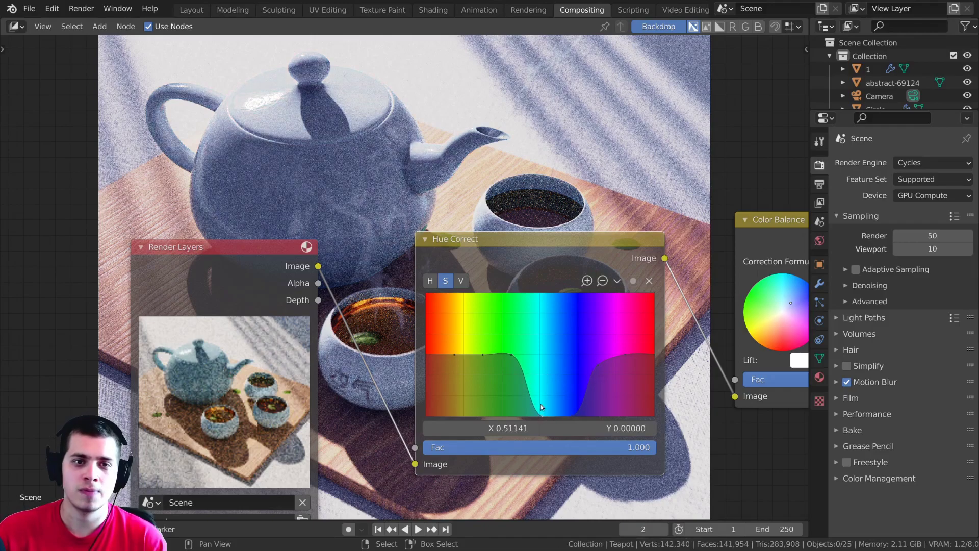
middle_drag(233, 95, 333, 185)
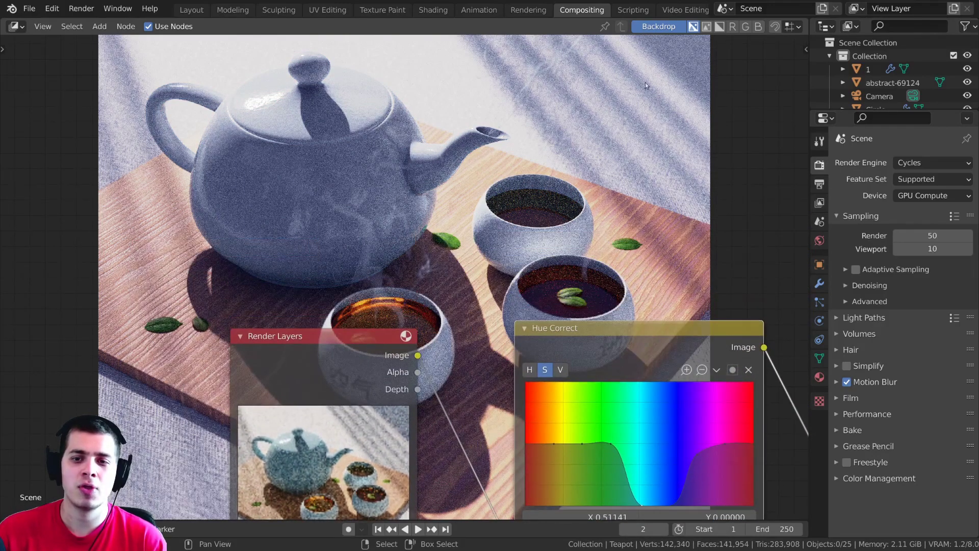
middle_drag(538, 283, 520, 263)
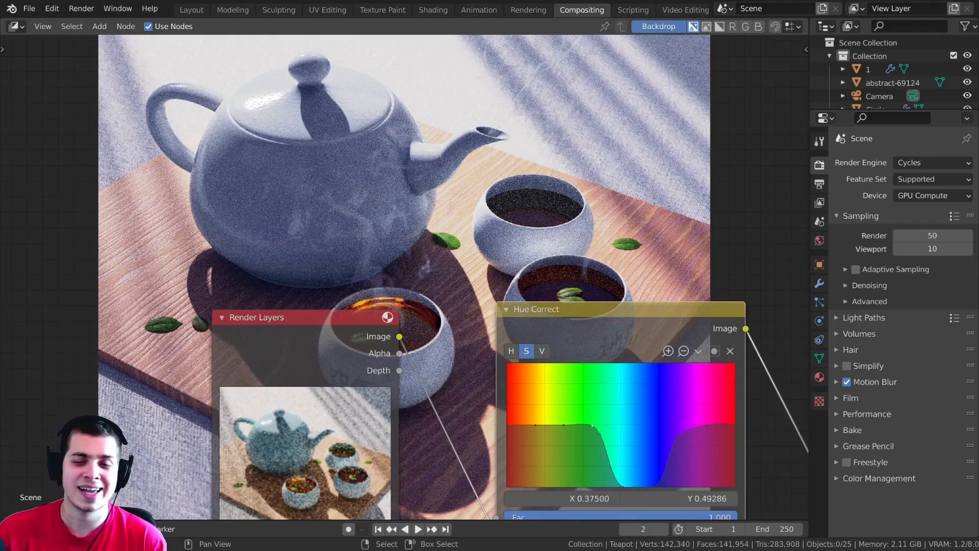
click(679, 439)
middle_drag(586, 186, 589, 150)
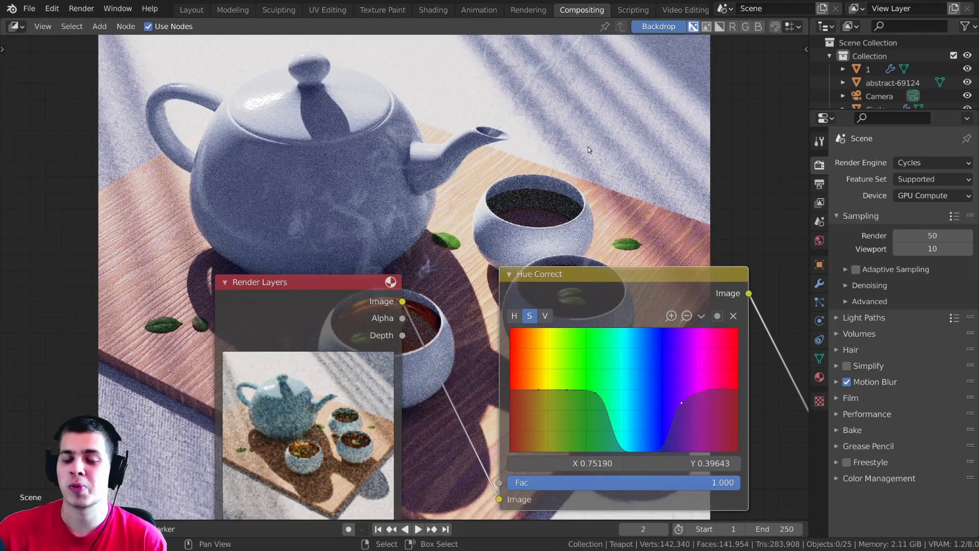
scroll(632, 307, up, 1)
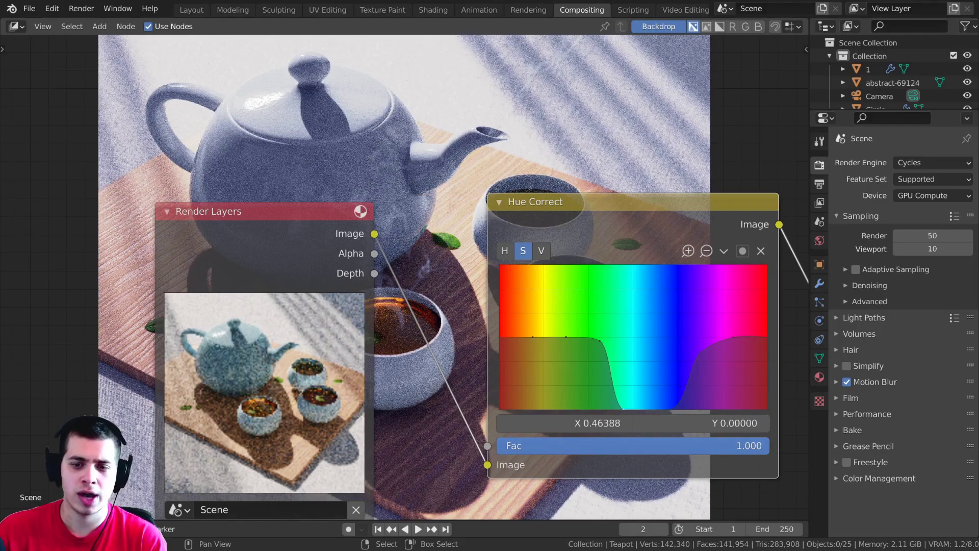
drag(673, 408, 694, 409)
drag(694, 409, 694, 409)
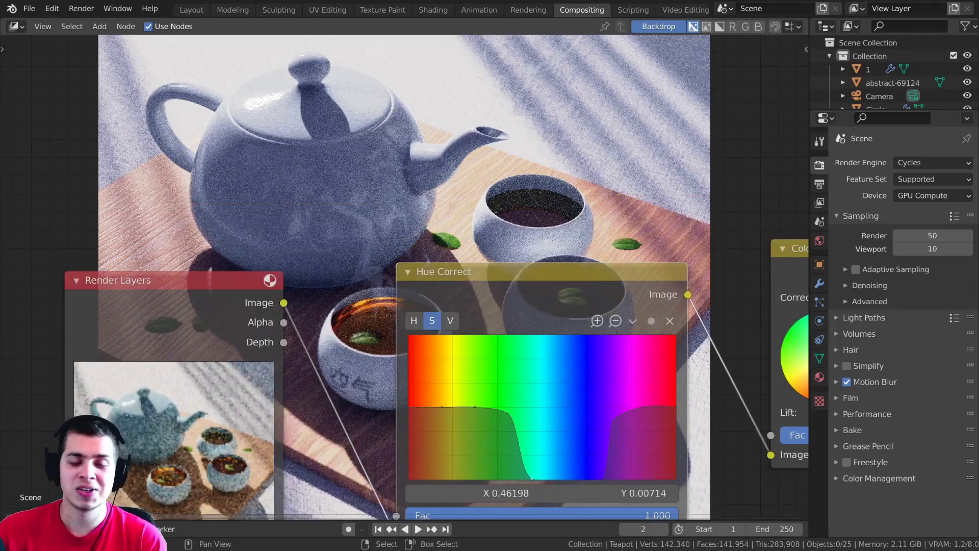
Raise the cyan-to-blue range of the saturation curve to its maximum and bring the neighbouring green and magenta points to about 0.51
drag(535, 464, 540, 335)
drag(604, 478, 598, 335)
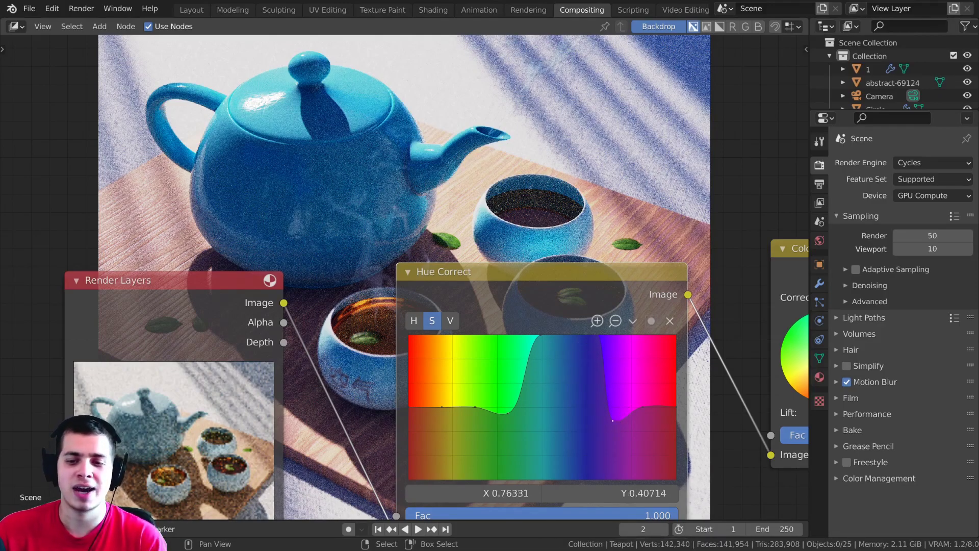
drag(617, 407, 621, 406)
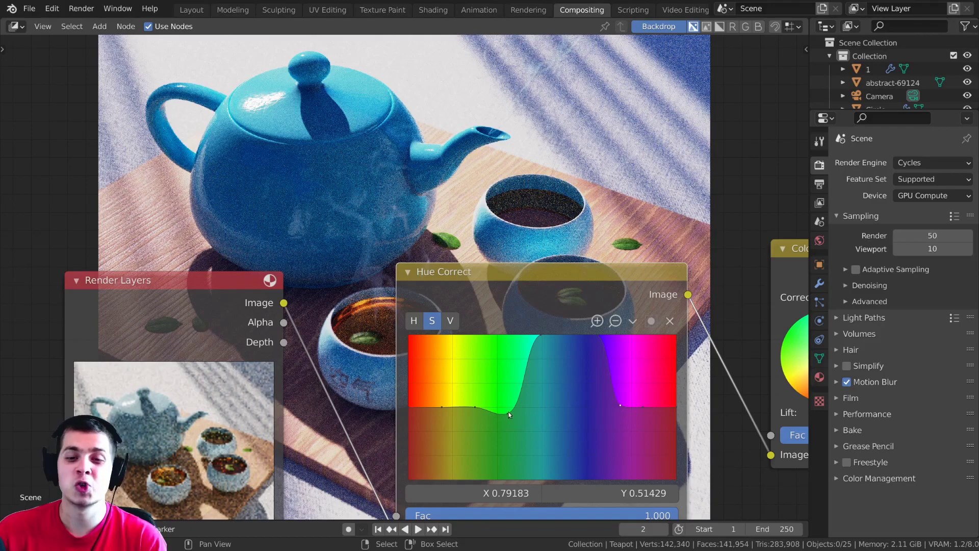
drag(503, 411, 500, 406)
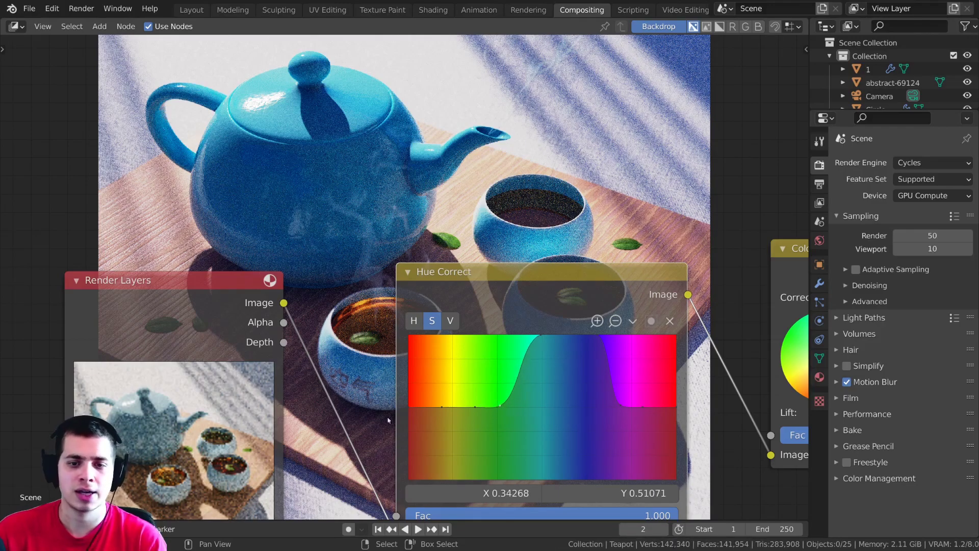
Lower the saturation curve's red point to 0, its orange-yellow point to about 0.31 and its magenta point to about 0.37
scroll(433, 418, down, 1)
scroll(447, 406, up, 1)
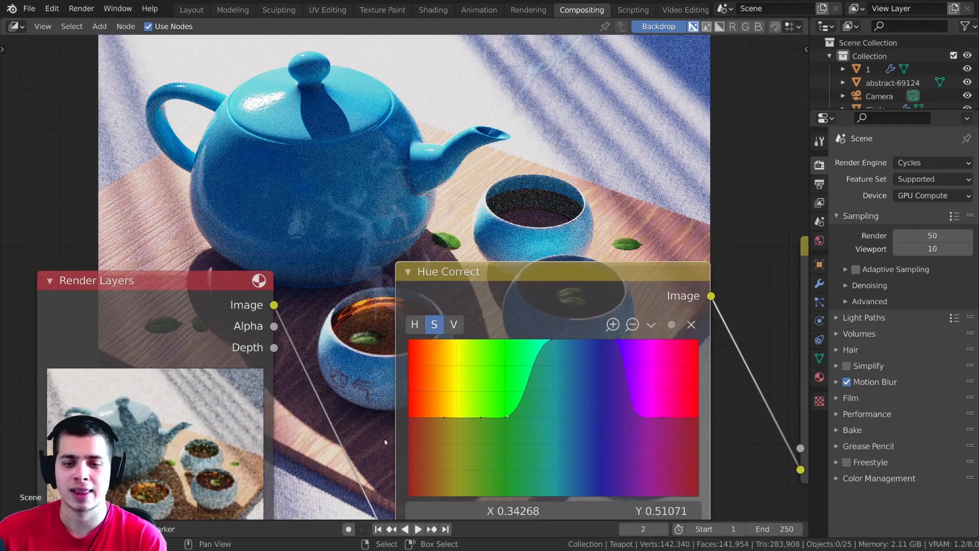
middle_drag(492, 426, 528, 417)
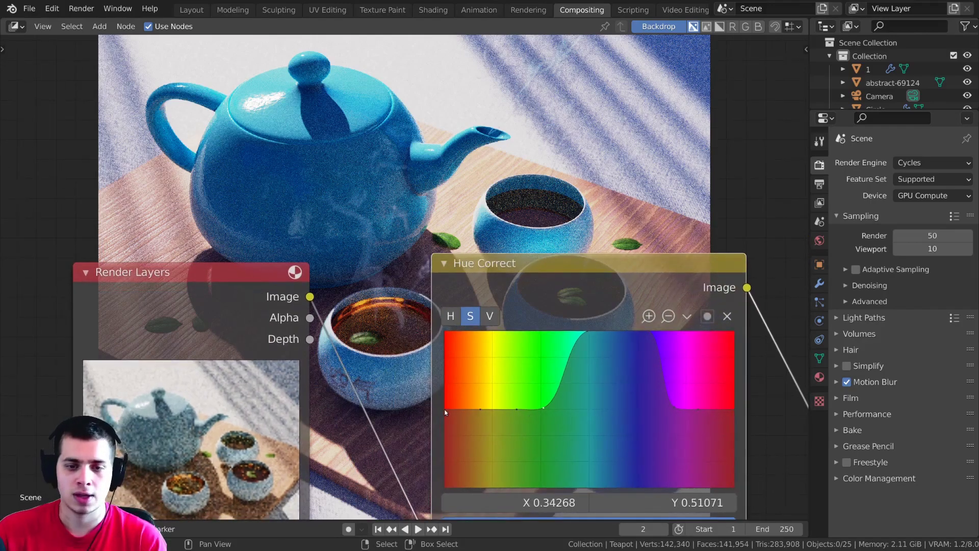
scroll(445, 405, up, 1)
middle_drag(446, 399, 490, 385)
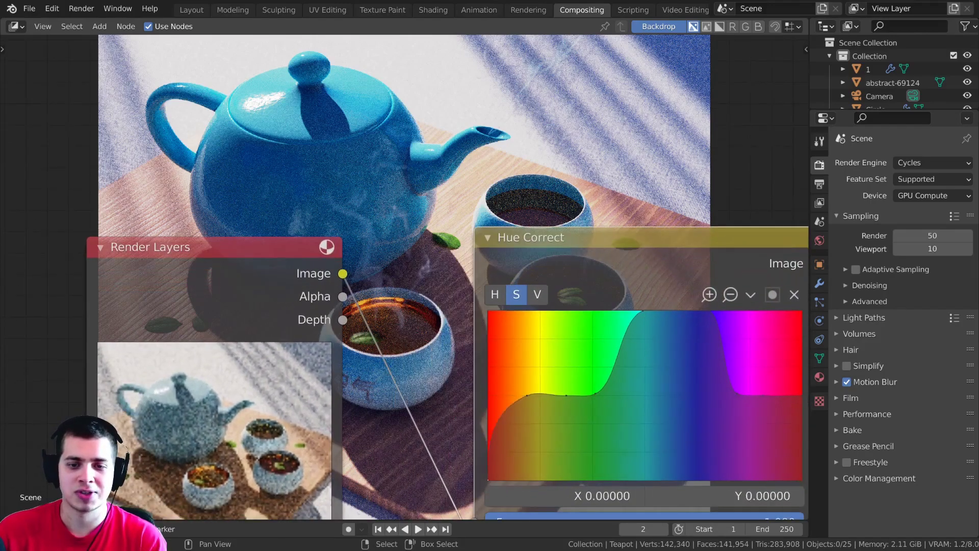
click(535, 390)
drag(532, 398, 531, 428)
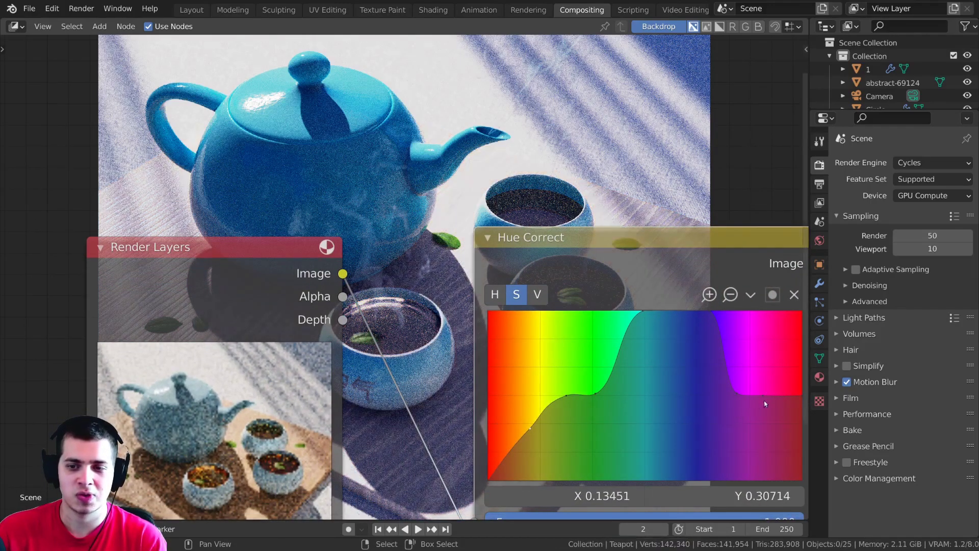
drag(761, 408, 758, 417)
middle_drag(397, 219, 485, 498)
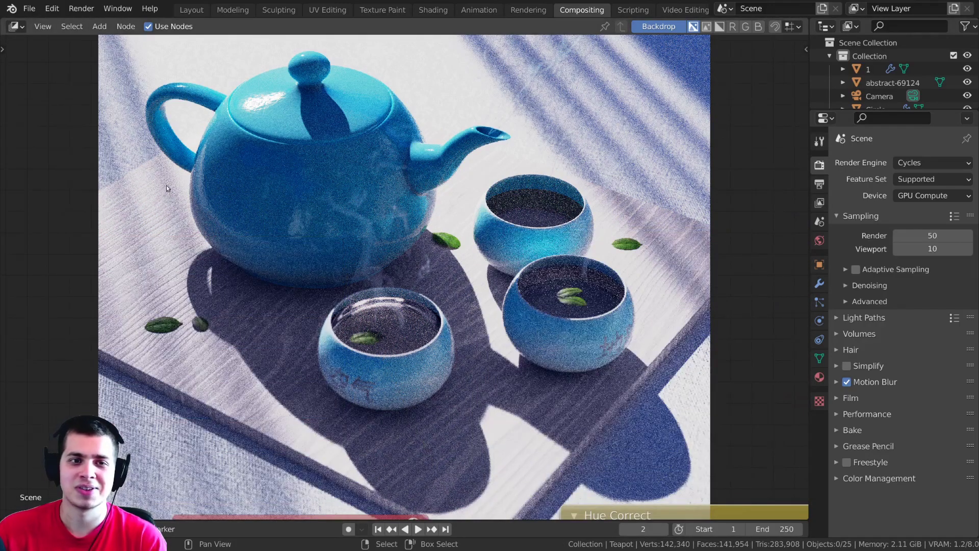
scroll(415, 275, down, 3)
middle_drag(482, 440, 499, 409)
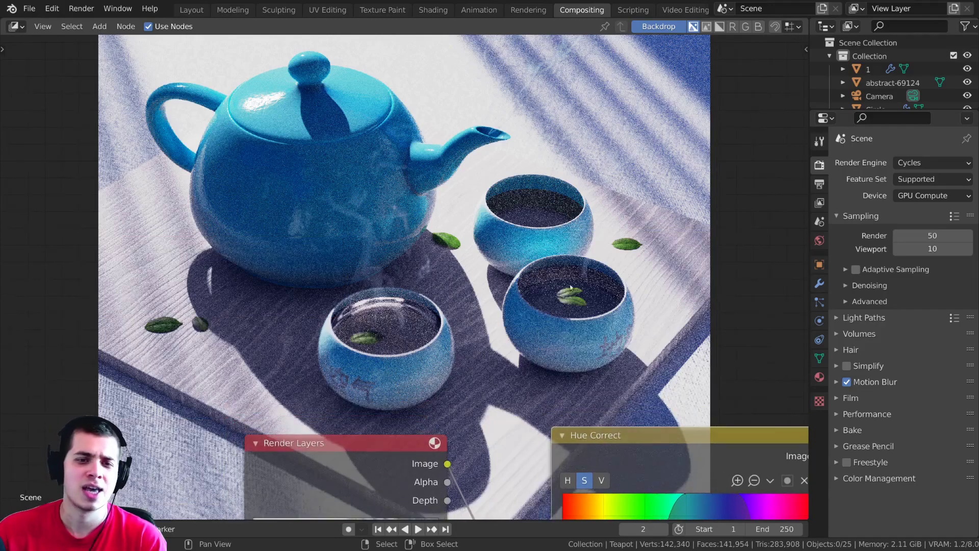
Delete the Hue Correct node and link the Render Layers Image output directly to the Color Balance Image input
scroll(537, 272, up, 1)
middle_drag(565, 283, 439, 177)
scroll(568, 351, down, 2)
middle_drag(556, 356, 512, 234)
drag(497, 213, 501, 219)
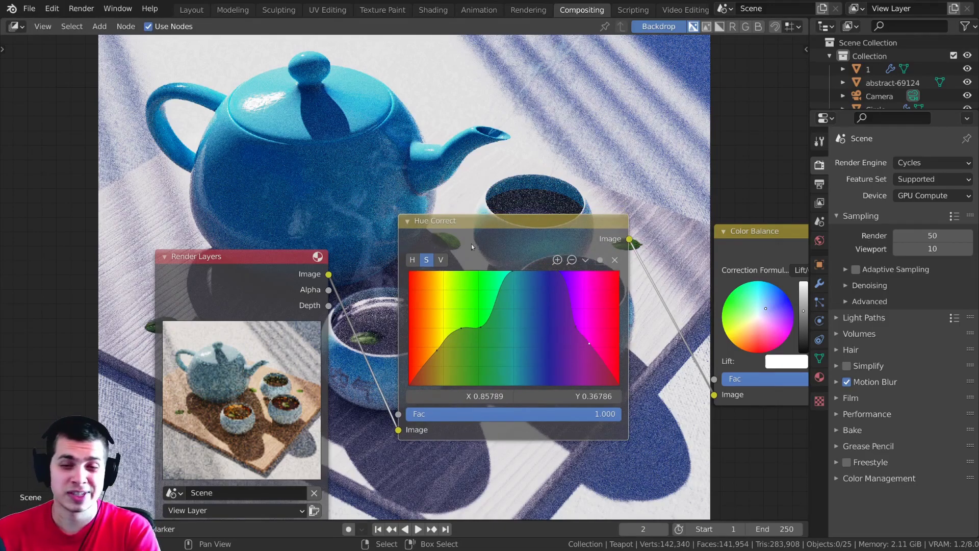
key(x)
drag(328, 274, 714, 394)
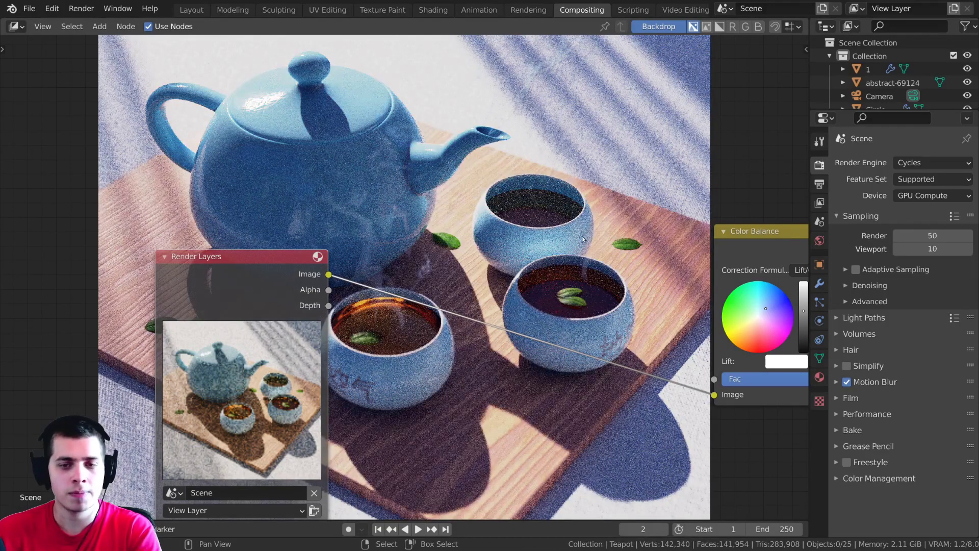
Undo the deletion of the Hue Correct node and shift the restored node slightly
key(ctrl+z)
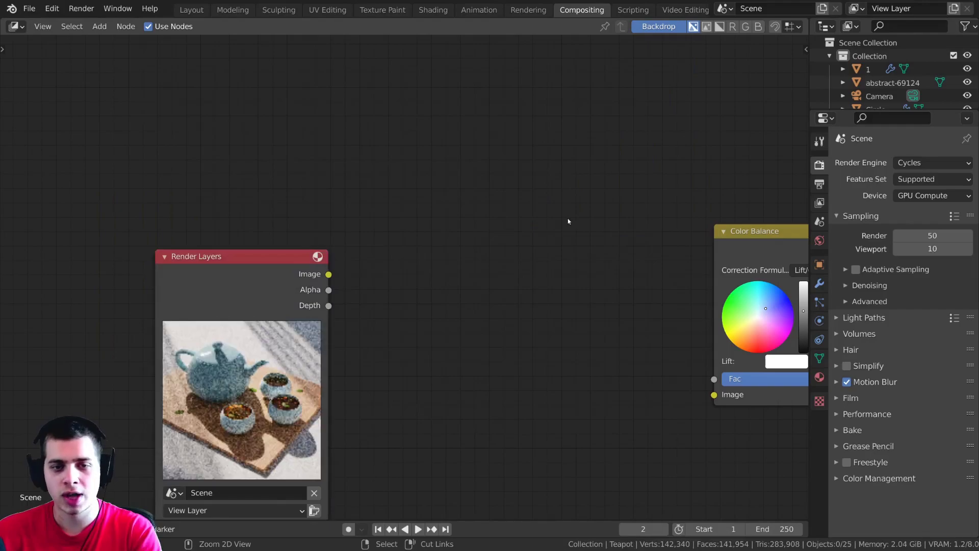
key(ctrl+z)
drag(517, 247, 506, 214)
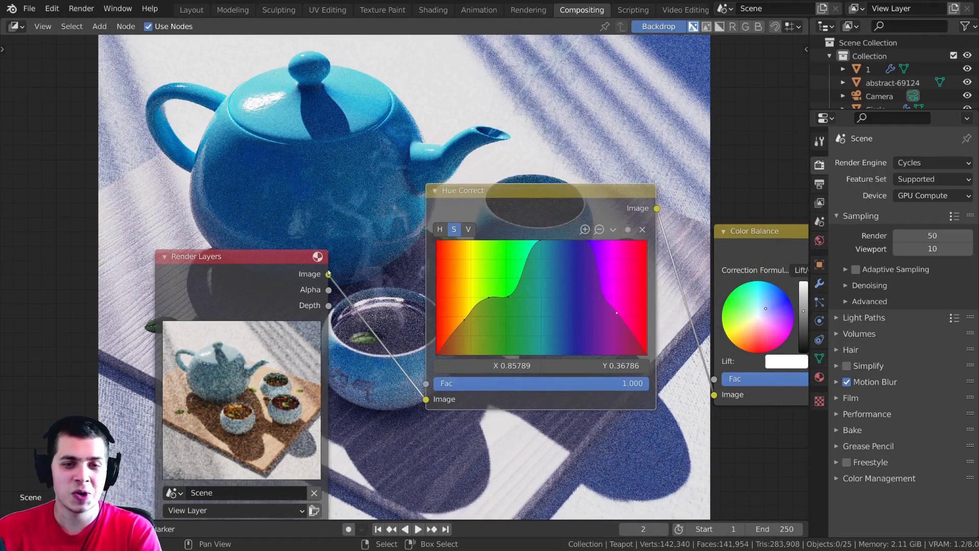
Delete the Hue Correct node again and manually reconnect the Render Layers image to the Color Balance node
drag(546, 210, 535, 212)
key(x)
key(ctrl+z)
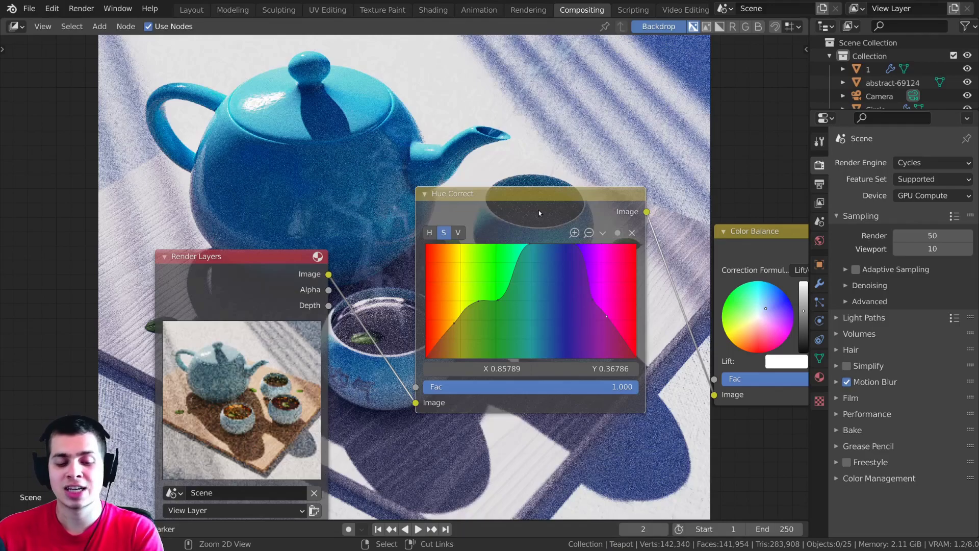
key(ctrl+x)
middle_drag(539, 210, 521, 198)
drag(298, 239, 707, 362)
middle_drag(591, 303, 585, 302)
Undo the manual removal, then delete the Hue Correct node with its link automatically reconnected
key(ctrl+z)
key(ctrl+z)
key(ctrl+z)
drag(475, 173, 479, 189)
key(ctrl+x)
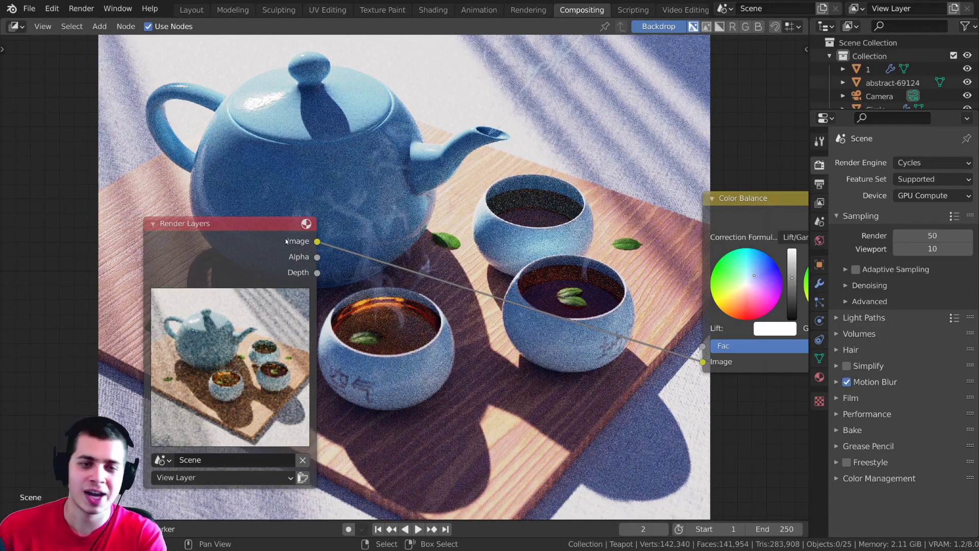
Unmute the Denoise node between the RGB Curves node and the Viewer and Composite outputs
scroll(284, 252, down, 5)
middle_drag(284, 252, 259, 259)
drag(258, 258, 279, 271)
middle_drag(699, 239, 397, 253)
scroll(397, 254, up, 1)
drag(396, 256, 363, 258)
scroll(363, 258, down, 3)
middle_drag(745, 220, 610, 262)
scroll(612, 261, up, 2)
mouse_move(615, 257)
mouse_down()
mouse_move(627, 265)
mouse_move(617, 259)
mouse_up()
key(Home)
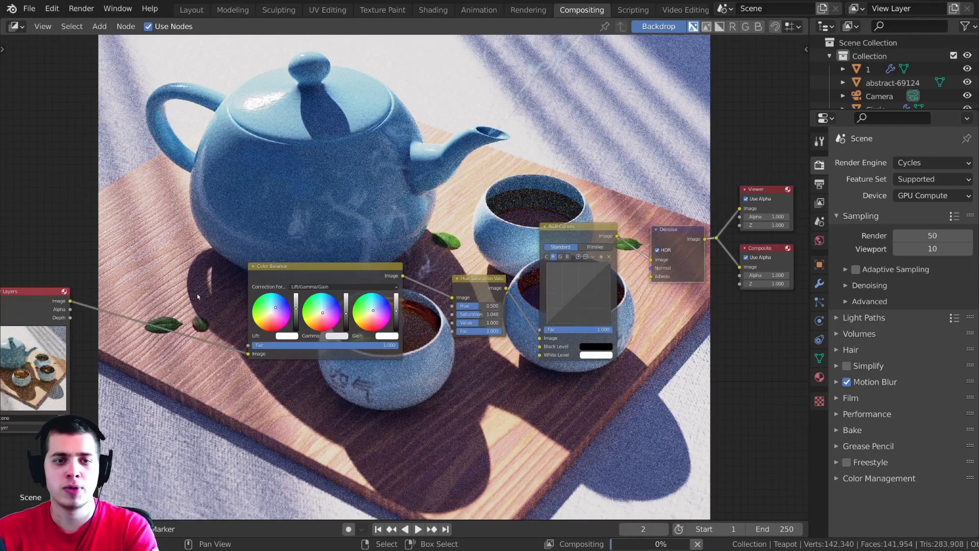
Shift the Render Layers node, add a Blur node and insert it between the Render Layers and Color Balance nodes
drag(49, 302, 164, 296)
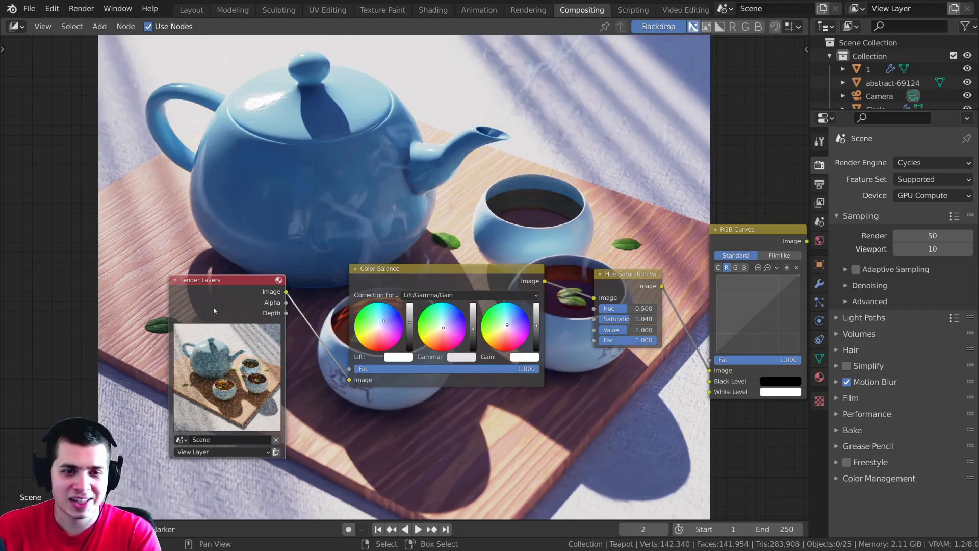
drag(214, 310, 277, 295)
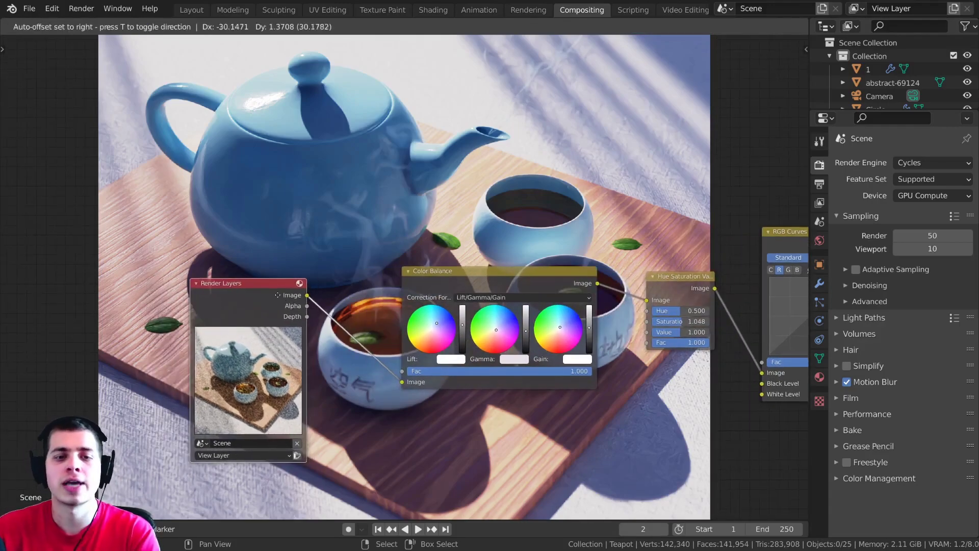
middle_drag(278, 295, 449, 245)
scroll(449, 243, up, 3)
key(shift+a)
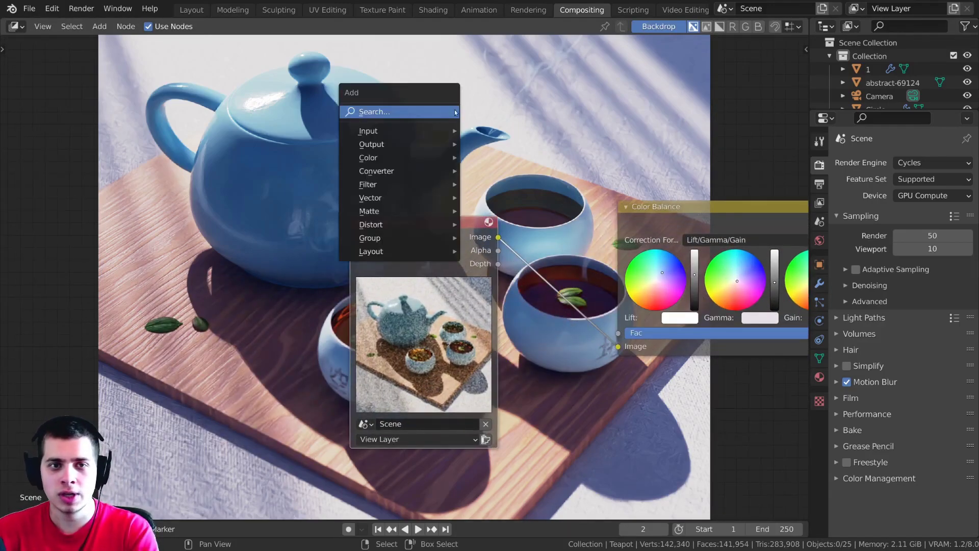
click(394, 113)
text(blu)
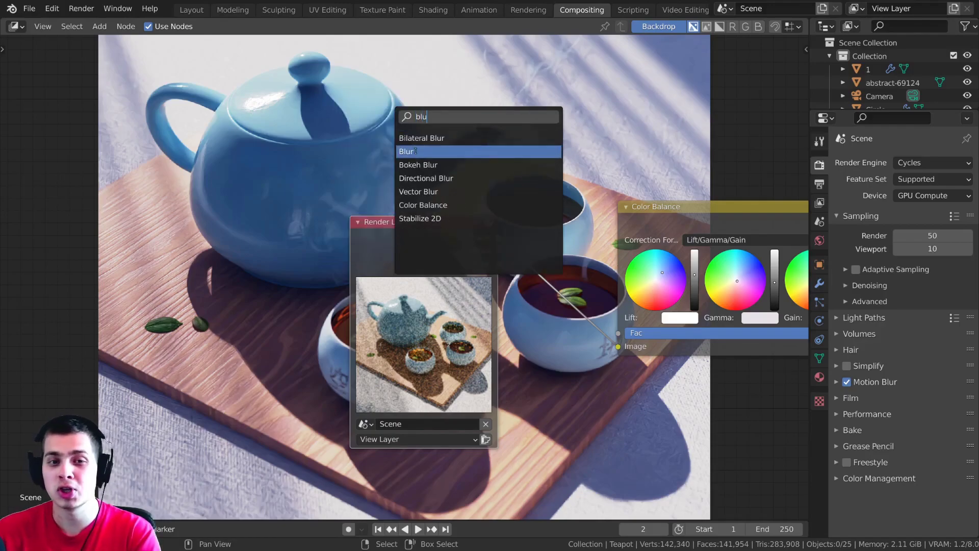
click(416, 151)
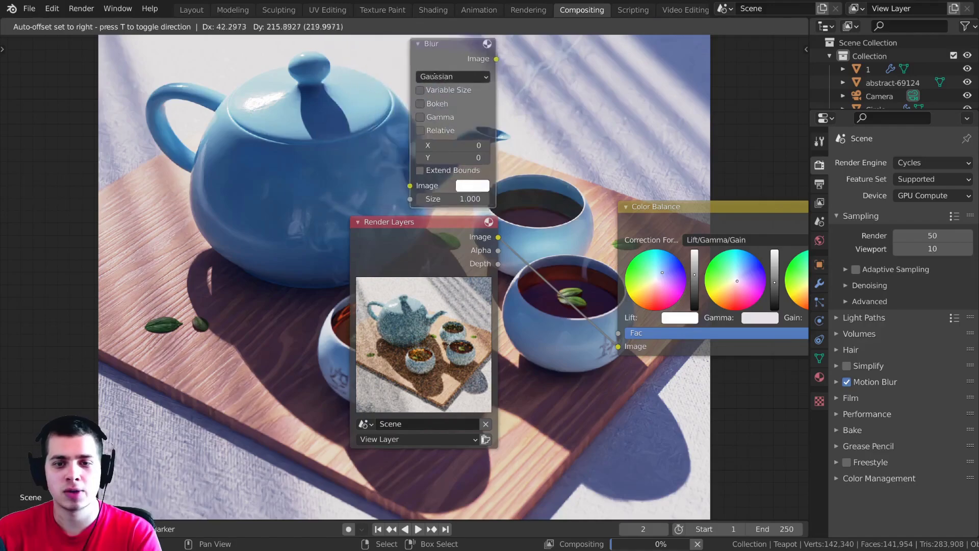
click(572, 270)
drag(527, 164, 525, 183)
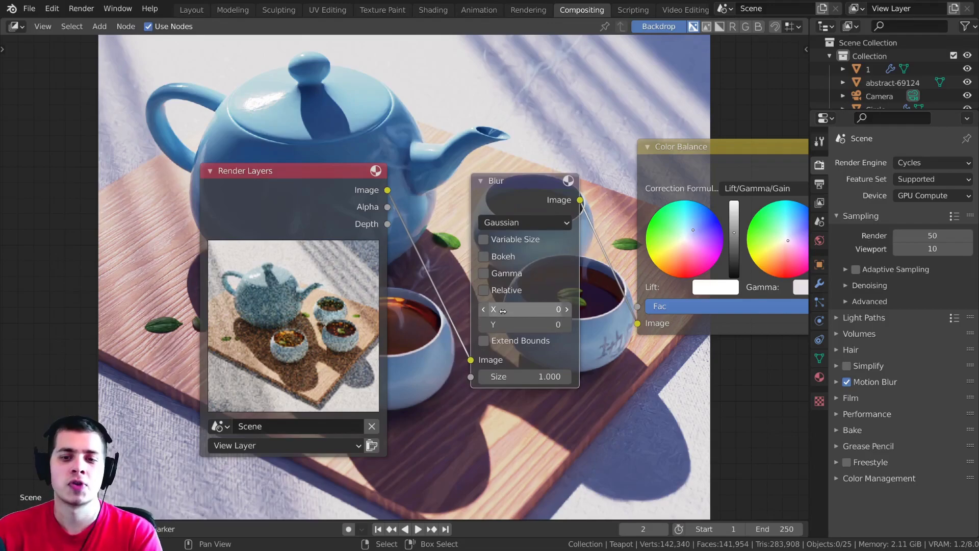
Set the Blur node's X size to 16 and shift the Render Layers node slightly away from it
drag(526, 310, 536, 309)
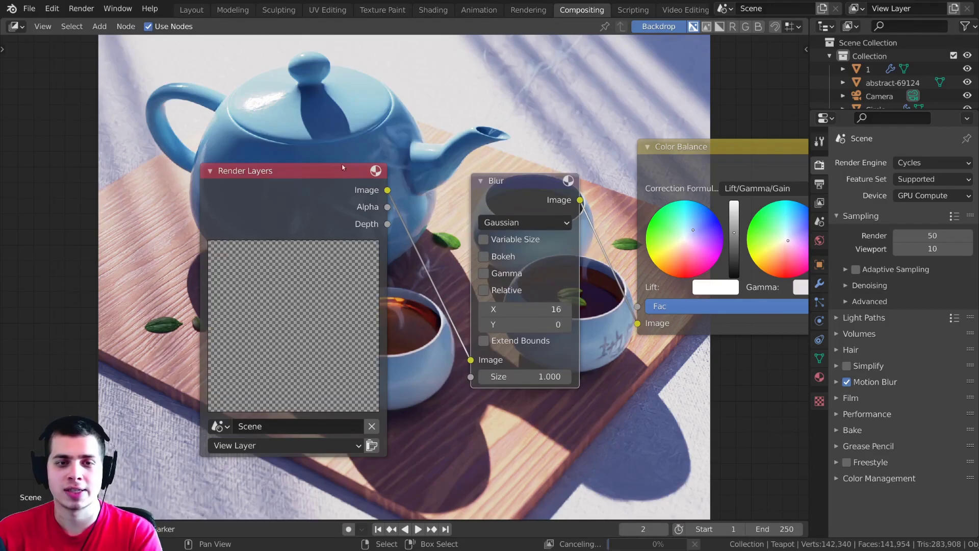
middle_drag(331, 200, 325, 244)
drag(325, 243, 296, 276)
middle_drag(297, 276, 299, 289)
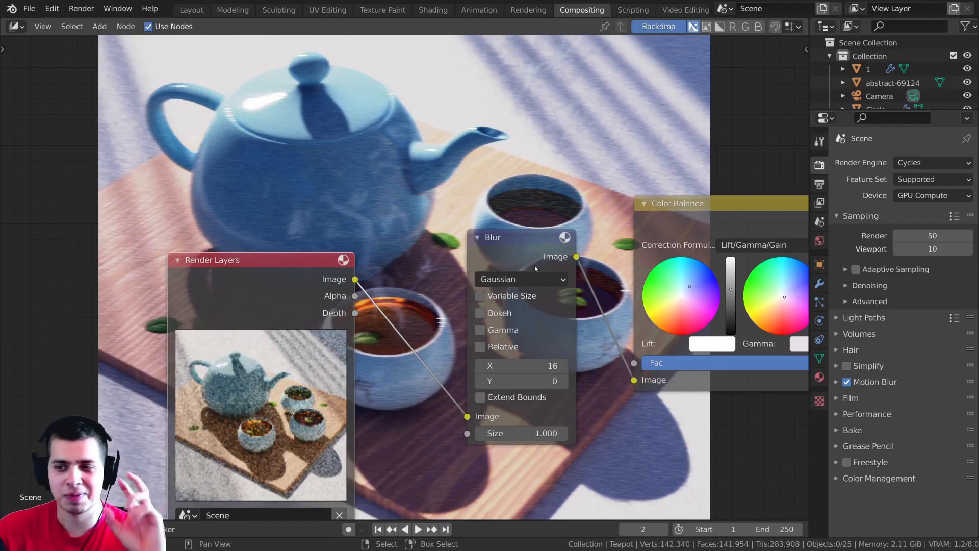
Reset the Blur node's X size to 0, and try a blur of 20 in both X and Y
click(522, 367)
text(0)
key(Return)
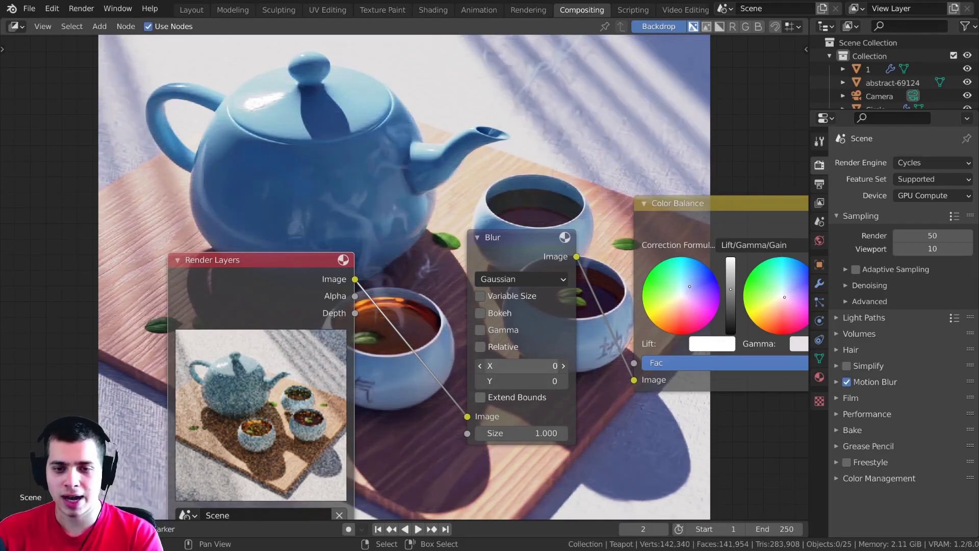
click(510, 367)
key(Return)
drag(510, 367, 558, 380)
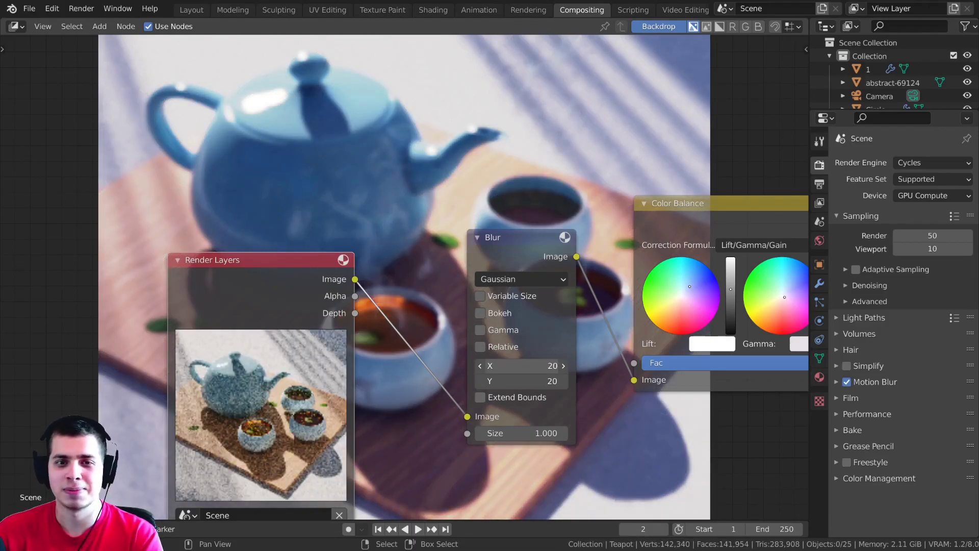
Reset the Blur node's X and Y sizes to 0 and delete the node with its link automatically reconnected
drag(558, 380, 511, 367)
drag(519, 241, 512, 232)
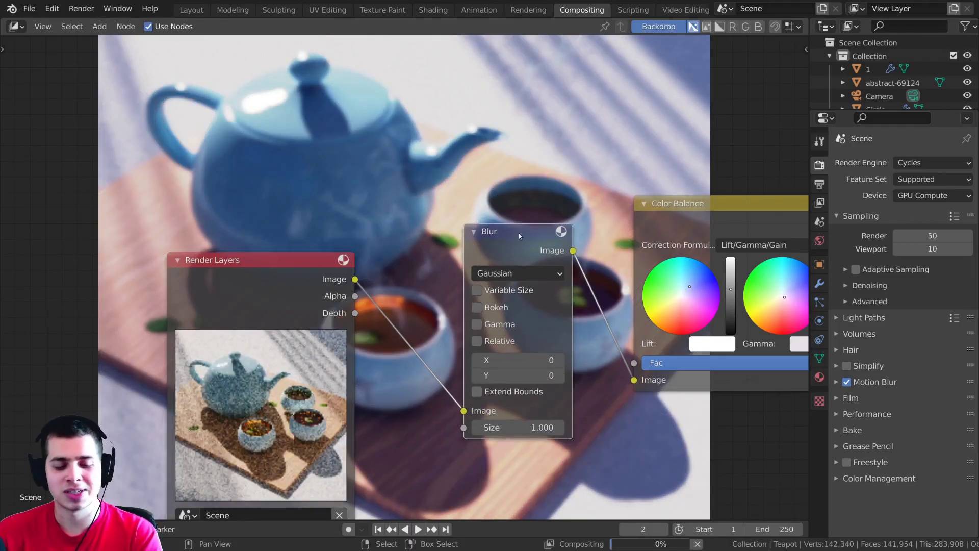
scroll(480, 427, down, 3)
key(ctrl+x)
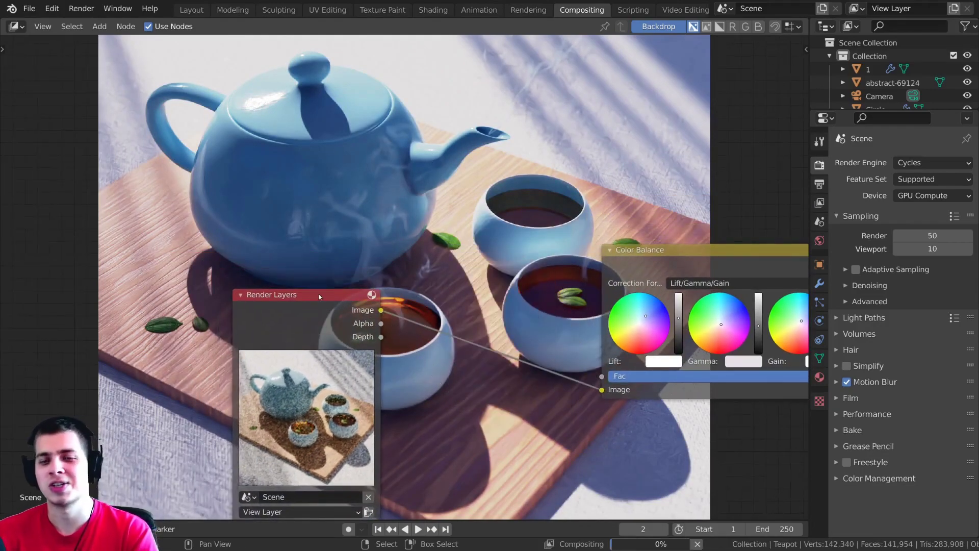
Move the Render Layers node slightly down and away from the Color Balance node
drag(307, 310, 309, 323)
scroll(482, 239, up, 2)
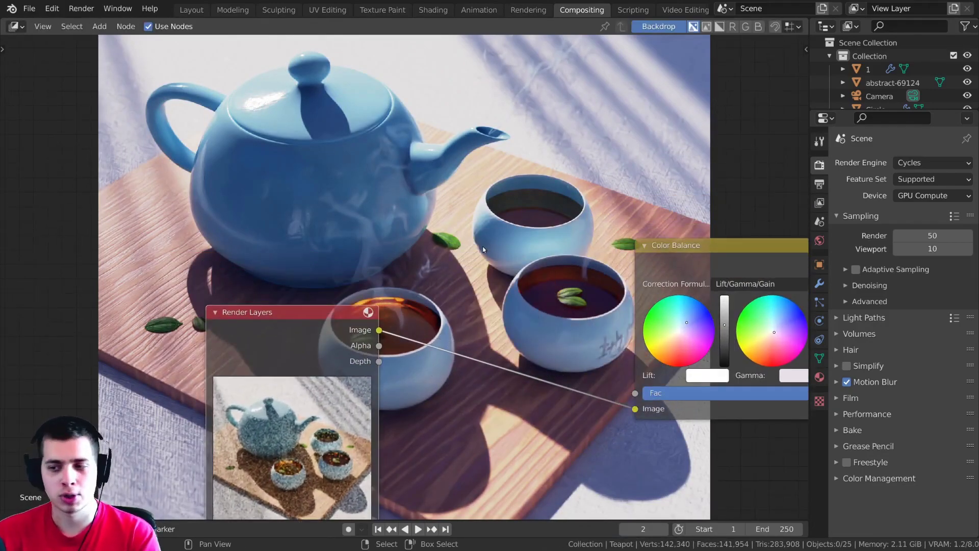
middle_drag(249, 319, 239, 287)
drag(274, 331, 266, 334)
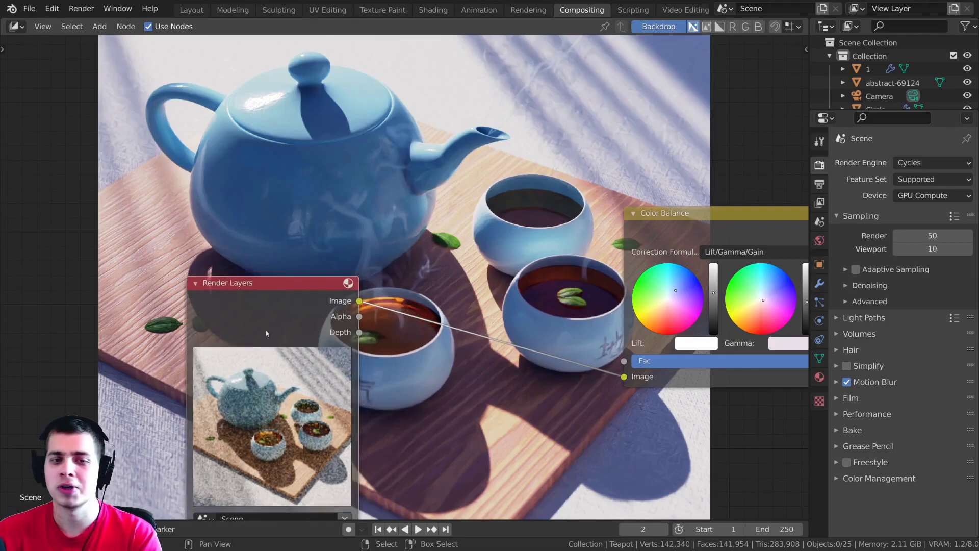
click(447, 192)
middle_drag(447, 192, 458, 195)
scroll(461, 116, up, 1)
scroll(454, 129, down, 1)
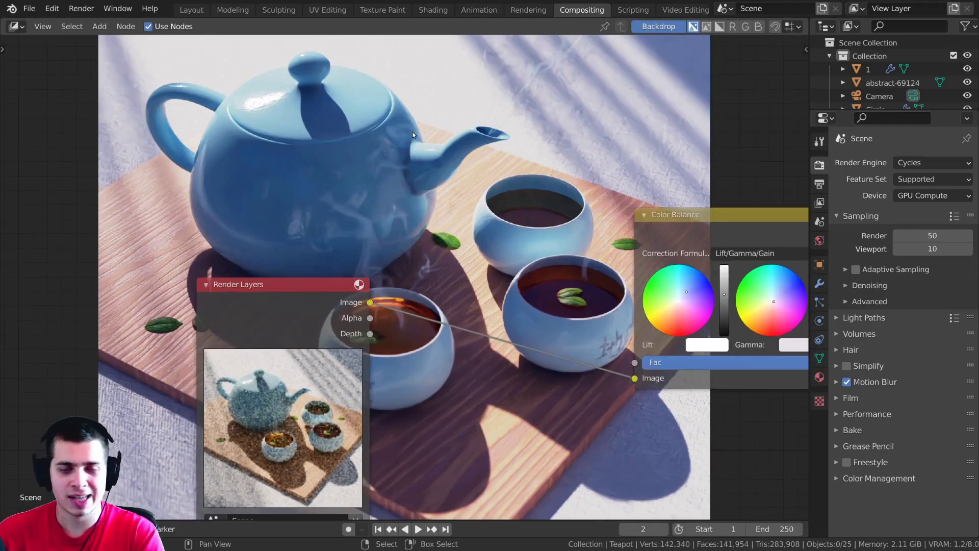
Add a Glare filter node on the link between the Denoise node and the Viewer and Composite outputs
key(shift+a)
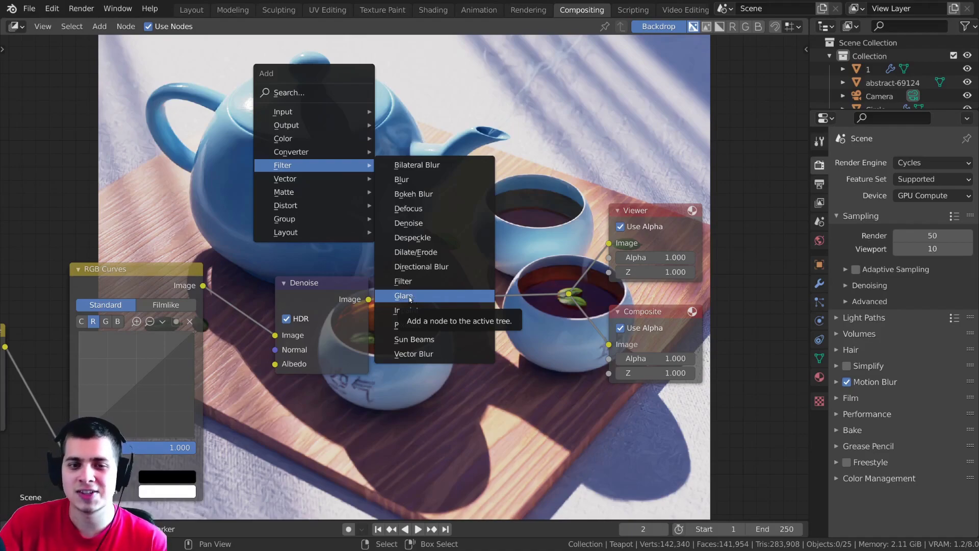
click(409, 297)
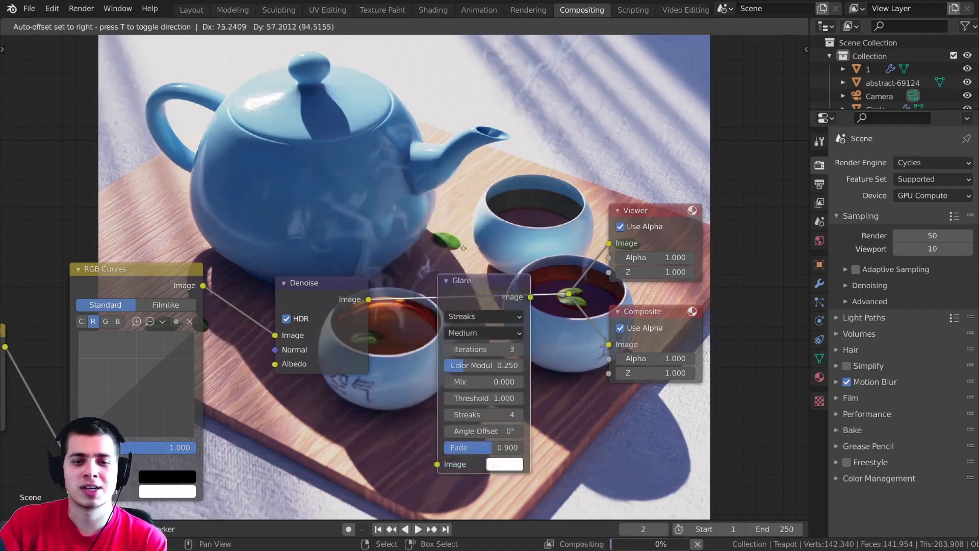
click(480, 277)
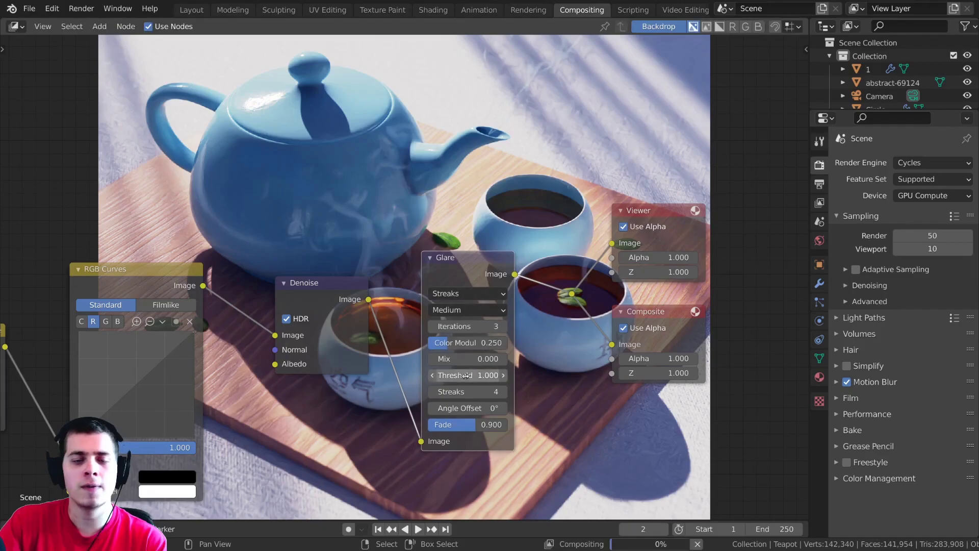
scroll(481, 306, up, 2)
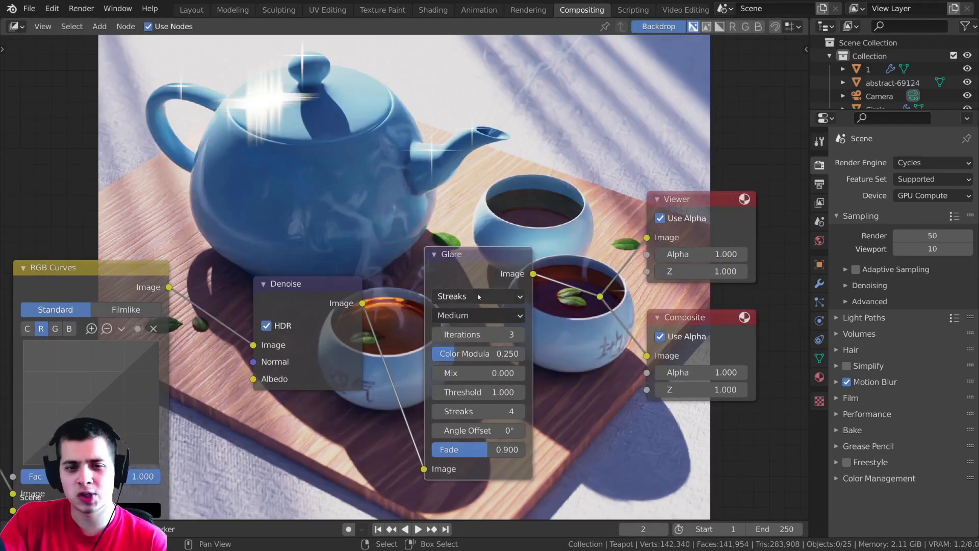
click(476, 294)
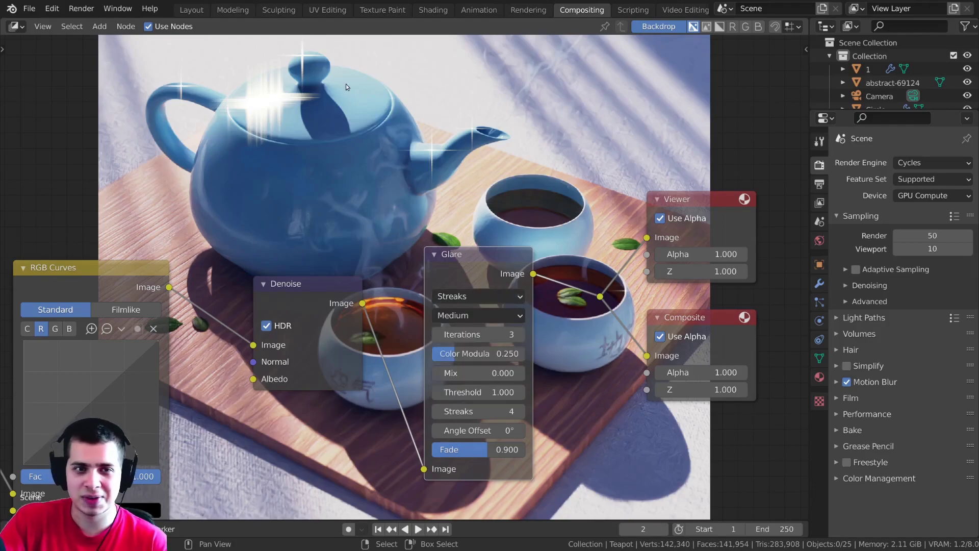
scroll(443, 141, up, 3)
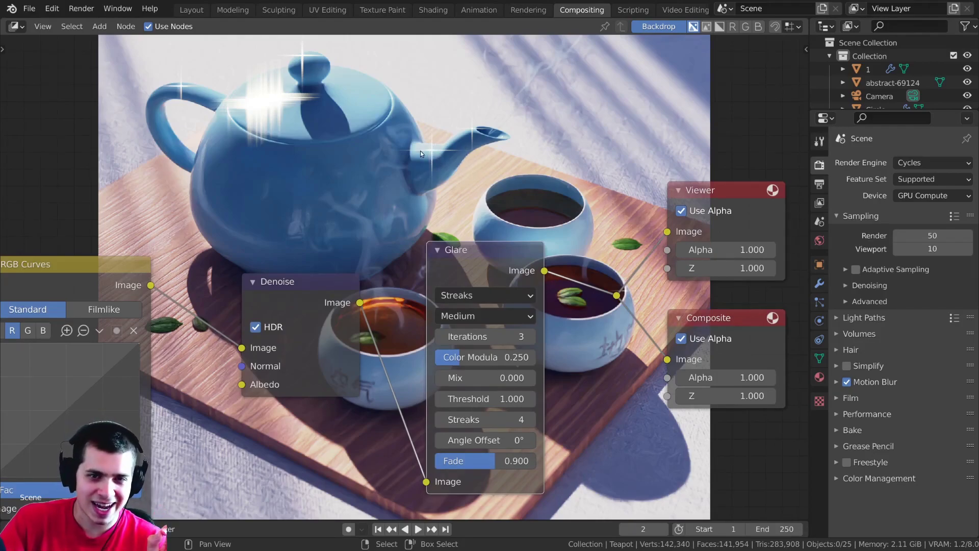
drag(473, 261, 456, 258)
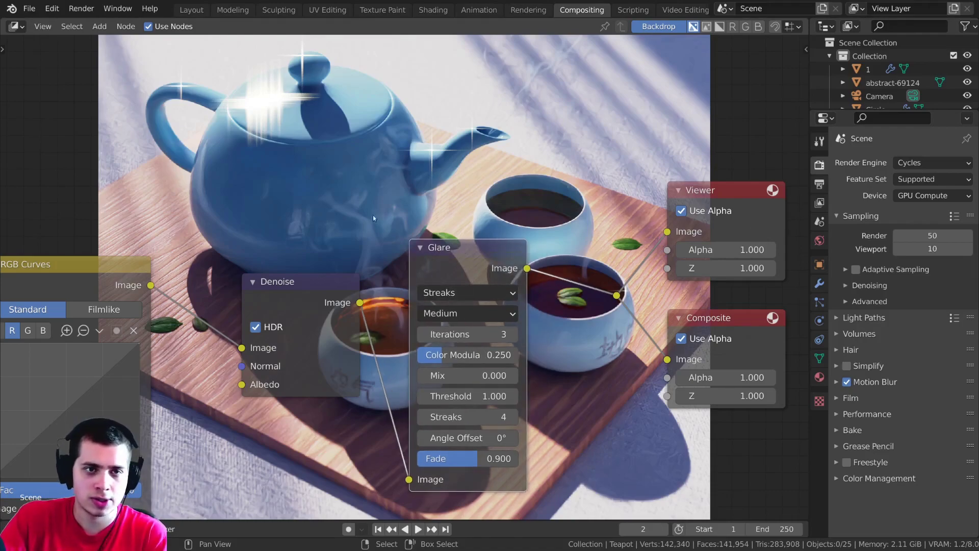
Try the Ghosts glare type on the Glare node and shift the node slightly
click(459, 293)
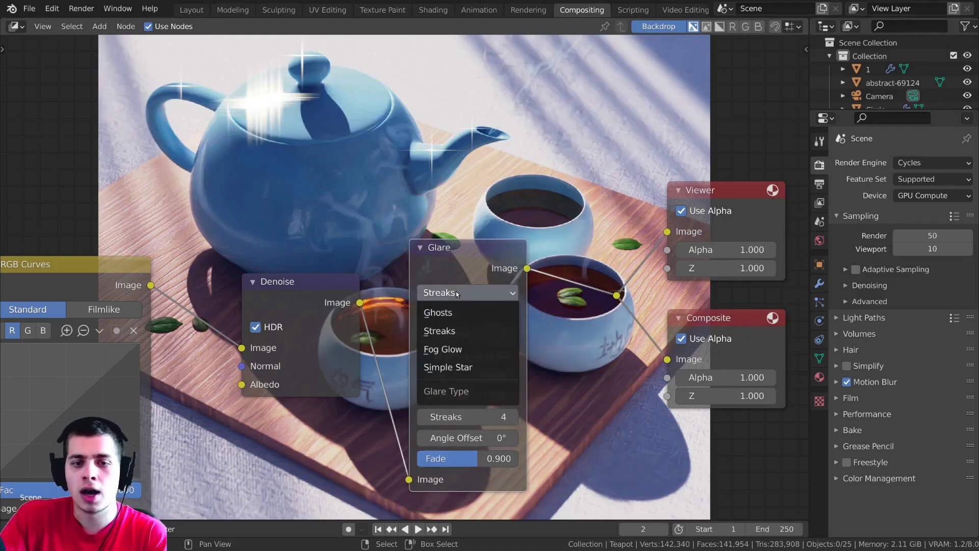
click(446, 316)
drag(420, 247, 414, 249)
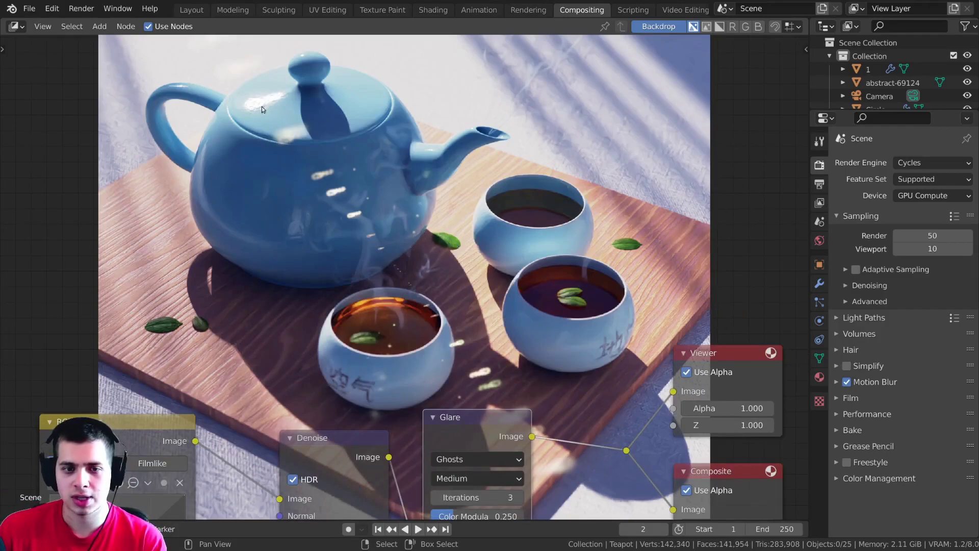
middle_drag(456, 415, 440, 347)
drag(443, 354, 450, 354)
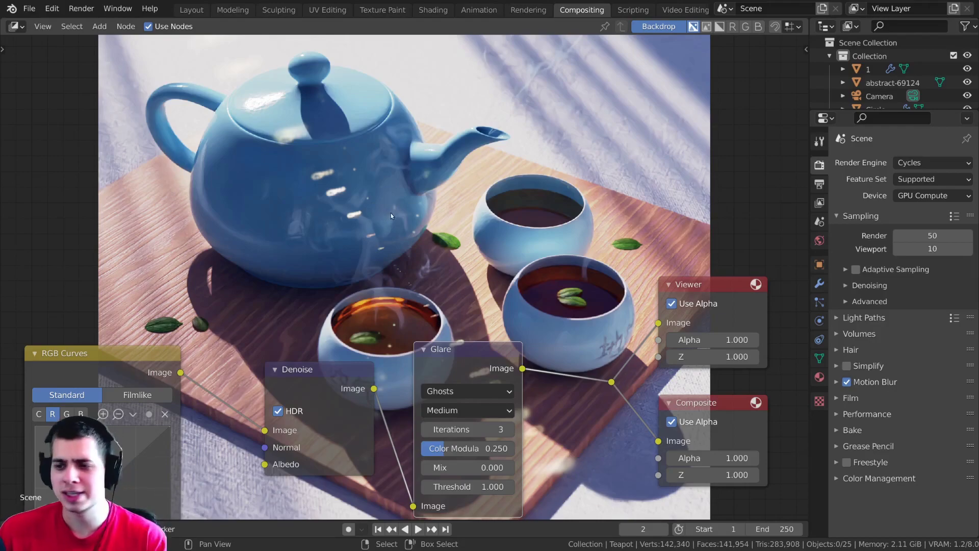
Set the Glare node's type to Fog Glow and adjust the node's position beside the Denoise node
scroll(391, 210, up, 1)
middle_drag(465, 346, 454, 333)
drag(487, 363, 482, 333)
scroll(481, 332, down, 1)
middle_drag(481, 333, 491, 317)
scroll(490, 317, up, 1)
click(453, 344)
click(453, 344)
click(453, 344)
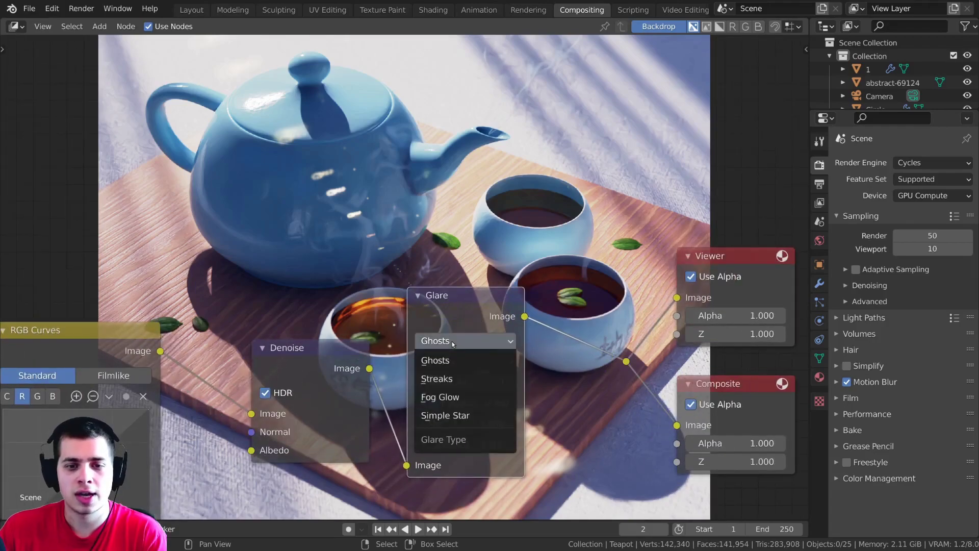
click(448, 399)
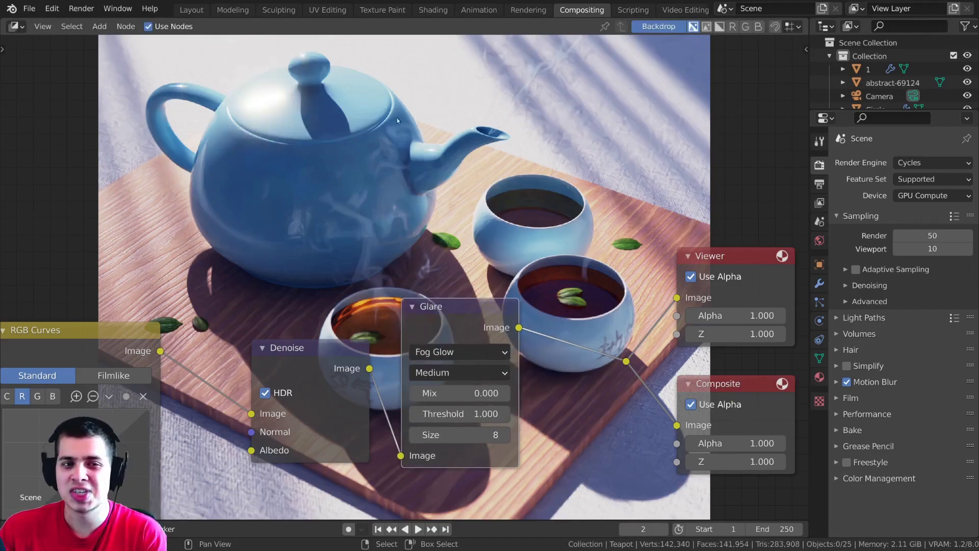
middle_drag(229, 163, 237, 198)
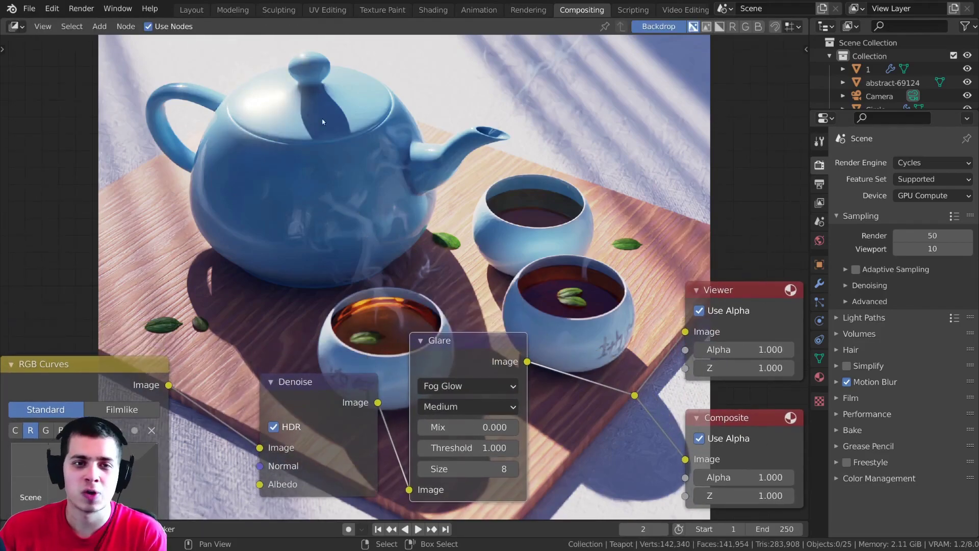
drag(433, 337, 435, 346)
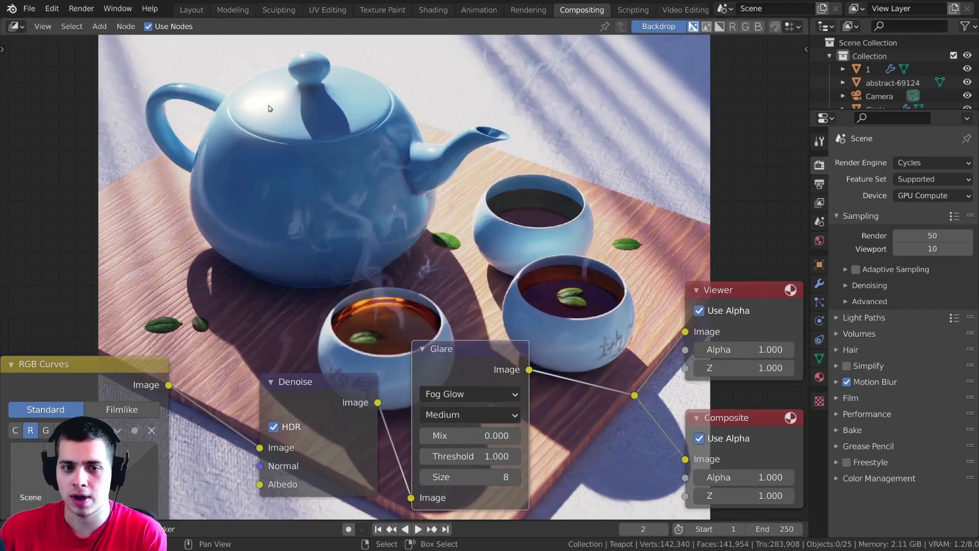
Compare the Fog Glow at High and Low quality on the Glare node
scroll(449, 408, up, 1)
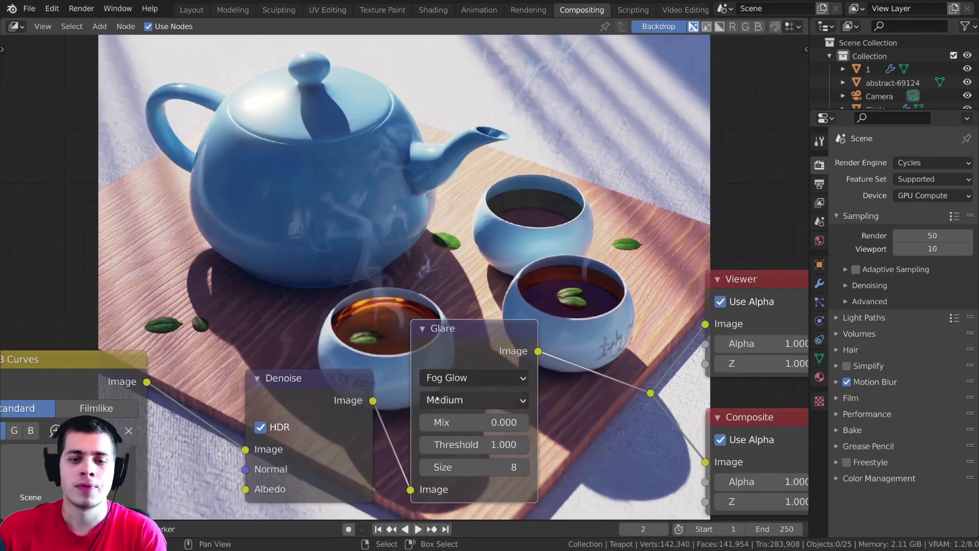
click(456, 404)
click(455, 420)
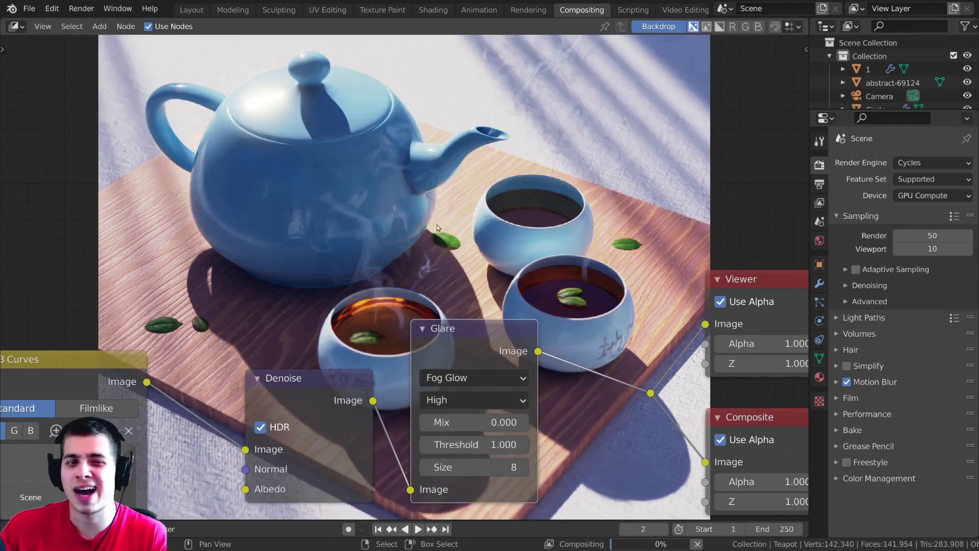
click(450, 400)
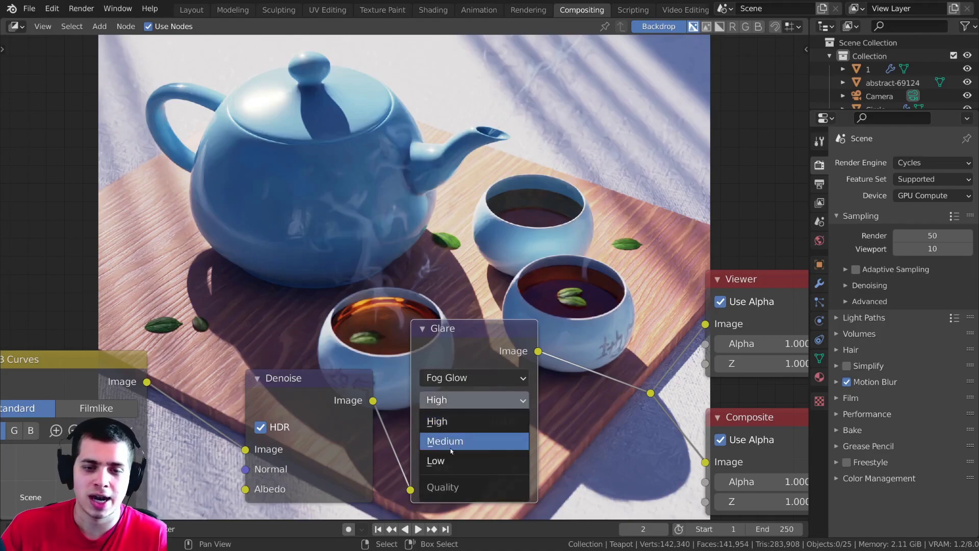
click(435, 461)
drag(463, 333, 468, 339)
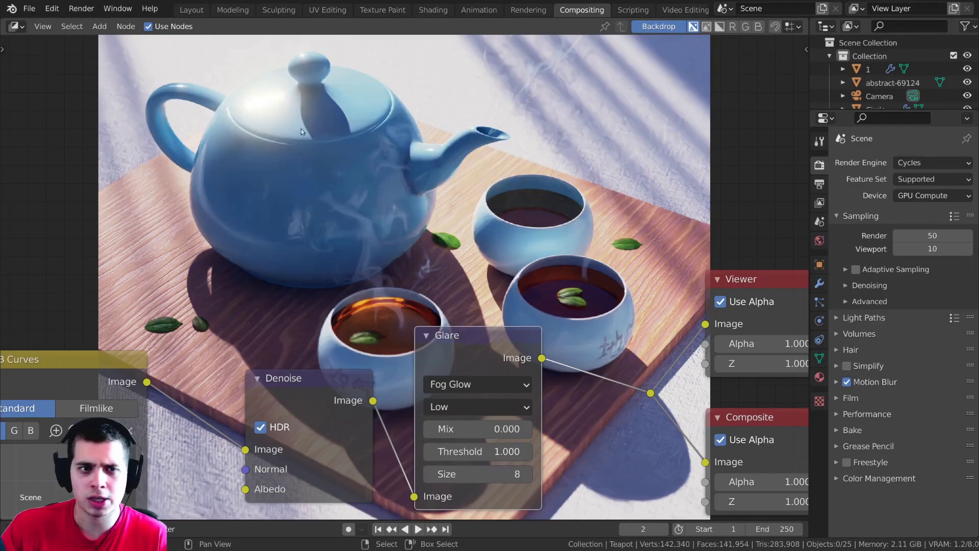
Set the Glare node's quality to High and move the node slightly away from the Denoise node
click(475, 415)
click(451, 429)
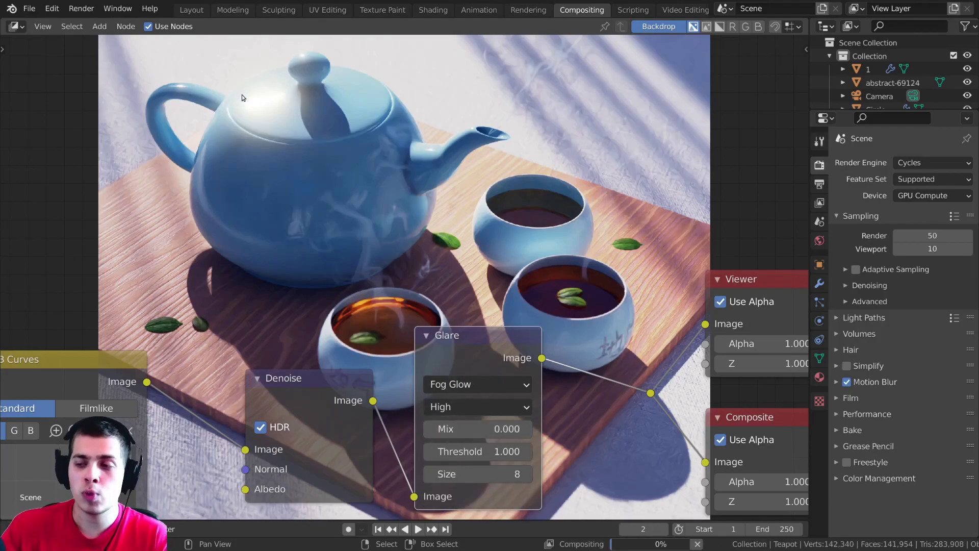
drag(480, 357, 494, 365)
middle_drag(478, 364, 492, 329)
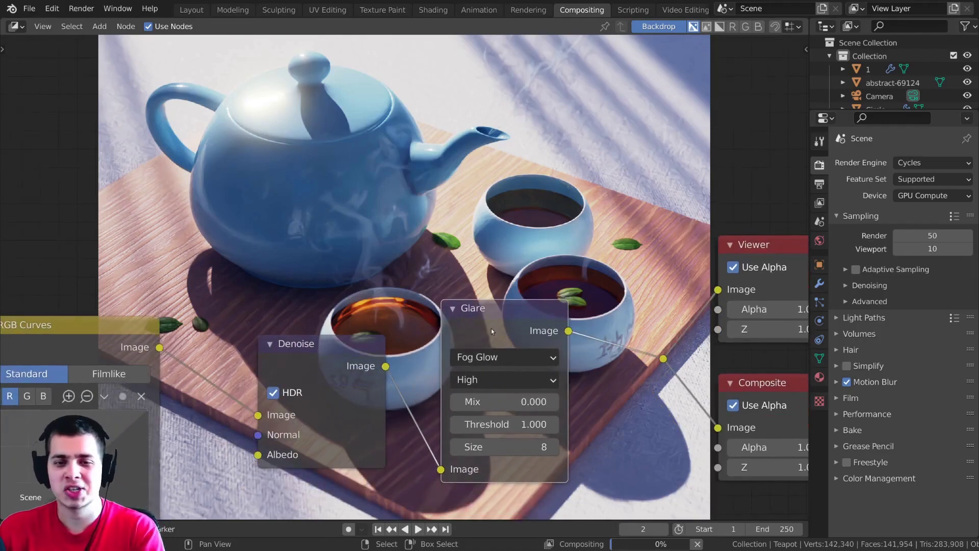
Duplicate the Fog Glow Glare node four times and chain the copies in series between the Denoise node and the outputs
drag(505, 320, 554, 312)
key(shift+d)
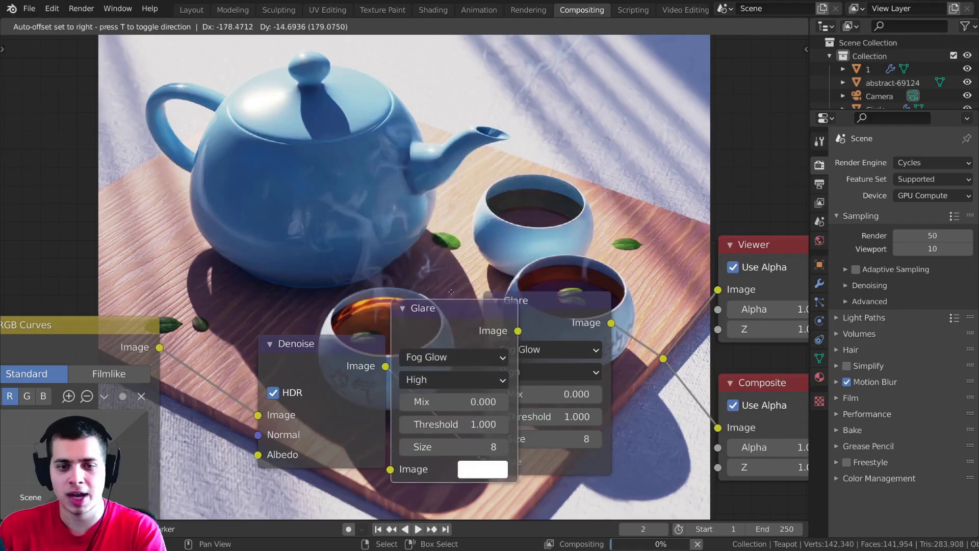
click(519, 288)
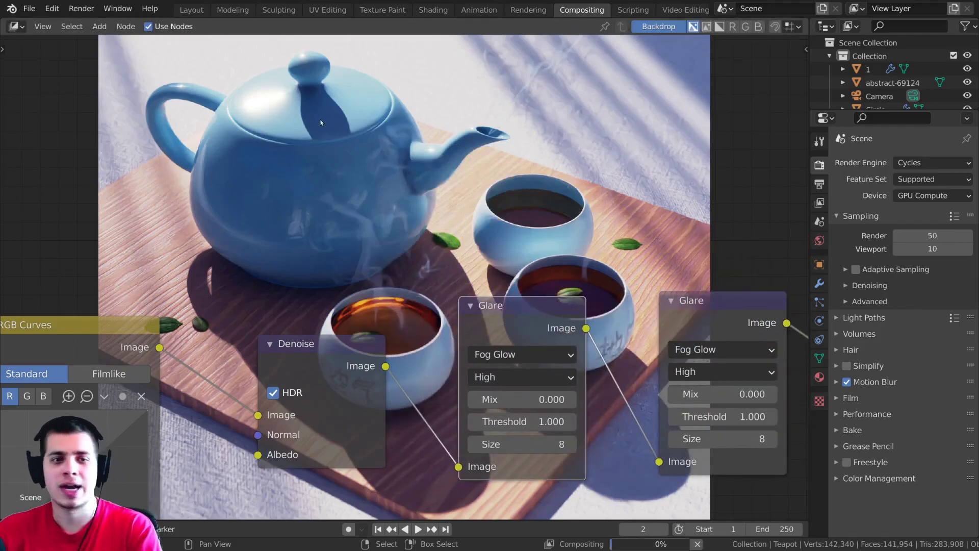
key(shift+d)
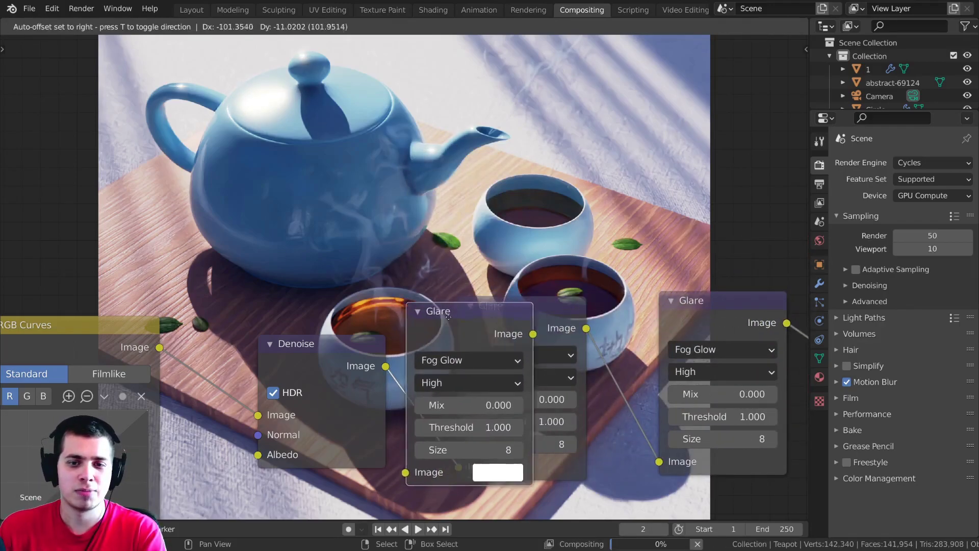
click(399, 315)
scroll(399, 314, down, 4)
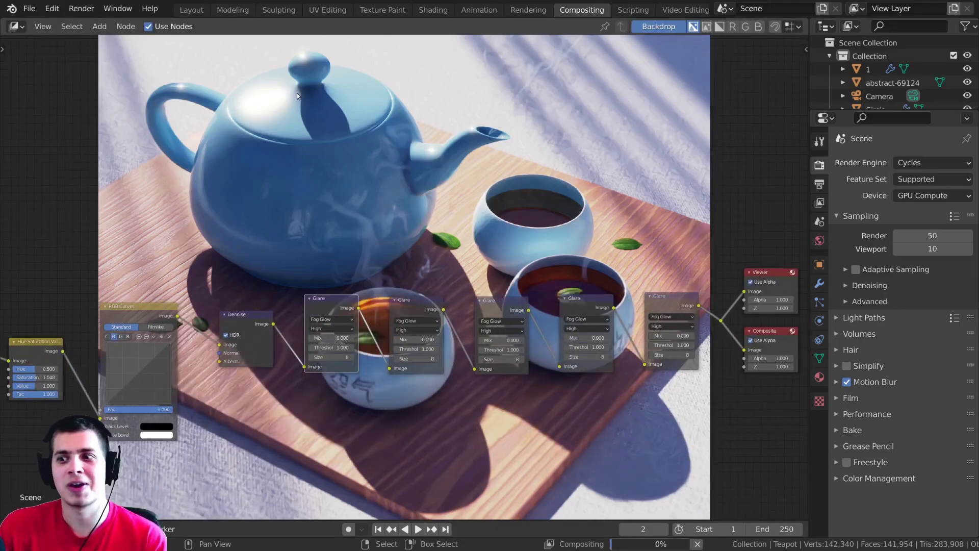
scroll(255, 293, up, 2)
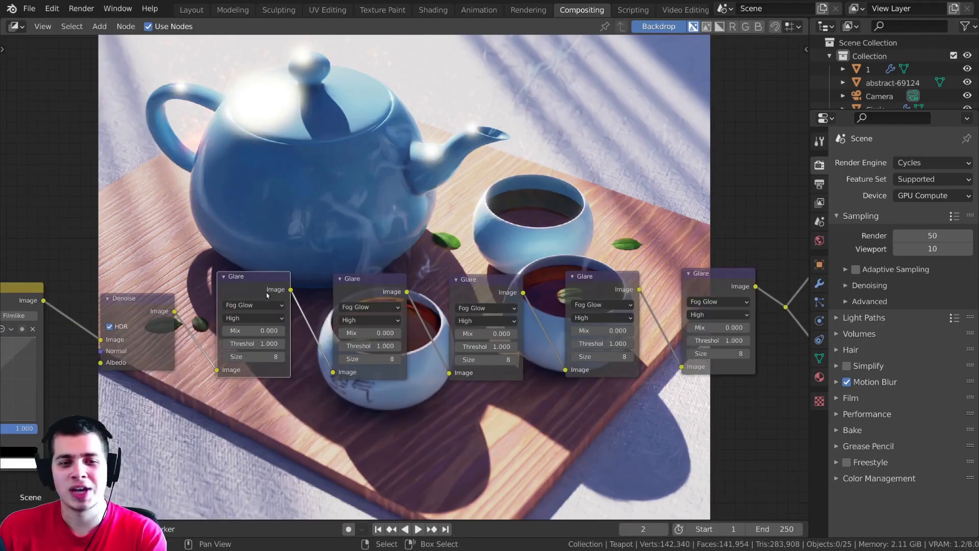
Delete the four extra Glare nodes while keeping the connection, and move the remaining Glare node close to the Denoise node
drag(272, 299, 278, 300)
key(ctrl+x)
click(370, 295)
key(ctrl+x)
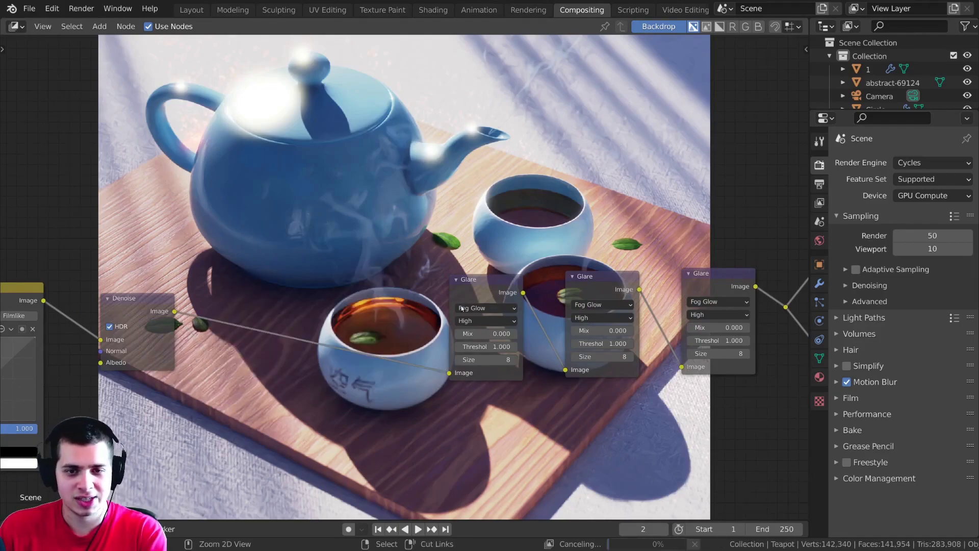
click(491, 287)
key(ctrl+x)
click(574, 283)
key(ctrl+x)
click(690, 275)
drag(691, 275, 387, 277)
scroll(387, 277, up, 3)
Try the Simple Star glare with 5 iterations and Rotate 45 off, and set the Glare node's type to Streaks
click(396, 286)
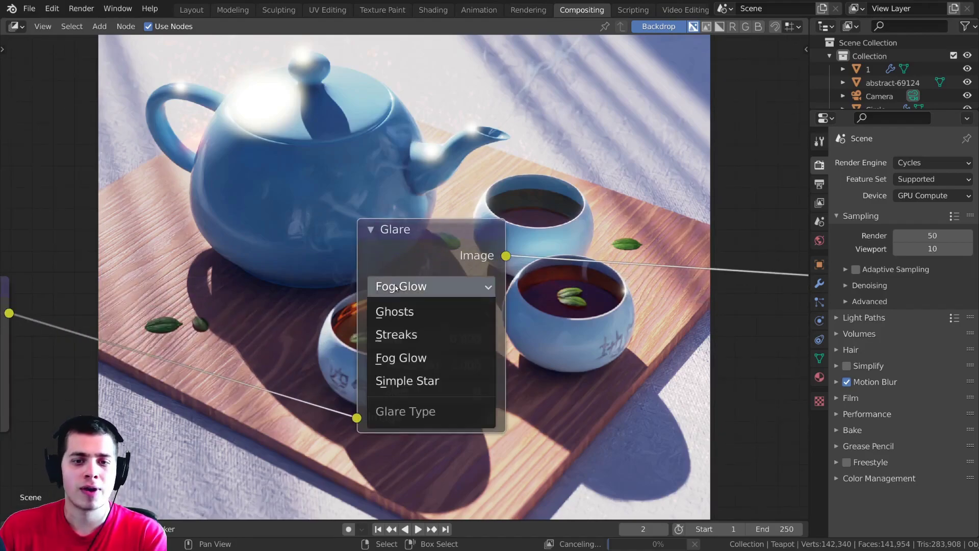
click(413, 385)
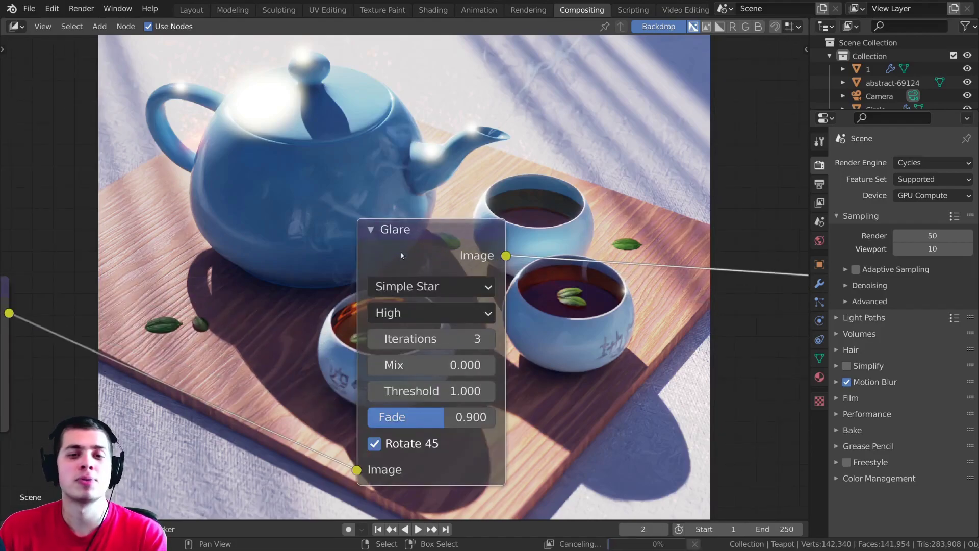
drag(402, 256, 412, 262)
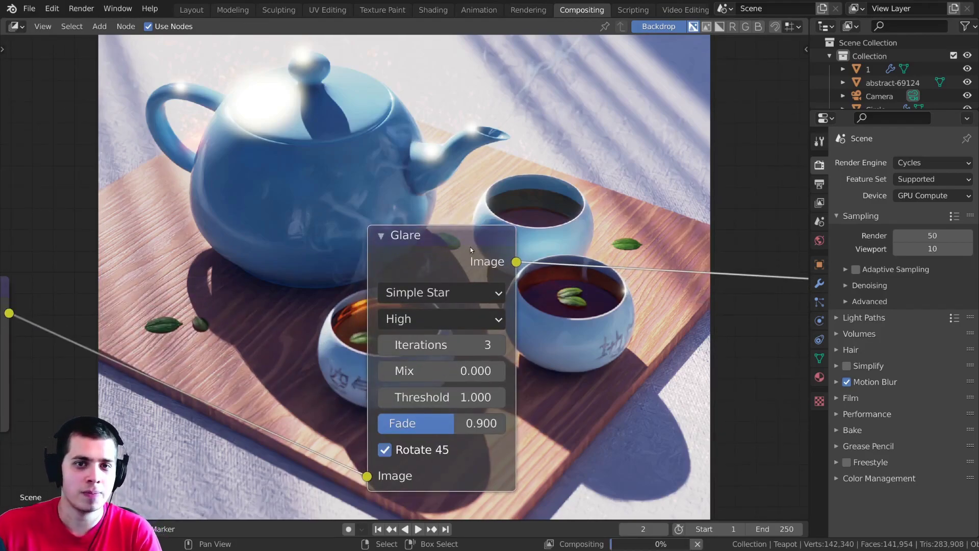
click(418, 297)
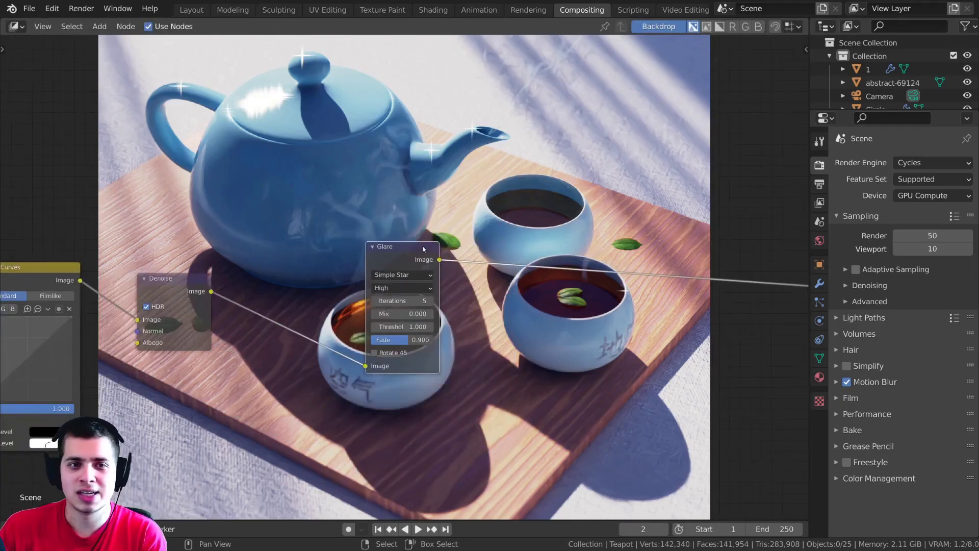
click(395, 278)
click(393, 311)
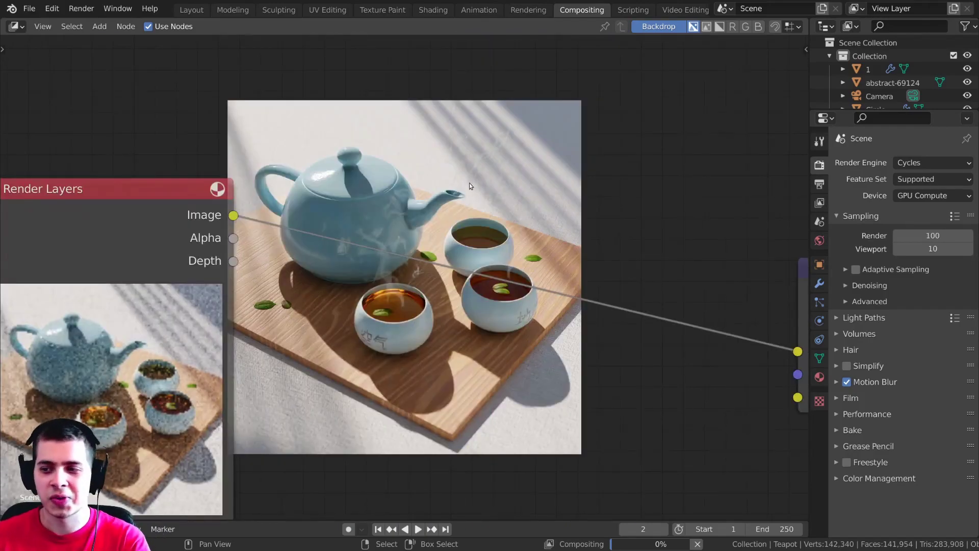
Add a Lens Distortion node on the link between the Render Layers and Denoise nodes
scroll(454, 166, down, 1)
middle_drag(466, 155, 441, 168)
key(shift+a)
click(428, 150)
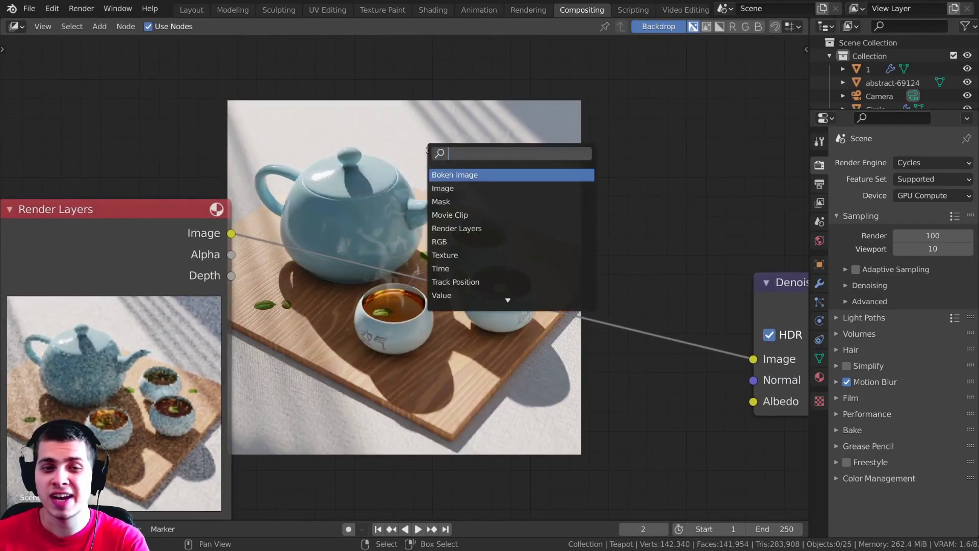
text(len)
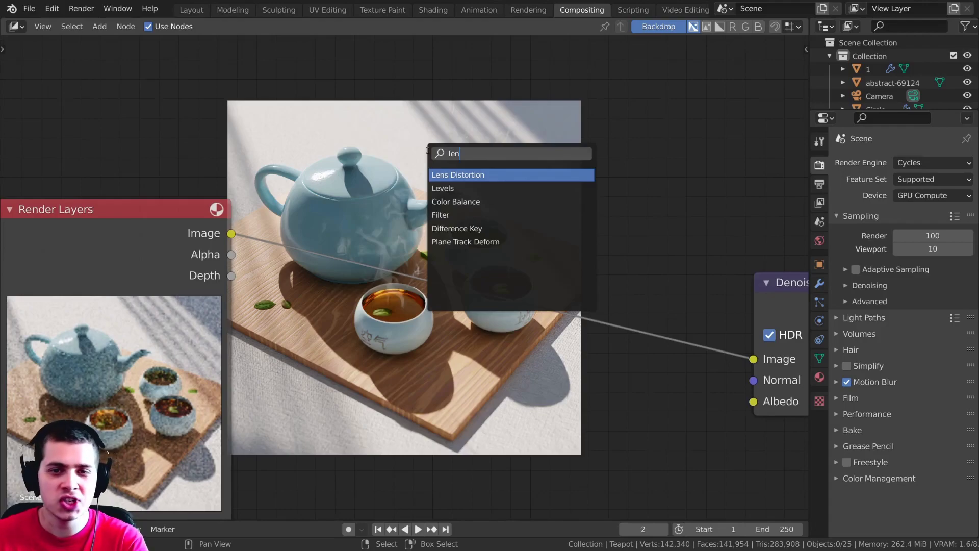
click(470, 173)
click(394, 255)
drag(395, 255, 391, 269)
middle_drag(392, 326, 425, 276)
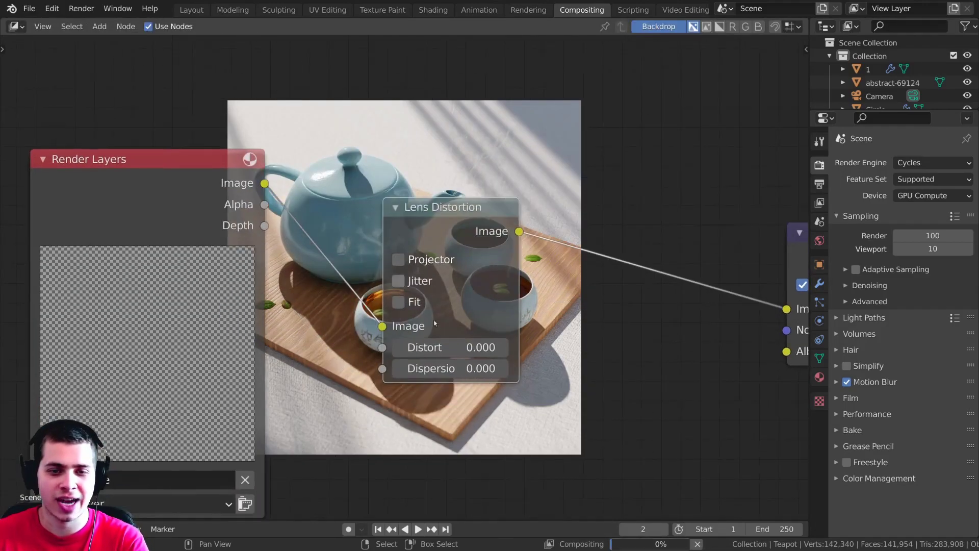
Set the lens distortion's Distort to 0.1 with Fit enabled, and spread the Render Layers and Lens Distortion nodes apart
click(448, 351)
text(0.1)
key(Return)
drag(171, 199, 131, 209)
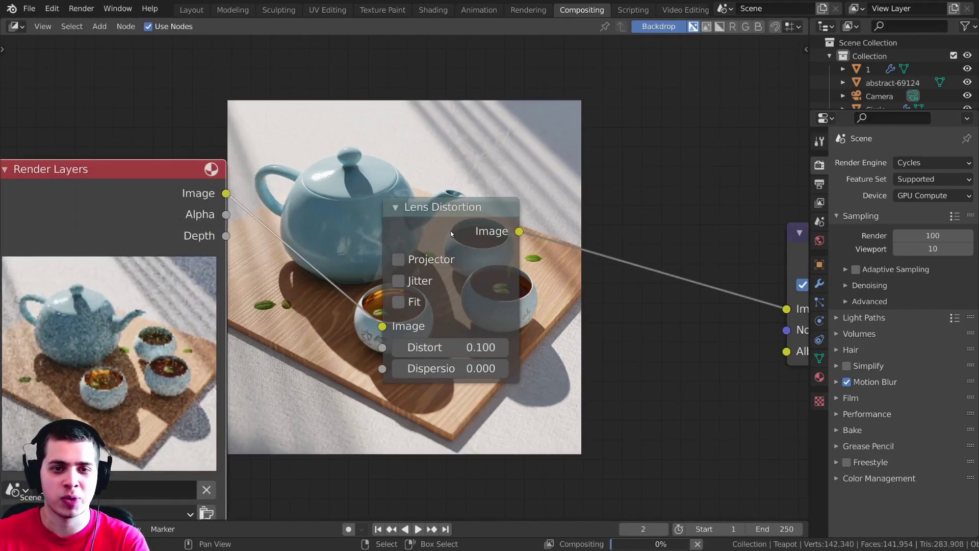
drag(450, 233, 535, 227)
middle_drag(212, 214, 217, 311)
drag(172, 301, 121, 319)
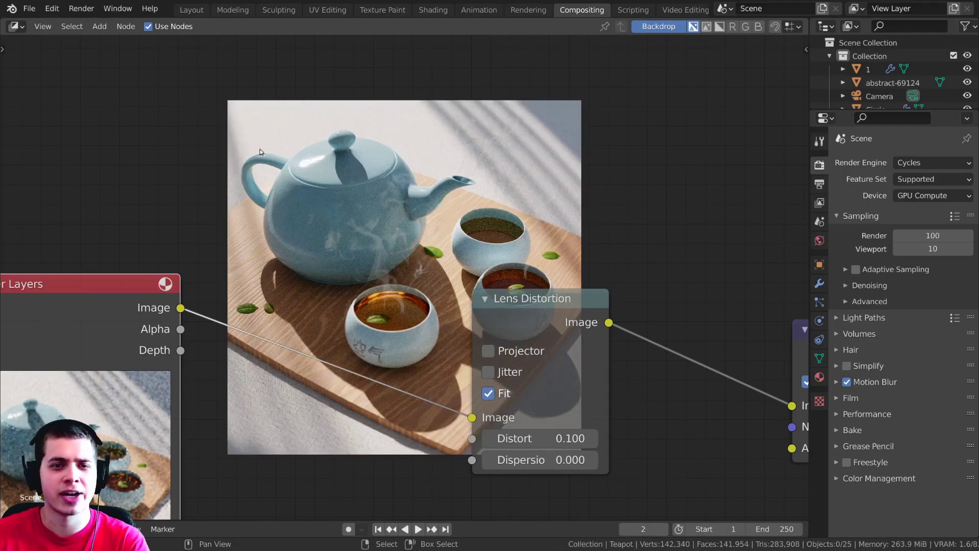
Set the Lens Distortion node's Distort value to 0.5
click(561, 437)
key(BackSpace)
text(5)
key(Return)
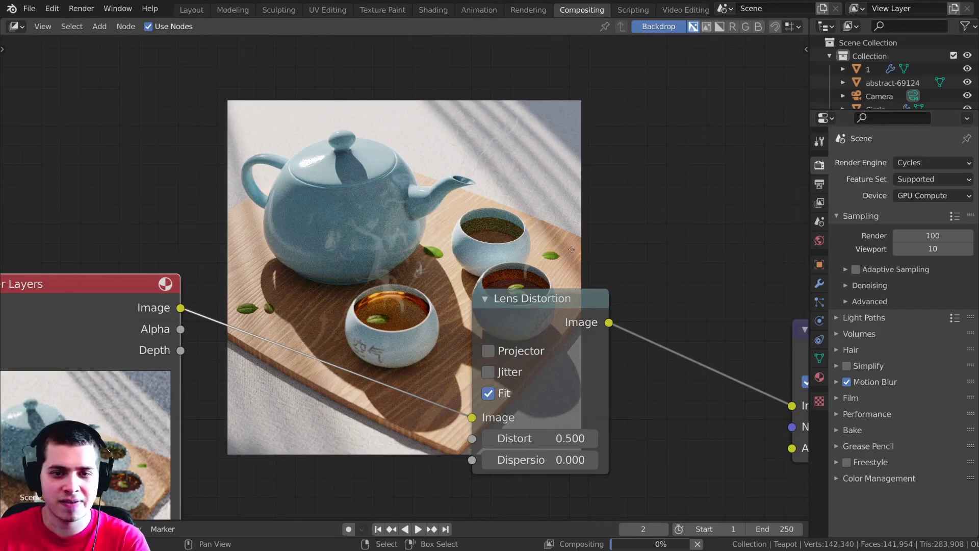
middle_drag(560, 254, 626, 242)
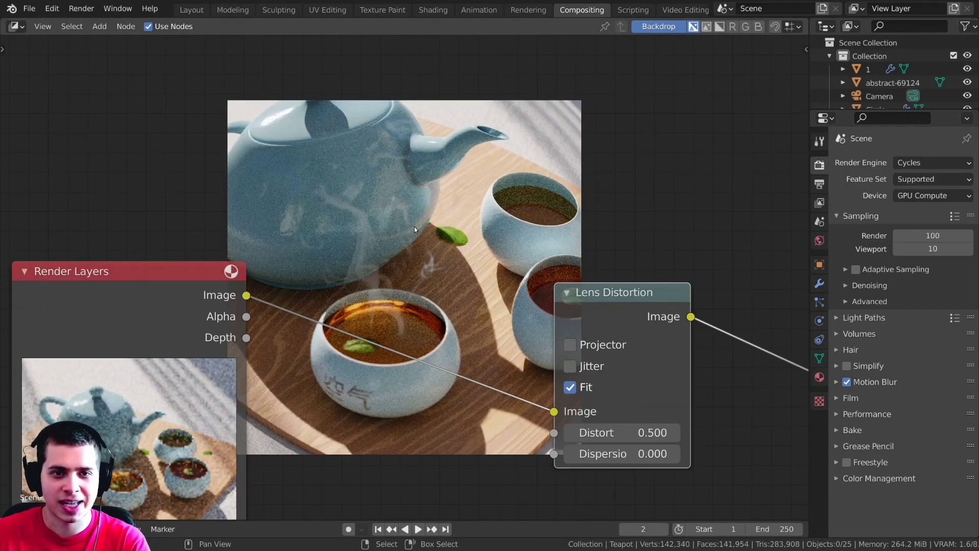
scroll(416, 232, down, 1)
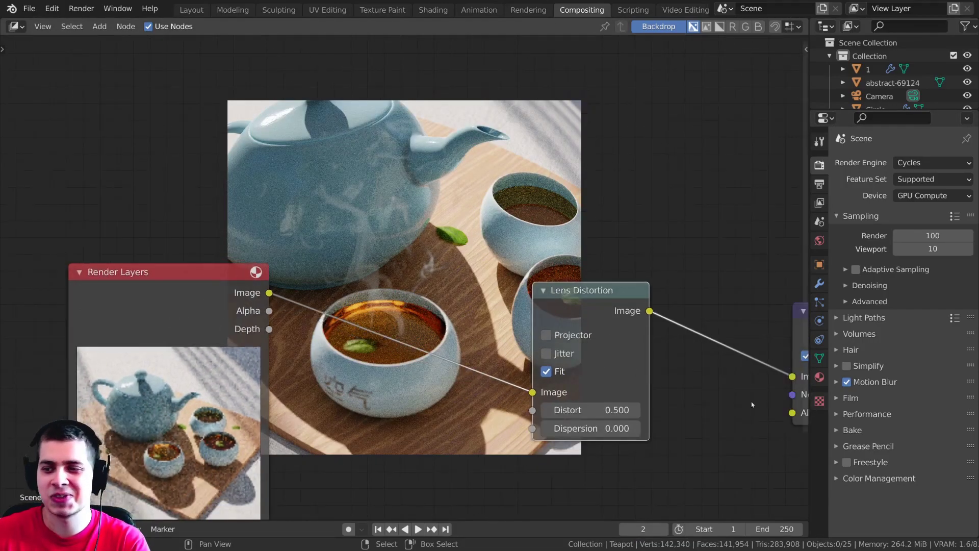
Disable Fit and reset Distort to 0 on the Lens Distortion node
scroll(592, 408, up, 2)
click(586, 400)
click(617, 449)
key(Return)
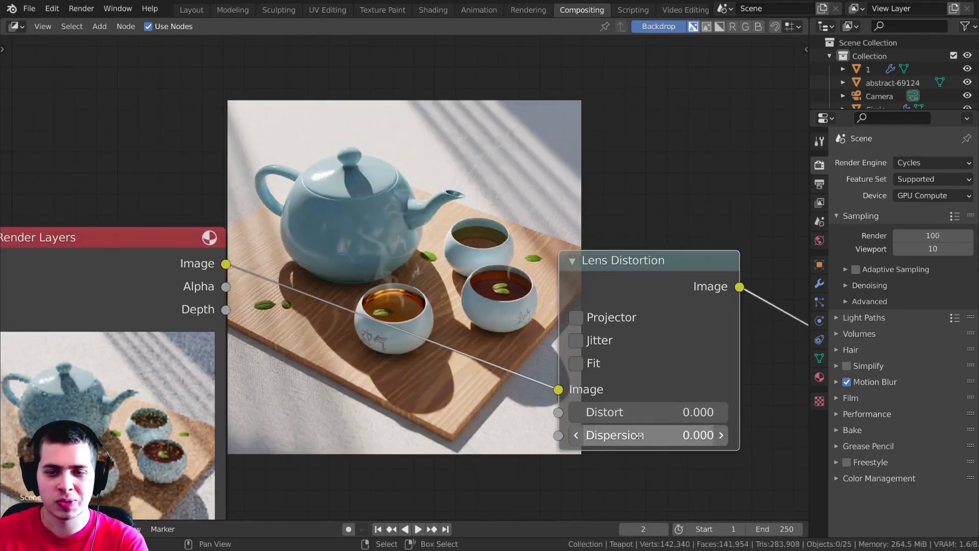
Set the Lens Distortion node's Dispersion to 0.1
click(629, 435)
text(0.0)
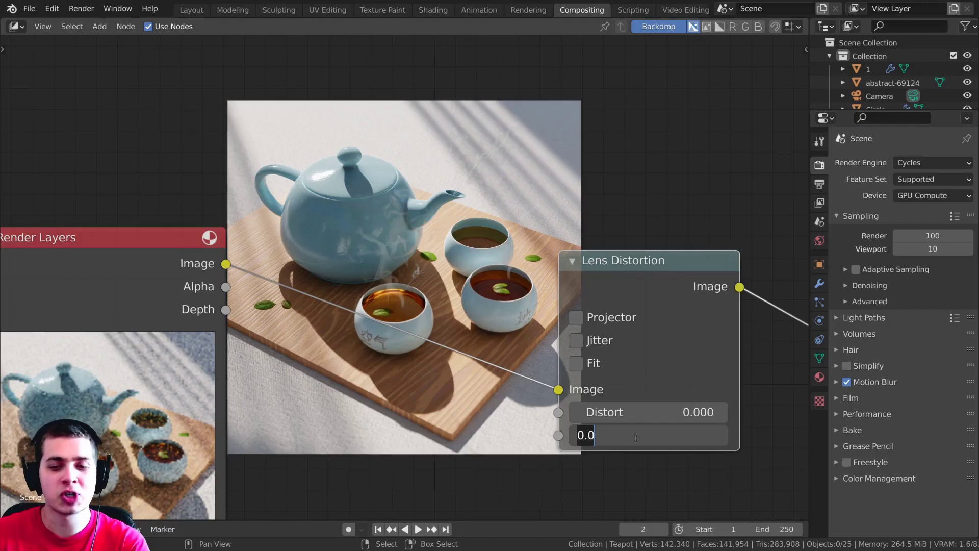
text(1)
key(Return)
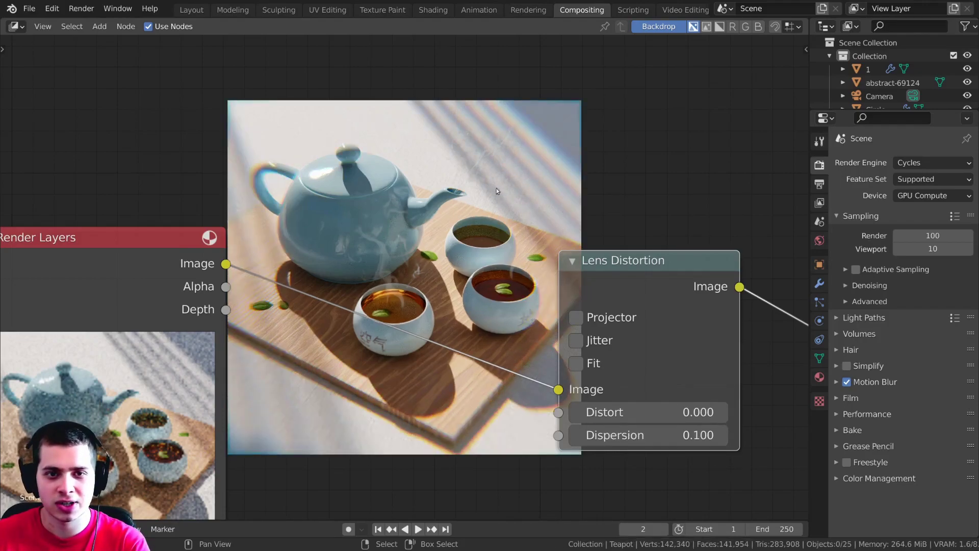
scroll(456, 169, up, 1)
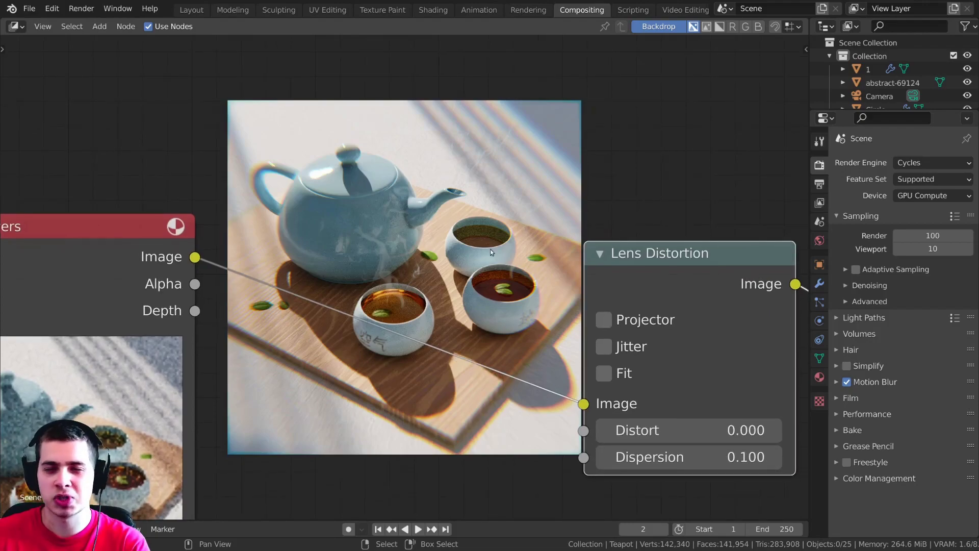
mouse_move(492, 275)
middle_down()
mouse_move(471, 275)
mouse_move(501, 275)
middle_up()
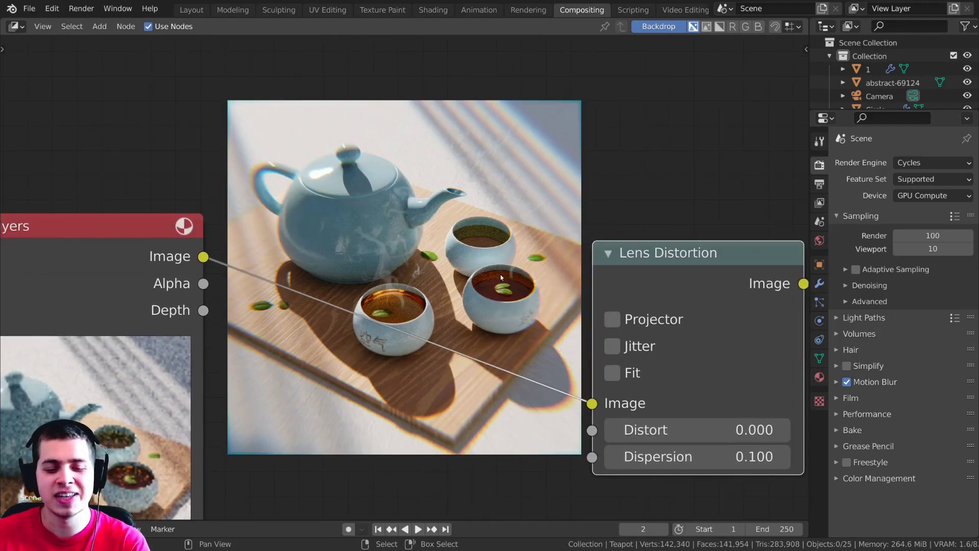
Enlarge the backdrop image and set the Lens Distortion node's Dispersion to 0.5
key(v)
key(alt+v)
key(alt+v)
key(alt+v)
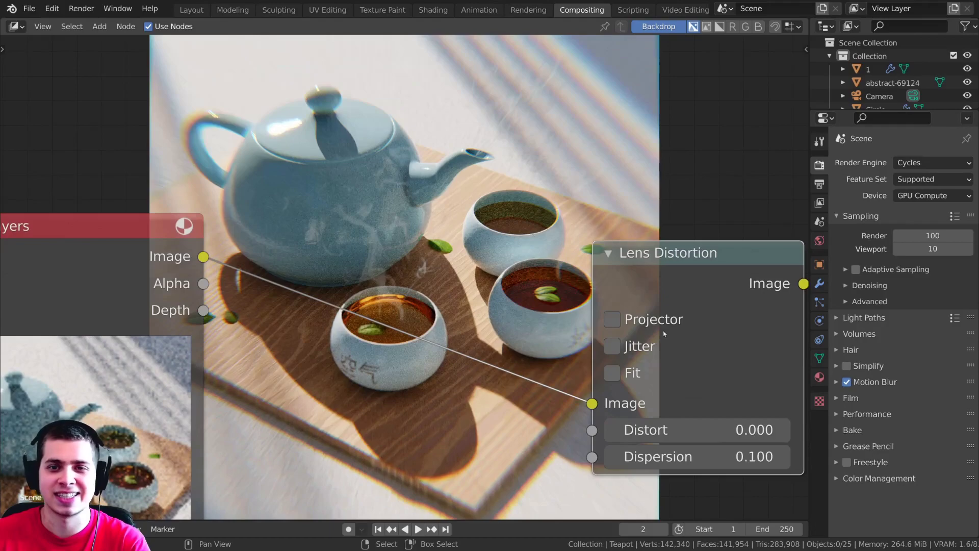
double_click(717, 455)
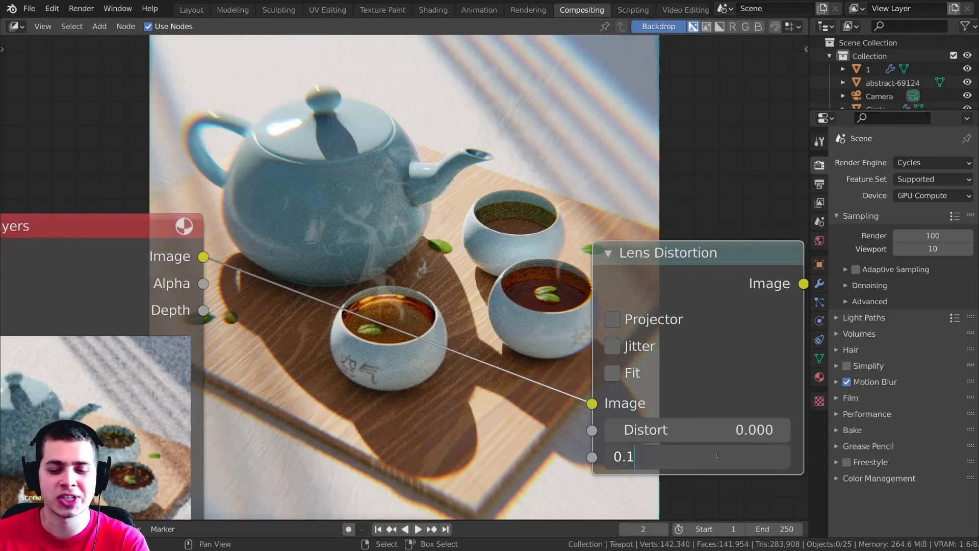
key(BackSpace)
text(5)
key(Return)
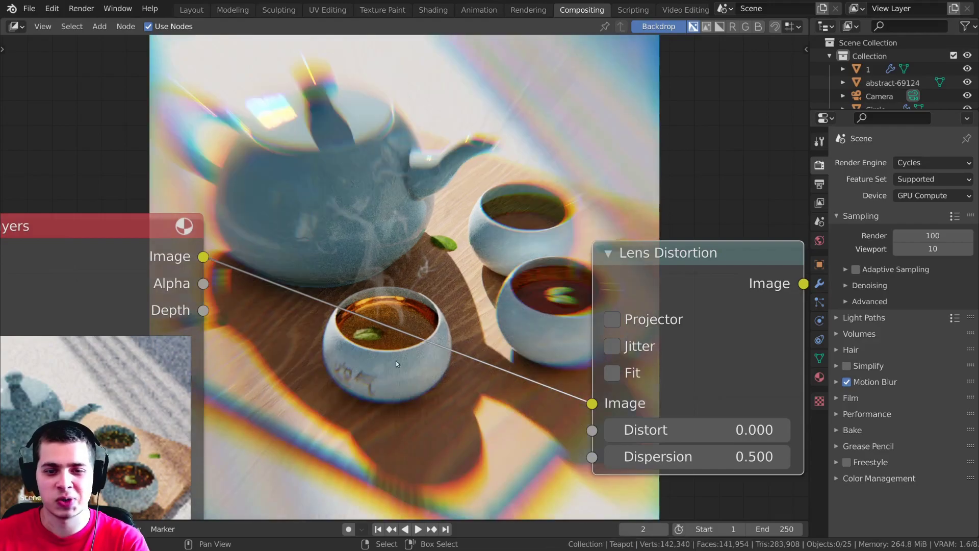
Examine the dispersion effect across the backdrop, moving the Render Layers and Lens Distortion nodes clear of the image
scroll(332, 292, down, 3)
middle_drag(331, 295, 412, 334)
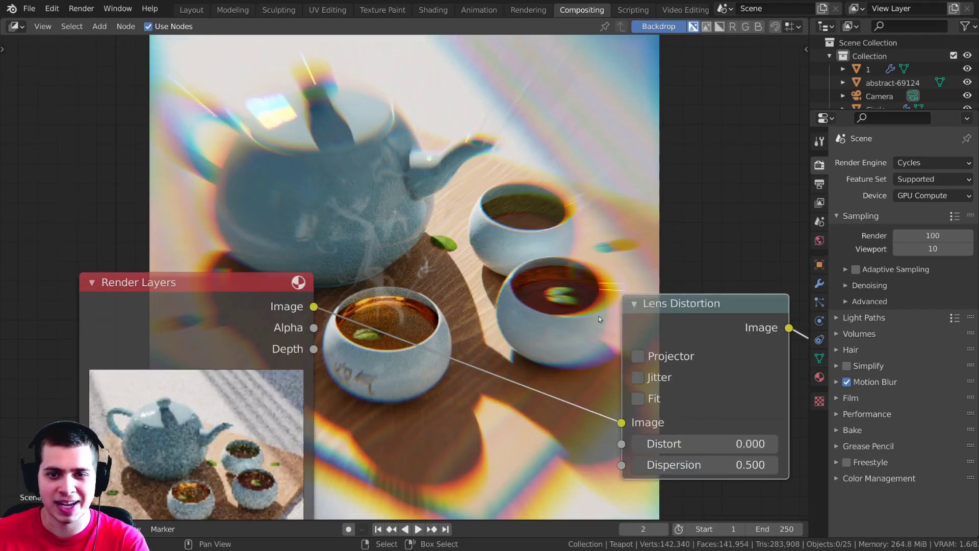
middle_drag(456, 359, 451, 280)
scroll(451, 280, up, 1)
scroll(419, 271, down, 3)
middle_drag(298, 251, 261, 315)
drag(189, 284, 165, 329)
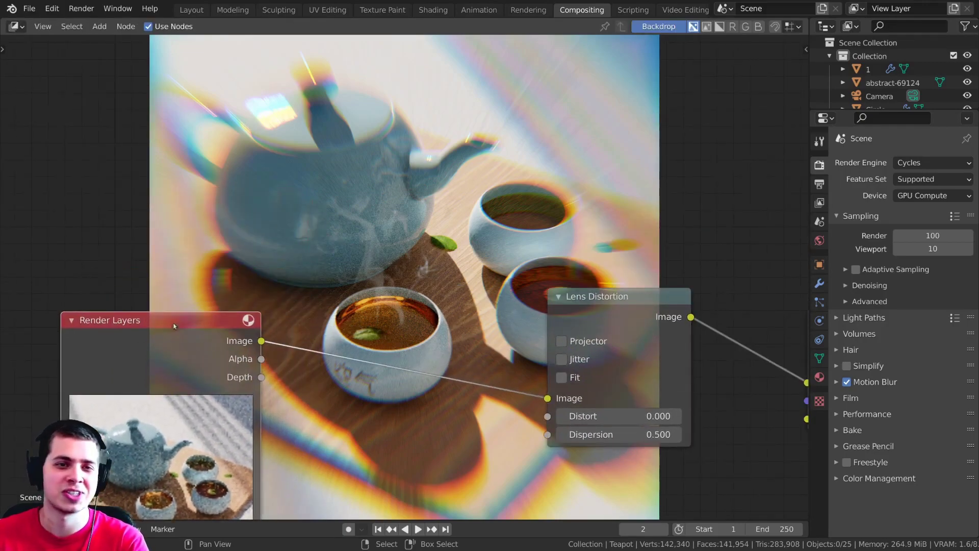
middle_drag(165, 329, 160, 432)
right_click(593, 437)
right_drag(642, 398, 678, 374)
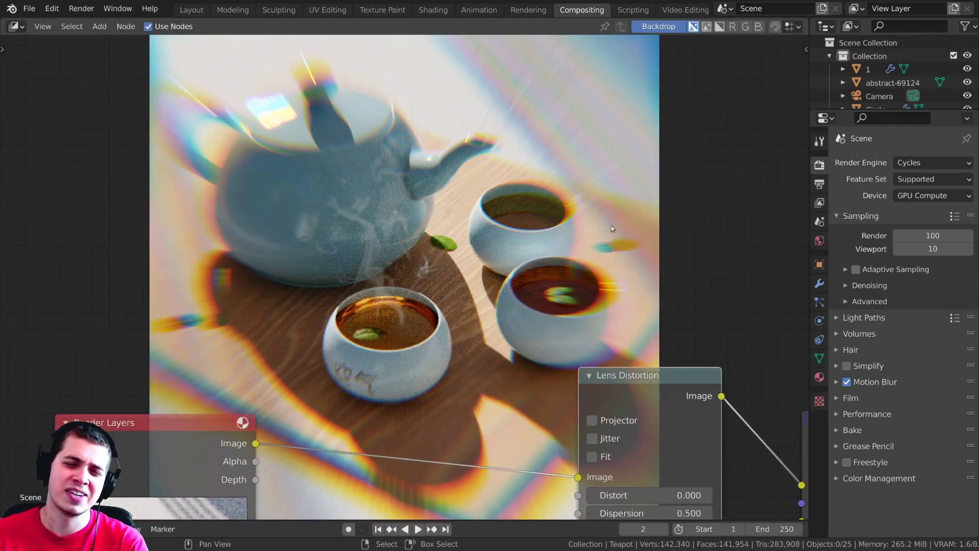
middle_drag(554, 407, 544, 328)
scroll(544, 327, up, 1)
mouse_move(682, 314)
right_down()
mouse_move(694, 330)
mouse_move(671, 316)
right_up()
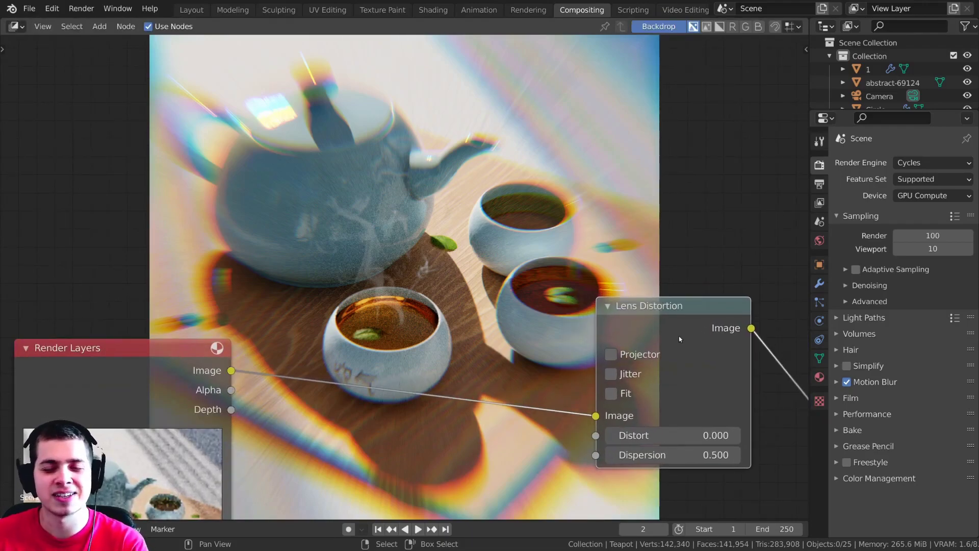
Delete the Lens Distortion node while keeping the link between its neighbouring nodes
middle_drag(679, 335, 666, 302)
mouse_move(669, 290)
right_down()
mouse_move(680, 262)
mouse_move(662, 295)
right_up()
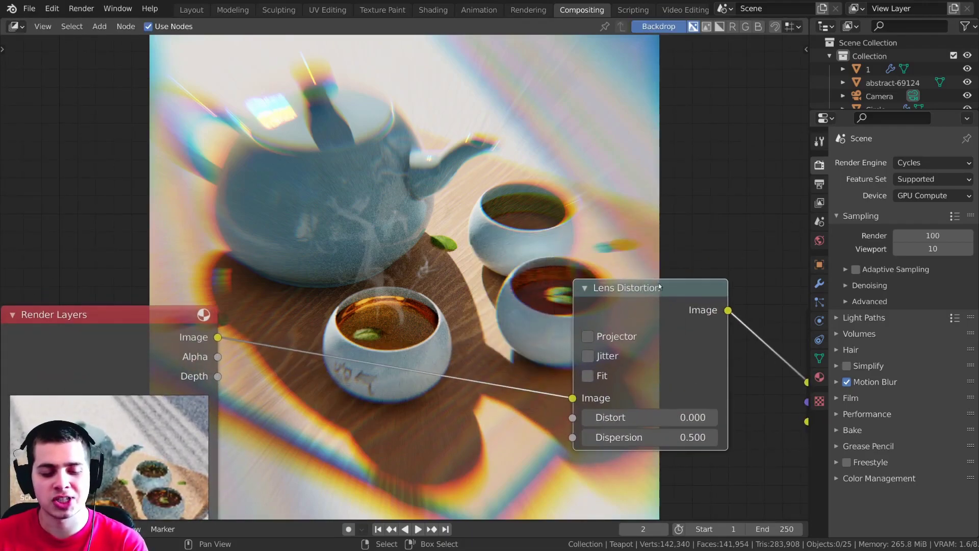
key(ctrl+x)
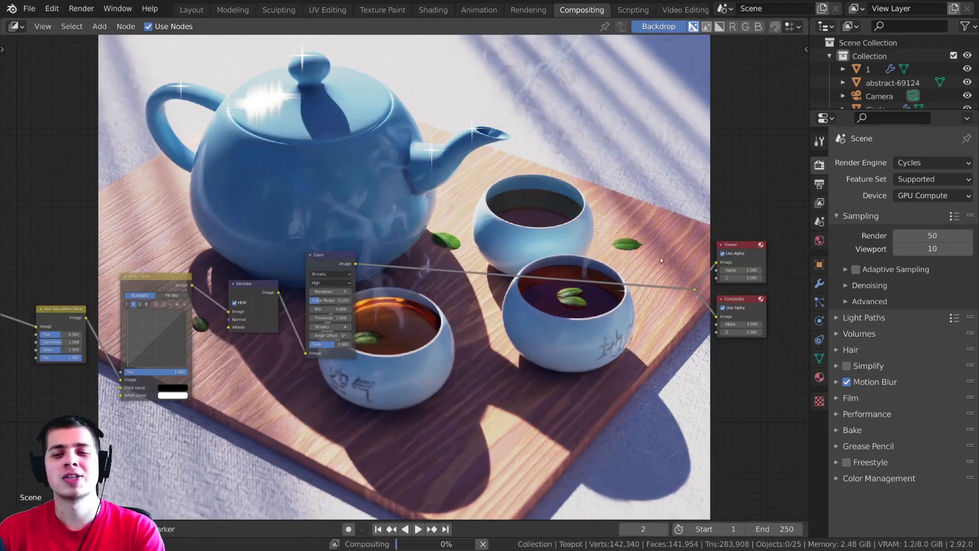
Move the Viewer and Composite nodes with their reroute point closer to the Glare node
key(g)
click(376, 252)
scroll(403, 276, up, 4)
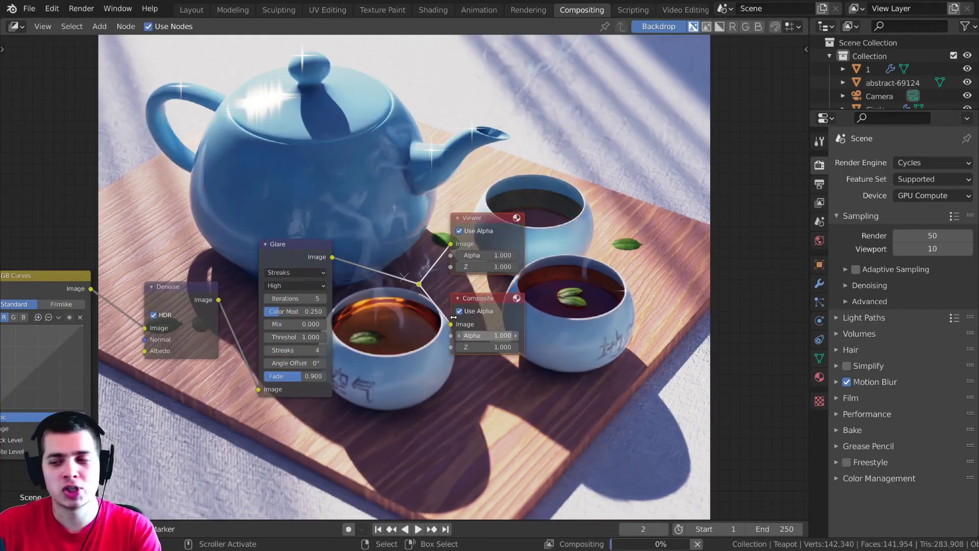
key(g)
click(428, 285)
Review the addable node categories such as Filter and Converter, and examine the node chain from Glare back to Render Layers
key(shift+a)
mouse_move(352, 143)
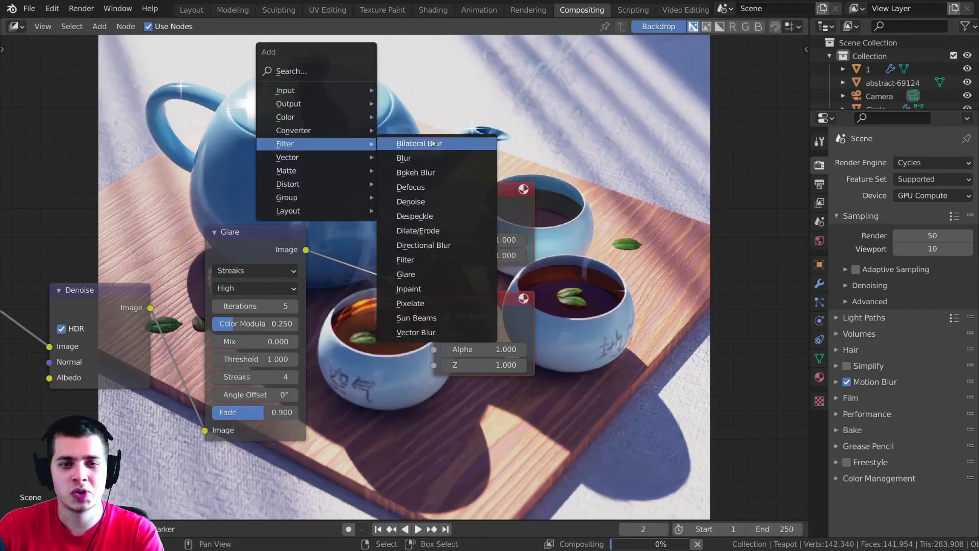
key(shift+a)
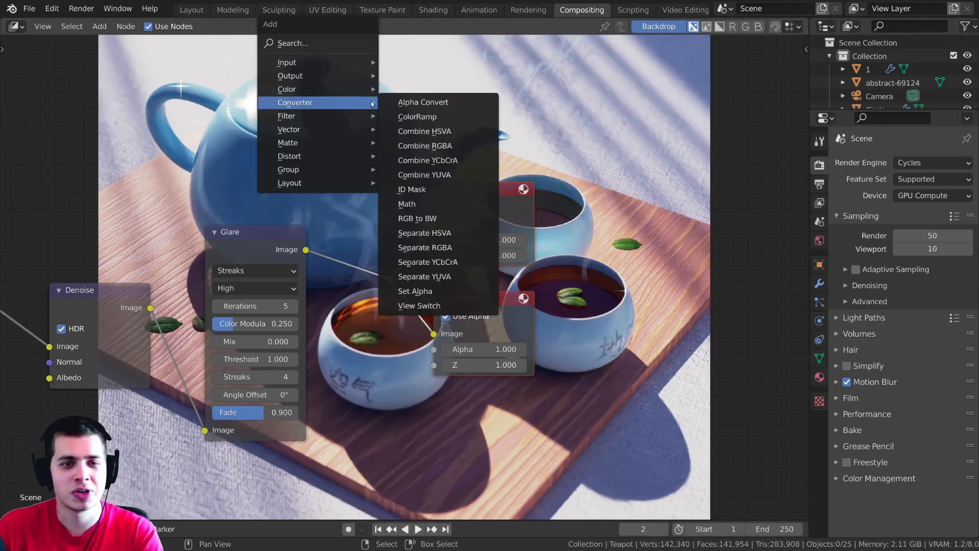
middle_drag(629, 115, 689, 97)
scroll(689, 96, down, 6)
middle_drag(255, 219, 436, 196)
middle_drag(187, 194, 257, 192)
scroll(307, 189, down, 2)
middle_drag(276, 137, 470, 137)
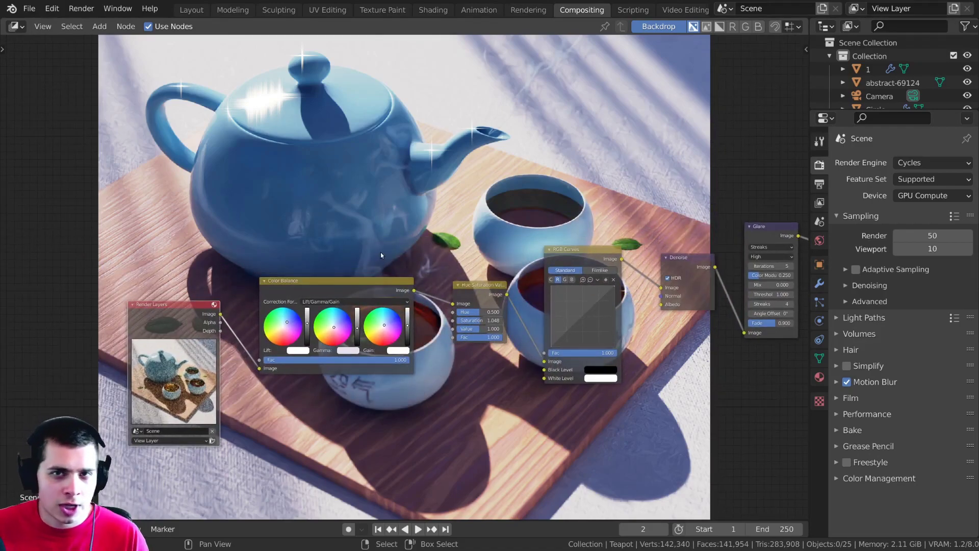
middle_drag(365, 207, 391, 212)
scroll(391, 212, down, 1)
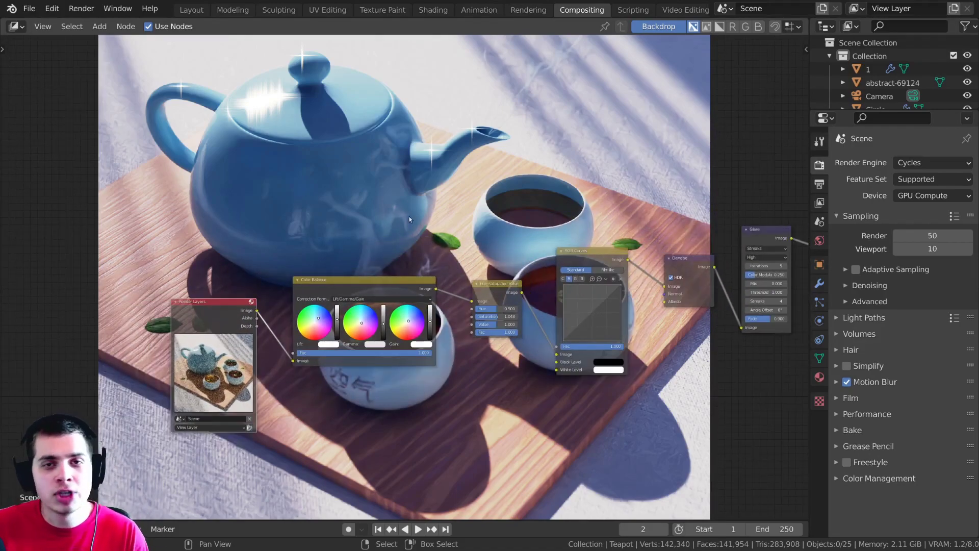
middle_drag(433, 237, 451, 241)
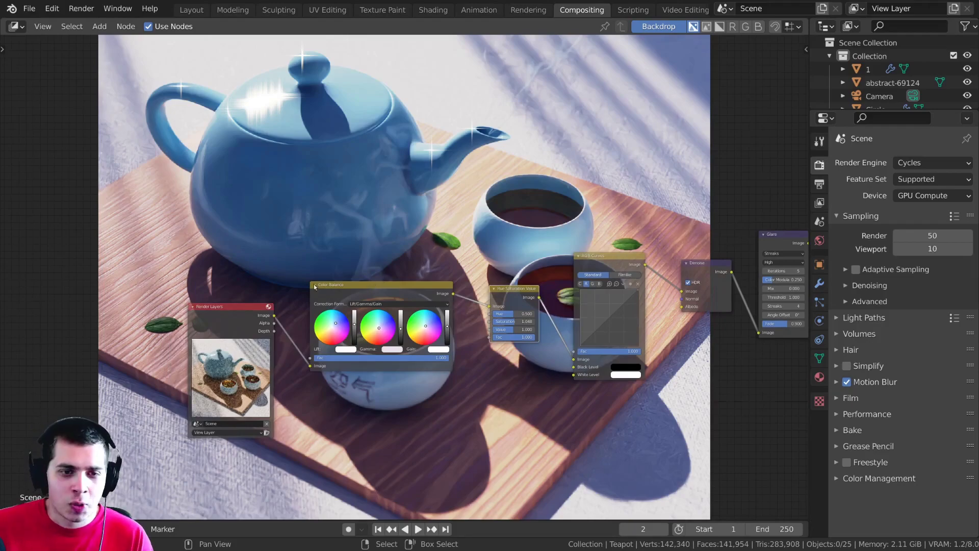
Reposition the Render Layers node beside the Color Balance node and undo the last small move
drag(236, 314, 252, 271)
middle_drag(252, 270, 340, 256)
scroll(341, 254, up, 3)
drag(329, 251, 301, 294)
scroll(304, 300, up, 3)
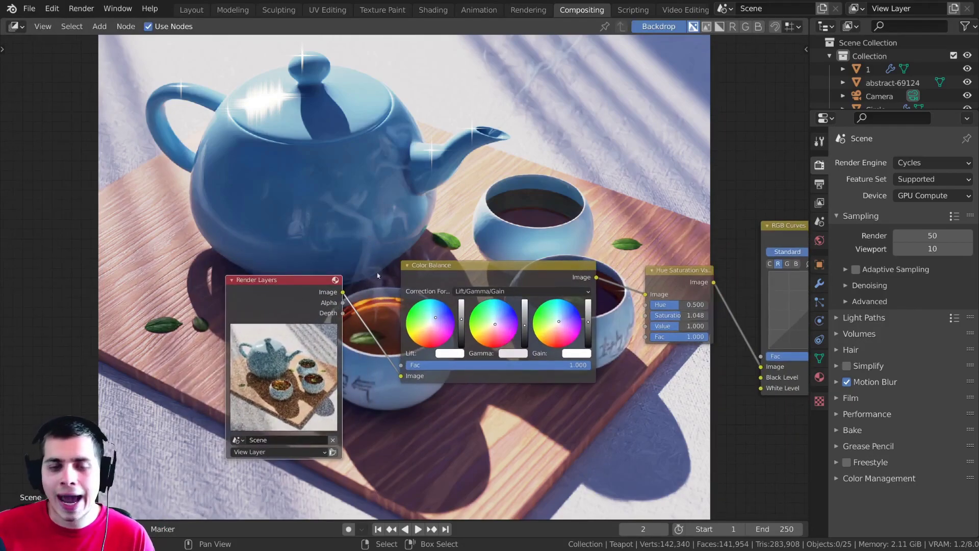
drag(307, 307, 310, 316)
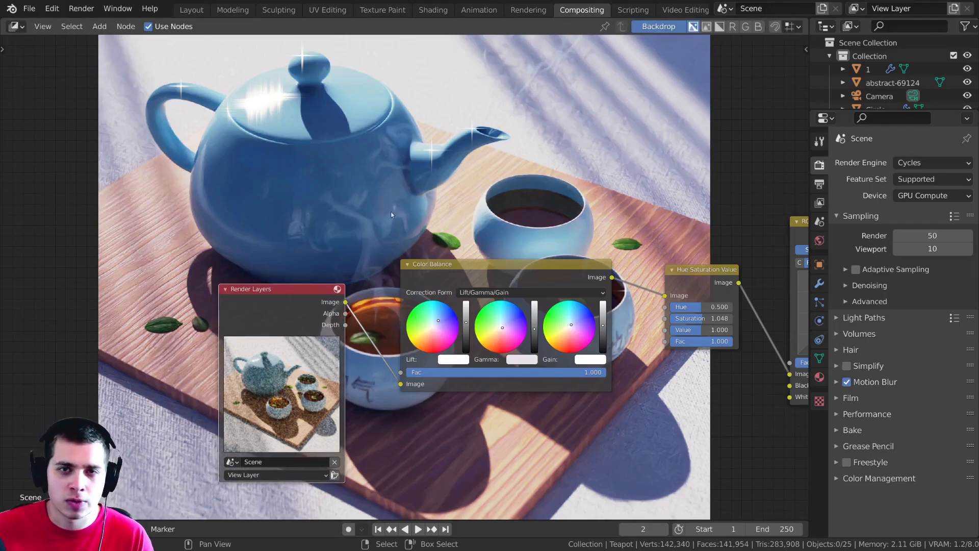
scroll(351, 255, up, 1)
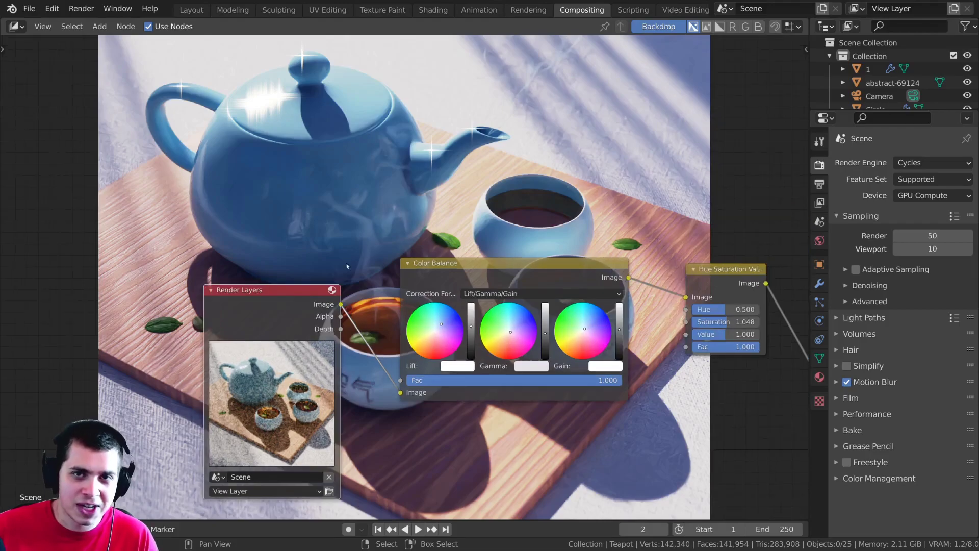
key(ctrl+z)
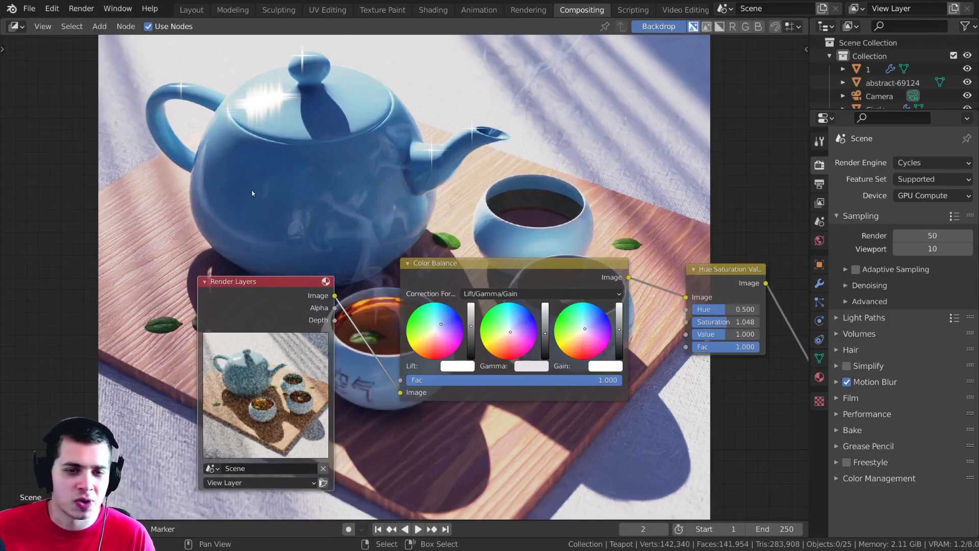
Add an Image input node above the Render Layers node
scroll(270, 240, down, 3)
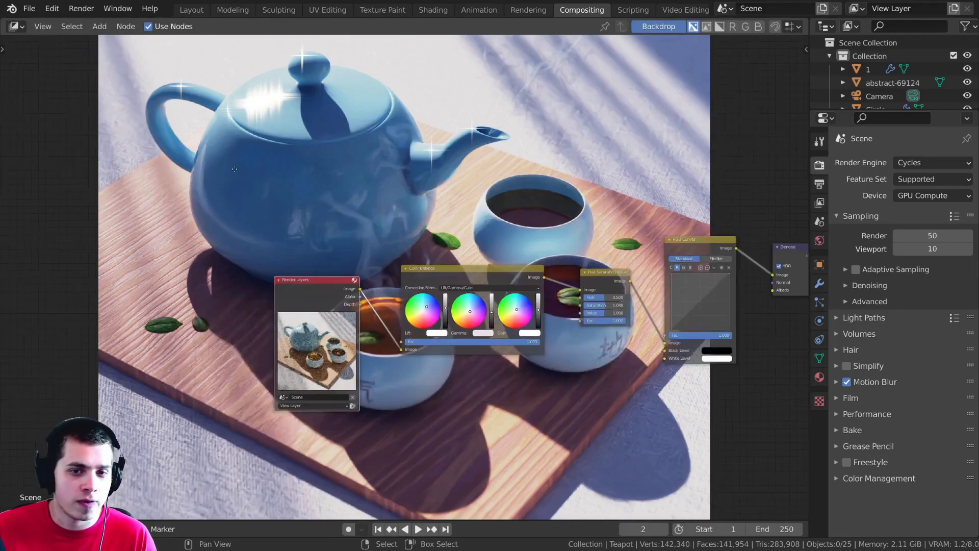
scroll(266, 204, up, 2)
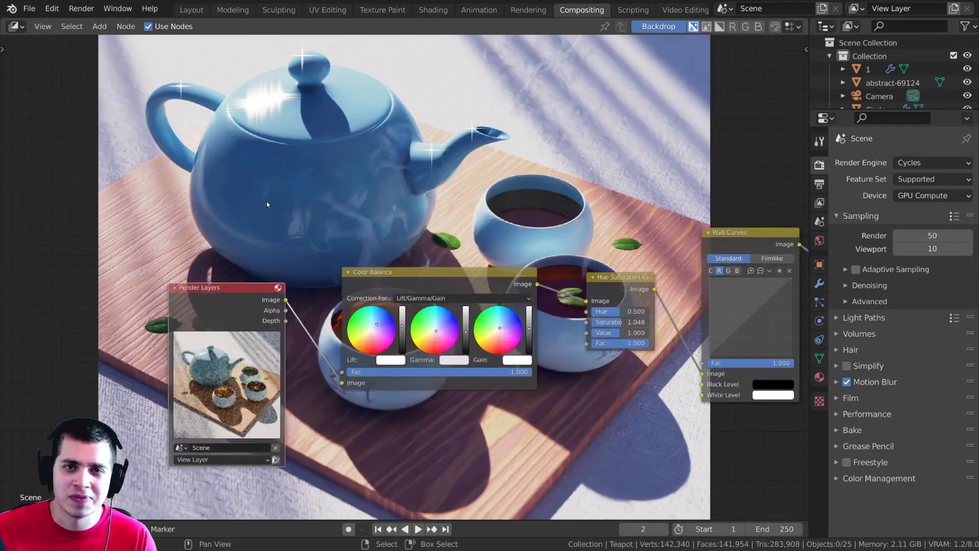
scroll(413, 277, up, 2)
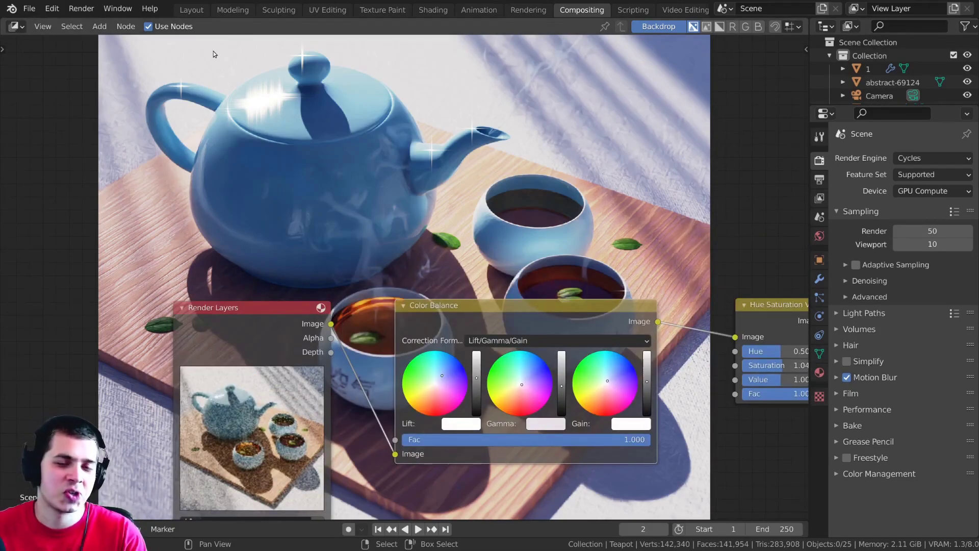
middle_drag(356, 189, 345, 181)
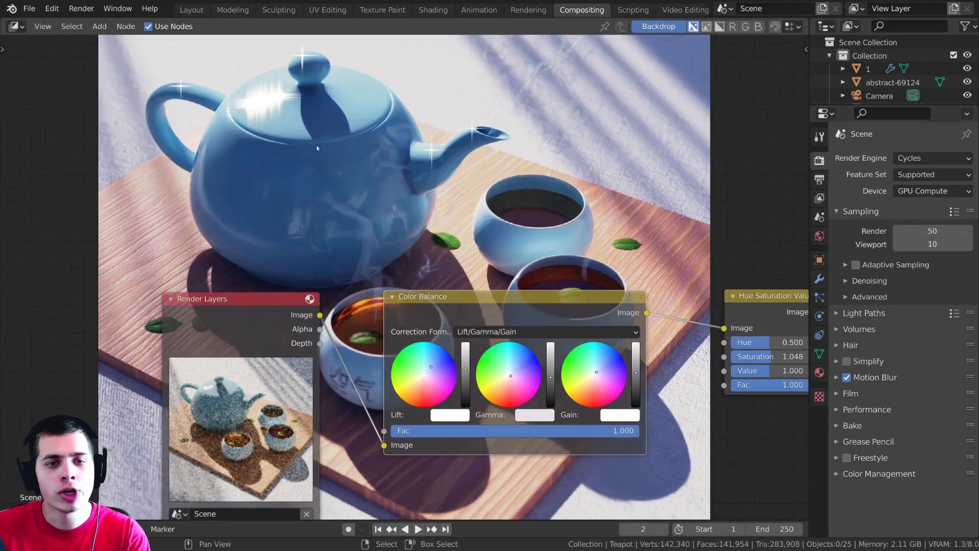
key(shift+a)
click(337, 64)
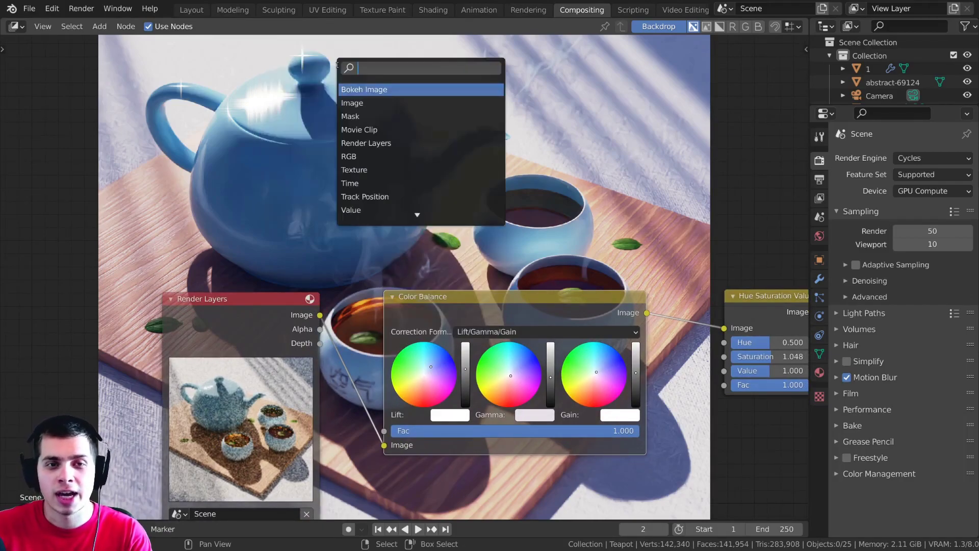
text(im)
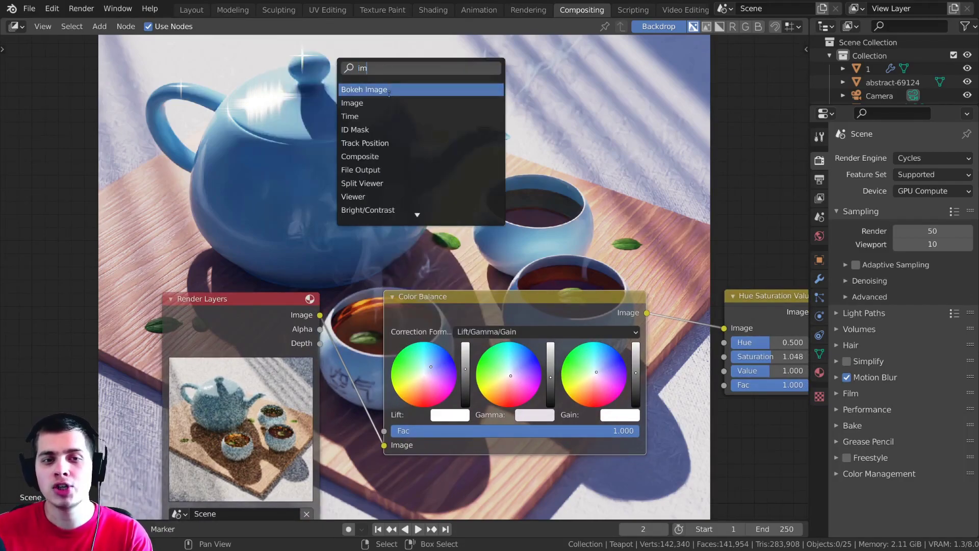
click(364, 102)
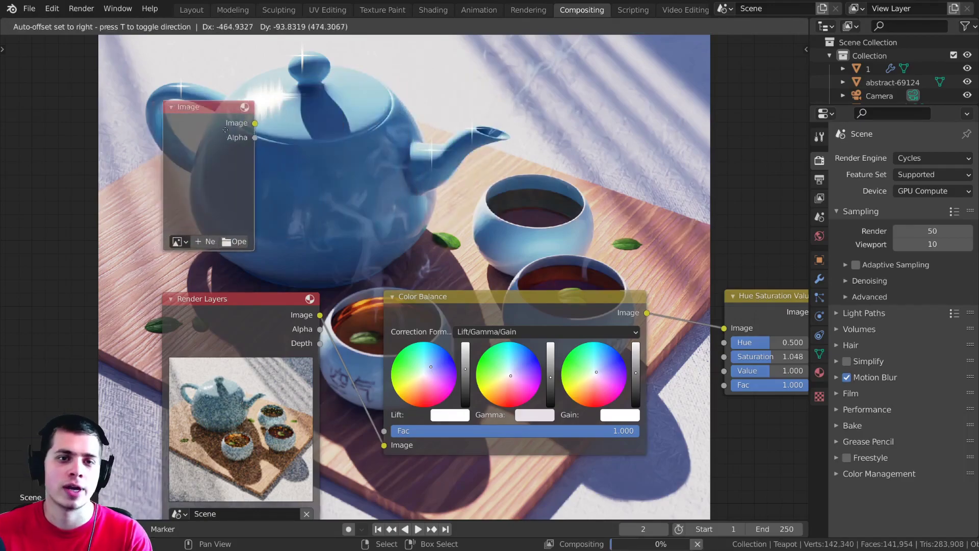
click(220, 133)
key(Home)
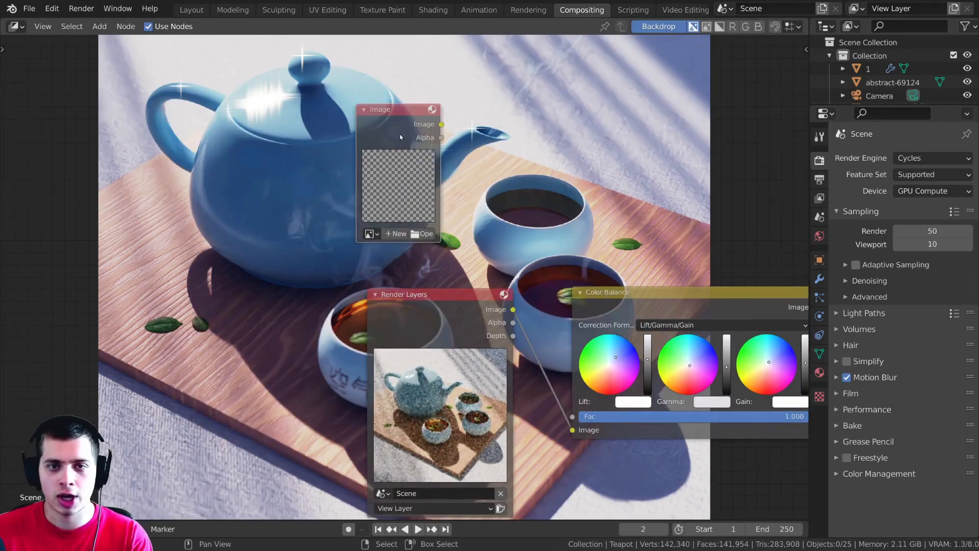
Arrange the empty Image node and the Render Layers node in a column, with the Image node above
drag(400, 135, 419, 147)
scroll(715, 346, down, 7)
middle_drag(715, 346, 604, 319)
scroll(604, 318, up, 5)
drag(239, 137, 233, 143)
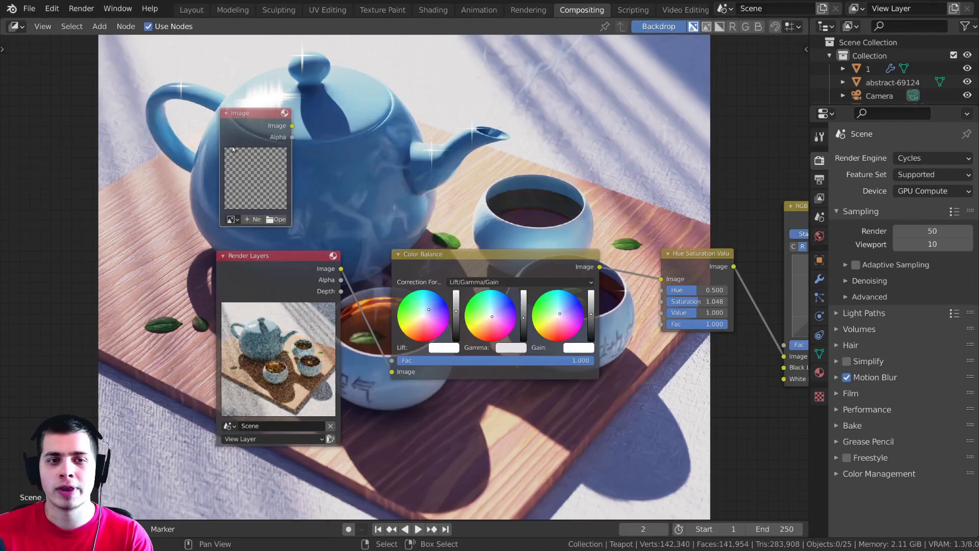
scroll(214, 143, down, 2)
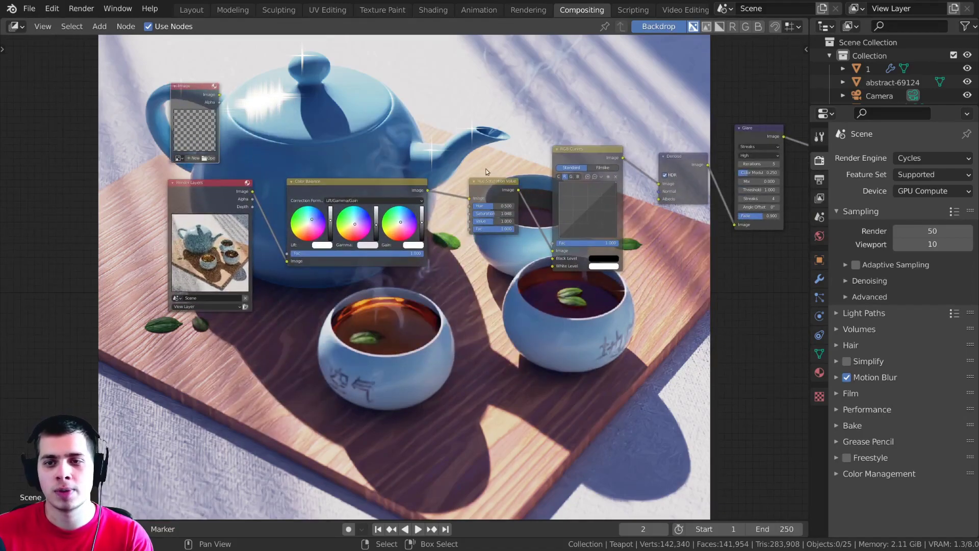
middle_drag(206, 161, 370, 239)
scroll(371, 239, up, 5)
drag(338, 152, 342, 172)
drag(352, 278, 333, 301)
drag(347, 176, 337, 184)
scroll(447, 230, down, 5)
middle_drag(446, 231, 320, 264)
scroll(316, 225, down, 4)
middle_drag(357, 290, 384, 291)
Load Square.jpg into the Image node
scroll(384, 291, up, 9)
middle_drag(188, 239, 372, 184)
scroll(372, 184, up, 4)
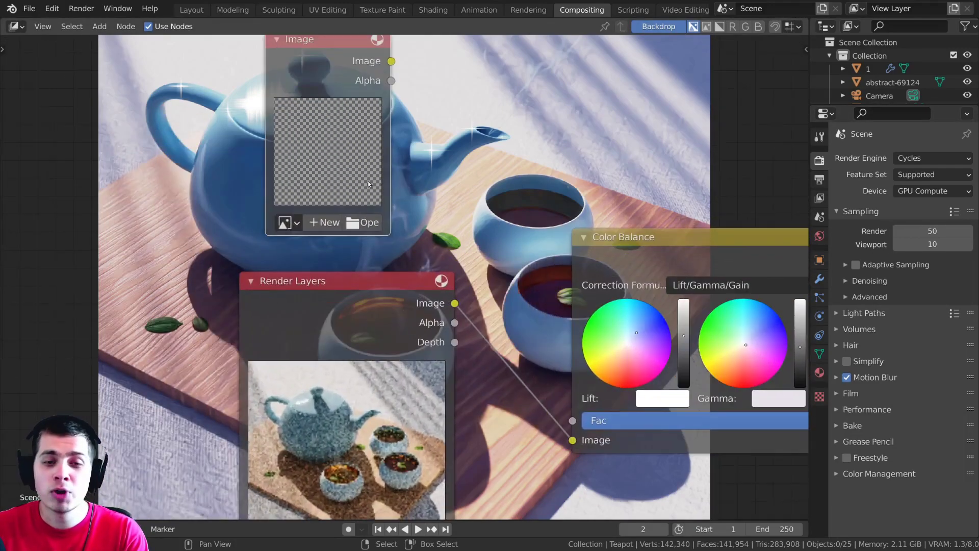
click(364, 226)
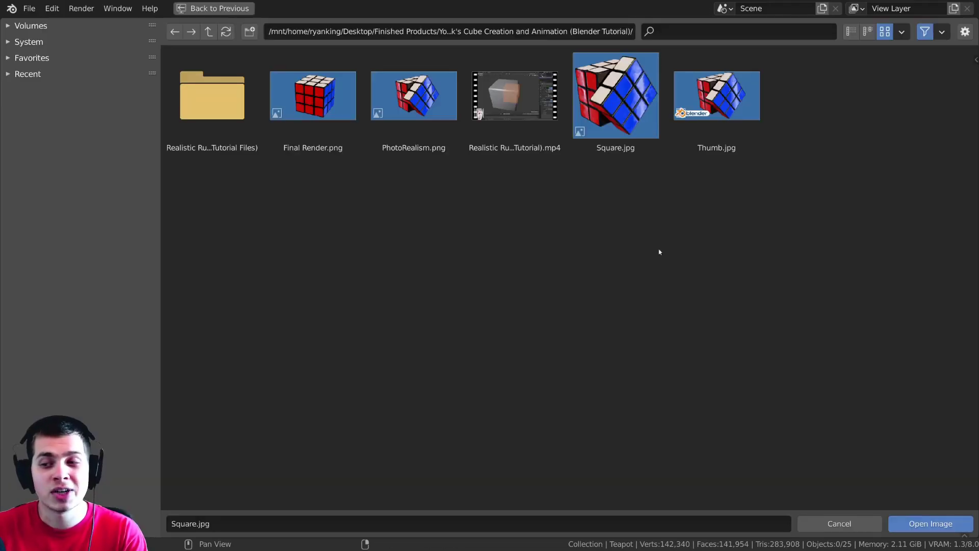
click(600, 98)
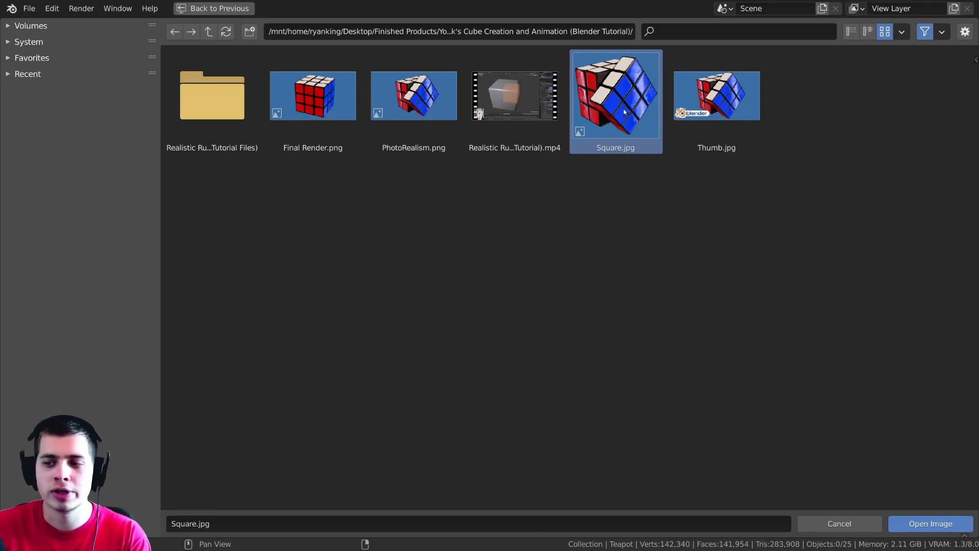
double_click(613, 106)
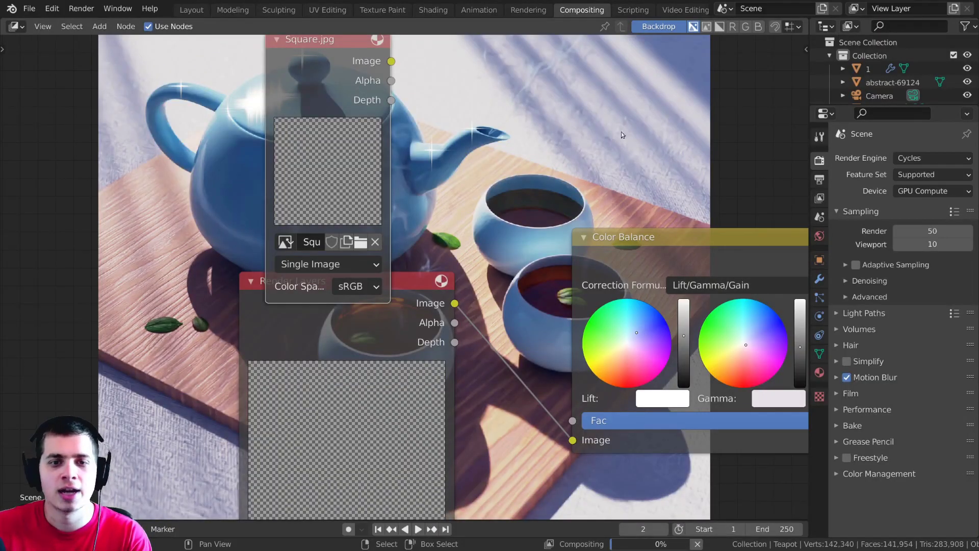
Move the Square.jpg node up so it clears the Render Layers node
scroll(265, 240, down, 6)
middle_drag(267, 238, 292, 268)
drag(377, 200, 388, 144)
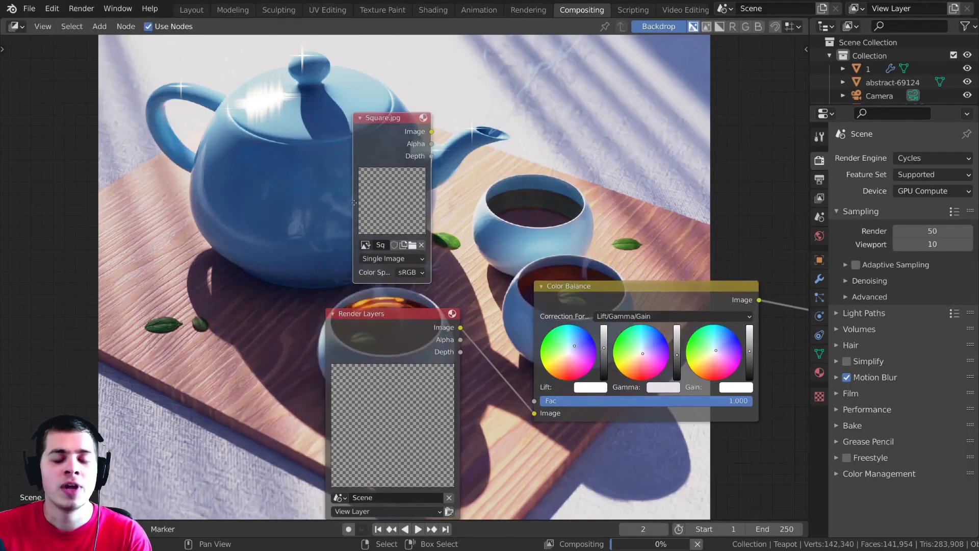
scroll(351, 203, up, 1)
middle_drag(351, 202, 435, 168)
scroll(285, 313, down, 4)
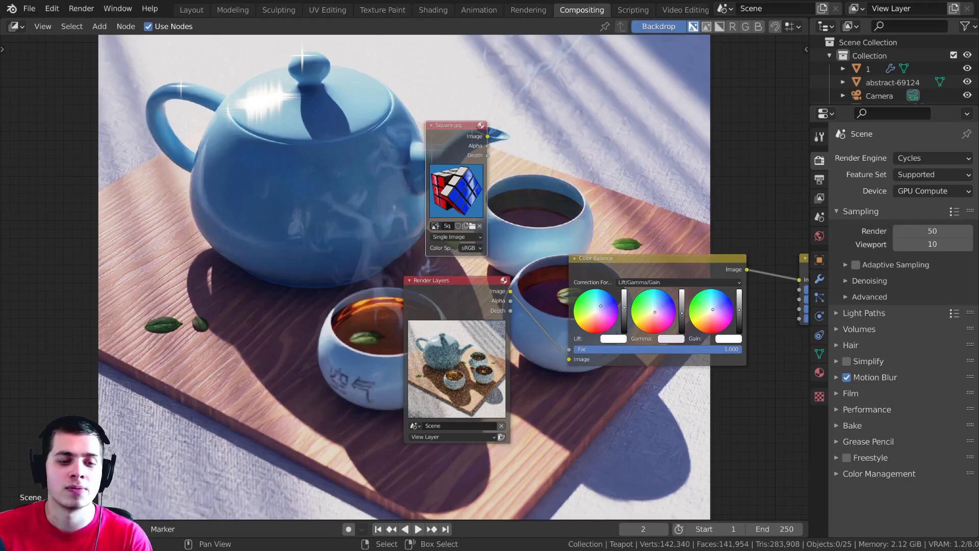
key(ctrl+v)
drag(279, 205, 421, 141)
click(444, 140)
key(x)
click(395, 155)
Preview the Square.jpg node in the backdrop through the Viewer and nudge the Render Layers node slightly down
scroll(469, 123, up, 4)
scroll(420, 141, down, 4)
scroll(472, 169, up, 2)
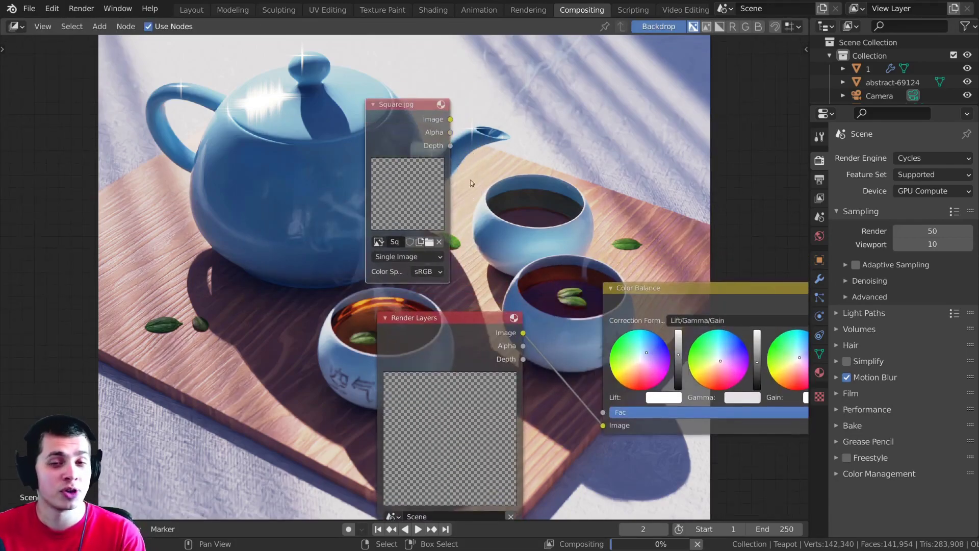
ctrl+shift+click(409, 133)
scroll(436, 212, down, 3)
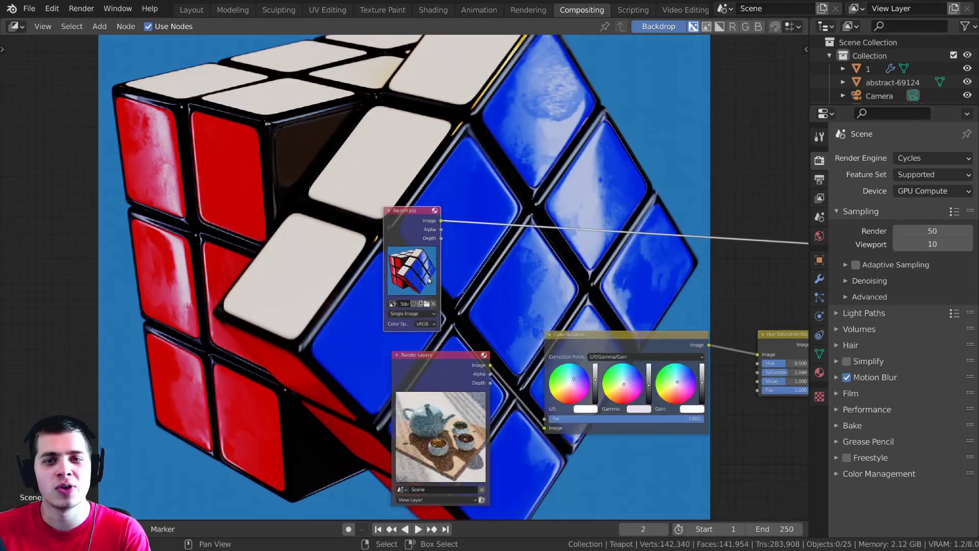
middle_drag(354, 200, 241, 208)
middle_drag(317, 189, 315, 190)
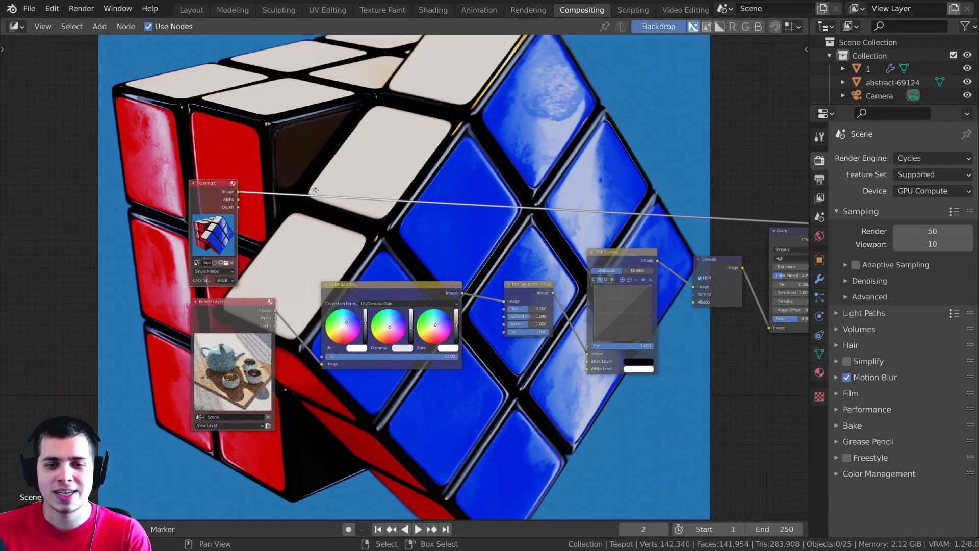
drag(232, 317, 231, 329)
Insert an Alpha Over node on the link between the Render Layers and Color Balance nodes
scroll(228, 280, up, 1)
middle_drag(260, 260, 407, 227)
scroll(352, 221, up, 1)
scroll(352, 220, up, 1)
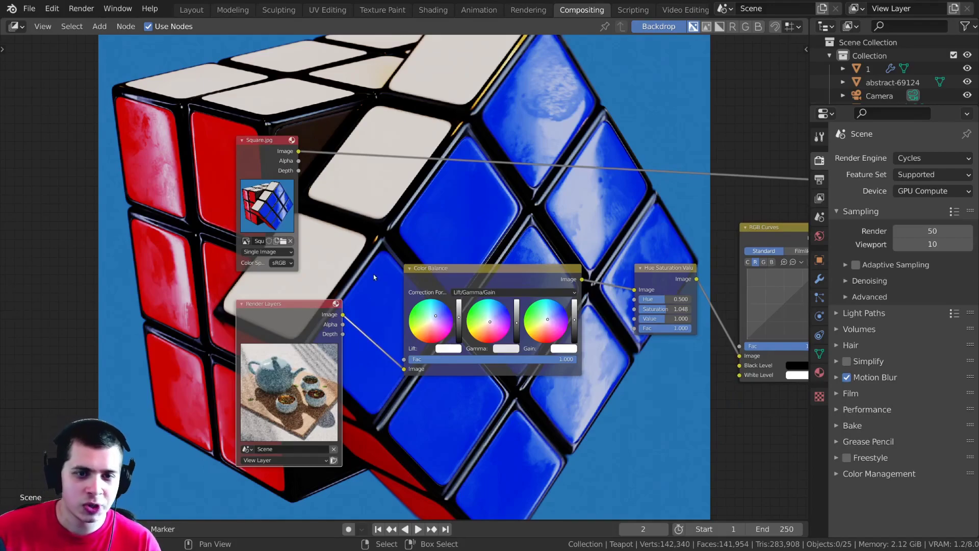
scroll(356, 244, up, 2)
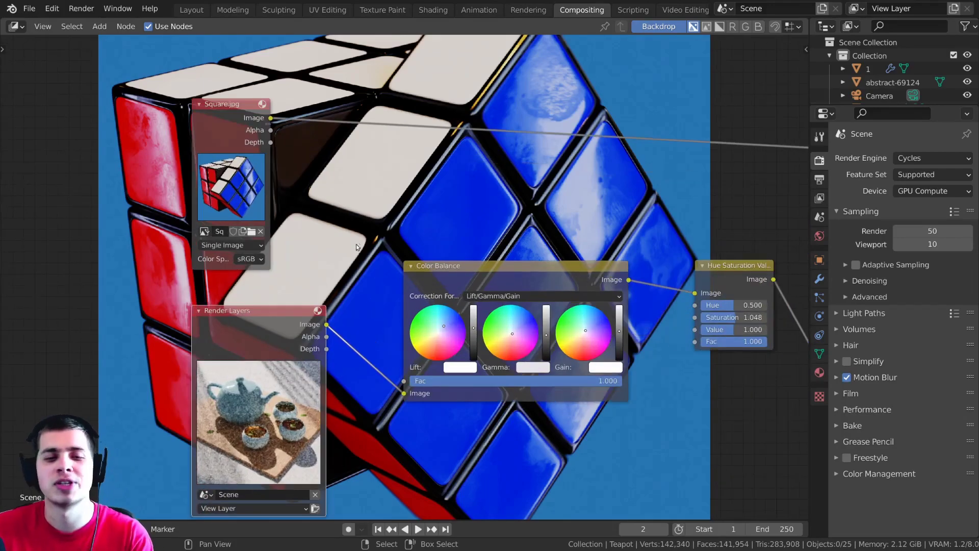
key(shift+a)
click(370, 184)
text(a)
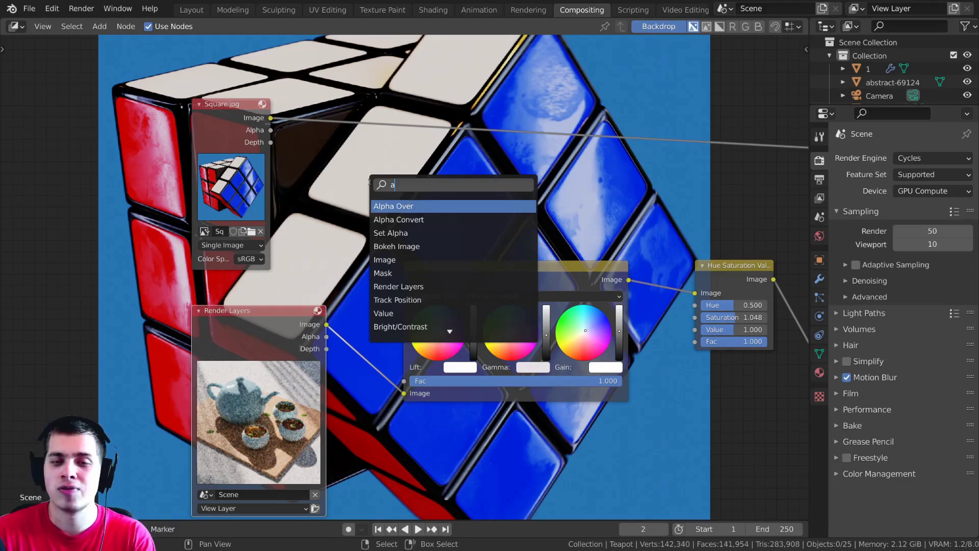
text(lp)
click(400, 207)
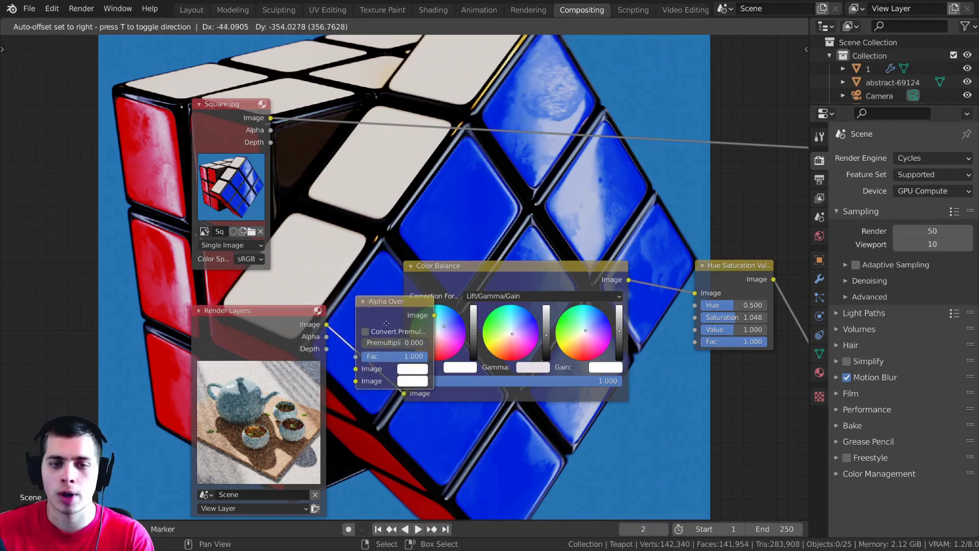
click(410, 322)
Space out the Alpha Over, Square.jpg and Render Layers nodes, keeping the two input nodes stacked
drag(409, 307, 403, 313)
middle_drag(370, 292, 402, 266)
drag(241, 105, 200, 141)
drag(270, 321, 253, 335)
drag(233, 176, 223, 195)
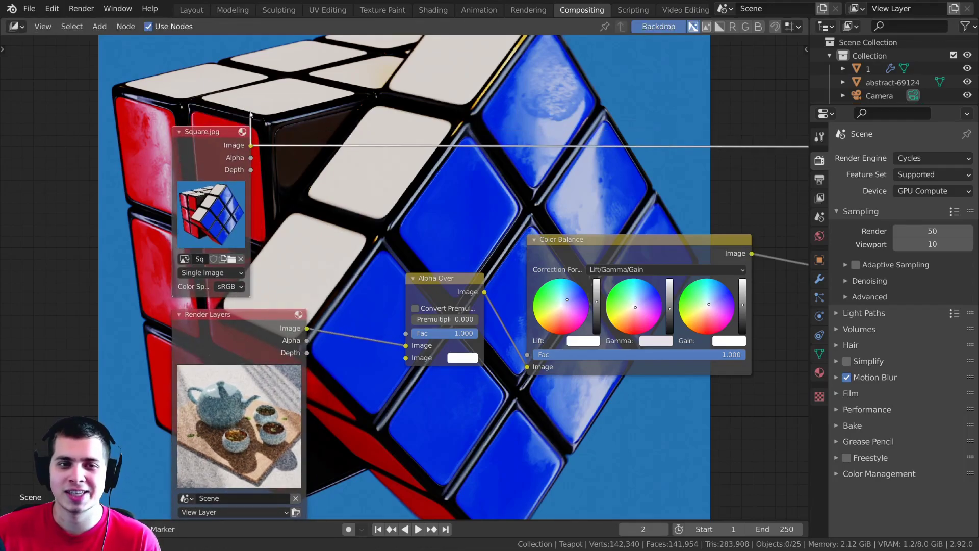
Connect the Square.jpg node's Image output to the second Image input of Alpha Over and preview Alpha Over in the backdrop
drag(250, 146, 406, 357)
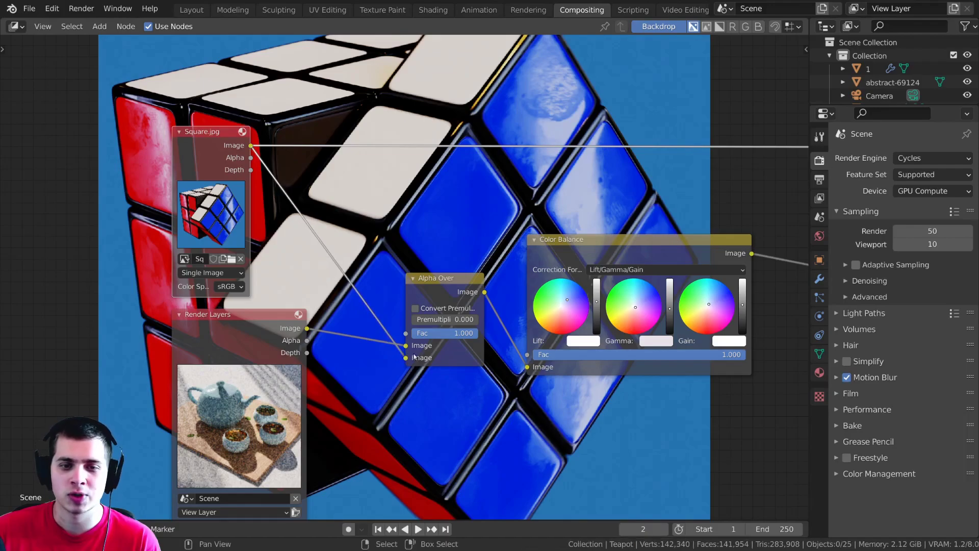
ctrl+shift+click(453, 291)
middle_drag(449, 280, 466, 195)
scroll(445, 293, up, 3)
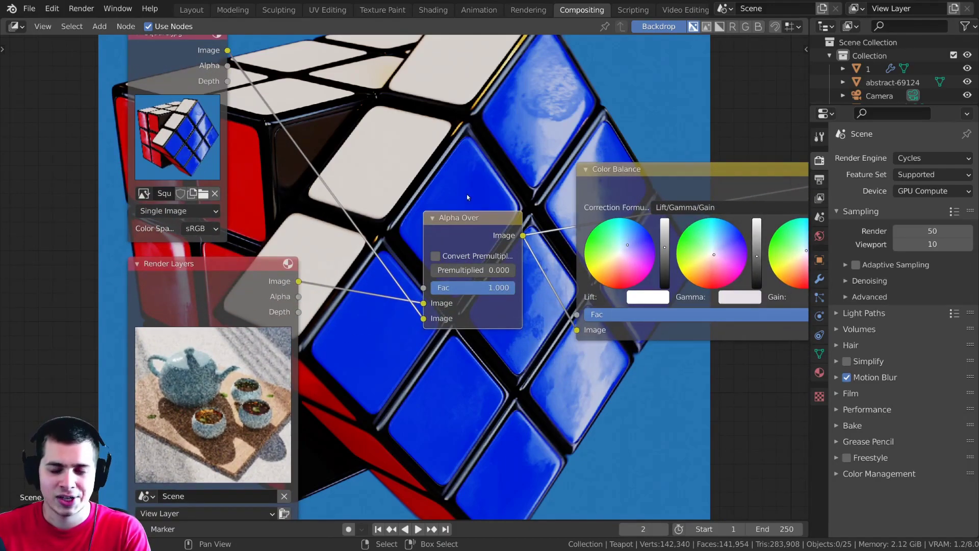
Swap the links into Alpha Over so Square.jpg feeds the first Image input and Render Layers the second
scroll(408, 286, up, 2)
drag(135, 70, 133, 76)
drag(427, 309, 429, 325)
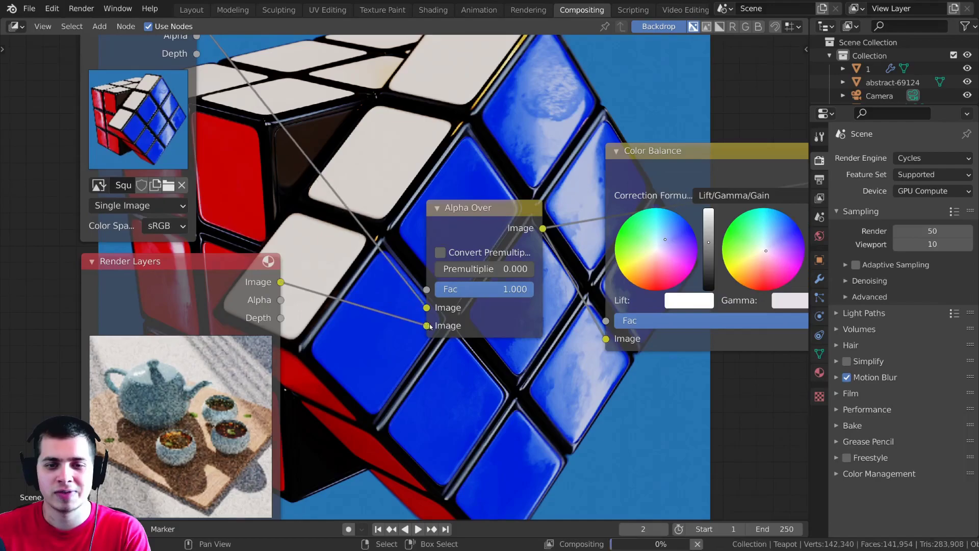
scroll(430, 319, down, 5)
drag(237, 319, 233, 322)
scroll(409, 263, up, 3)
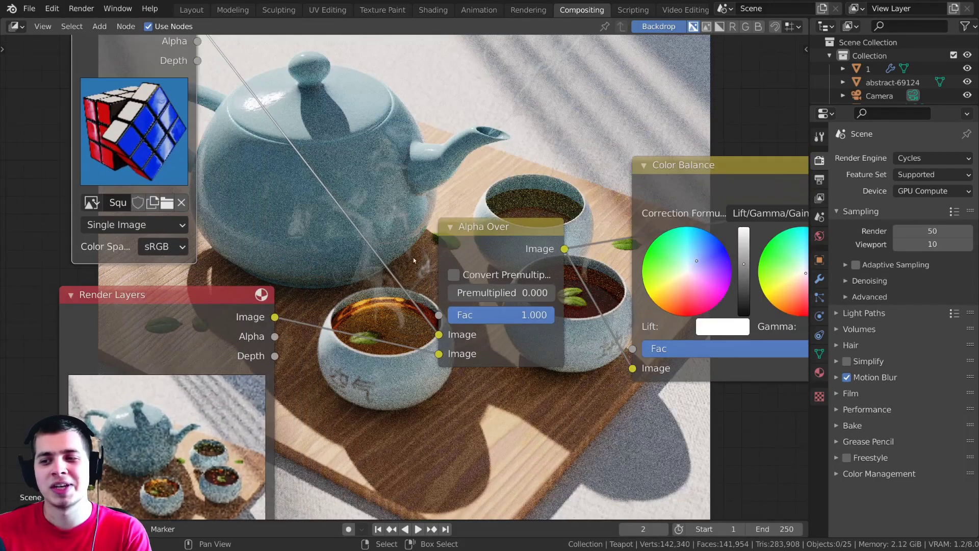
scroll(406, 278, down, 2)
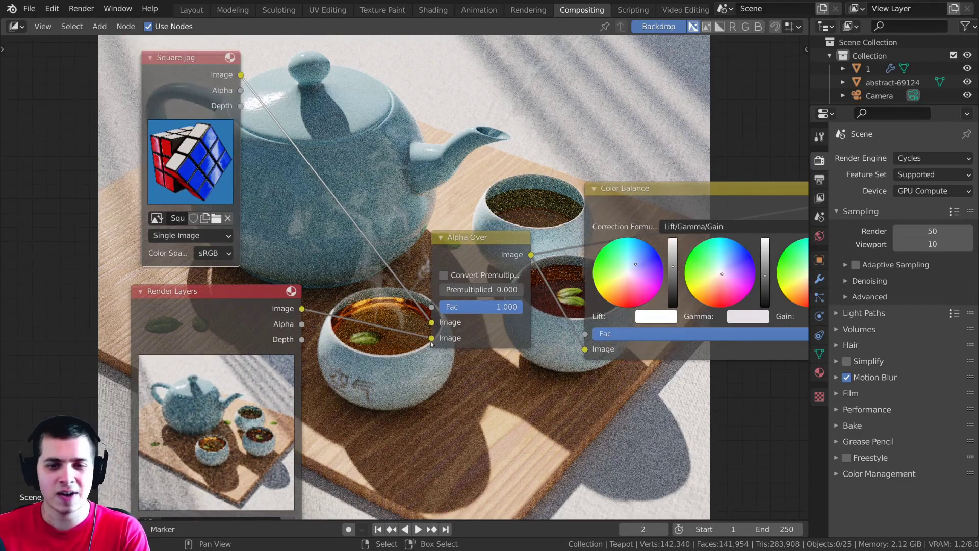
Swap the Alpha Over links back so Render Layers feeds the first Image input and Square.jpg the second
drag(431, 322, 430, 340)
drag(198, 83, 201, 73)
scroll(452, 329, up, 3)
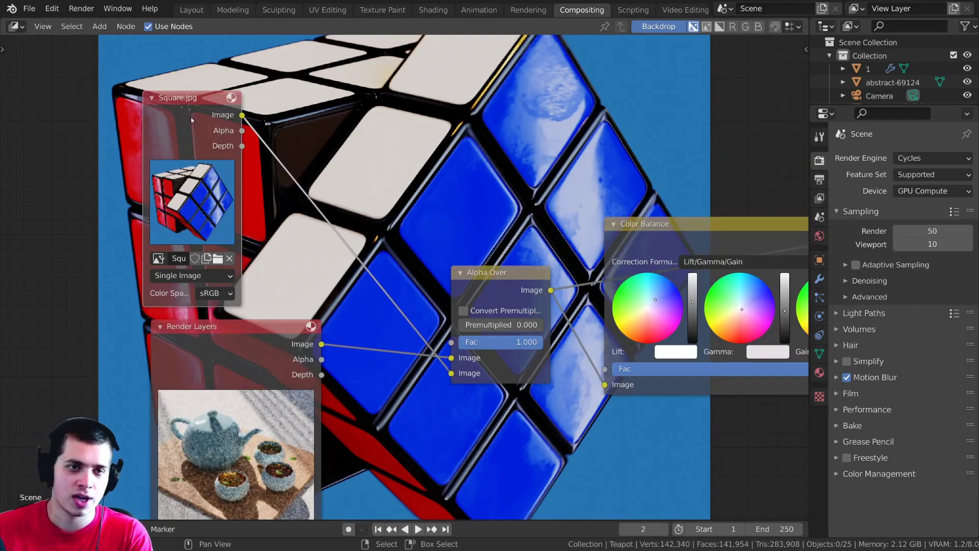
drag(174, 122, 179, 121)
Add a Transform node and place it above the Alpha Over node
key(shift+a)
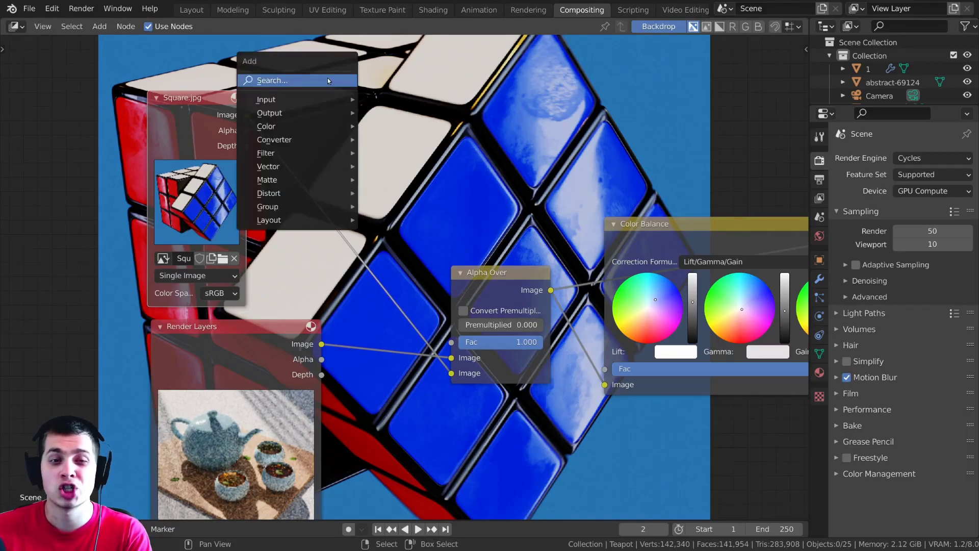
text(tra)
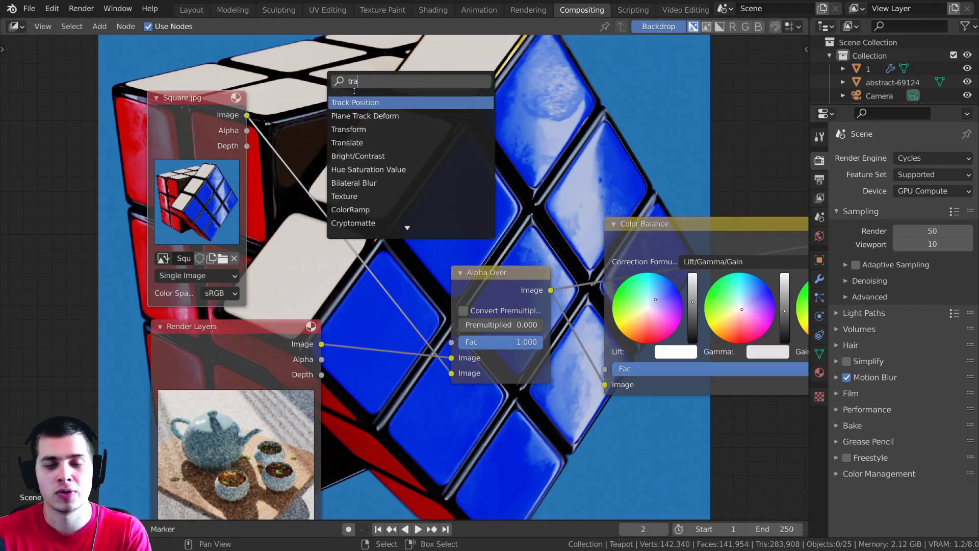
text(ns)
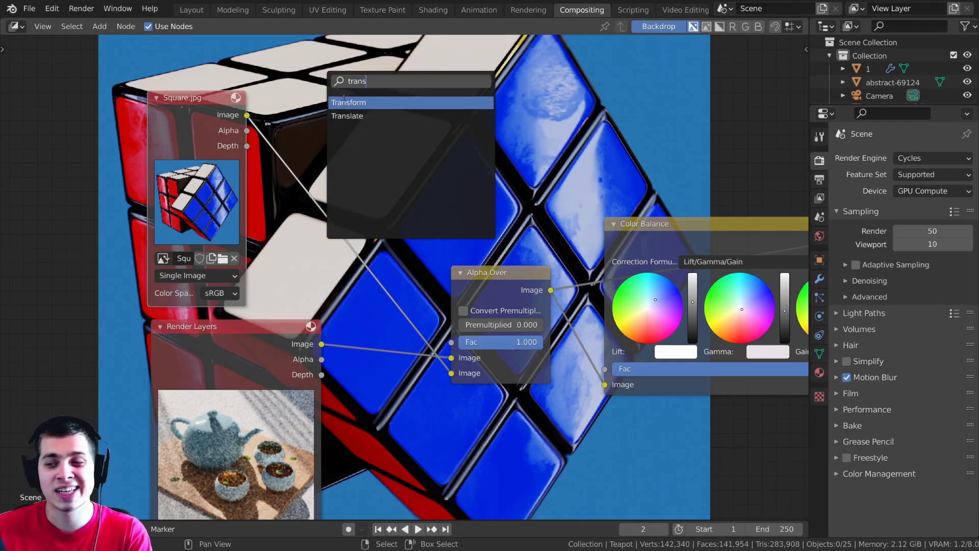
click(345, 100)
click(406, 214)
scroll(405, 214, down, 2)
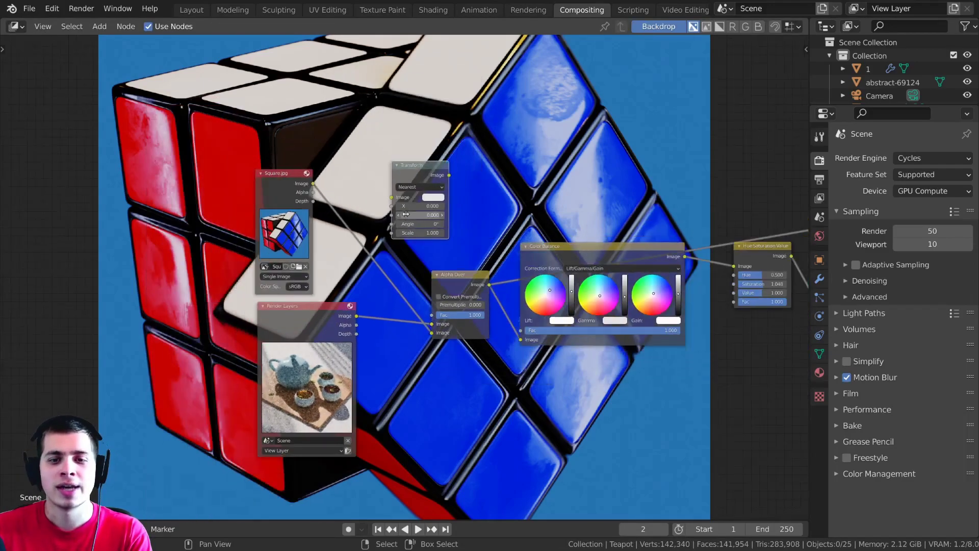
middle_drag(405, 214, 363, 224)
drag(362, 173, 390, 174)
Insert the Transform node on the link between Square.jpg and Alpha Over and tidy the surrounding nodes
middle_drag(481, 218, 327, 228)
scroll(327, 227, down, 2)
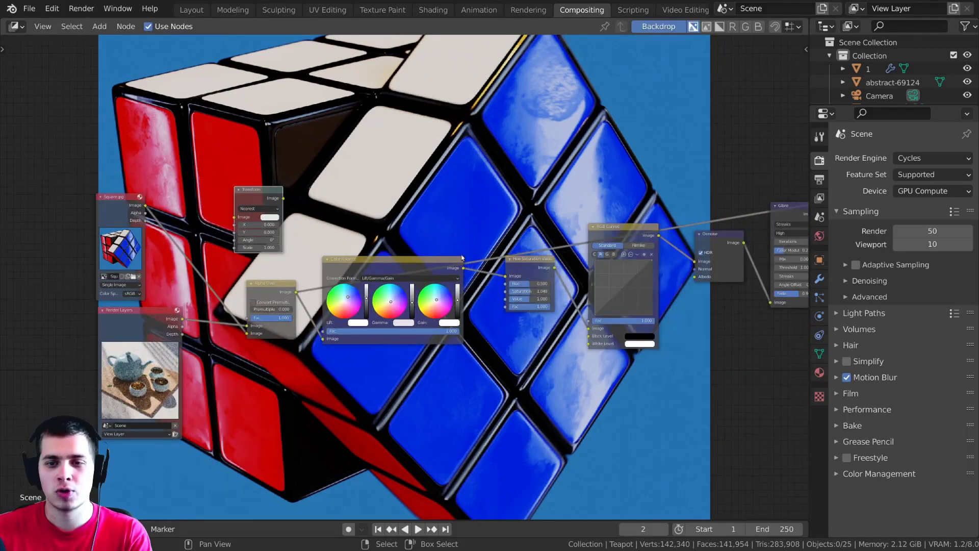
scroll(673, 277, down, 1)
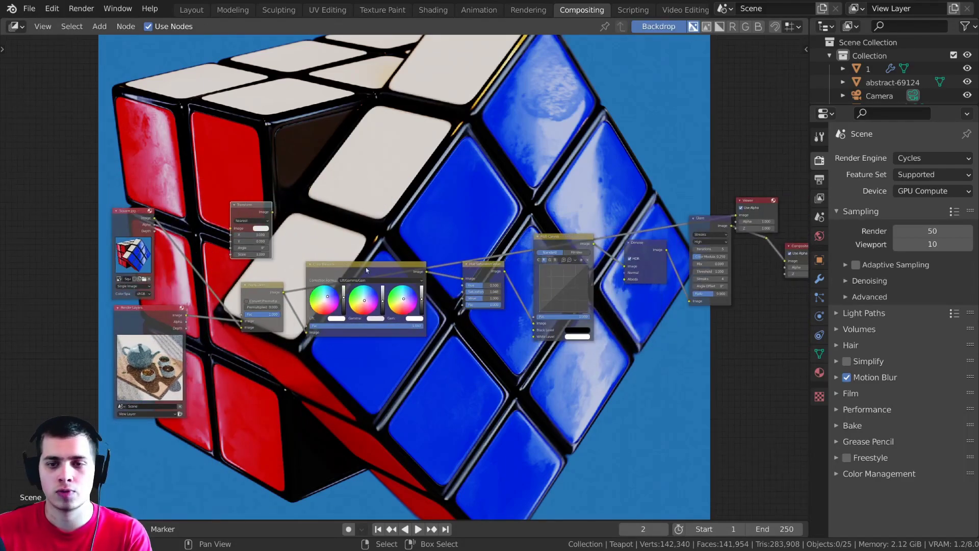
middle_drag(487, 251, 690, 242)
scroll(689, 243, up, 9)
drag(244, 148, 243, 106)
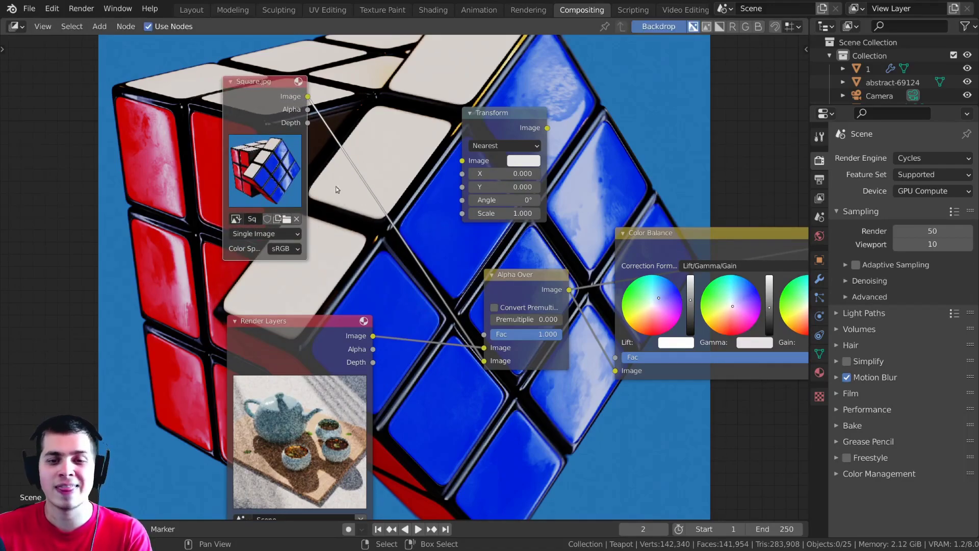
drag(506, 115, 368, 143)
drag(271, 83, 251, 111)
drag(406, 148, 369, 135)
drag(510, 286, 503, 274)
Move the Viewer node further right and preview the Transform node in the backdrop
key(Home)
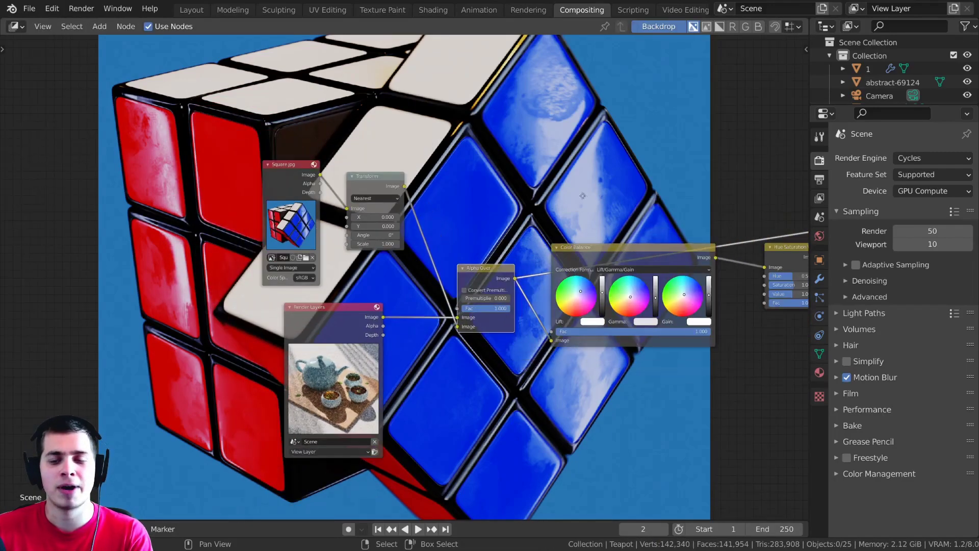
middle_drag(606, 264, 189, 266)
middle_drag(654, 209, 661, 211)
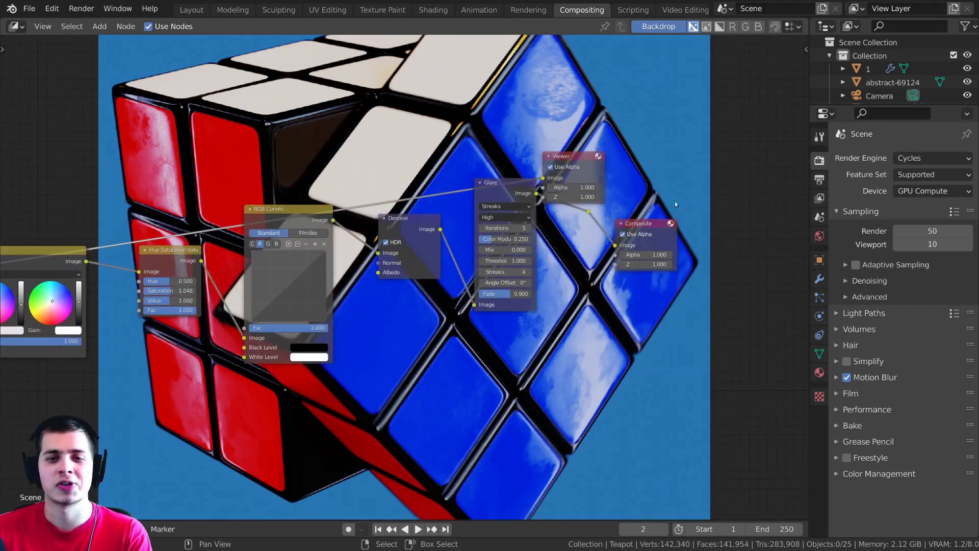
drag(584, 155, 627, 155)
middle_drag(627, 156, 456, 175)
scroll(456, 174, up, 5)
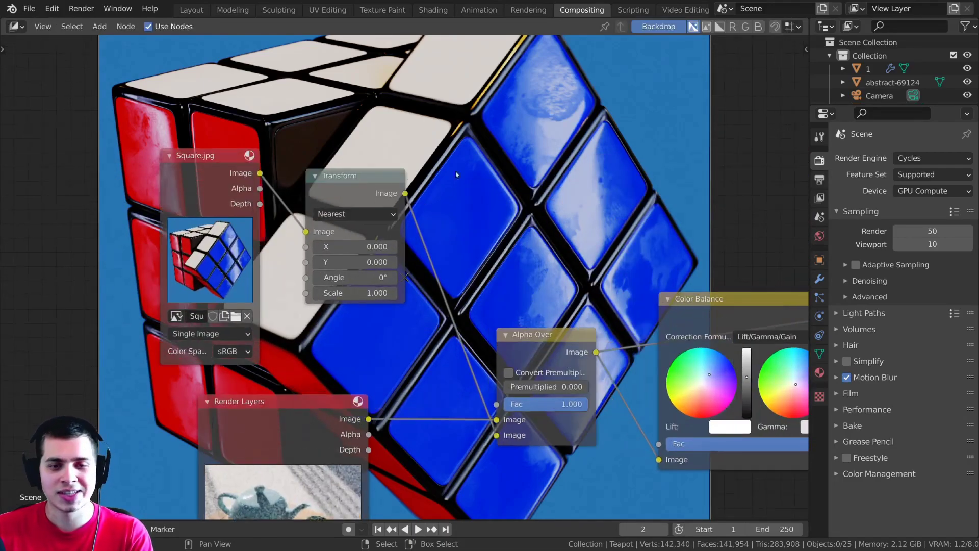
ctrl+shift+click(347, 184)
scroll(388, 242, up, 1)
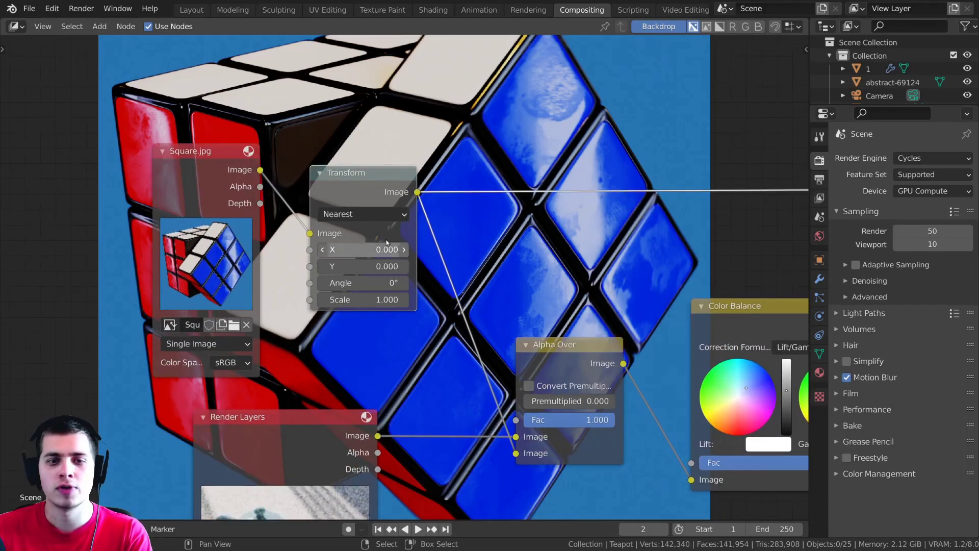
Try rotating the image with the Transform node, undo the rotation, and set the node's Scale to 0.400
drag(362, 284, 400, 284)
key(ctrl+z)
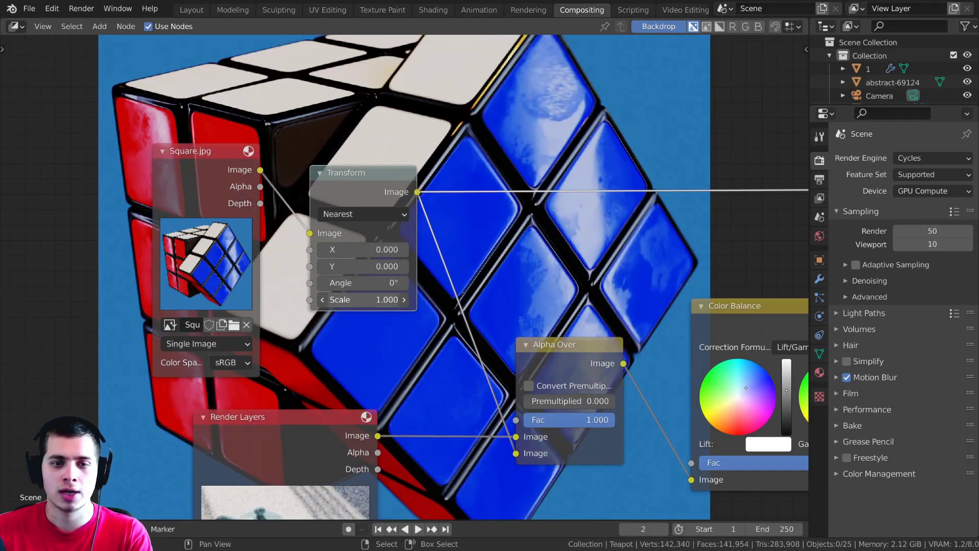
ctrl+scroll(362, 300, up, 5)
ctrl+scroll(363, 300, down, 15)
ctrl+scroll(363, 300, up, 8)
ctrl+scroll(363, 300, down, 3)
ctrl+scroll(368, 300, down, 1)
middle_drag(421, 208, 456, 300)
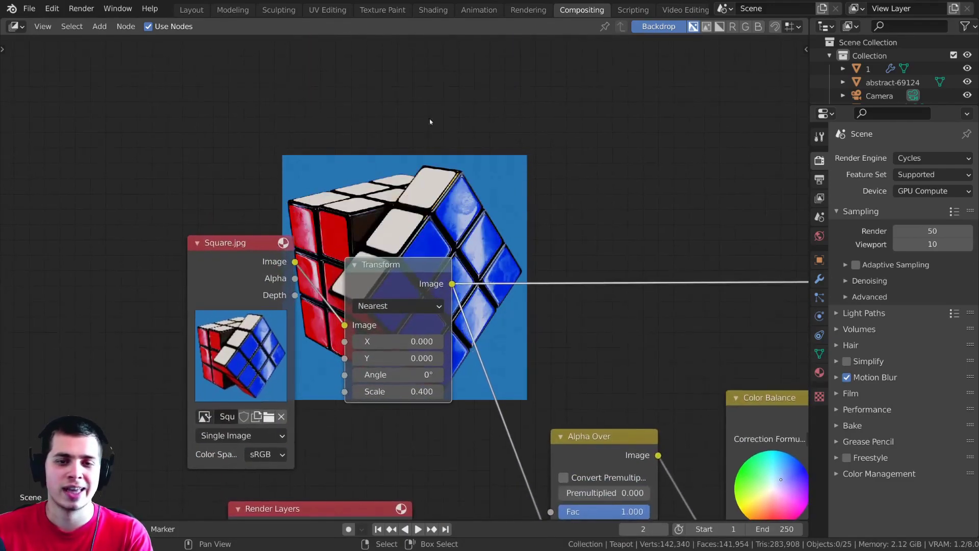
Preview the Alpha Over node in the backdrop to show the scaled image over the teapot render
scroll(543, 382, down, 2)
middle_drag(589, 406, 497, 284)
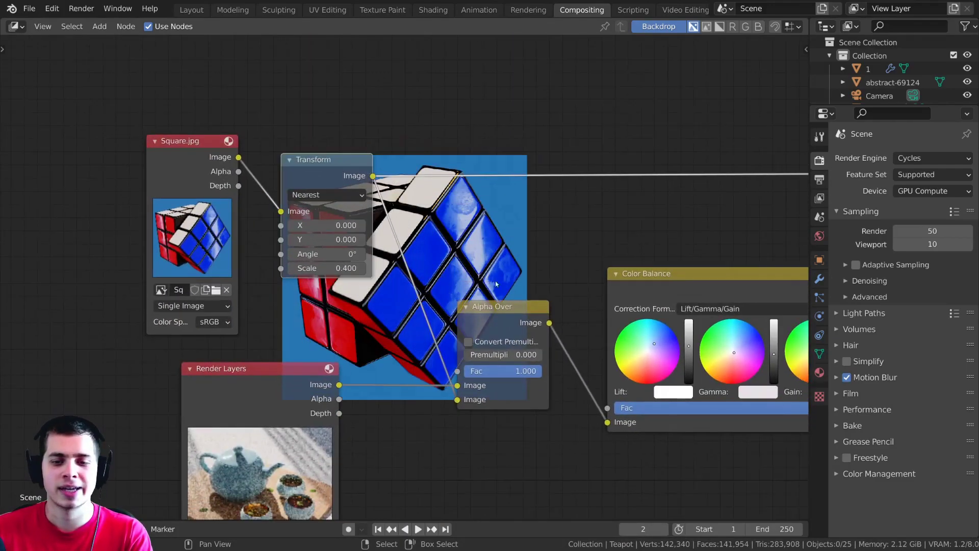
ctrl+shift+click(507, 320)
middle_drag(384, 224, 202, 398)
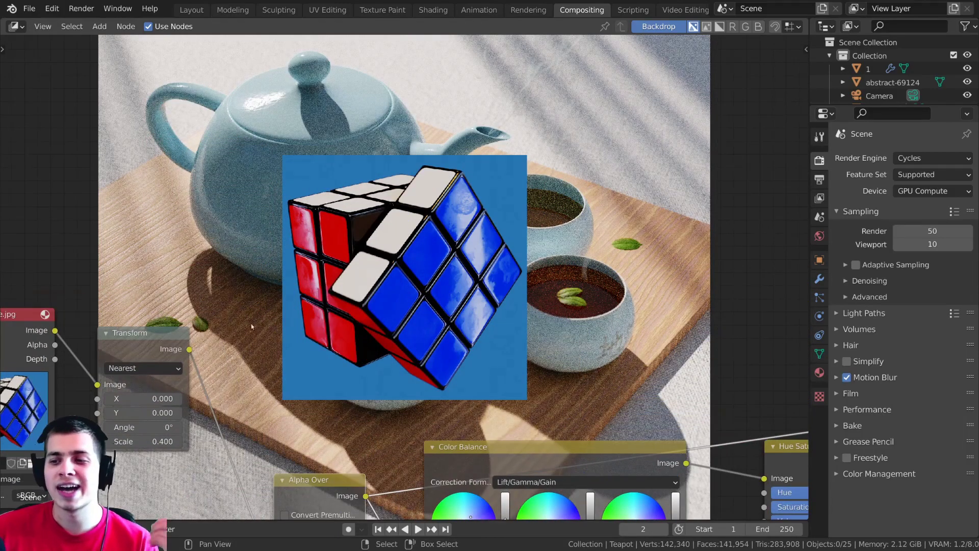
middle_drag(294, 290, 307, 302)
scroll(352, 301, down, 2)
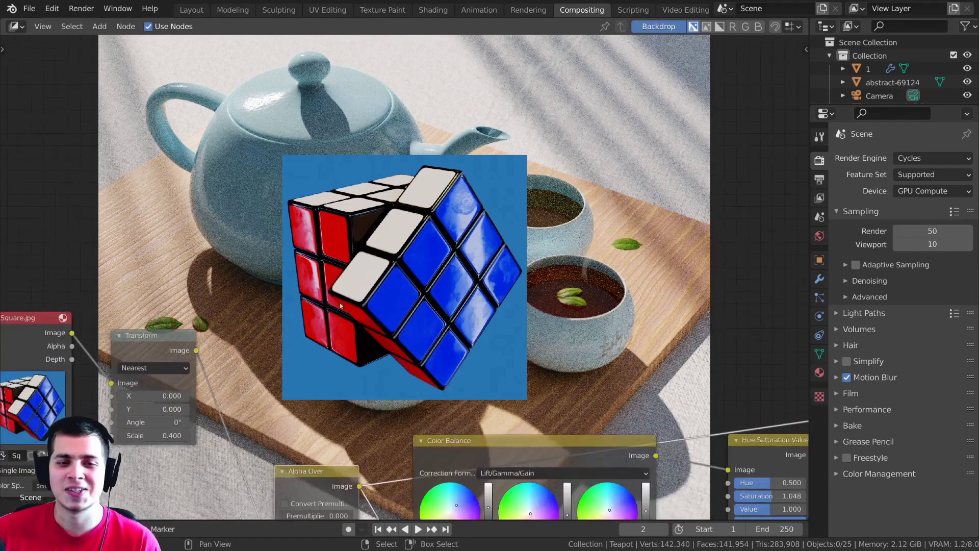
Set the Transform node's X to 513.200 and Y to -387.100, and shrink the backdrop
middle_drag(375, 165, 430, 146)
scroll(235, 378, up, 5)
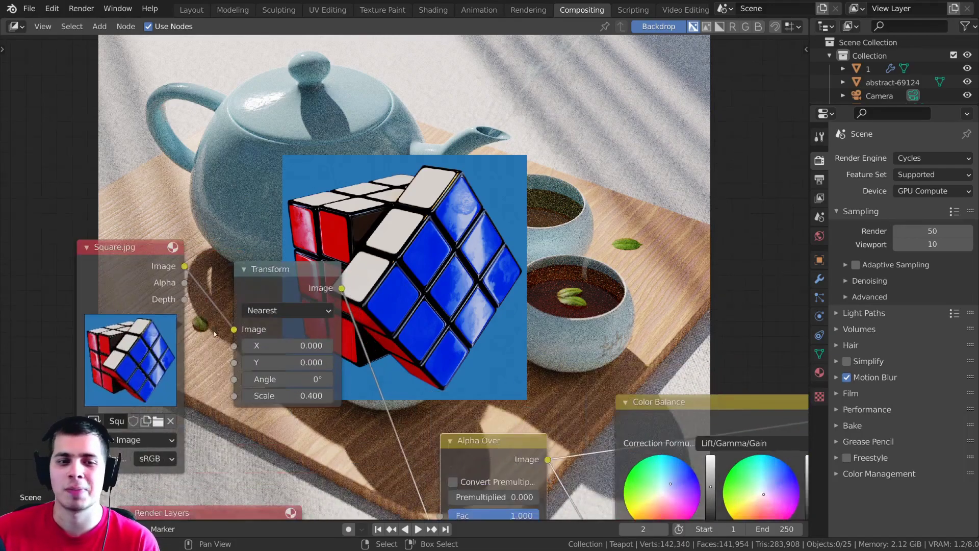
drag(255, 385, 319, 385)
drag(255, 363, 517, 364)
drag(255, 385, 1, 385)
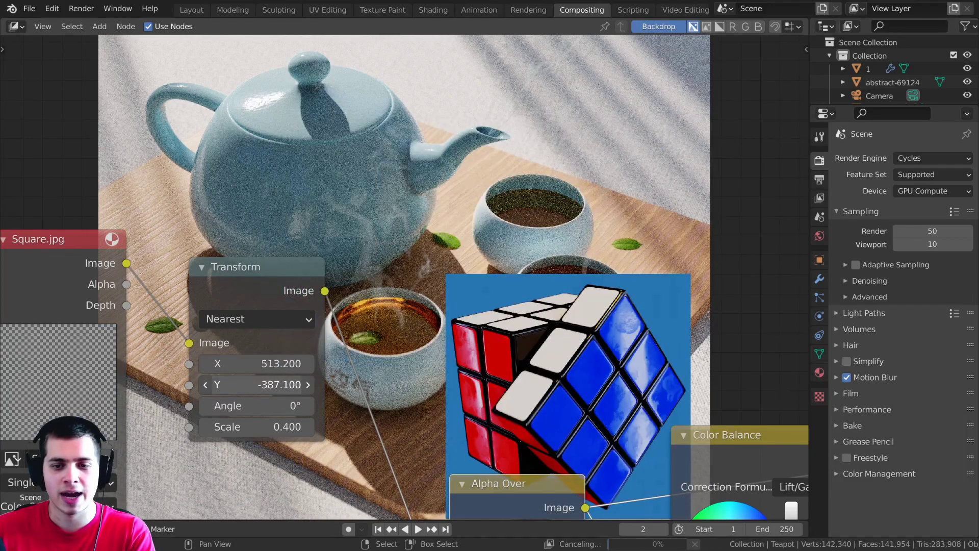
key(v)
key(v)
scroll(588, 384, down, 1)
scroll(588, 385, down, 3)
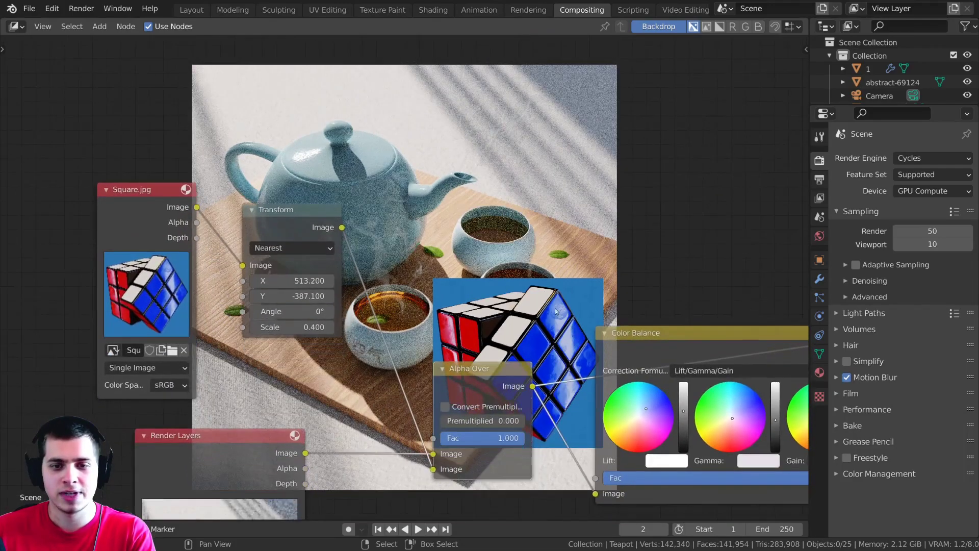
Preview the Glare node in the backdrop and move the Viewer node further right
middle_drag(601, 376, 331, 303)
scroll(515, 326, down, 7)
middle_drag(516, 326, 355, 355)
scroll(690, 297, up, 6)
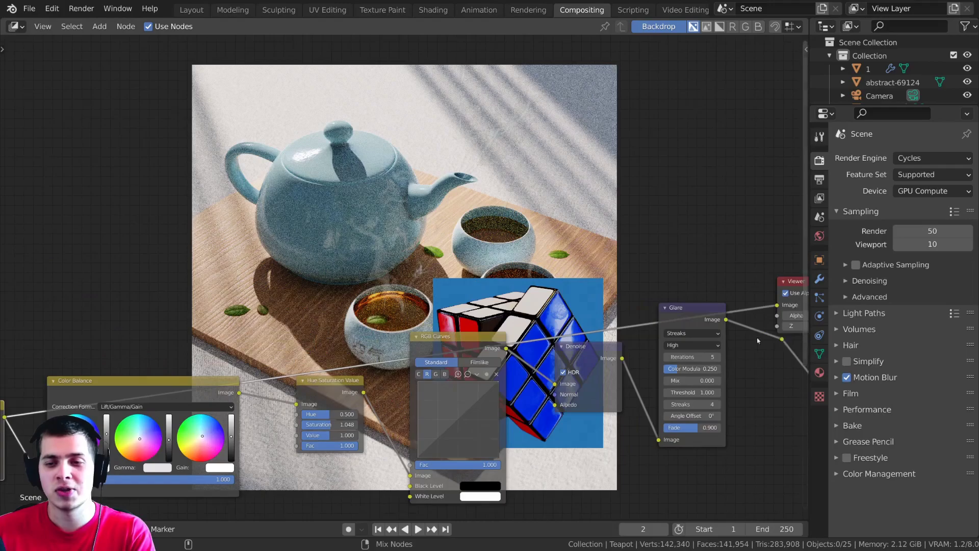
middle_drag(774, 340, 706, 344)
ctrl+shift+click(707, 342)
drag(722, 287, 756, 287)
Examine how the color, denoise and glare nodes affect the combined teapot and cube image
middle_drag(436, 337, 574, 445)
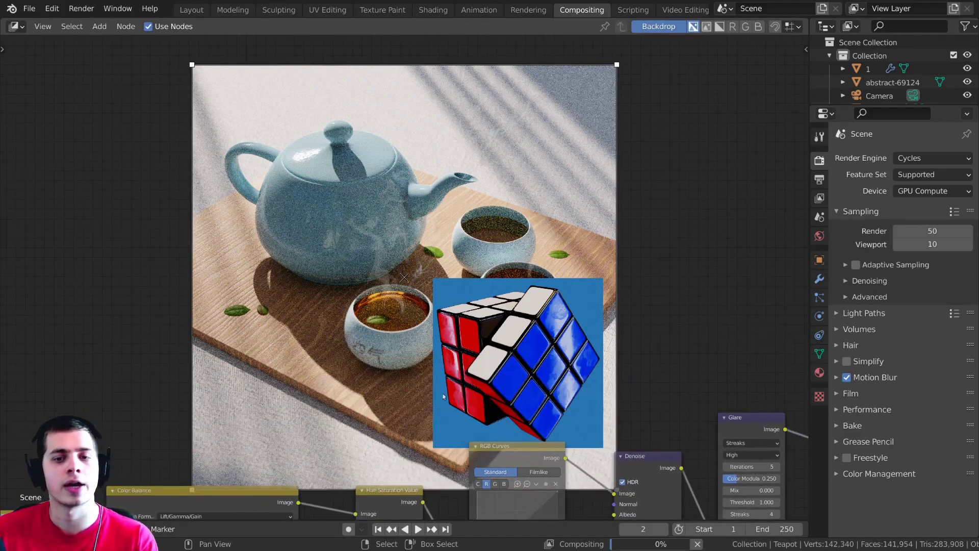
scroll(454, 128, down, 7)
middle_drag(454, 128, 486, 204)
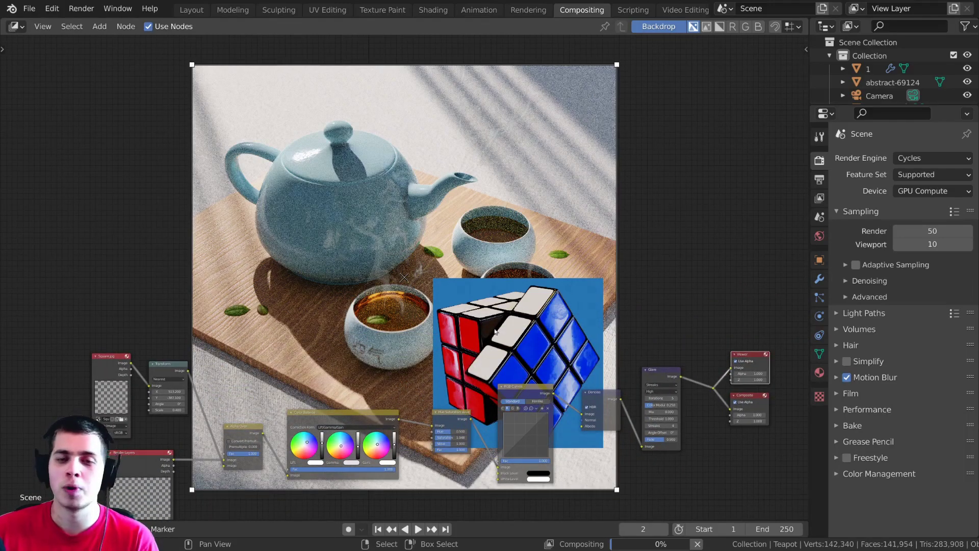
middle_drag(435, 360, 434, 449)
scroll(429, 459, up, 1)
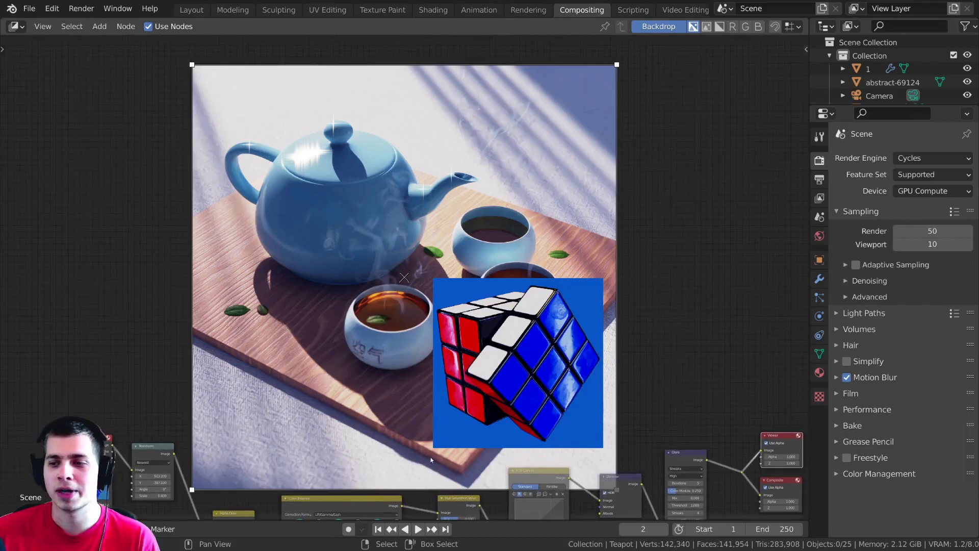
scroll(422, 430, down, 3)
middle_drag(339, 461, 319, 311)
scroll(320, 312, up, 3)
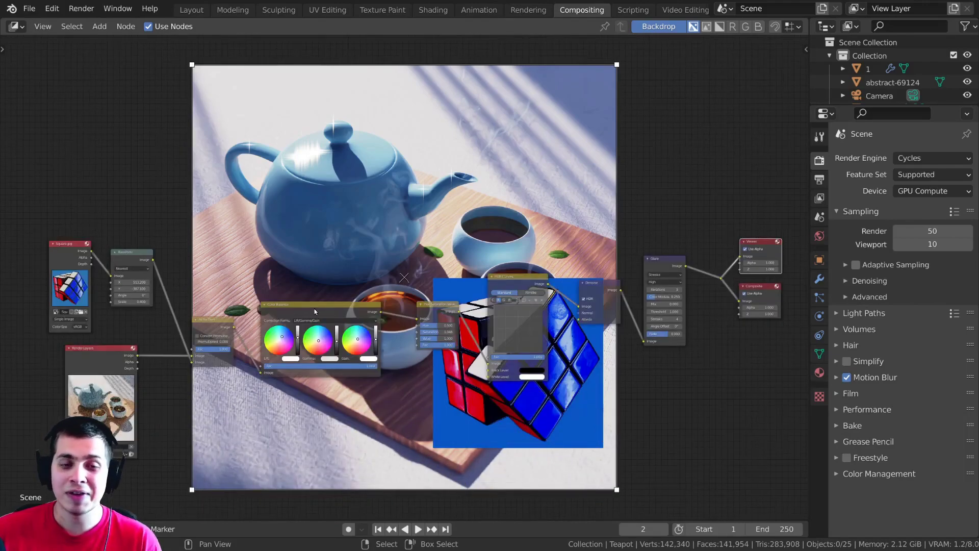
Move the Denoise and Glare nodes closer to RGB Curves to free space before the Viewer and Composite nodes
drag(319, 311, 339, 311)
drag(514, 295, 503, 296)
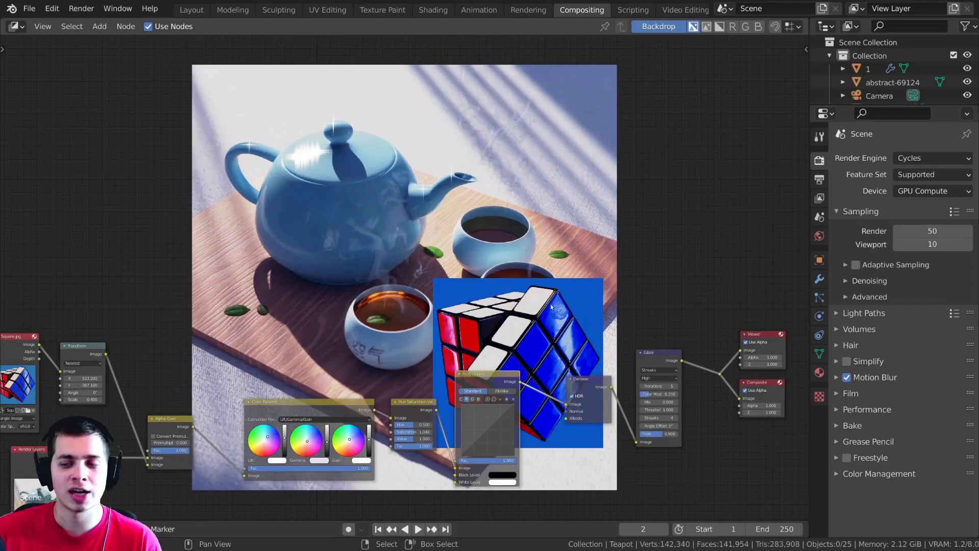
middle_drag(551, 307, 576, 307)
middle_drag(191, 377, 203, 308)
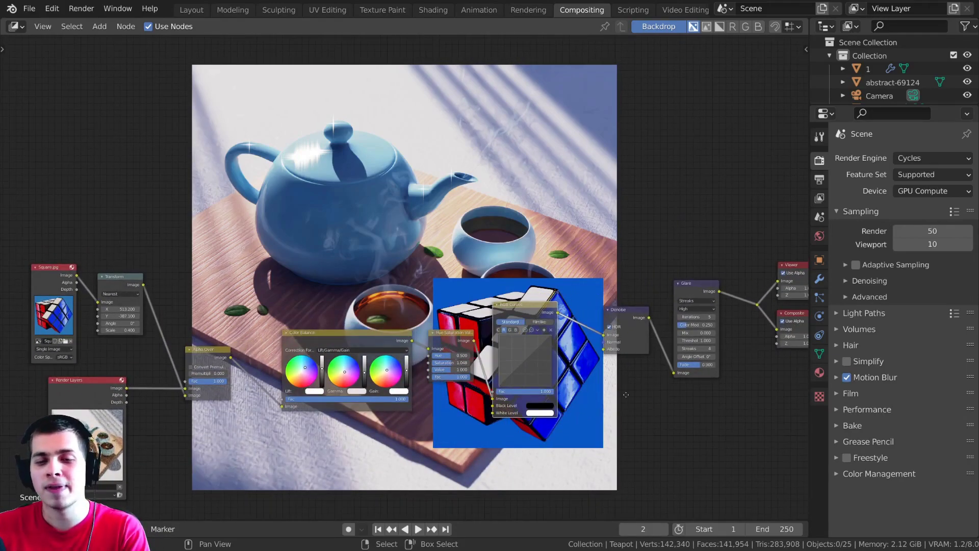
middle_drag(635, 397, 594, 405)
drag(649, 298, 583, 308)
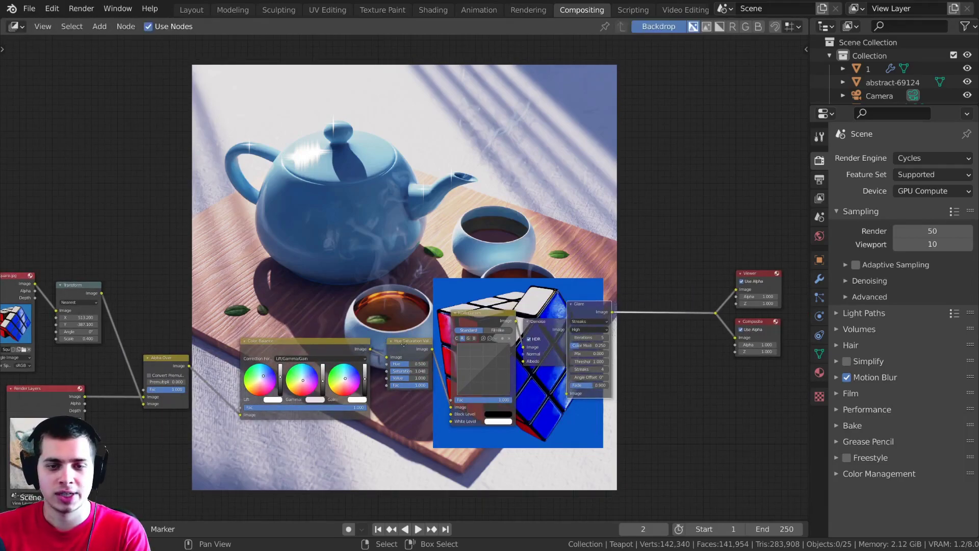
Shift the Hue Saturation Value, Color Balance and Alpha Over nodes right to even out the spacing of the chain
drag(403, 344, 416, 340)
drag(310, 343, 325, 342)
middle_drag(171, 358, 289, 351)
drag(288, 351, 330, 345)
scroll(310, 331, down, 3)
middle_drag(360, 352, 237, 358)
scroll(247, 342, up, 3)
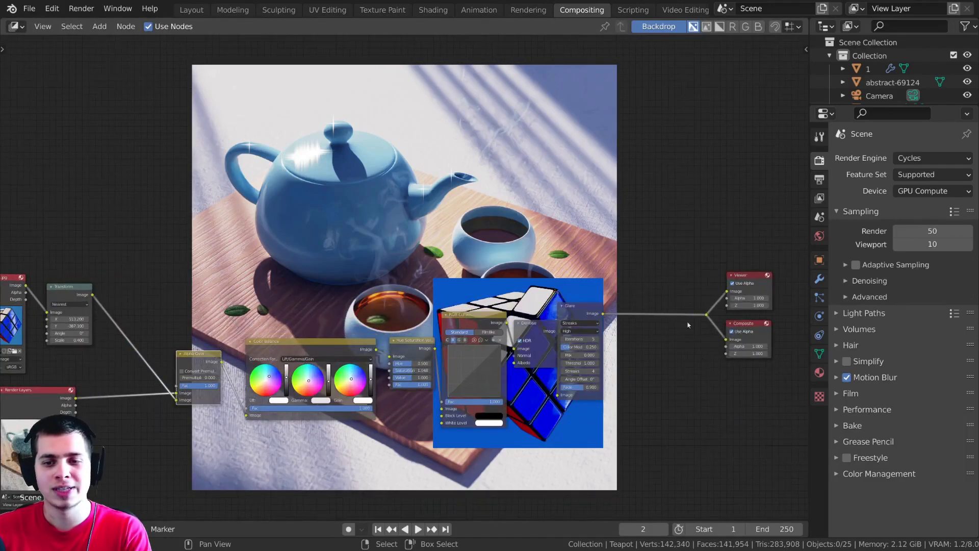
middle_drag(247, 343, 331, 351)
drag(89, 292, 96, 290)
middle_drag(171, 403, 138, 383)
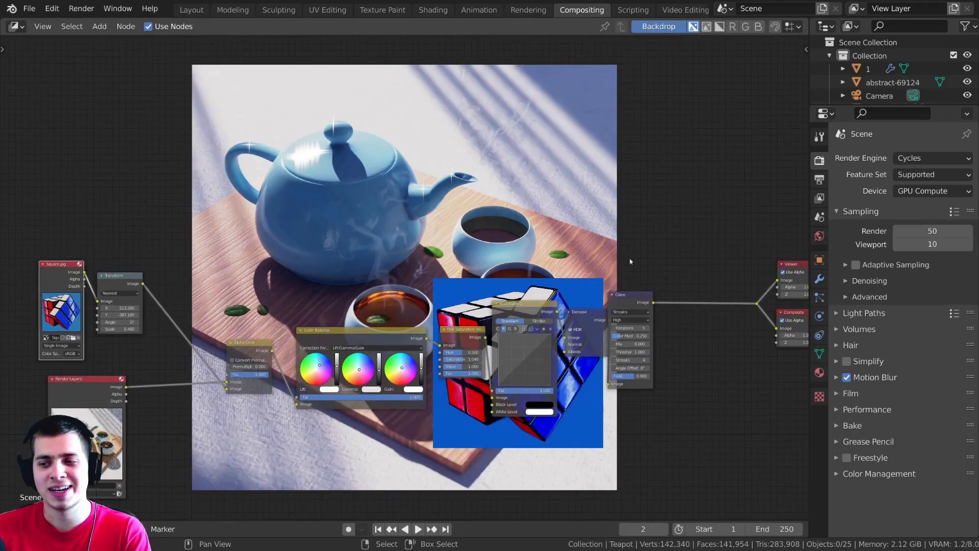
middle_drag(353, 263, 342, 264)
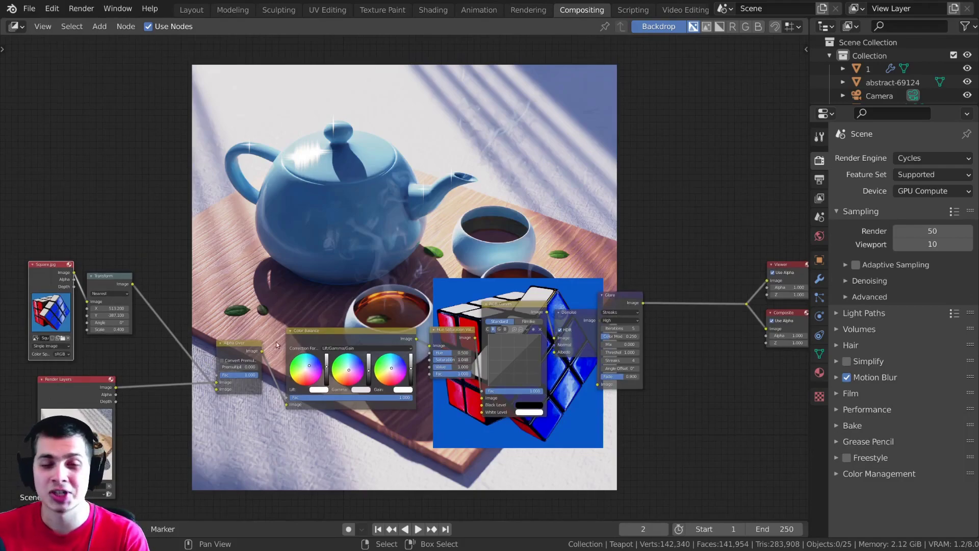
Duplicate the Alpha Over node and insert the copy between Glare and the Viewer and Composite outputs
drag(241, 344, 624, 317)
scroll(229, 358, down, 1)
scroll(229, 358, down, 1)
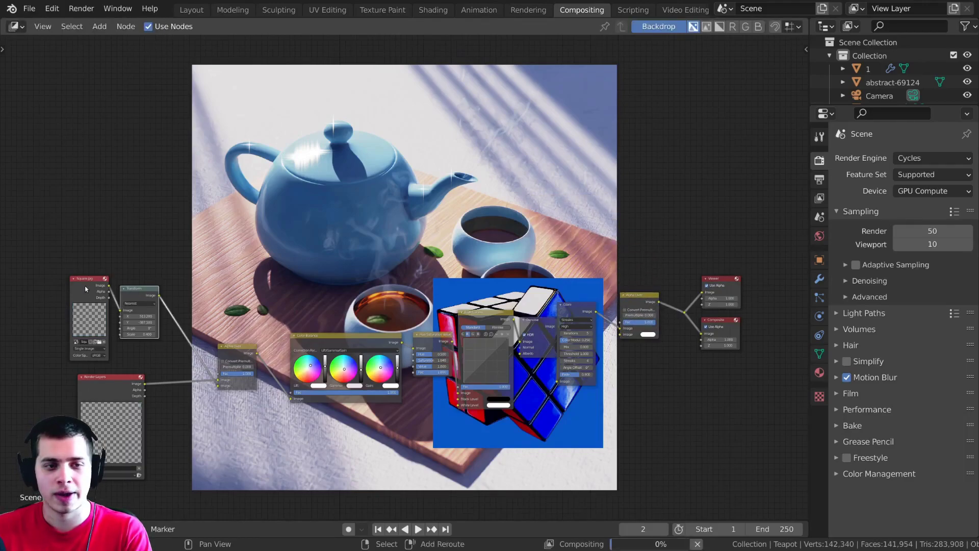
Move the Square.jpg and Transform nodes to the far end of the chain, above the Glare node
scroll(88, 289, up, 3)
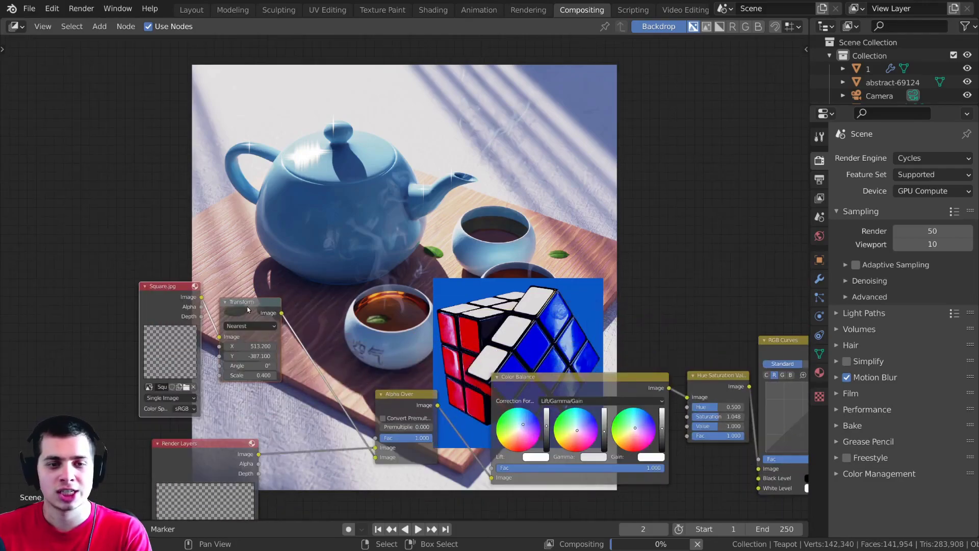
scroll(160, 309, down, 2)
middle_drag(159, 309, 90, 240)
drag(67, 210, 201, 309)
key(g)
click(664, 203)
scroll(617, 208, down, 1)
middle_drag(615, 209, 308, 255)
key(g)
click(485, 265)
drag(444, 301, 455, 302)
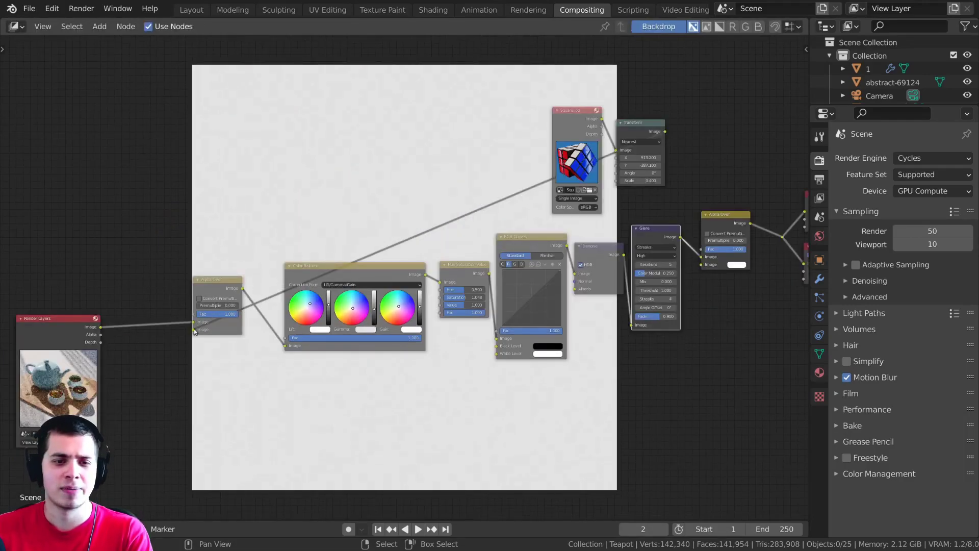
Delete the first Alpha Over node while keeping Render Layers linked to Color Balance, and move Render Layers closer
mouse_move(215, 288)
mouse_down()
mouse_move(202, 296)
mouse_move(214, 298)
mouse_up()
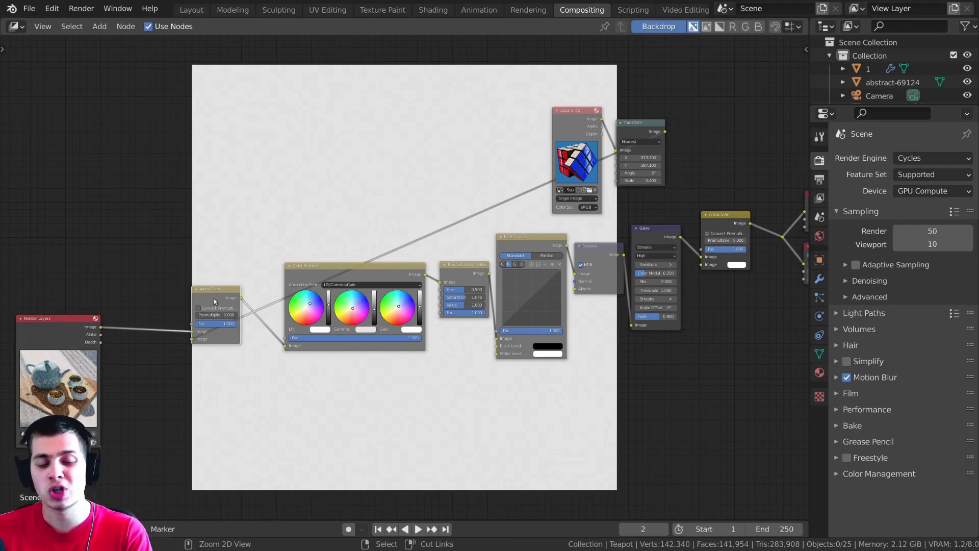
key(ctrl+x)
drag(77, 332, 214, 310)
Tighten the gaps between the Render Layers, Color Balance and Hue Saturation Value nodes
scroll(434, 322, down, 2)
middle_drag(437, 322, 208, 368)
scroll(207, 368, up, 6)
scroll(183, 313, down, 3)
middle_drag(182, 313, 242, 288)
scroll(241, 288, down, 5)
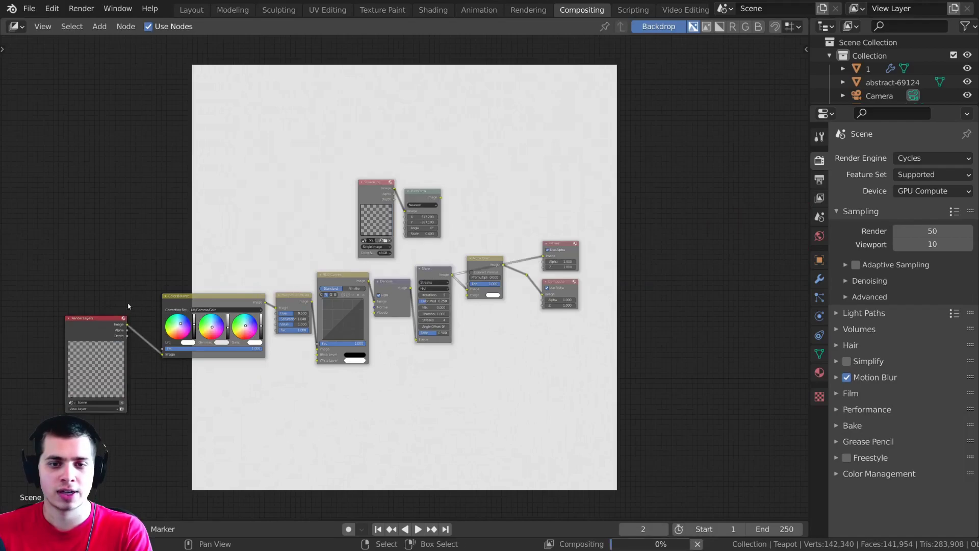
drag(93, 323, 107, 303)
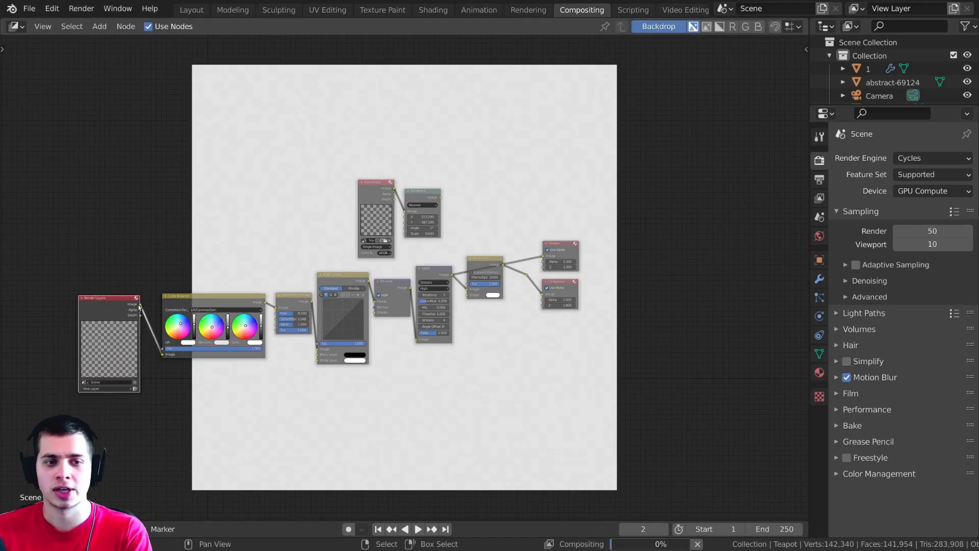
drag(207, 306, 198, 305)
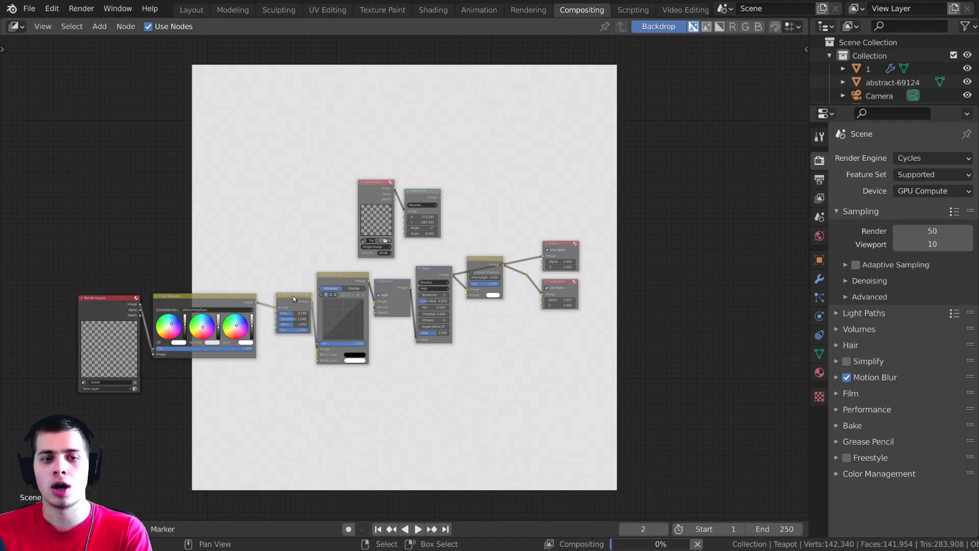
scroll(449, 289, up, 3)
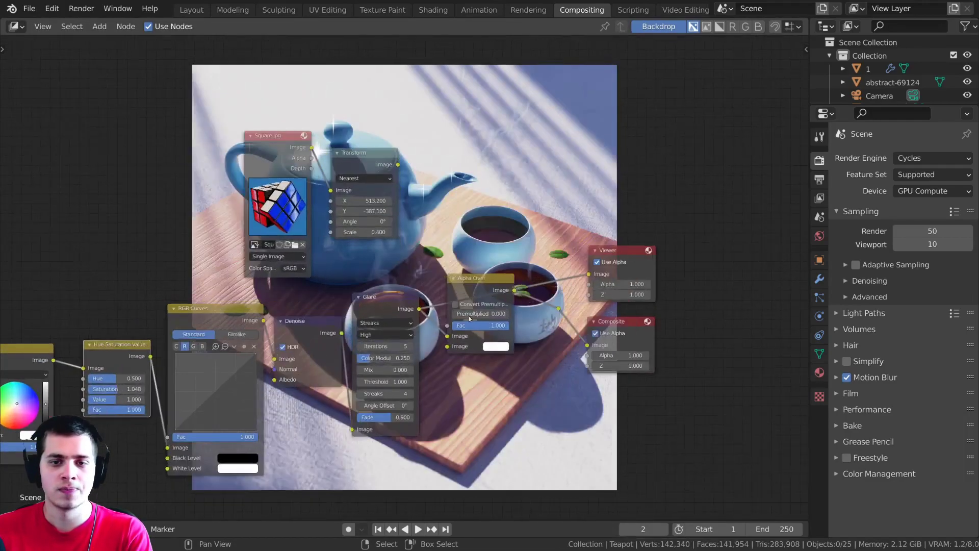
Connect the Transform node's image output to the second image input of the remaining Alpha Over node
click(494, 284)
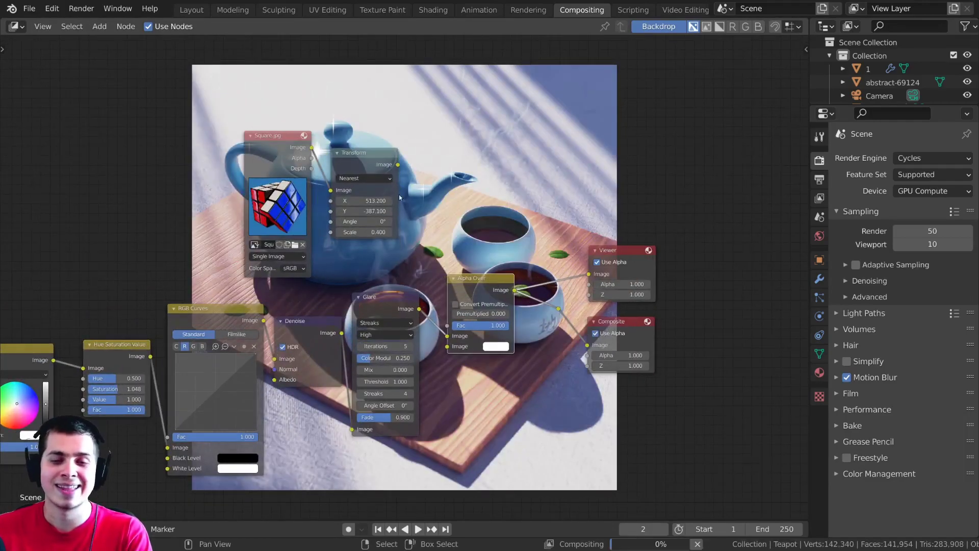
drag(357, 161, 401, 128)
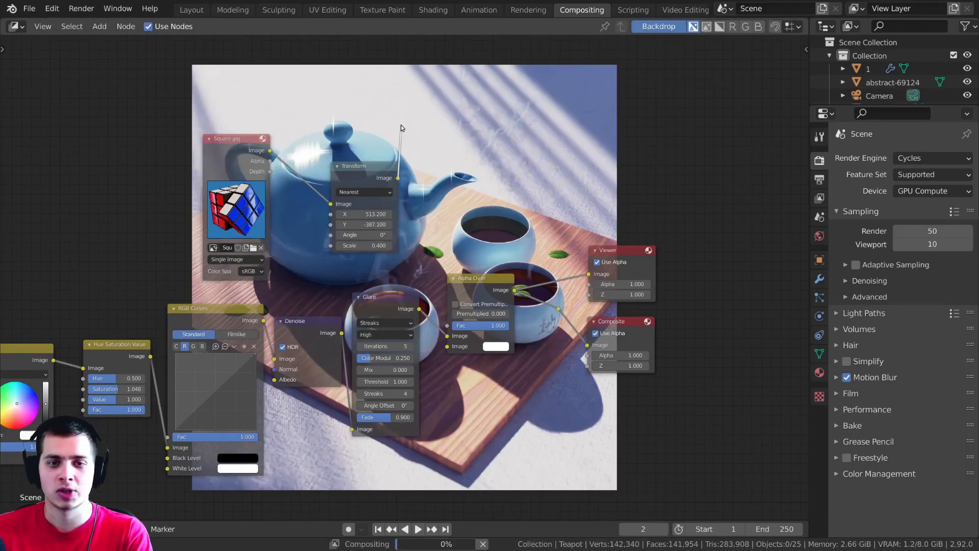
drag(441, 349, 446, 347)
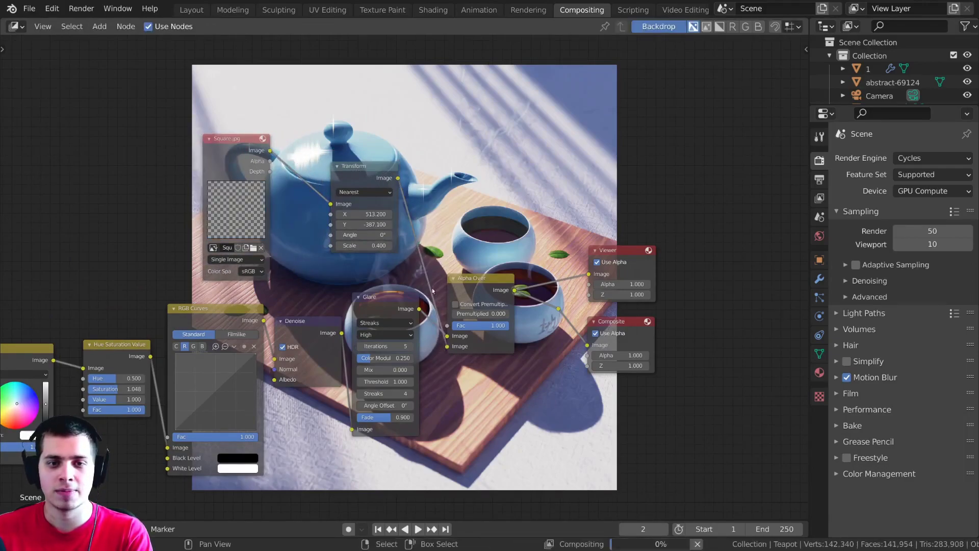
Reposition the Square.jpg and Transform nodes neatly above the Glare node
drag(385, 202, 374, 200)
mouse_move(220, 154)
mouse_down()
mouse_move(237, 118)
mouse_move(213, 137)
mouse_up()
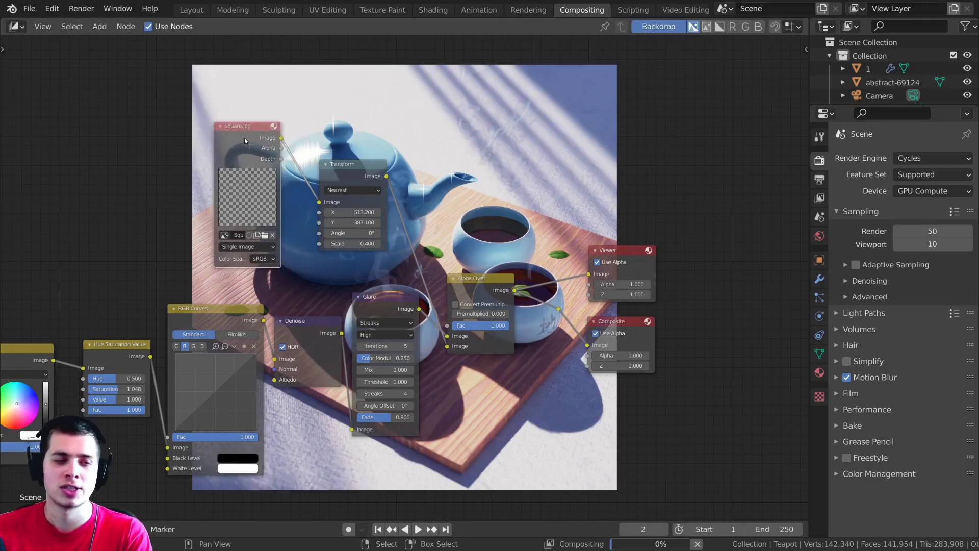
scroll(325, 169, up, 2)
drag(338, 155, 314, 146)
middle_drag(512, 117, 480, 284)
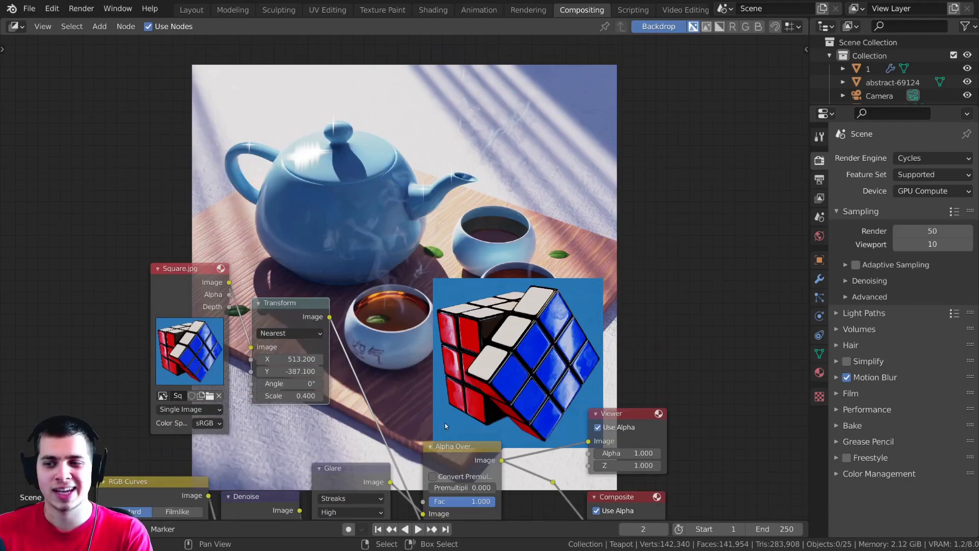
Tidy the layout by spacing out the Alpha Over, Transform and Render Layers nodes
middle_drag(447, 424, 470, 334)
drag(488, 355, 525, 348)
ctrl+shift+click(576, 392)
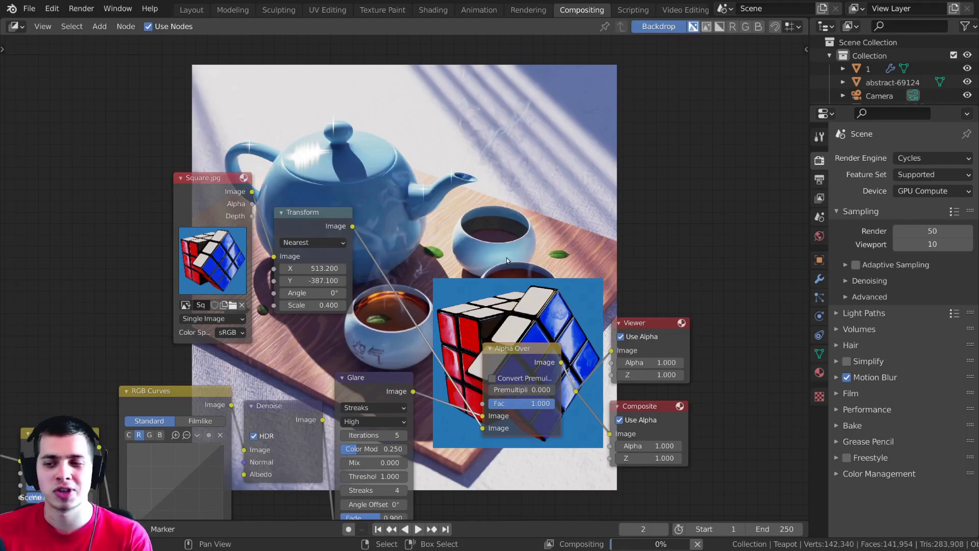
scroll(506, 261, down, 1)
drag(335, 223, 347, 225)
scroll(352, 232, down, 1)
middle_drag(351, 232, 425, 207)
scroll(488, 316, down, 3)
middle_drag(488, 317, 586, 227)
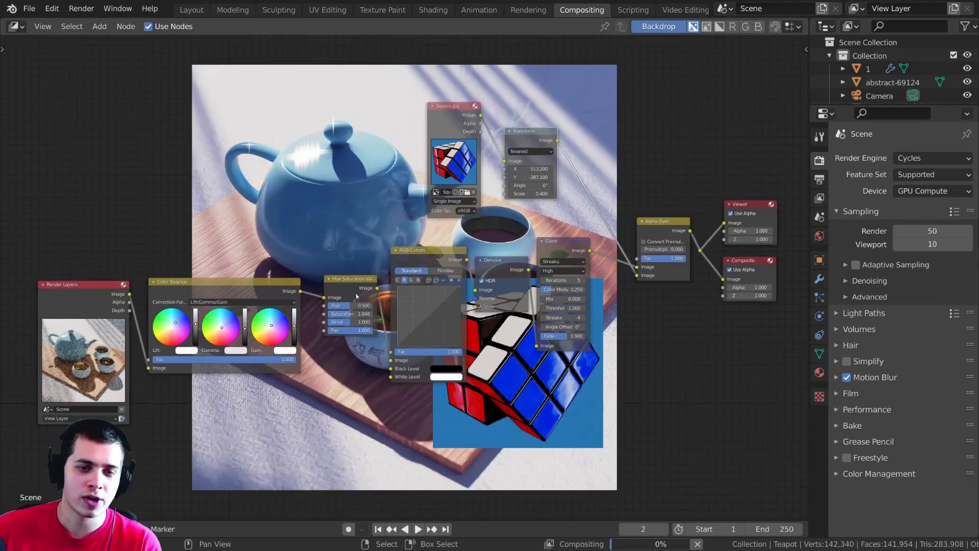
drag(99, 295, 91, 292)
middle_drag(448, 256, 429, 278)
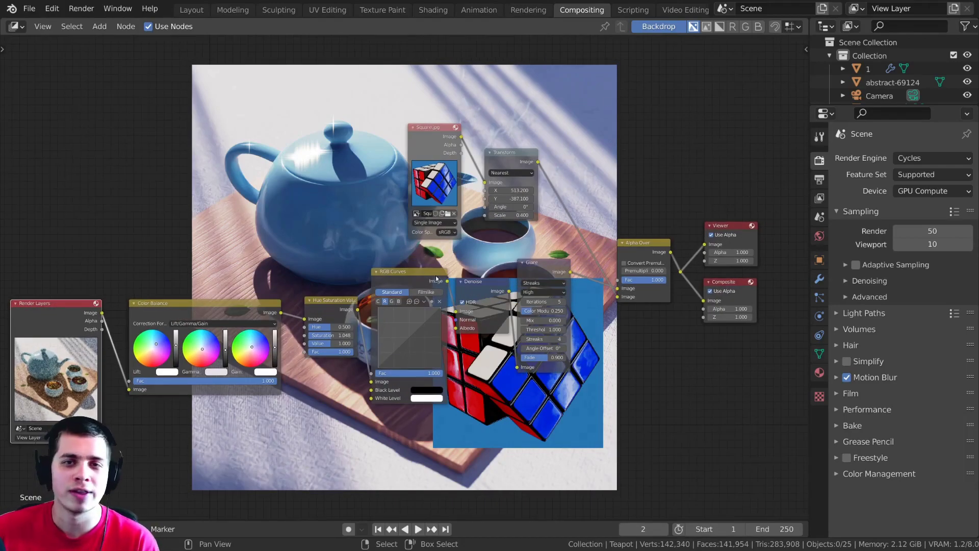
Add the Blender logo image as a new image node before Square.jpg and preview it in the backdrop
scroll(526, 297, up, 2)
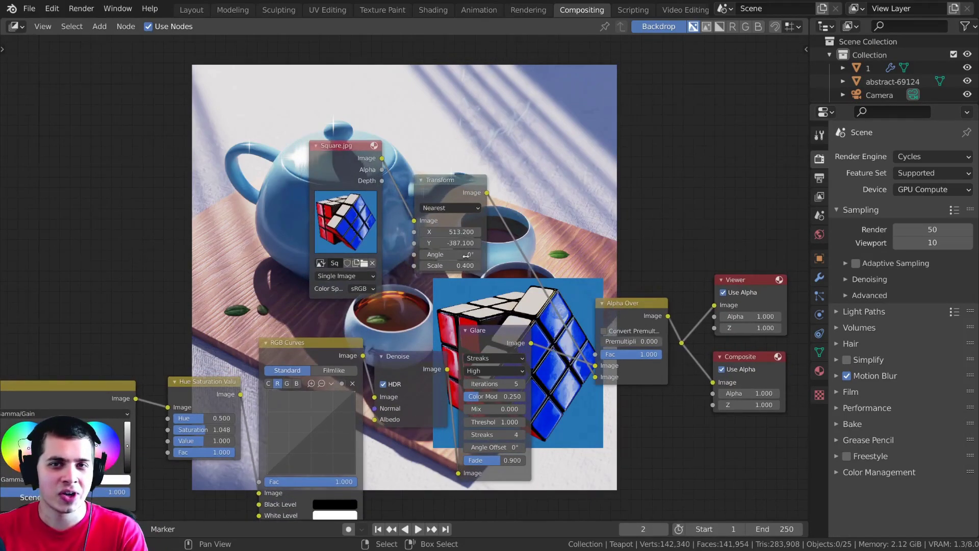
scroll(429, 289, down, 3)
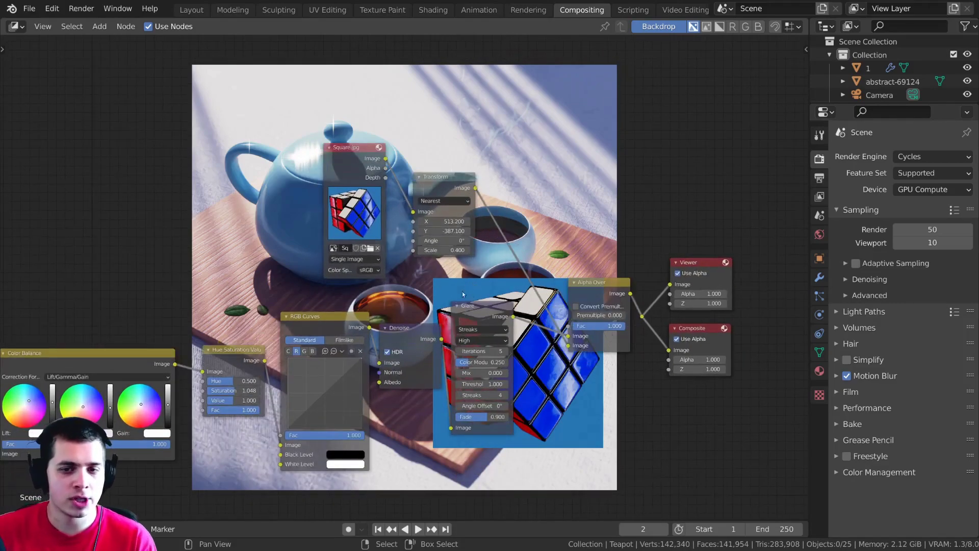
scroll(406, 298, up, 1)
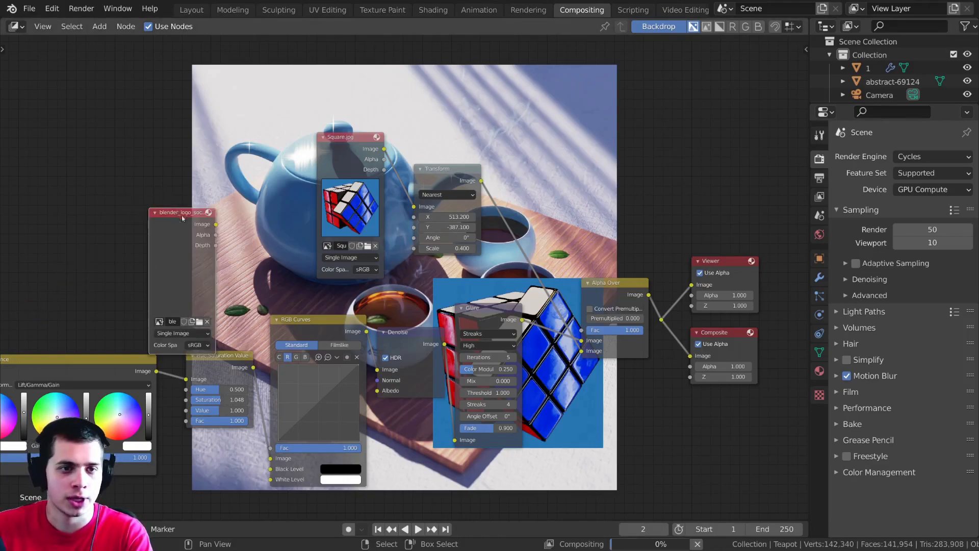
drag(179, 212, 176, 182)
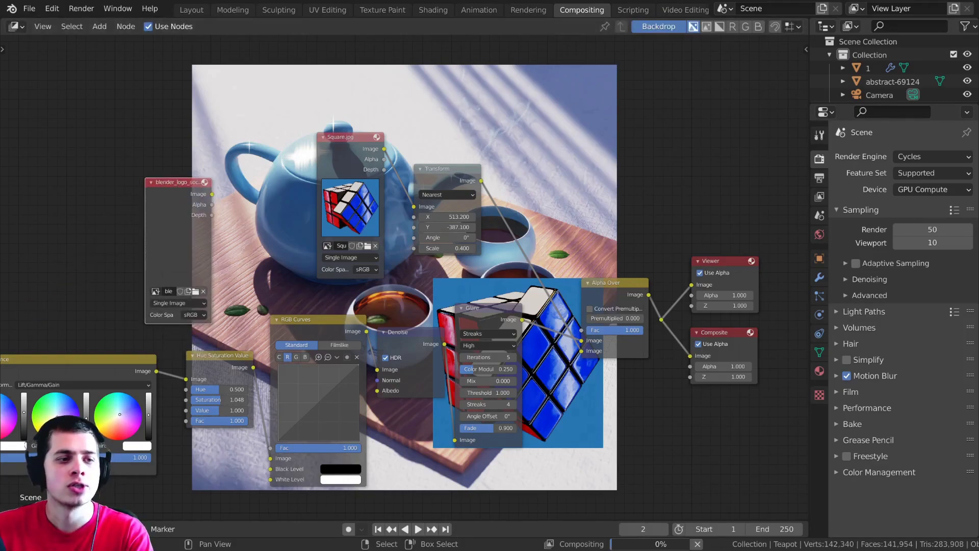
ctrl+shift+click(159, 200)
scroll(179, 199, up, 1)
middle_drag(180, 200, 493, 238)
drag(478, 249, 461, 252)
middle_drag(461, 252, 651, 257)
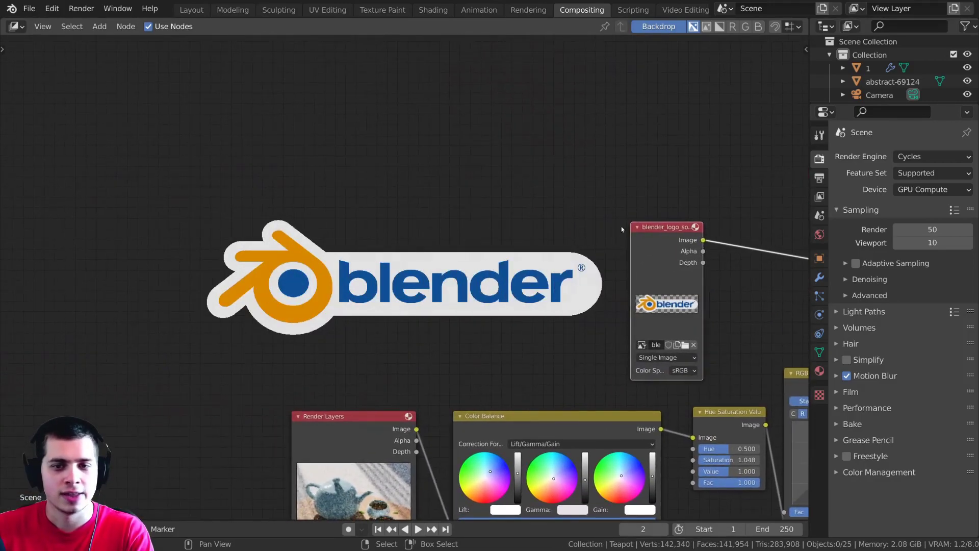
Move the logo image node closer to Square.jpg and adjust the Transform node's position
middle_drag(686, 299, 369, 263)
scroll(487, 290, down, 1)
drag(349, 234, 394, 228)
middle_drag(433, 230, 216, 219)
middle_drag(356, 211, 428, 218)
drag(474, 205, 476, 199)
middle_drag(476, 199, 522, 324)
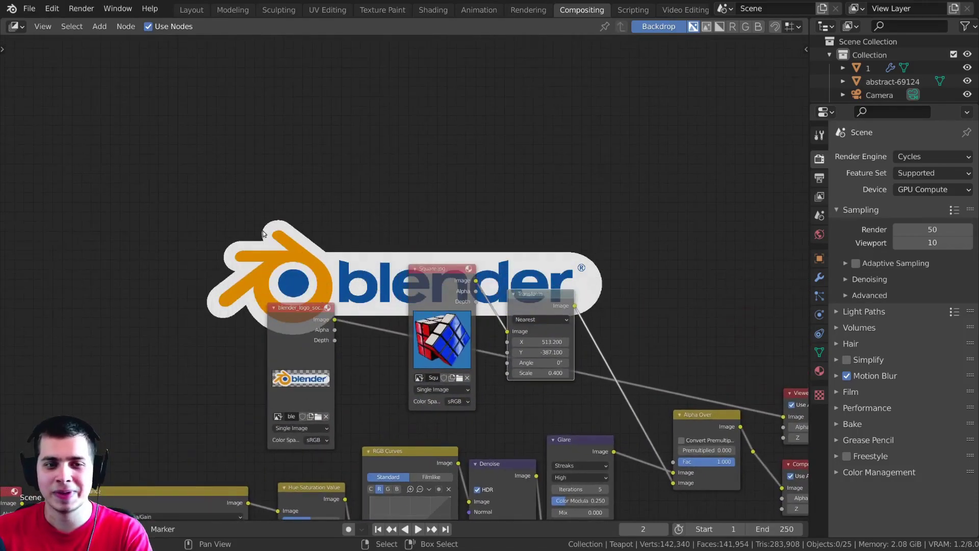
Move the logo node past Transform and connect its image output to Alpha Over's second image input, replacing the cube
middle_drag(282, 331, 198, 254)
drag(217, 263, 217, 244)
middle_drag(224, 246, 187, 183)
drag(187, 182, 502, 95)
middle_drag(506, 87, 536, 135)
drag(539, 133, 582, 391)
drag(621, 325, 630, 330)
Shift the Square.jpg and Transform nodes left and bring the logo node down beside them
drag(353, 178, 307, 184)
drag(431, 205, 369, 215)
drag(443, 94, 480, 234)
middle_drag(480, 234, 406, 206)
scroll(406, 205, up, 1)
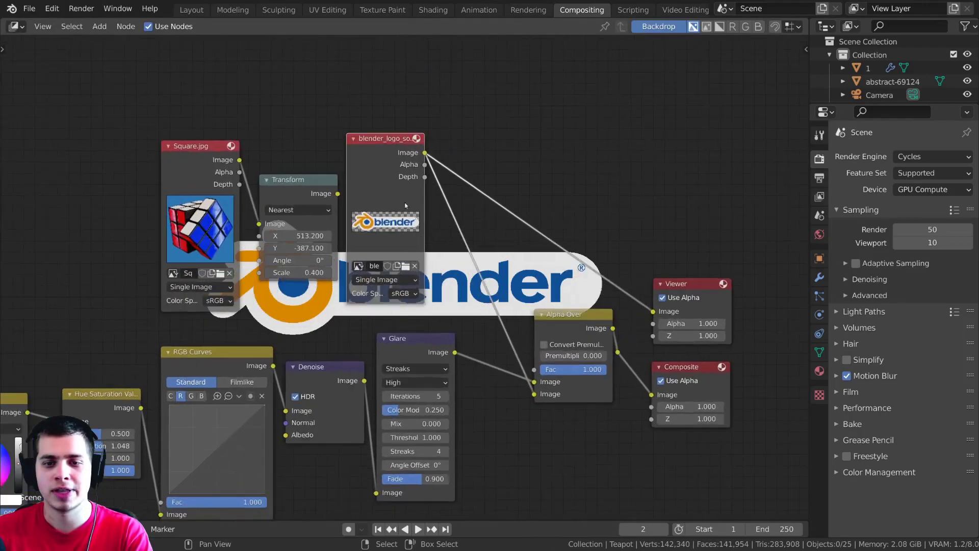
Show the Alpha Over result in the Viewer and adjust the positions of the Alpha Over and logo nodes
ctrl+shift+click(618, 353)
drag(617, 352, 625, 343)
drag(574, 322, 567, 333)
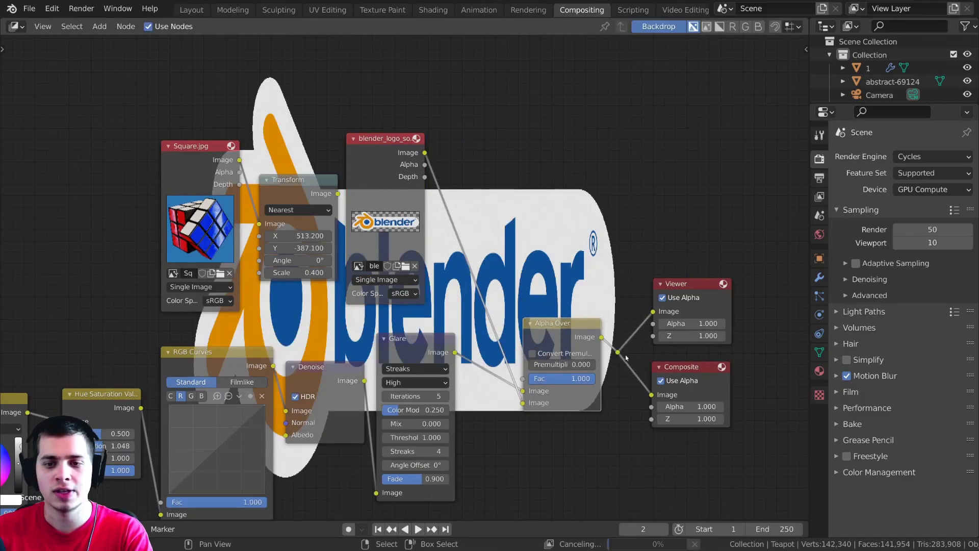
middle_drag(411, 210, 221, 309)
middle_drag(307, 288, 264, 328)
middle_drag(290, 270, 385, 223)
scroll(410, 294, down, 2)
middle_drag(412, 295, 409, 256)
scroll(377, 262, up, 1)
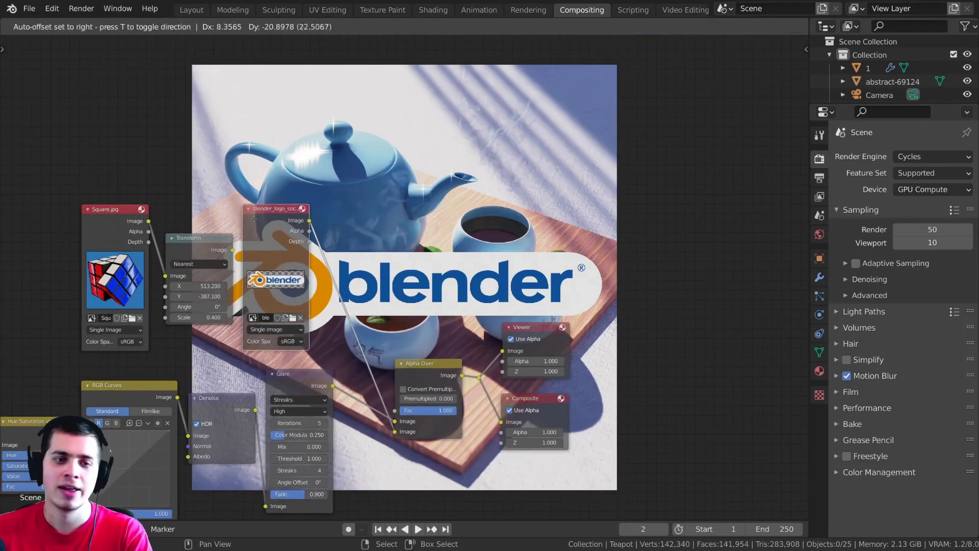
drag(254, 218, 257, 231)
Examine how the logo with its transparent background sits over the teapot render
middle_drag(434, 347, 457, 319)
scroll(465, 317, up, 1)
middle_drag(424, 169, 304, 349)
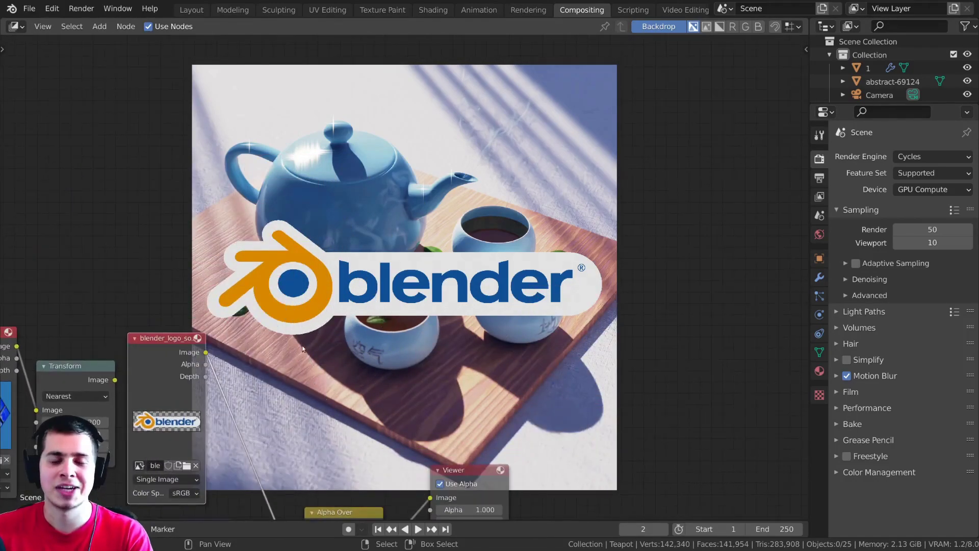
middle_drag(196, 338, 230, 294)
drag(229, 295, 230, 309)
middle_drag(258, 332, 211, 371)
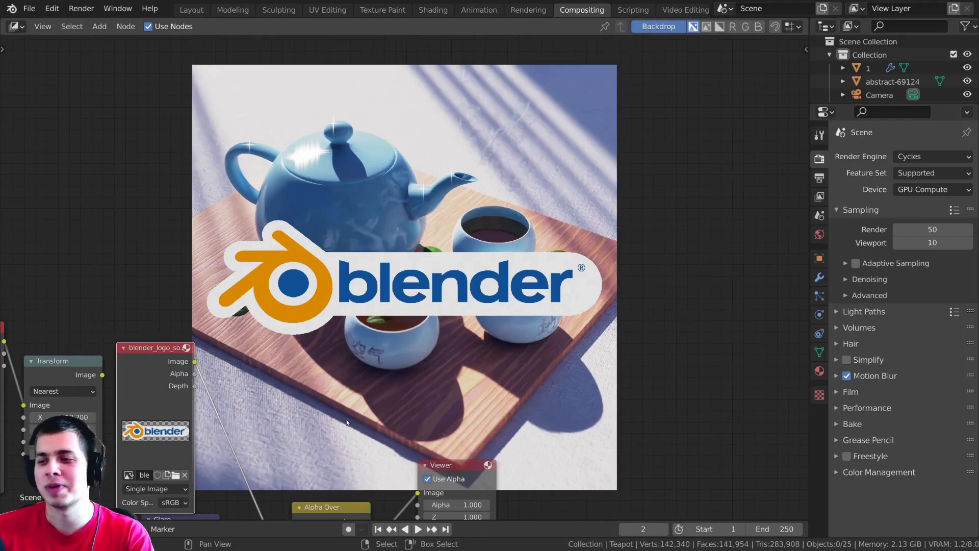
middle_drag(351, 412, 416, 312)
middle_drag(413, 410, 442, 344)
scroll(442, 343, up, 1)
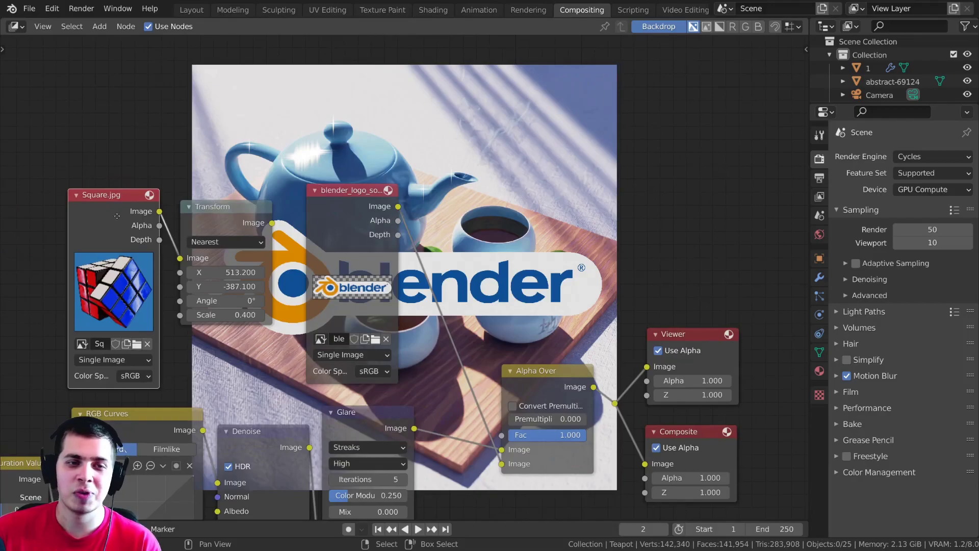
Duplicate the Alpha Over node and insert the copy between the original and the Viewer and Composite outputs
drag(116, 216, 121, 213)
scroll(245, 240, down, 3)
middle_drag(485, 289, 387, 282)
middle_drag(451, 324, 450, 270)
drag(428, 298, 407, 302)
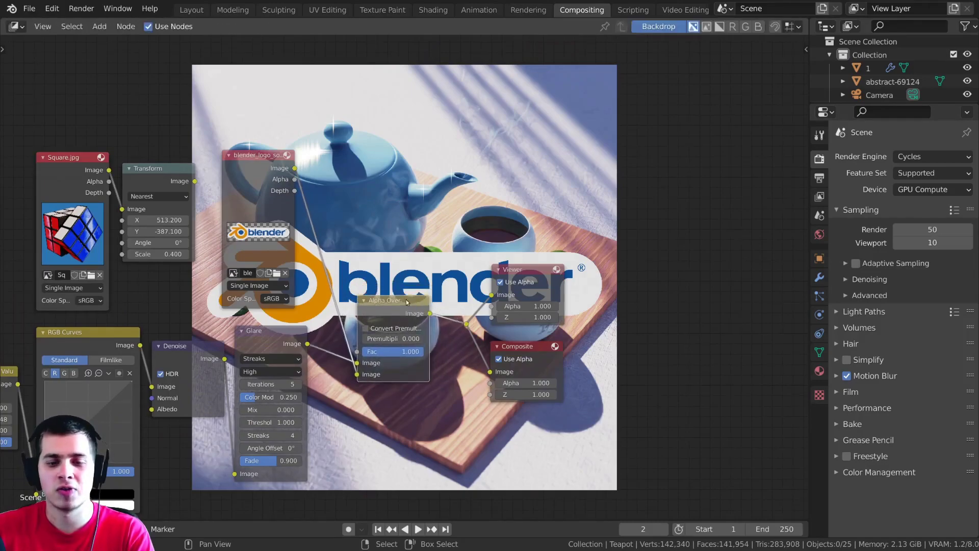
key(shift+d)
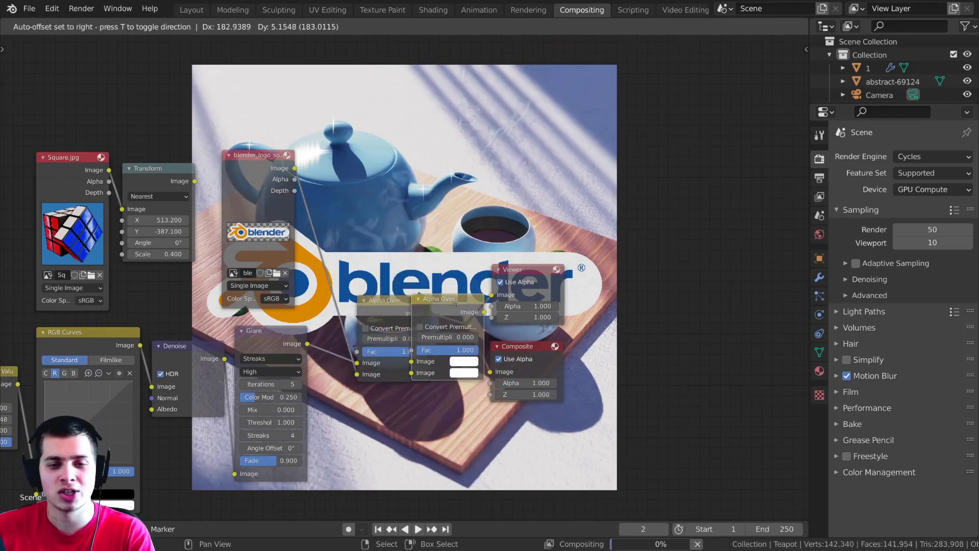
click(470, 306)
drag(499, 303, 502, 299)
Move Square.jpg and Transform to the right of the logo node, and shift the second Alpha Over and outputs right
middle_drag(150, 174, 151, 182)
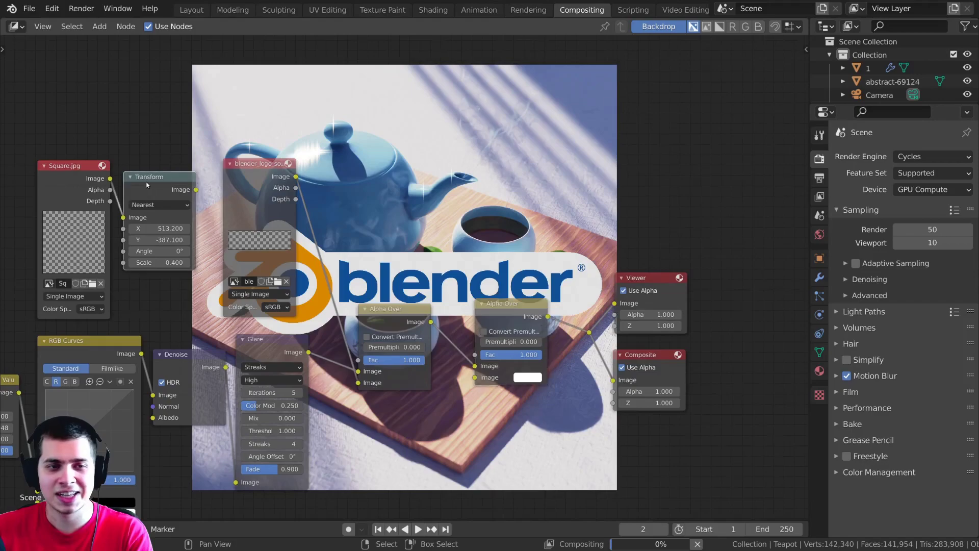
middle_drag(104, 206, 92, 220)
drag(93, 224, 390, 180)
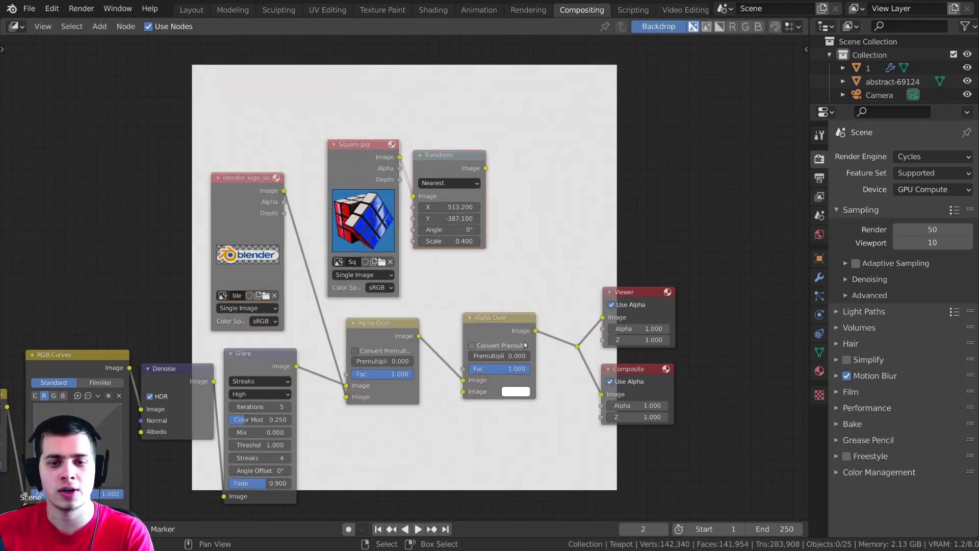
drag(470, 273, 704, 470)
key(g)
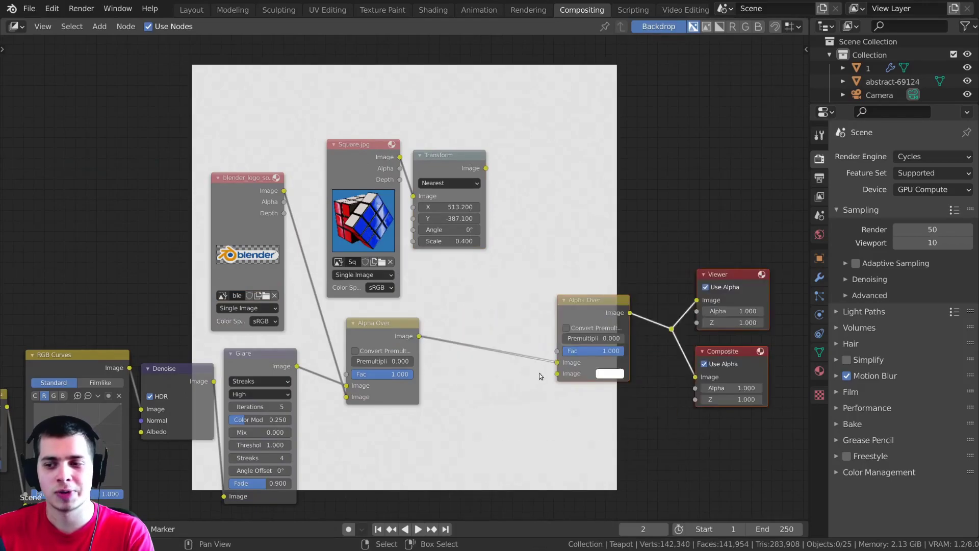
click(568, 368)
drag(391, 329, 402, 335)
Connect the Transform node's image output to the second Alpha Over node's second image input
drag(451, 167, 500, 132)
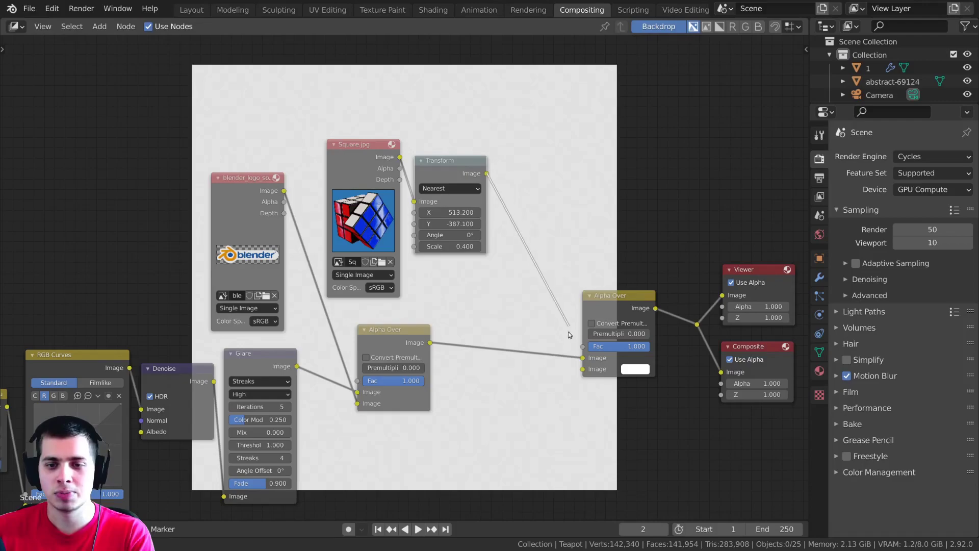
drag(583, 371, 583, 370)
middle_drag(318, 329, 390, 268)
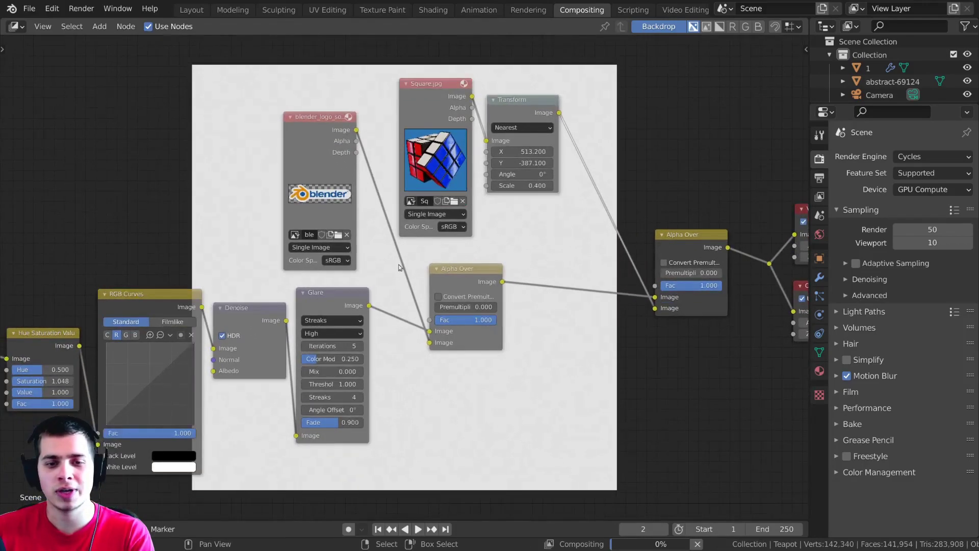
Tidy the finished chain by moving the logo node away from Square.jpg and the first Alpha Over closer to Glare
drag(437, 276, 452, 261)
scroll(286, 316, down, 6)
middle_drag(250, 326, 395, 301)
scroll(395, 301, up, 1)
middle_drag(47, 318, 117, 308)
drag(117, 308, 124, 314)
middle_drag(466, 291, 384, 304)
drag(463, 172, 433, 176)
scroll(343, 208, up, 2)
drag(456, 268, 430, 292)
middle_drag(440, 278, 307, 313)
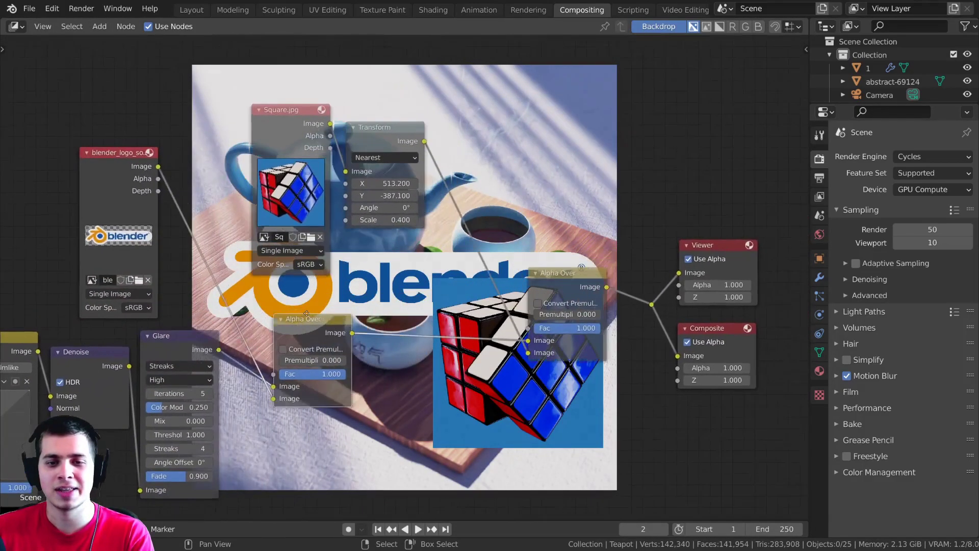
Space out the logo, Square.jpg, Transform and both Alpha Over nodes so that their connections are easier to follow
scroll(306, 313, down, 1)
drag(367, 164, 383, 166)
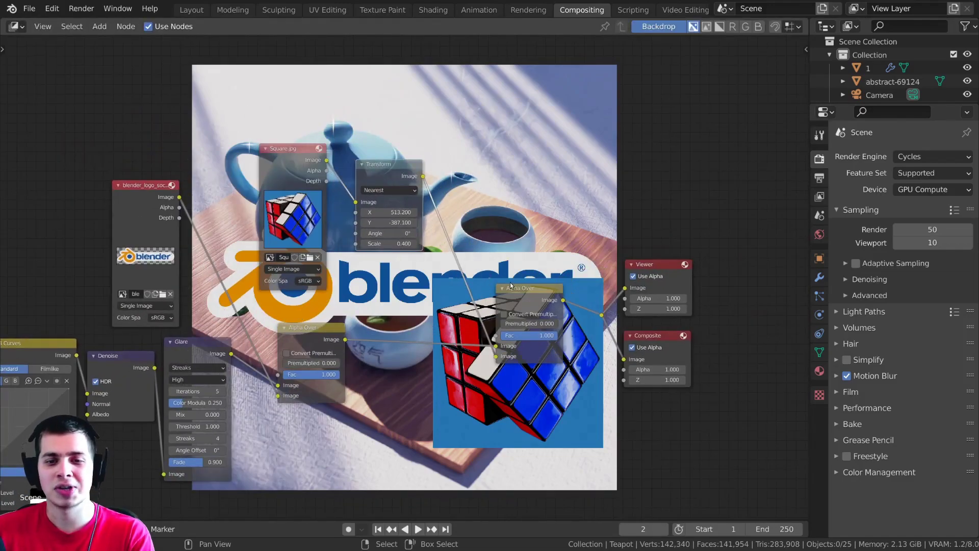
drag(512, 283, 517, 261)
scroll(309, 338, up, 1)
drag(308, 337, 303, 344)
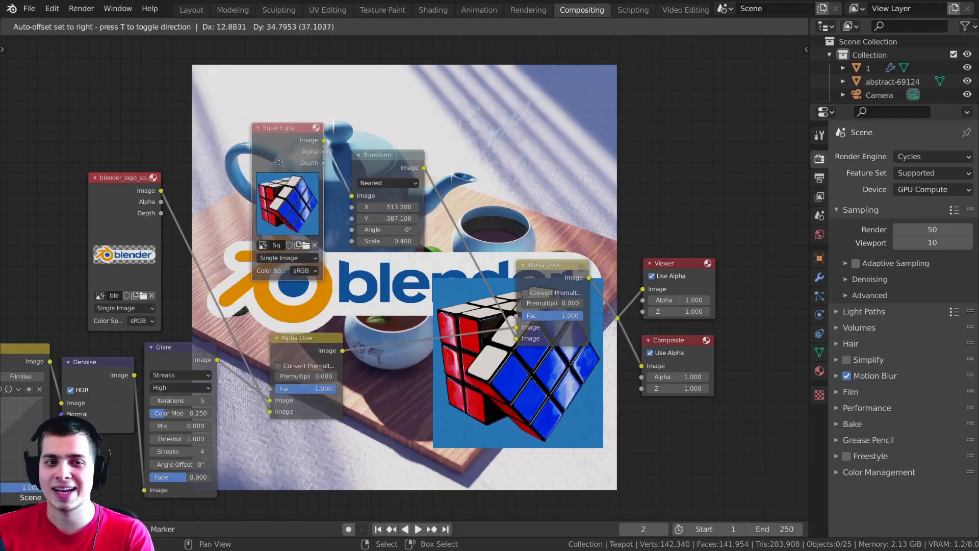
middle_drag(379, 316, 345, 357)
middle_drag(171, 318, 373, 311)
scroll(372, 312, up, 1)
drag(288, 249, 257, 248)
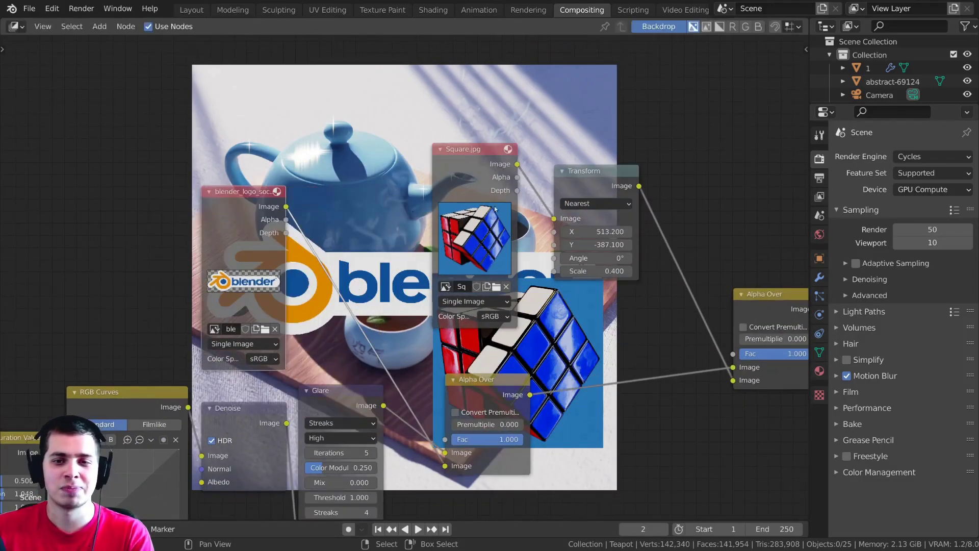
Duplicate the Transform node, insert the copy between the logo image and the first Alpha Over, and space the nodes apart
drag(594, 188, 603, 184)
key(shift+d)
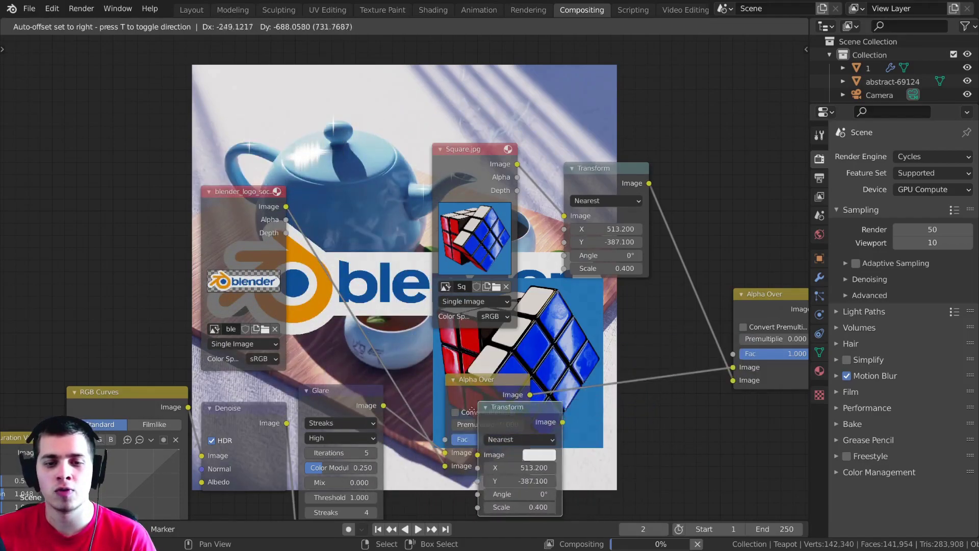
click(300, 201)
drag(329, 197, 344, 192)
drag(260, 195, 234, 194)
drag(362, 196, 315, 192)
Preview the logo's Transform node and reset its X and Y offsets to 0
middle_drag(330, 220, 465, 330)
scroll(466, 330, up, 2)
drag(453, 377, 457, 378)
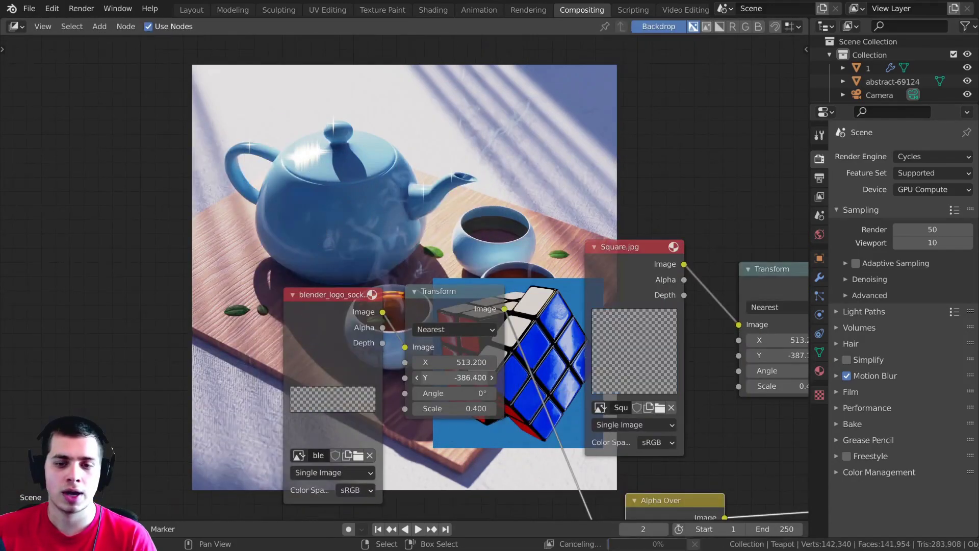
middle_drag(448, 338, 449, 368)
ctrl+shift+click(458, 337)
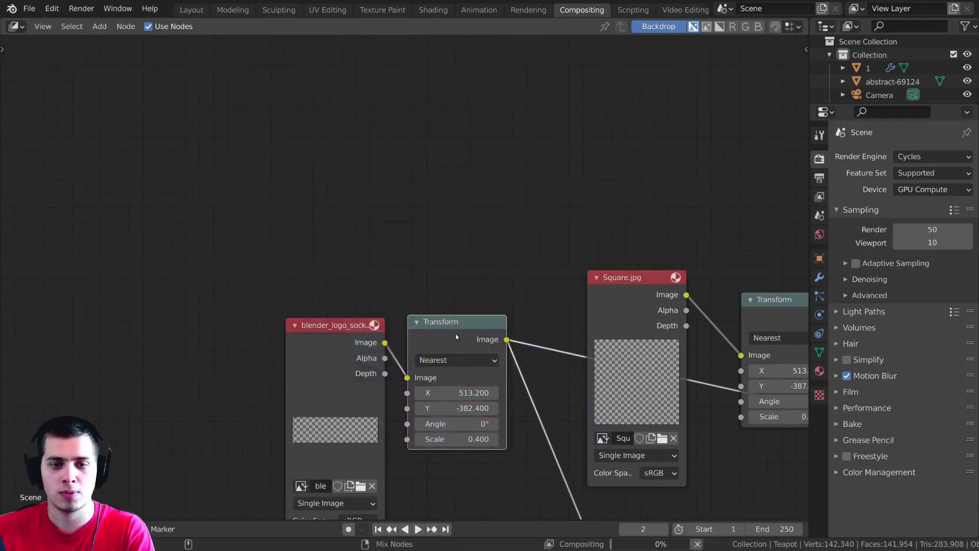
text(0)
key(Return)
double_click(464, 393)
text(0)
key(Return)
Set the logo's Transform to scale 0.600 and angle 22.6°, offset to X about -426.9 and Y about 665.3
drag(474, 409, 491, 408)
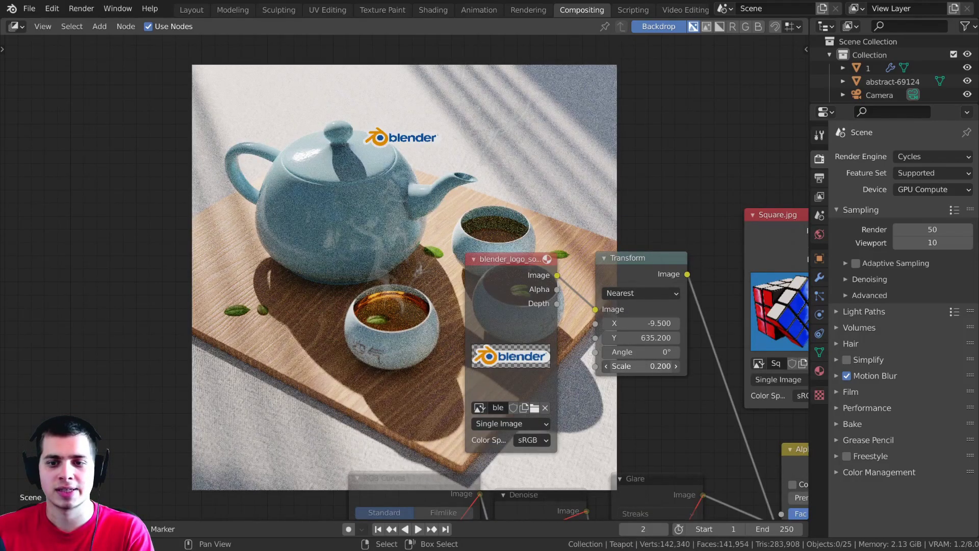
drag(642, 367, 670, 352)
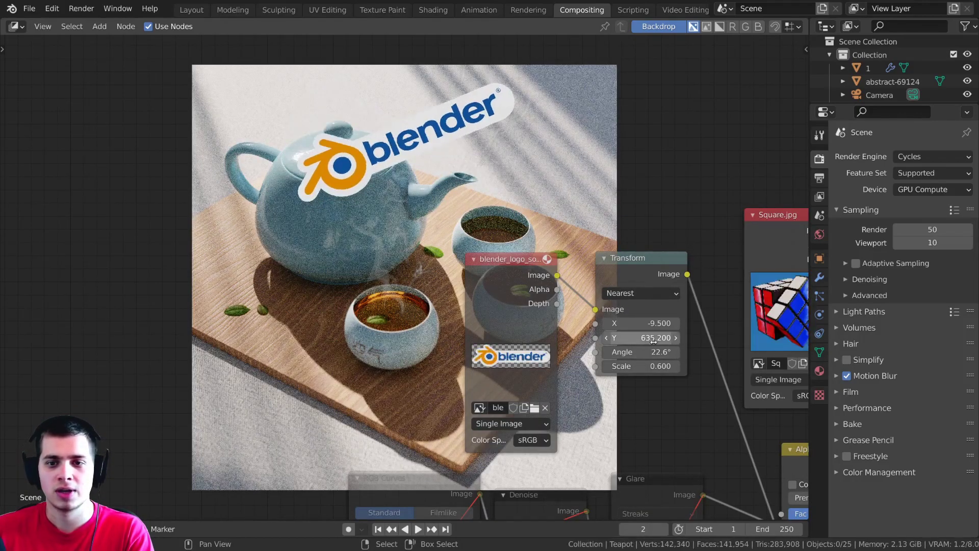
drag(641, 323, 610, 323)
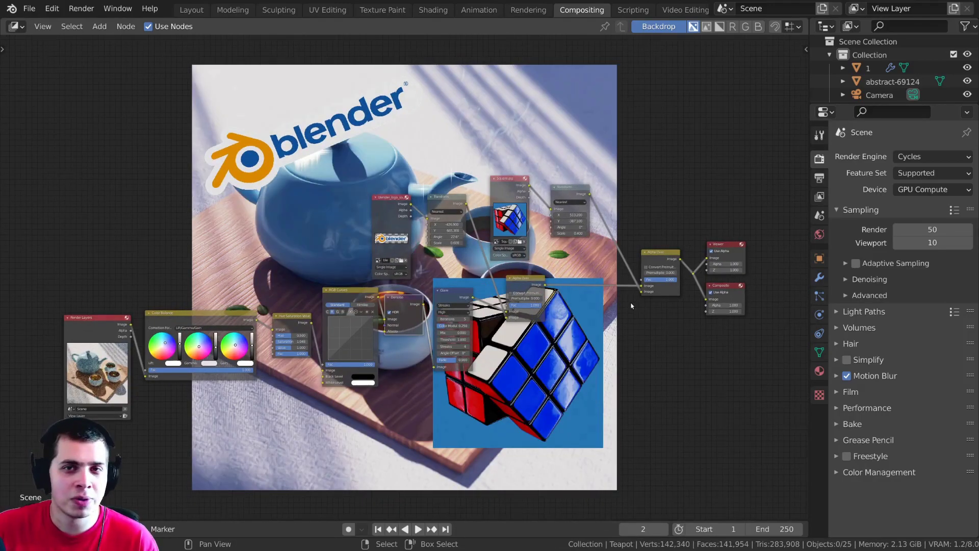
scroll(632, 306, up, 2)
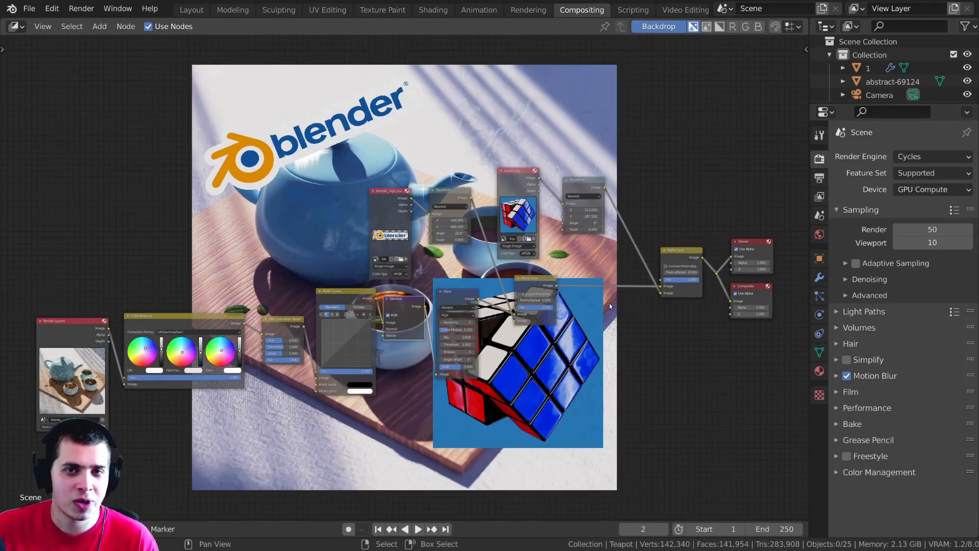
scroll(635, 289, down, 1)
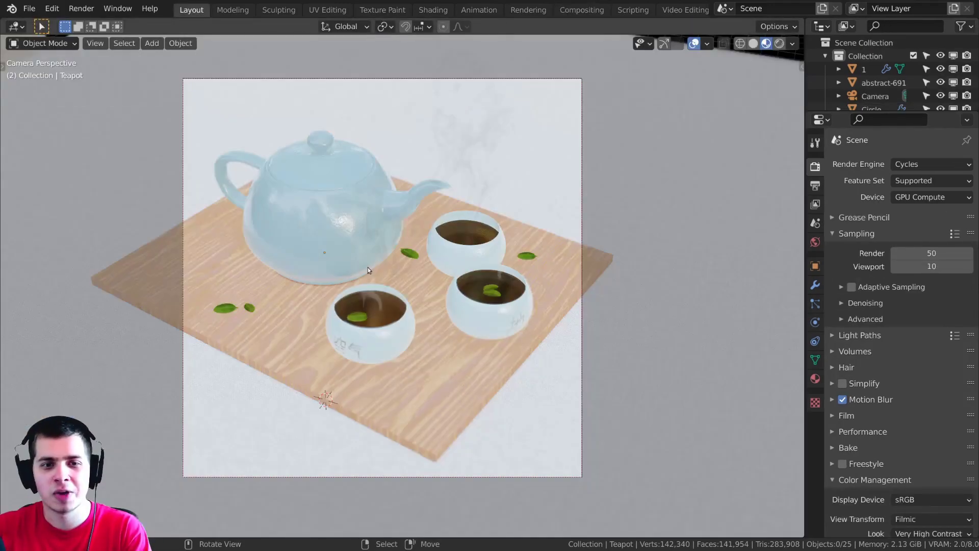
Delete every object in the Layout scene except the camera
middle_drag(368, 267, 539, 217)
scroll(533, 197, up, 2)
key(a)
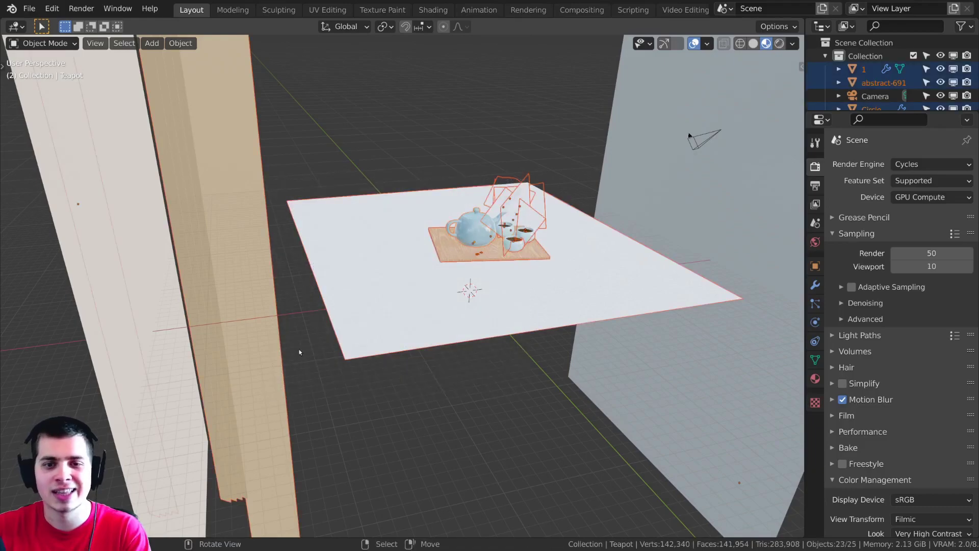
scroll(296, 353, down, 7)
key(b)
key(Escape)
key(Delete)
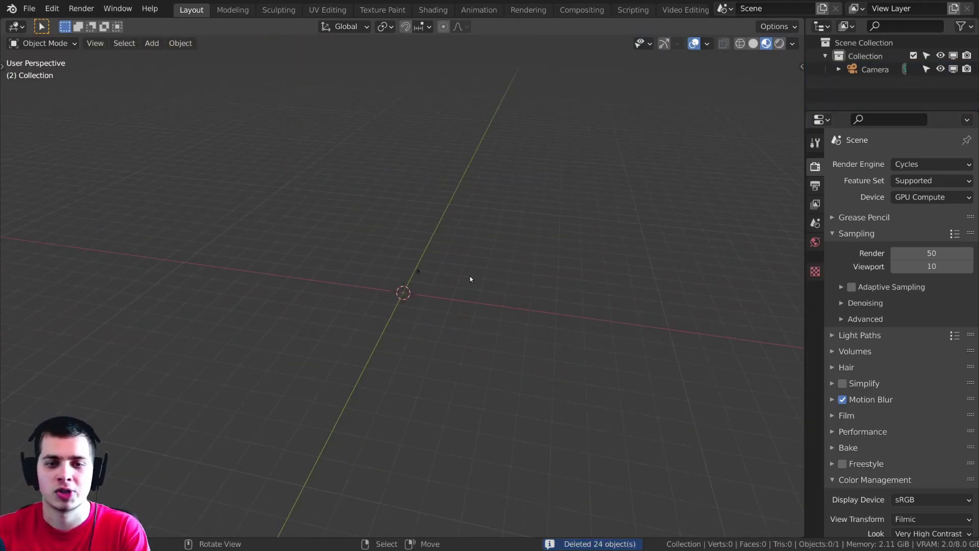
Look through the camera and add a mesh cube to the emptied scene
key(KP_0)
key(shift+a)
mouse_move(384, 176)
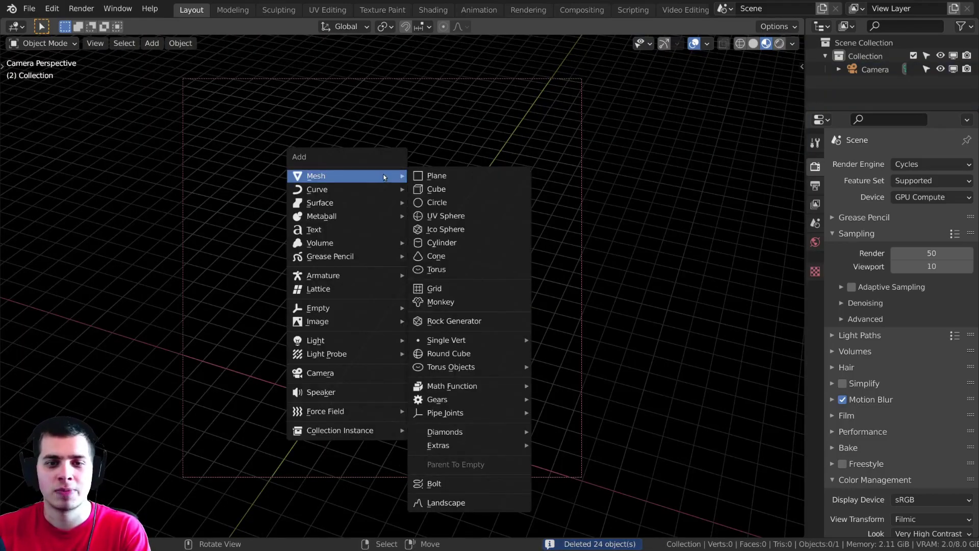
click(434, 189)
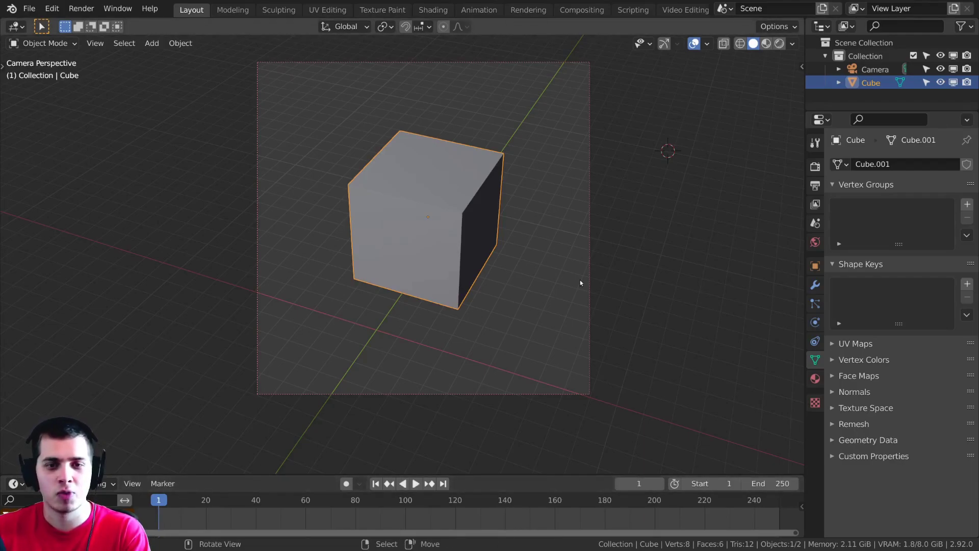
Move the cube about -2.13 m along X and insert a Location keyframe at frame 1
key(g)
key(x)
click(450, 210)
key(i)
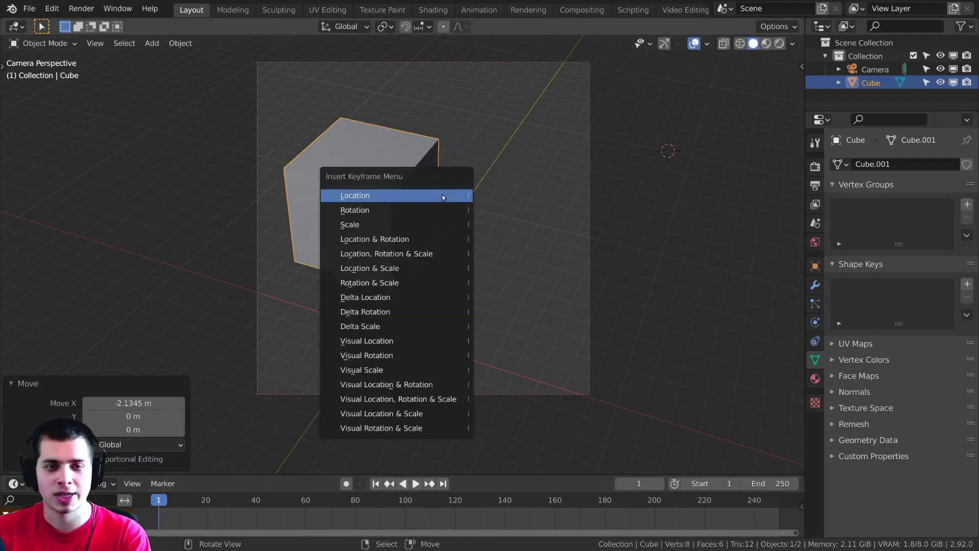
click(422, 196)
Keyframe the cube's location at frame 40 after moving it about 4.56 m along X, and play the animation back
key(space)
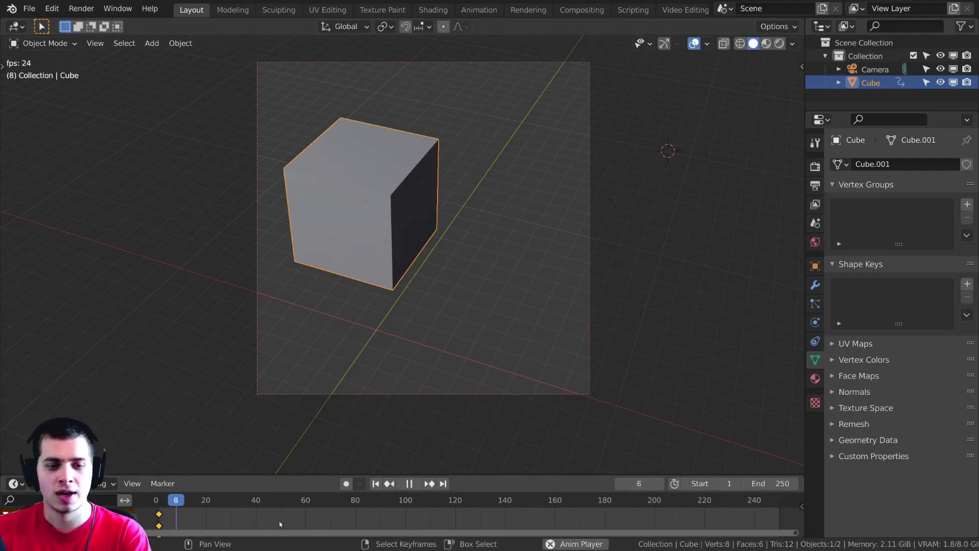
key(space)
drag(227, 520, 252, 523)
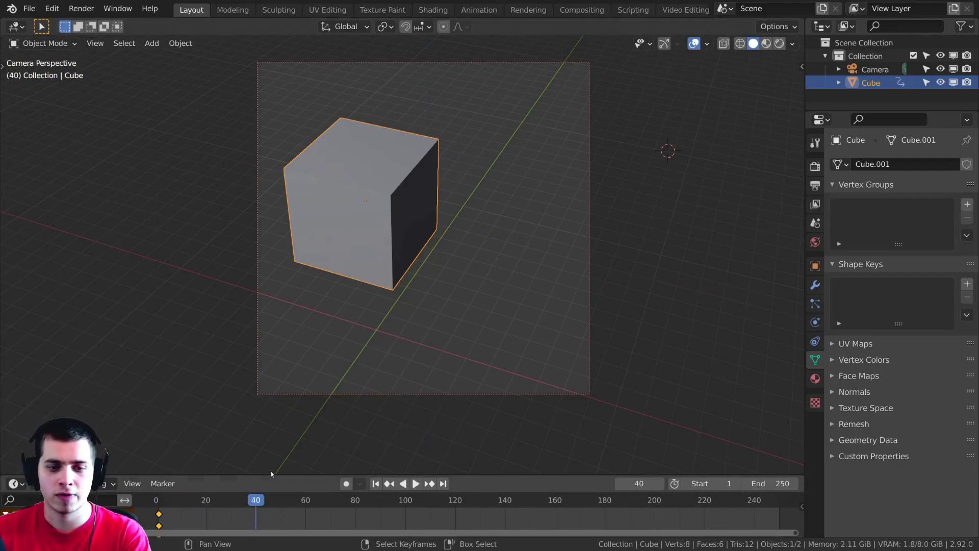
key(g)
key(x)
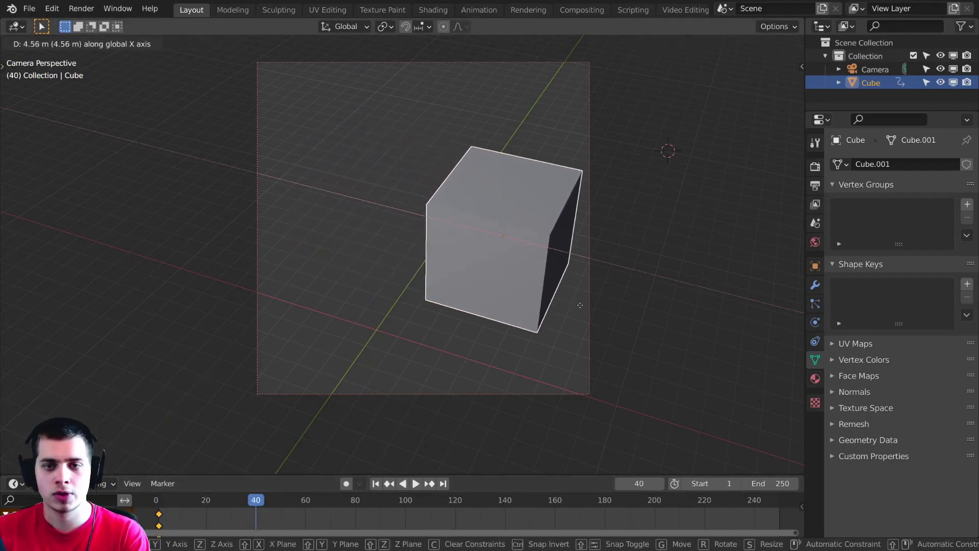
click(582, 305)
key(i)
click(539, 236)
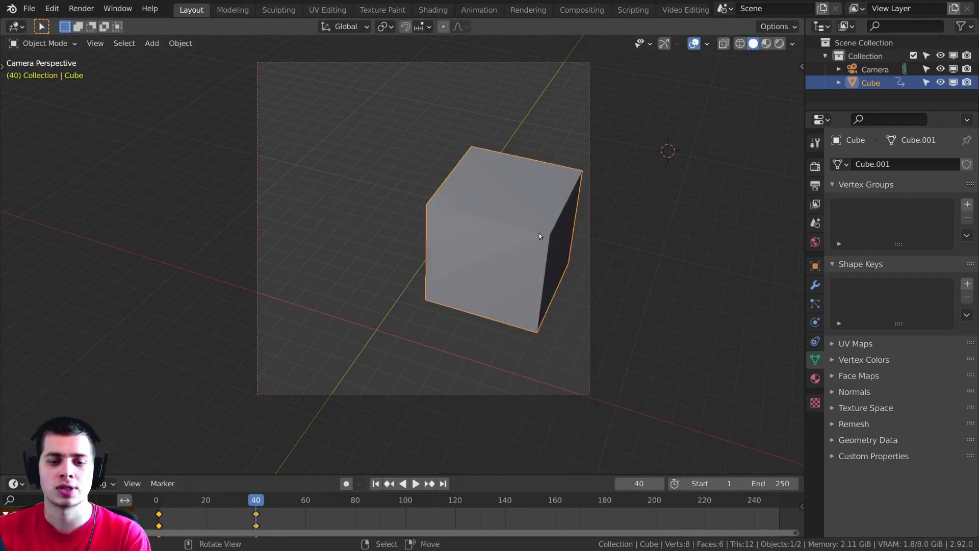
key(shift+Left)
key(space)
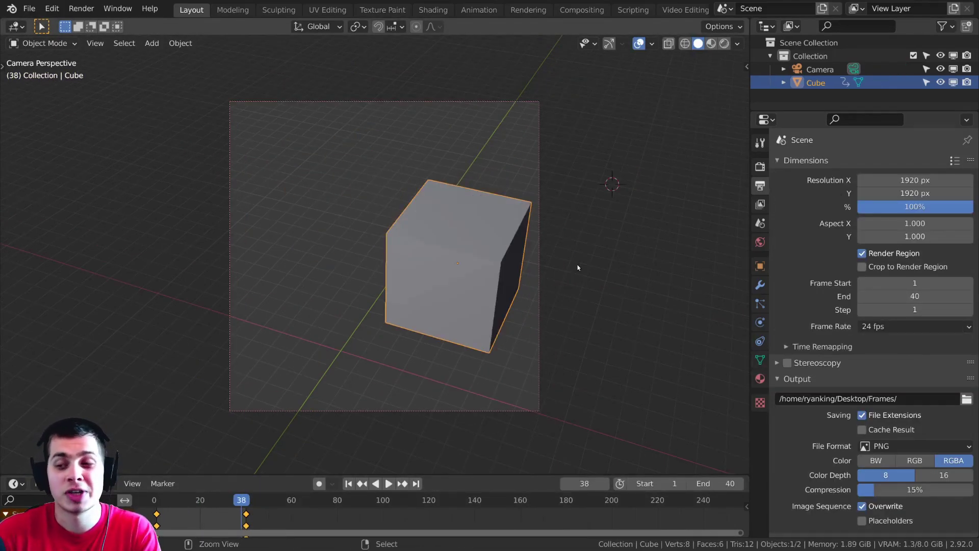
Start rendering the cube animation and inspect the first composited frames
key(ctrl+F12)
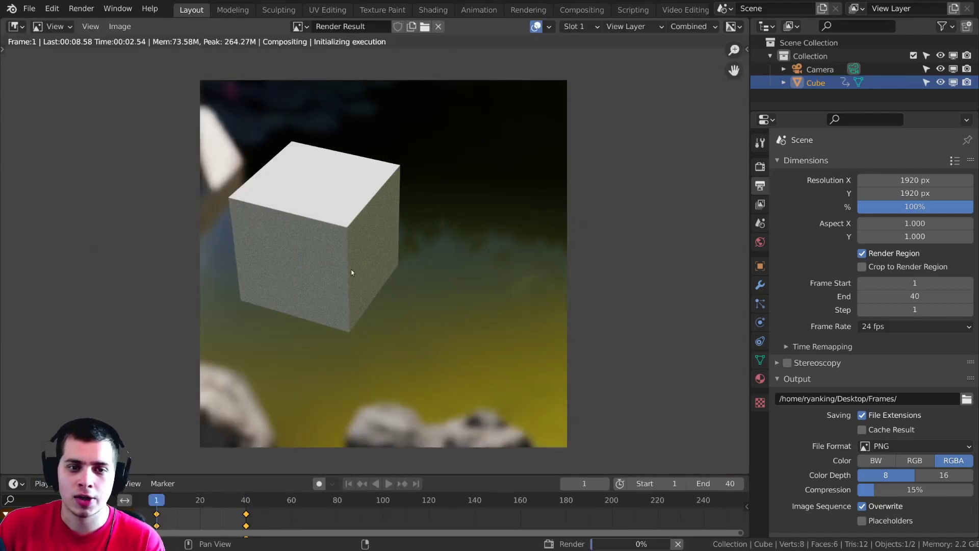
middle_drag(239, 516, 536, 524)
scroll(540, 525, up, 4)
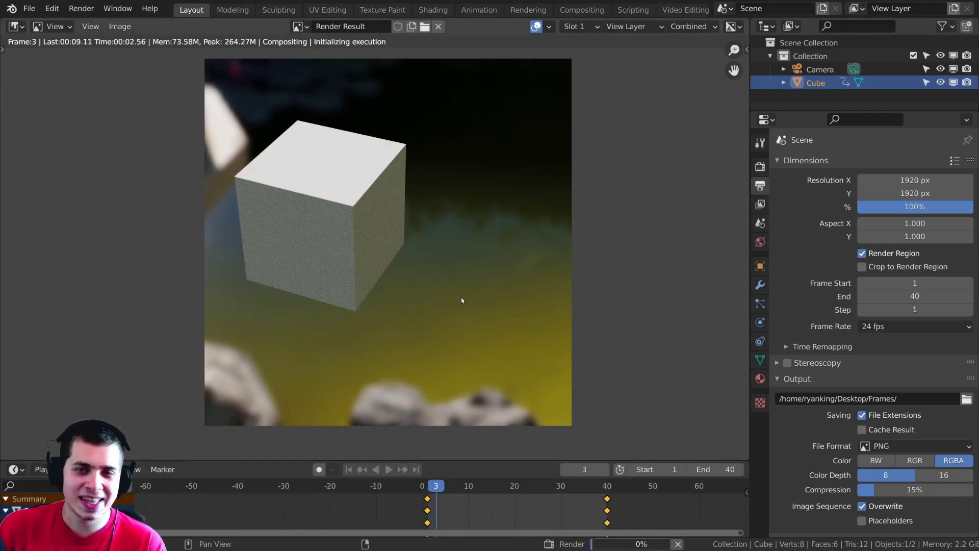
middle_drag(455, 228, 461, 231)
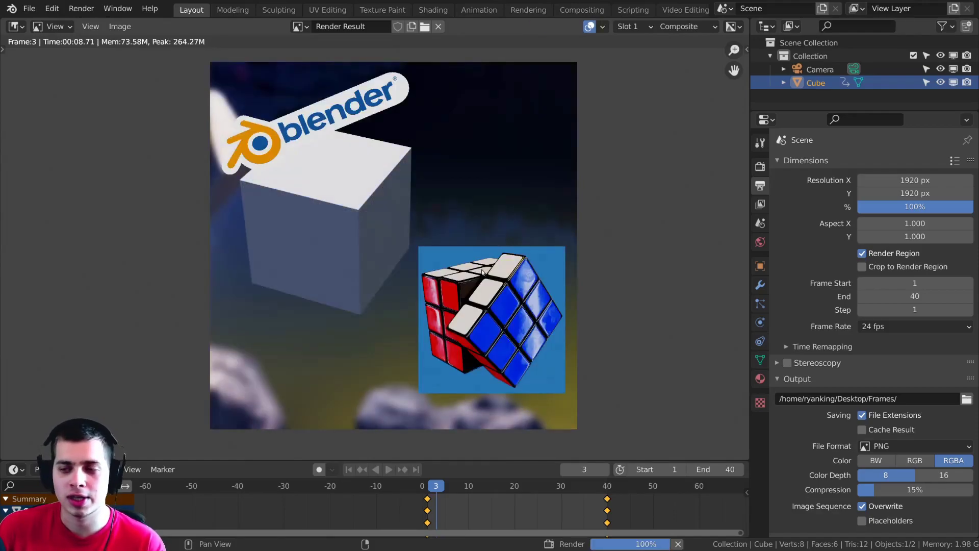
middle_drag(531, 190, 451, 186)
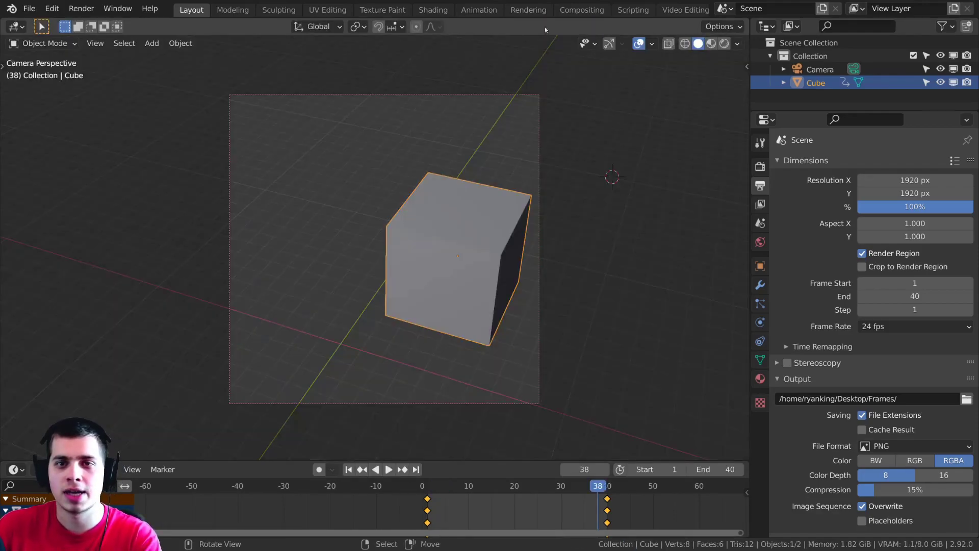
Switch to the Compositing workspace and lower the Transform node of Square.jpg slightly in the node tree
click(563, 14)
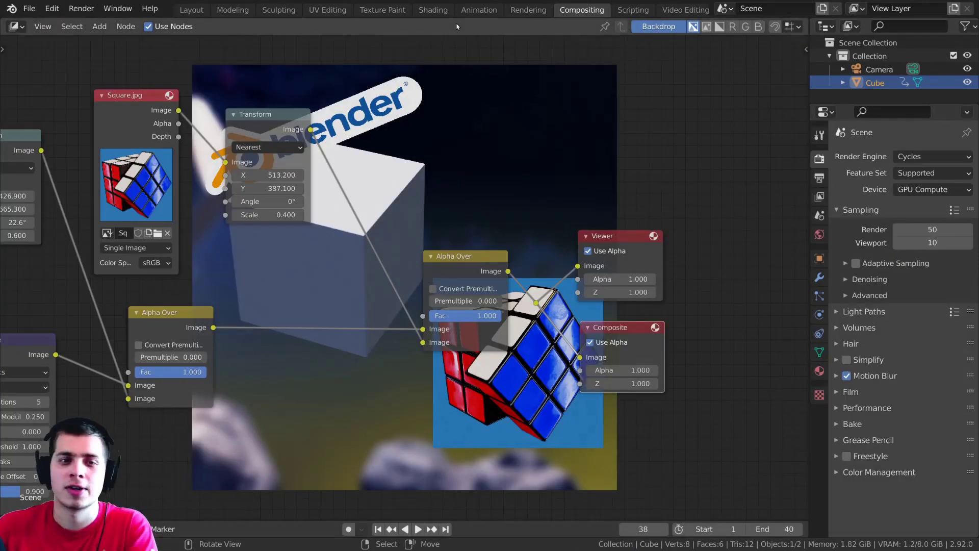
middle_drag(272, 122, 353, 291)
scroll(353, 292, down, 1)
drag(353, 298, 356, 311)
middle_drag(480, 330, 479, 320)
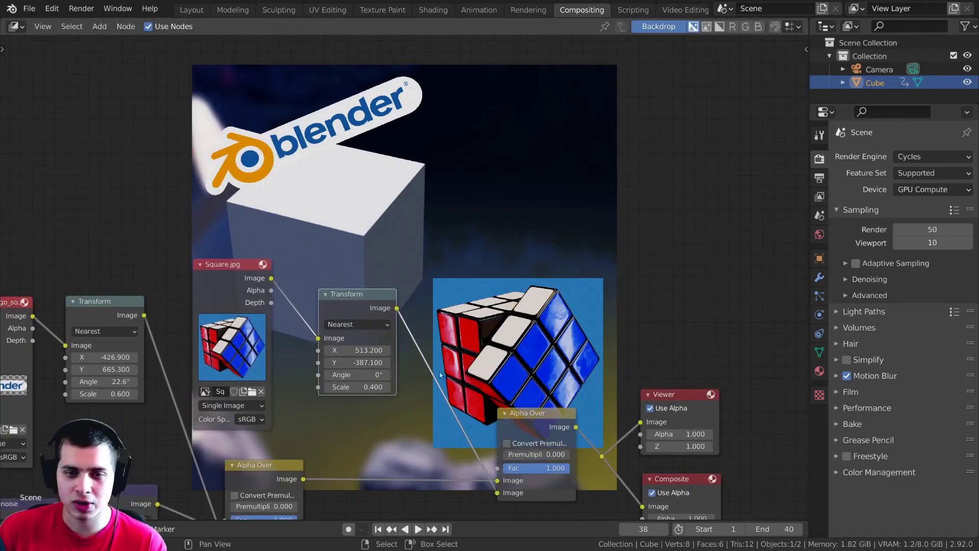
middle_drag(469, 403, 582, 388)
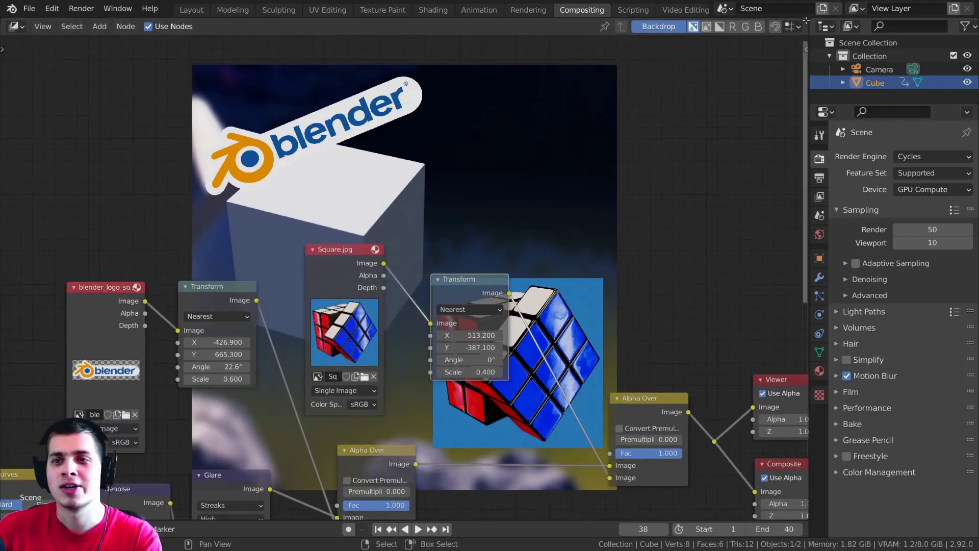
Split the node editor horizontally, change the lower area to a Timeline, and enlarge it to show the keyframes
drag(806, 28, 718, 481)
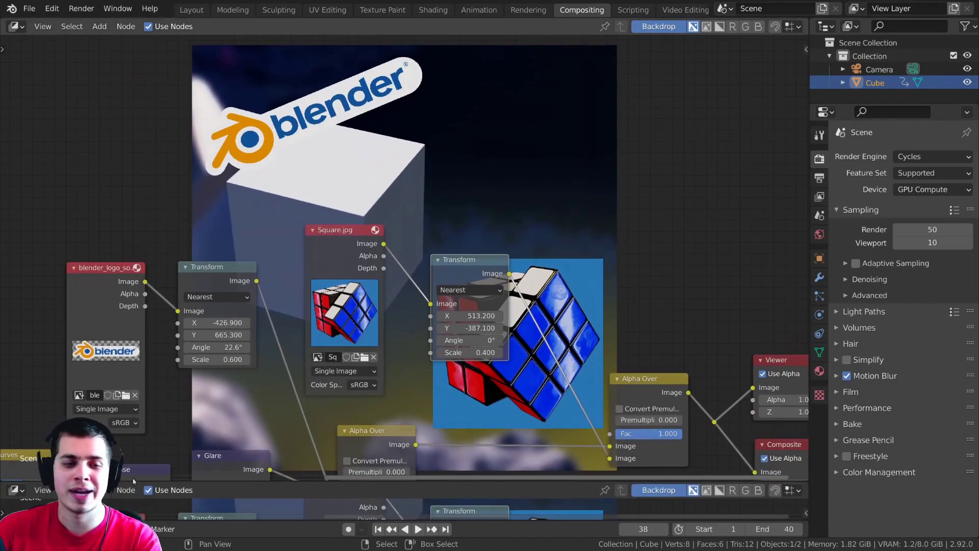
click(16, 491)
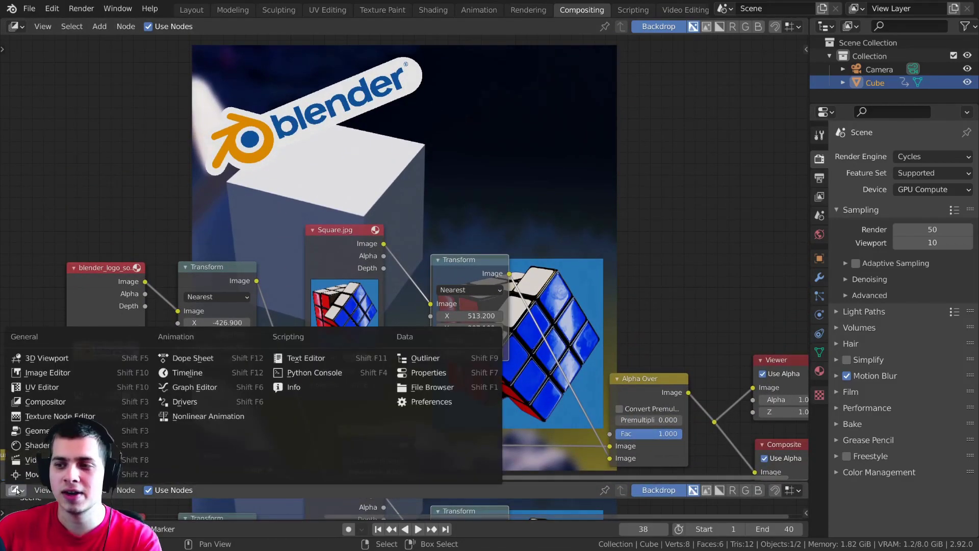
click(189, 372)
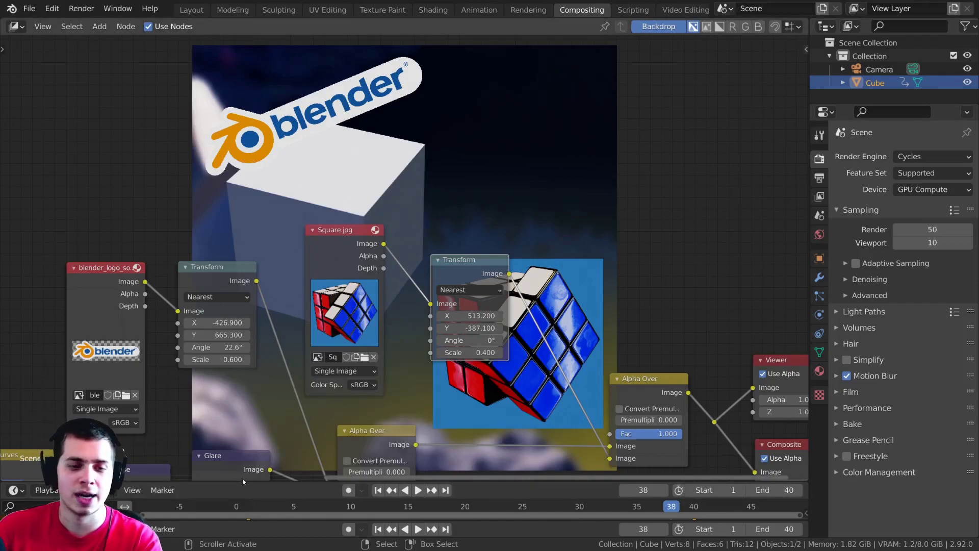
drag(253, 481, 255, 410)
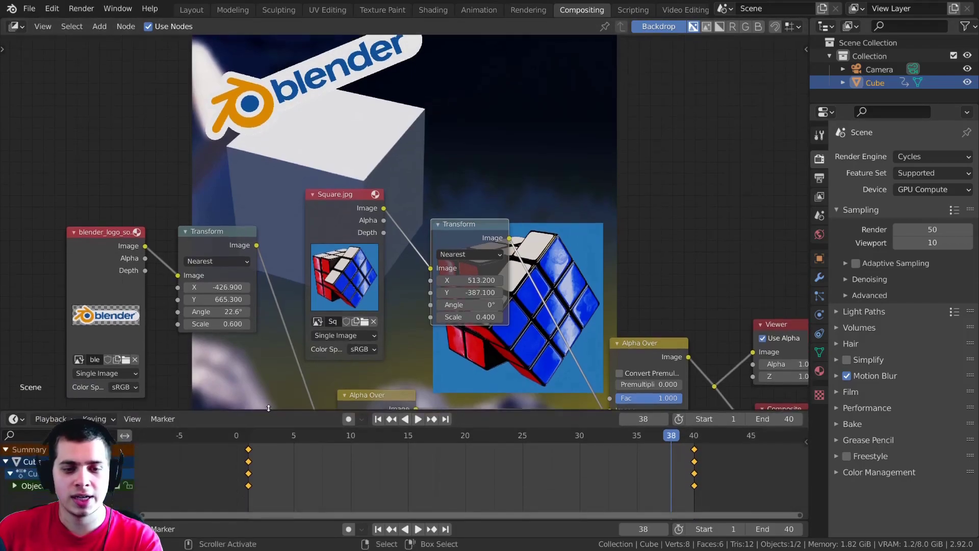
scroll(538, 449, up, 1)
middle_drag(447, 261, 488, 168)
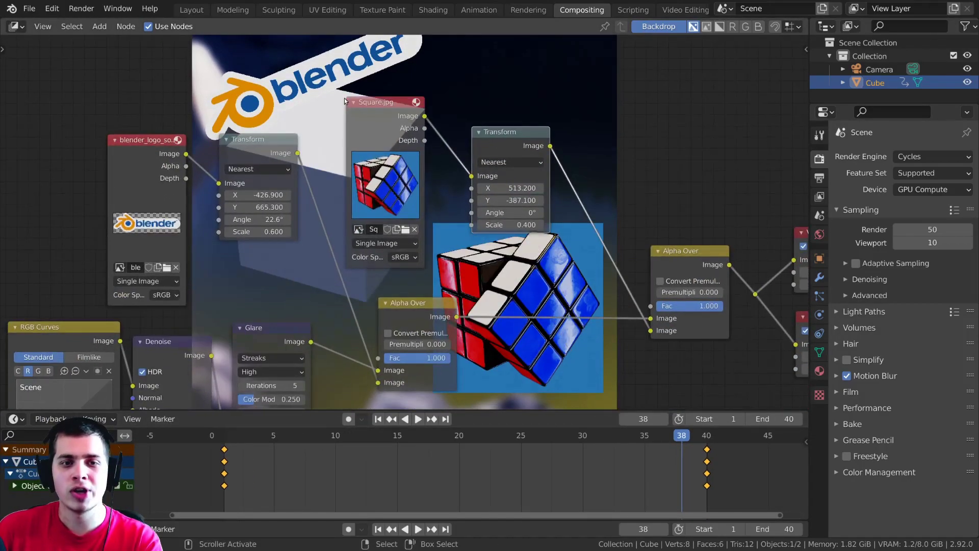
Nudge the Square.jpg node slightly and play the animation briefly in the new Timeline
scroll(393, 127, up, 1)
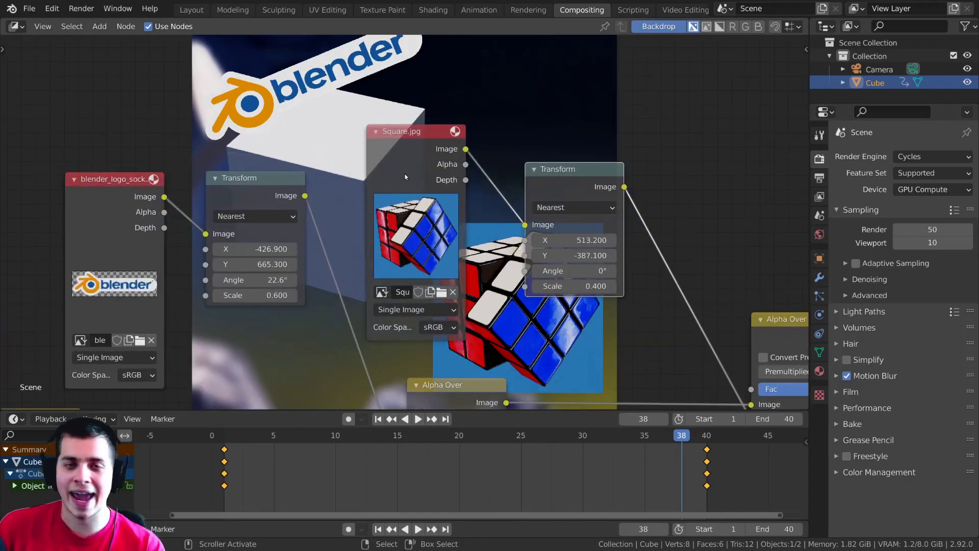
drag(405, 177, 402, 176)
scroll(577, 225, down, 1)
middle_drag(648, 104, 537, 223)
middle_drag(476, 376, 493, 347)
click(373, 476)
key(space)
key(space)
Move the Transform node of Square.jpg farther away from its image node
scroll(493, 283, up, 3)
middle_drag(493, 283, 509, 226)
drag(508, 212, 529, 211)
scroll(505, 242, up, 1)
middle_drag(505, 242, 557, 277)
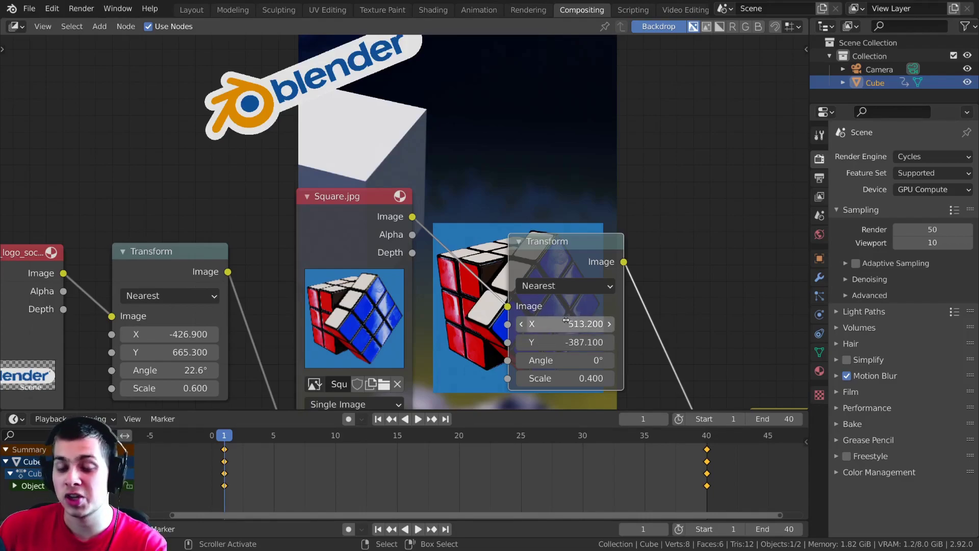
Keyframe X 513.200 and Y -387.100 on the Square.jpg Transform node at frame 1, and move the node farther from its image node
key(i)
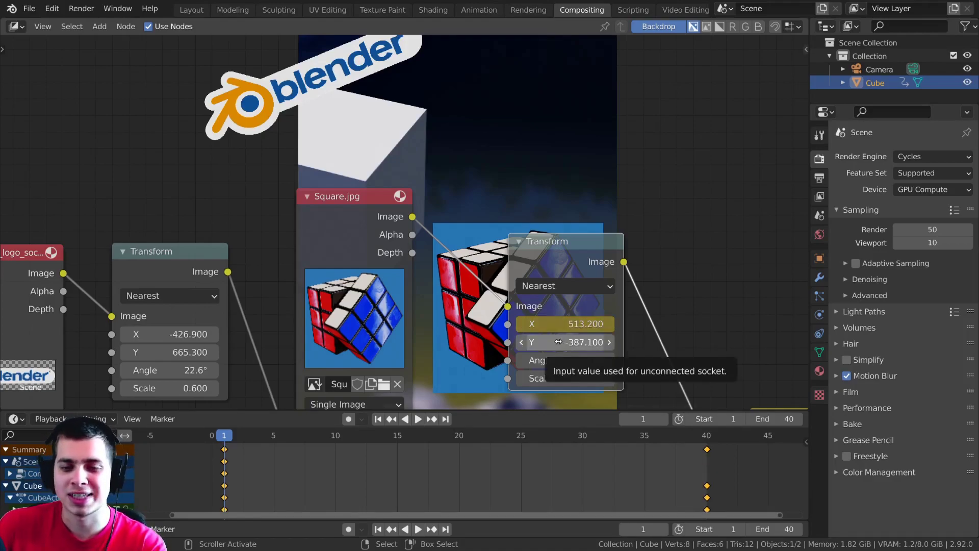
key(i)
drag(553, 254, 637, 263)
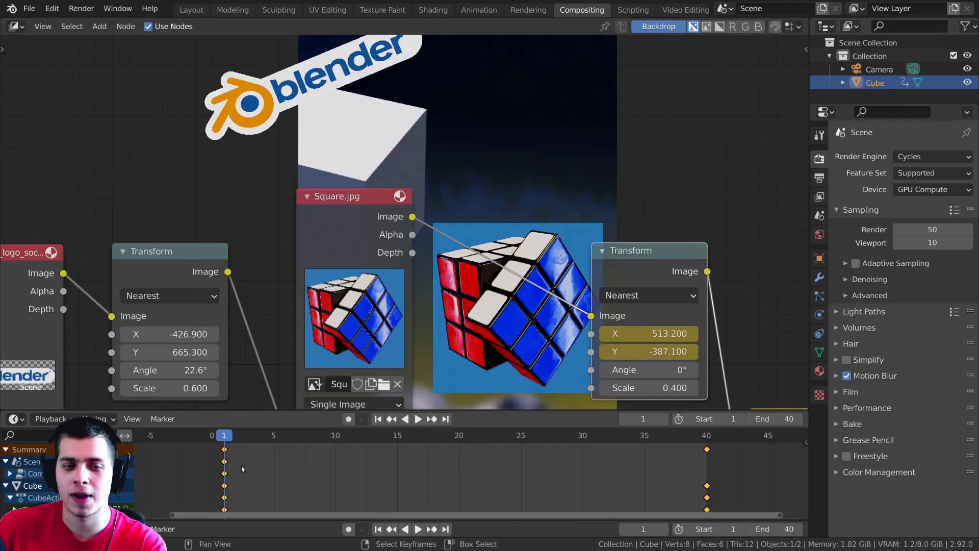
Play the animation briefly and go to frame 40 with the Square.jpg Transform node in view
key(space)
key(space)
scroll(549, 268, down, 3)
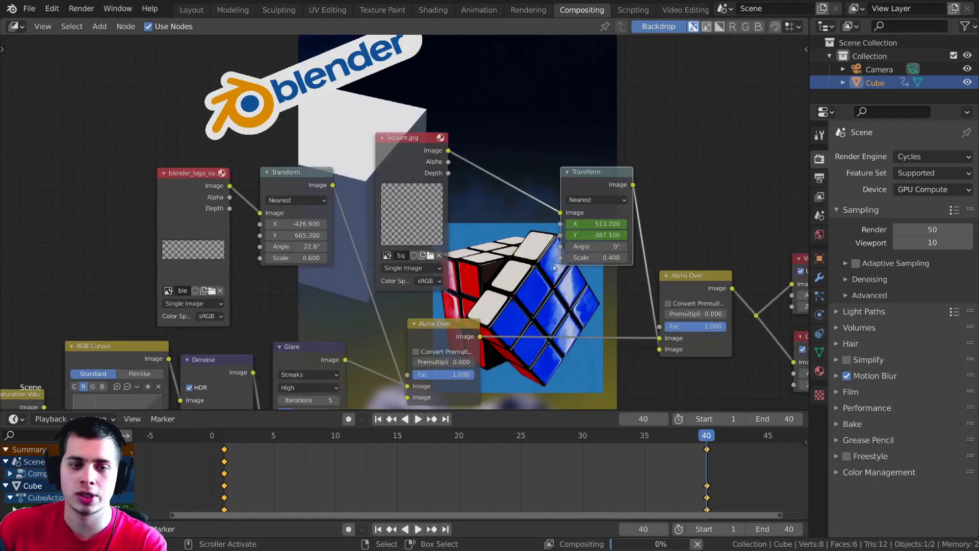
drag(589, 239, 601, 238)
key(i)
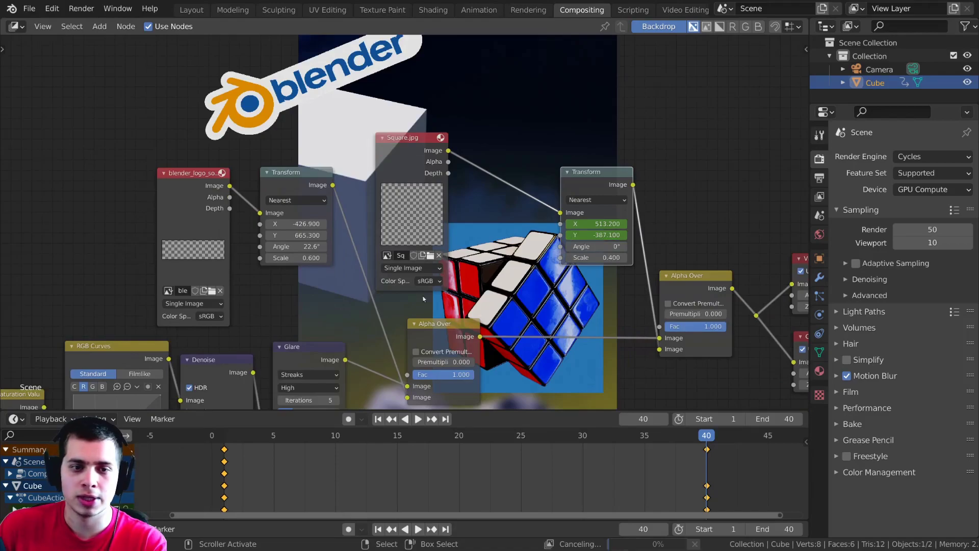
Delete the Color Balance, Hue Saturation Value, RGB Curves and Glare nodes while keeping the render chain connected
middle_drag(300, 354, 502, 197)
drag(502, 196, 515, 193)
middle_drag(514, 194, 673, 236)
middle_drag(483, 353, 591, 331)
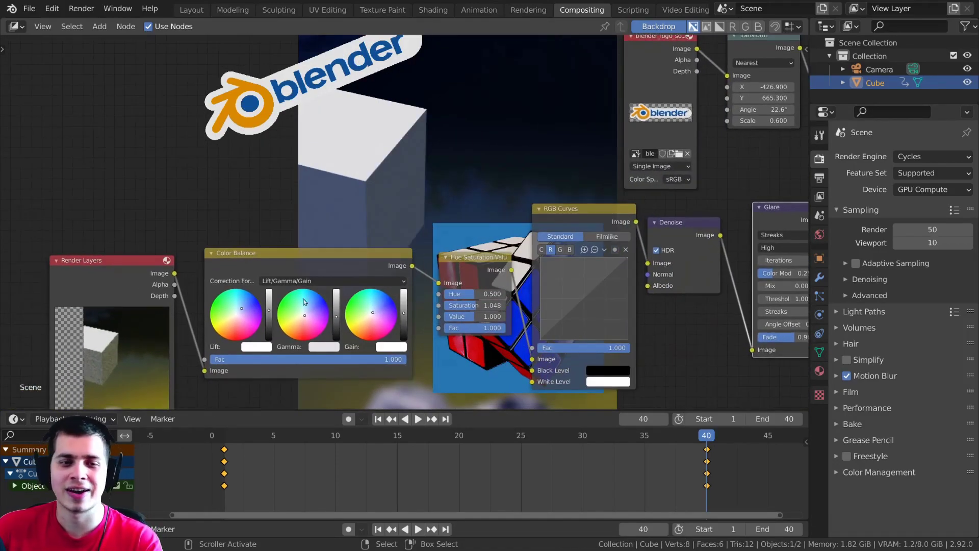
drag(317, 254, 306, 256)
key(ctrl+x)
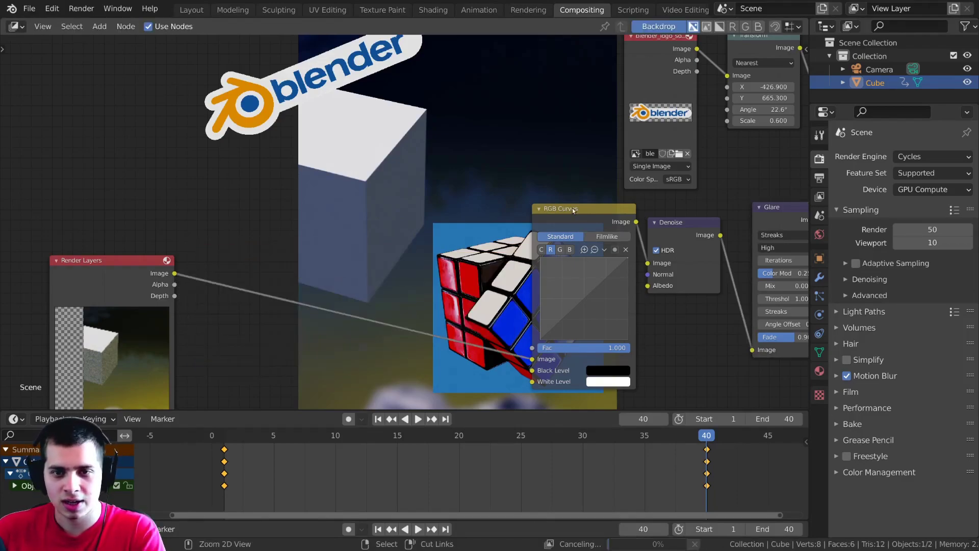
middle_drag(645, 217, 370, 225)
click(520, 222)
key(ctrl+x)
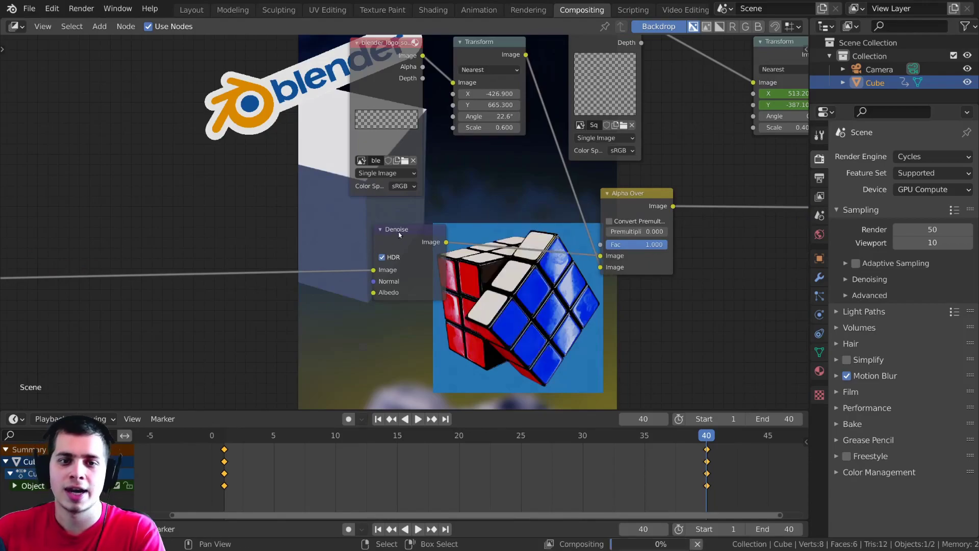
Move the Denoise and Render Layers nodes closer to the first Alpha Over node
scroll(400, 233, down, 1)
drag(400, 233, 497, 238)
scroll(489, 240, down, 5)
drag(83, 266, 541, 249)
middle_drag(542, 249, 516, 300)
scroll(613, 216, up, 5)
middle_drag(613, 216, 530, 317)
scroll(531, 317, up, 2)
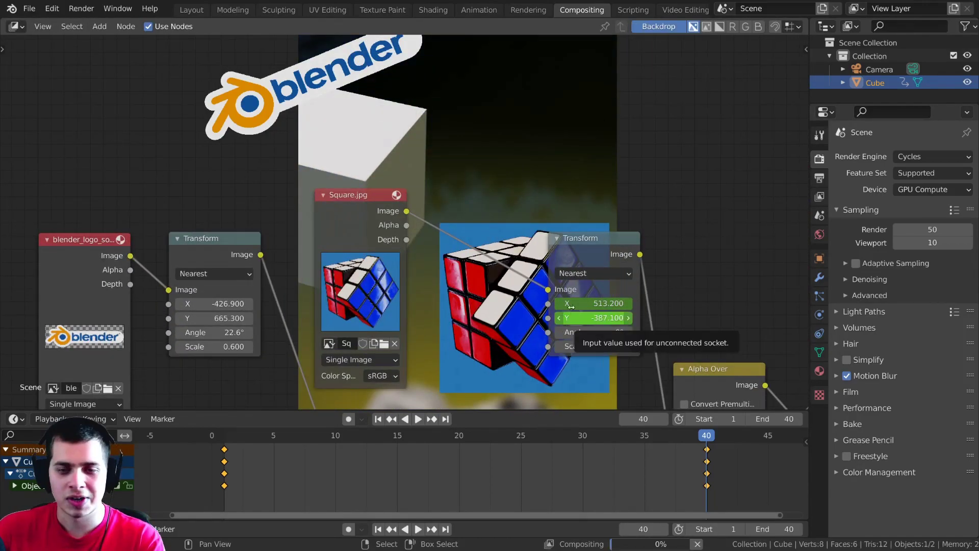
Set Y to -257 on the Square.jpg Transform node and mute the Denoise node
drag(601, 287, 627, 288)
scroll(602, 287, down, 6)
middle_drag(602, 288, 623, 241)
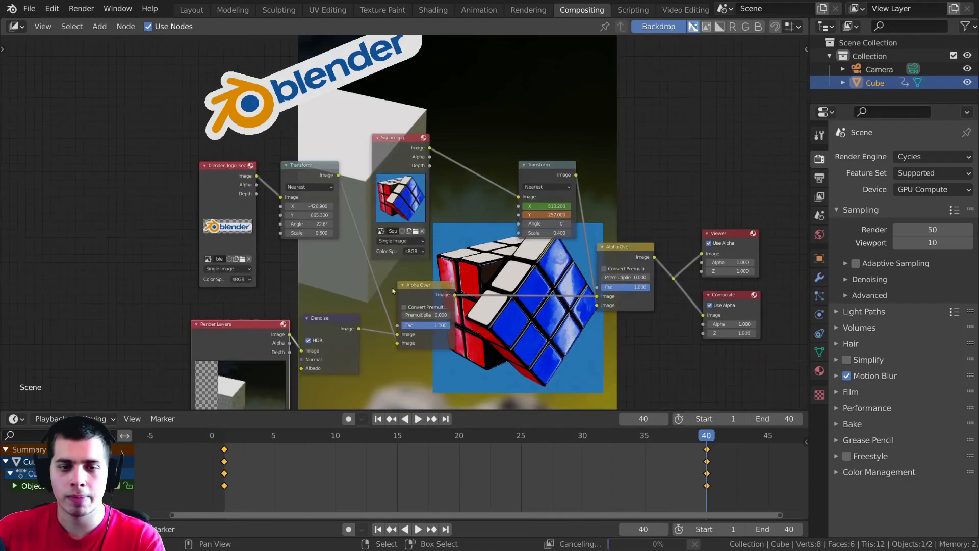
click(321, 325)
key(m)
drag(326, 323, 337, 324)
Set X to 402.900 and Y to 149.900 on the Square.jpg Transform node, and keyframe both values at frame 40
scroll(539, 237, up, 5)
middle_drag(539, 237, 516, 360)
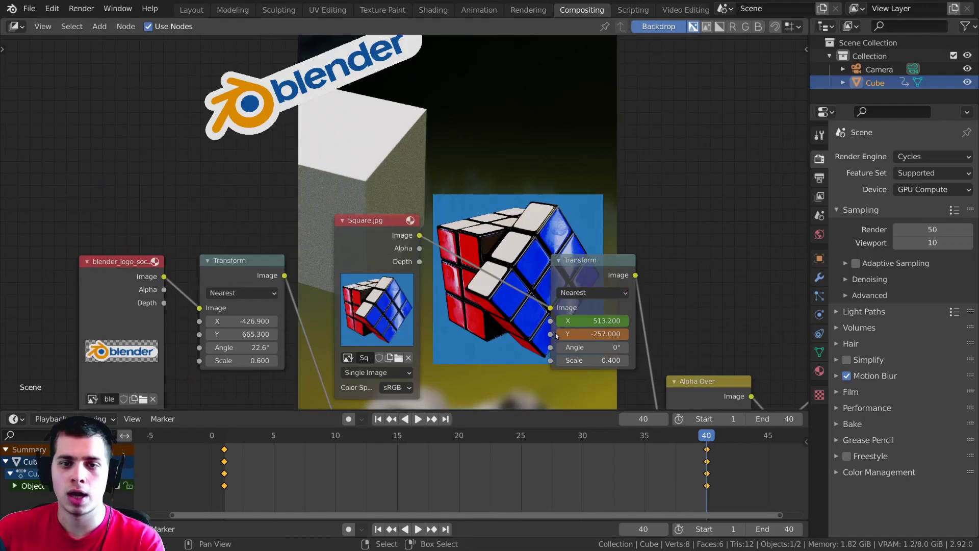
drag(591, 334, 568, 321)
middle_drag(521, 335, 501, 239)
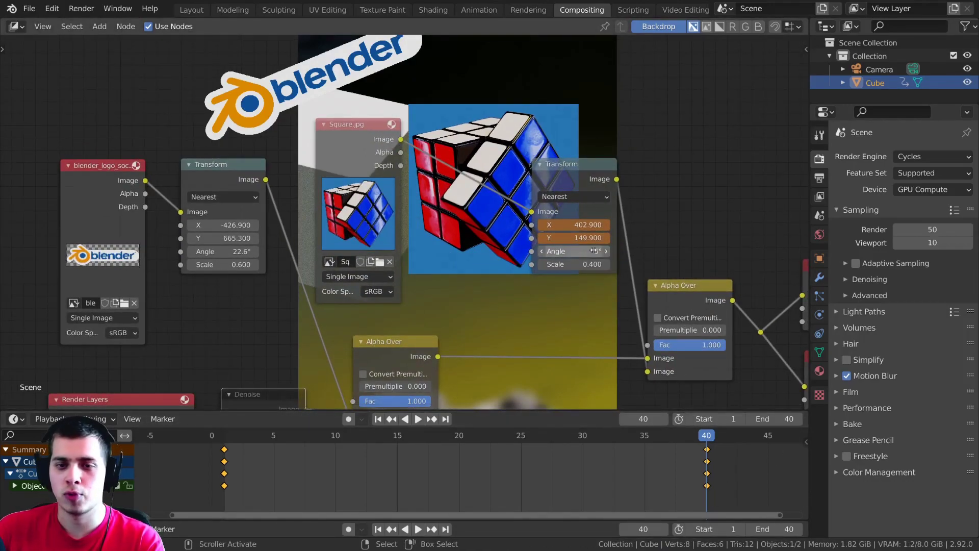
key(i)
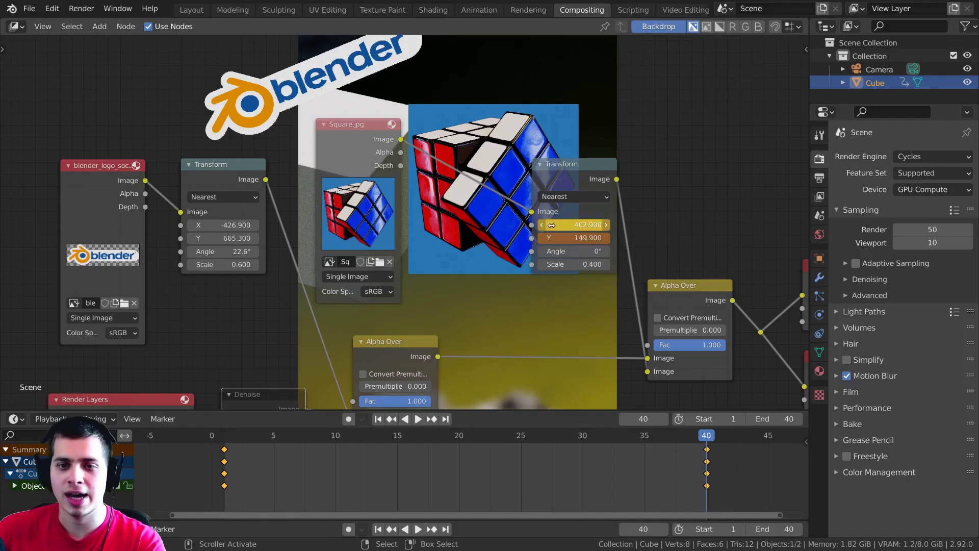
key(i)
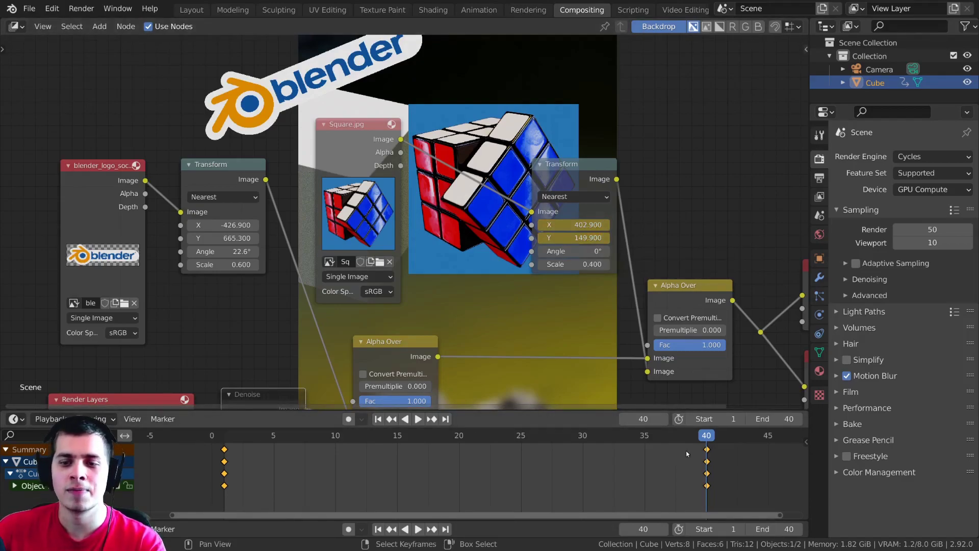
Scrub the timeline to frame 30 and play the animation briefly to check the cube image's movement
click(583, 477)
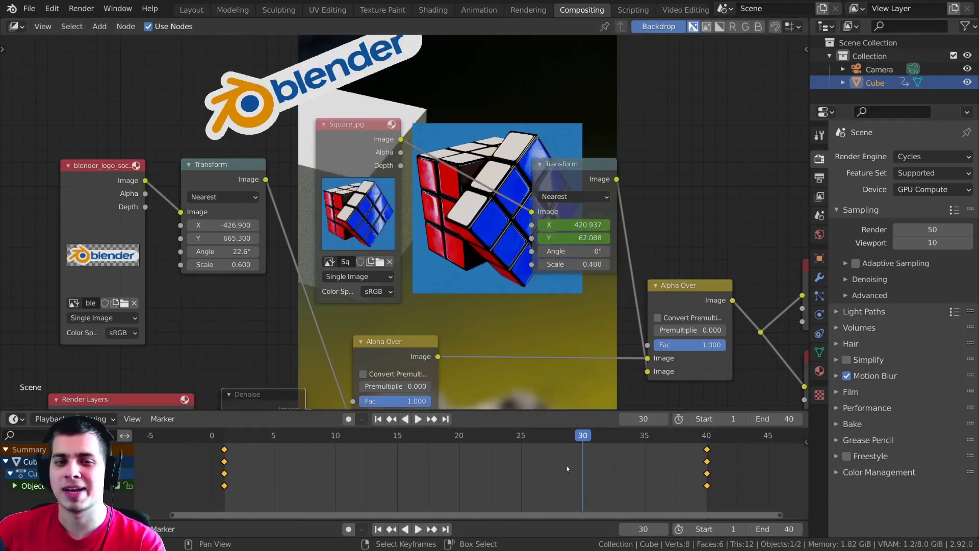
middle_drag(571, 337, 591, 363)
key(space)
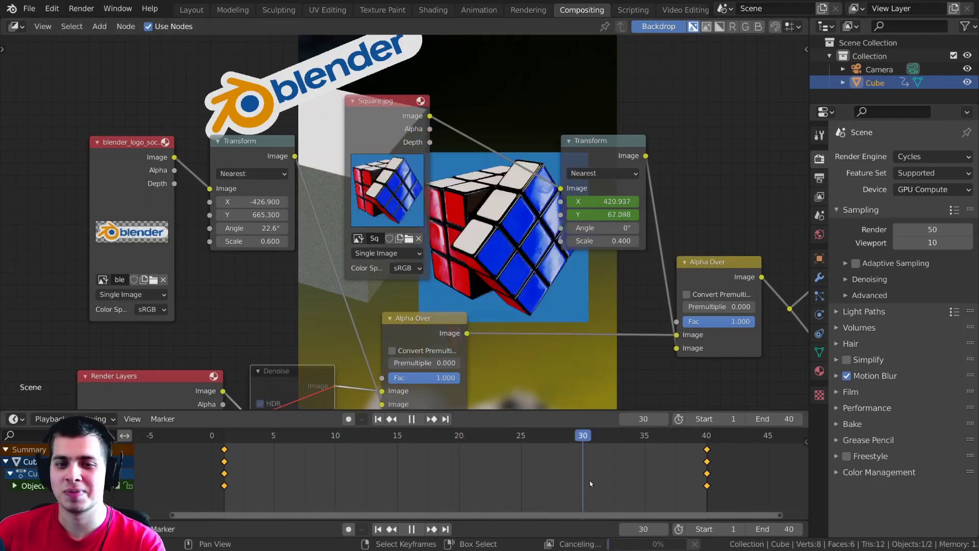
key(space)
Insert a Hue Saturation Value node between Render Layers and the muted Denoise node and animate its Saturation
scroll(330, 338, down, 1)
middle_drag(330, 339, 401, 242)
scroll(401, 242, up, 1)
drag(467, 232, 506, 233)
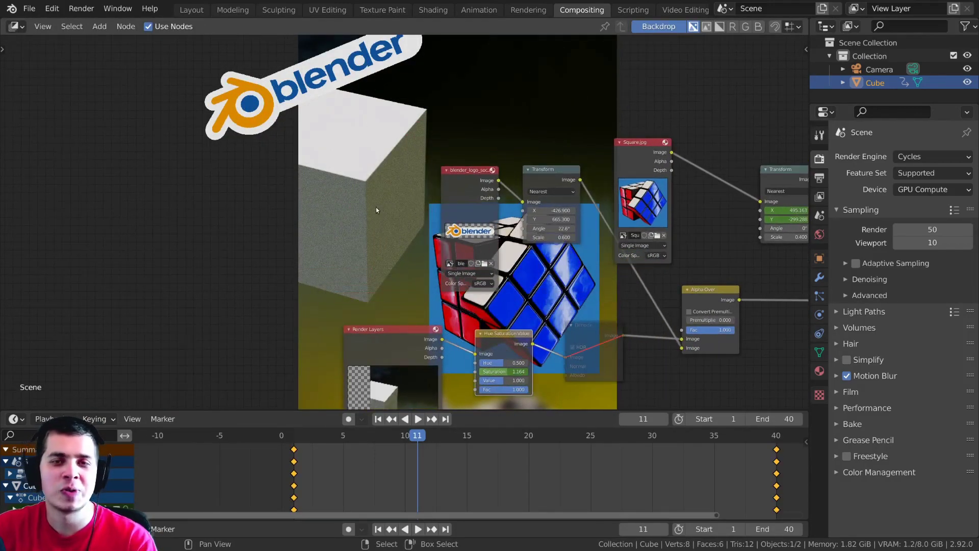
Add a Movie Clip node in the empty area beside the Blender logo image node
scroll(436, 199, up, 1)
scroll(402, 211, up, 2)
key(shift+a)
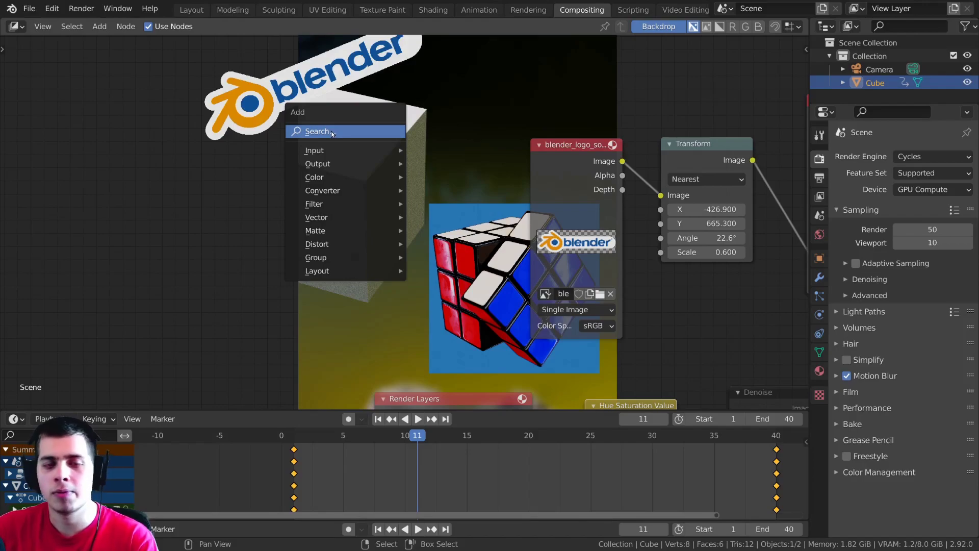
click(330, 134)
text(mov)
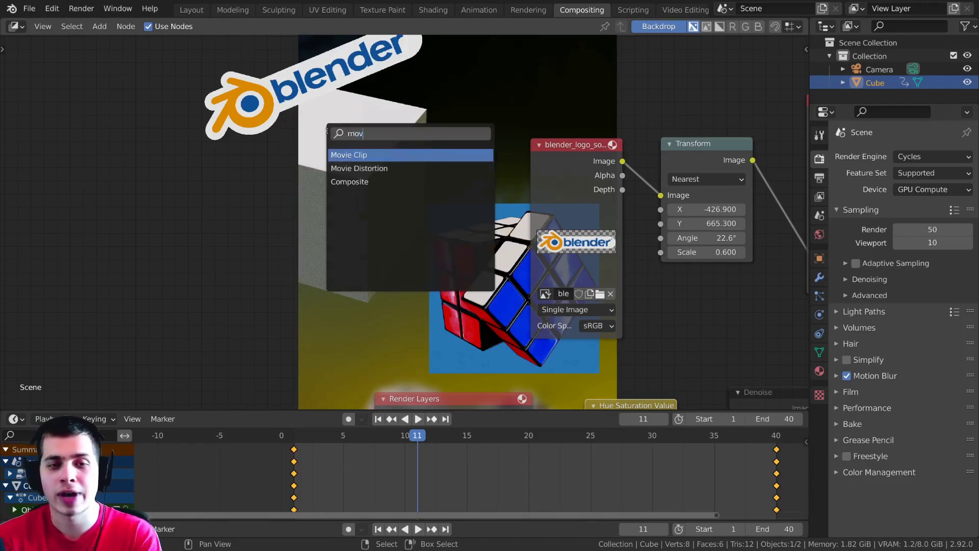
key(Return)
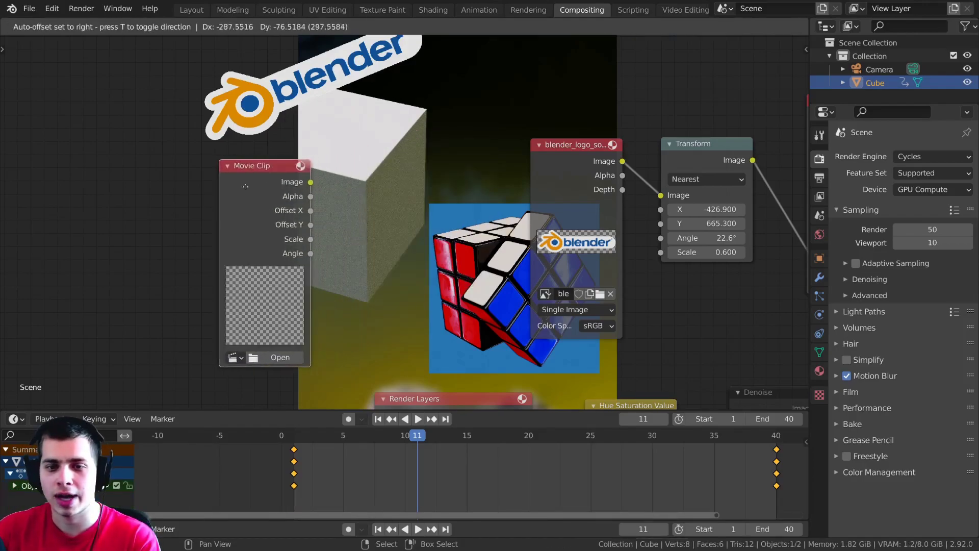
click(210, 188)
Add an Image node between the Movie Clip node and the Blender logo image node
key(shift+a)
key(Escape)
key(shift+a)
click(378, 142)
text(im)
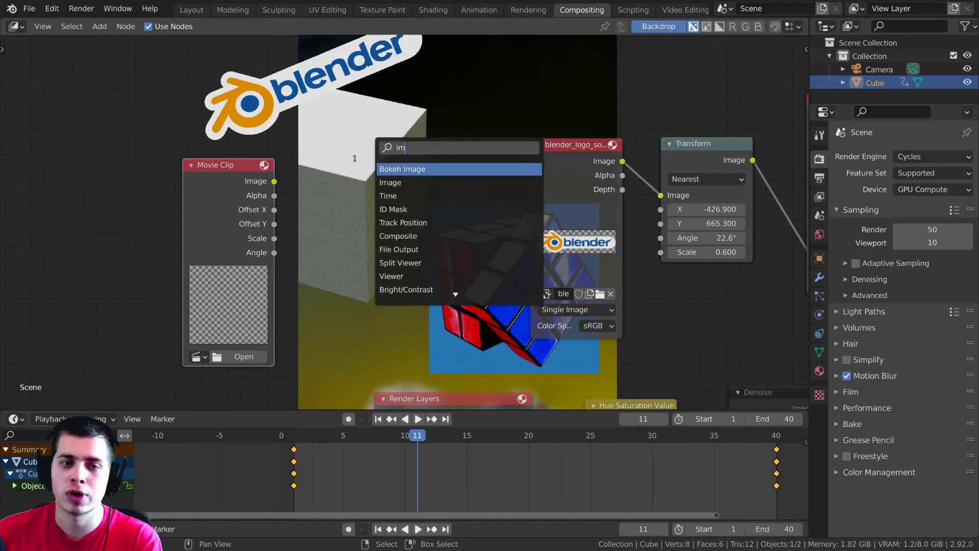
key(Down)
key(Return)
click(332, 220)
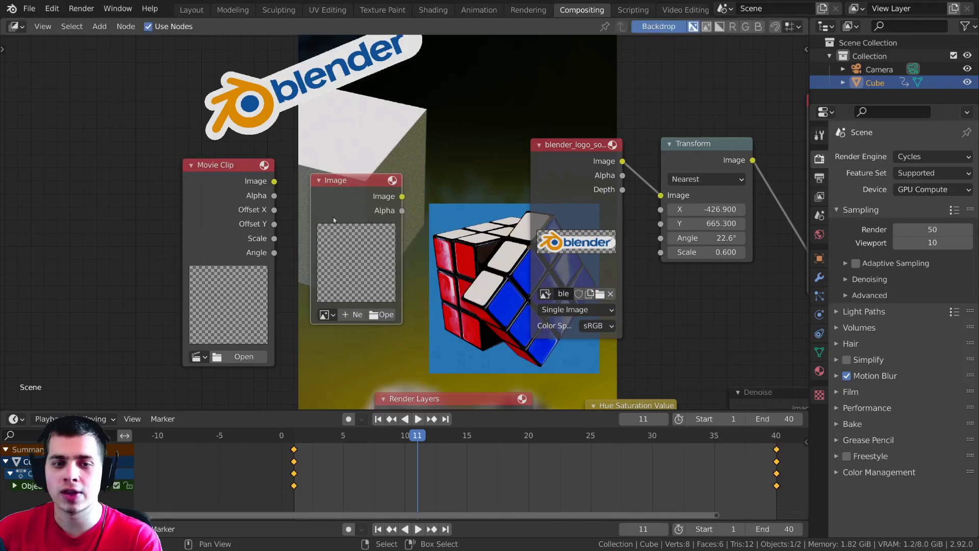
Adjust the placement of the two new nodes and load Procedural Lava (Blender Tutorial).mp4 into the Movie Clip node
middle_drag(330, 221, 388, 209)
mouse_move(287, 186)
mouse_down()
mouse_move(259, 191)
mouse_move(279, 182)
mouse_up()
drag(423, 173, 416, 169)
middle_drag(390, 181, 472, 147)
scroll(464, 204, up, 2)
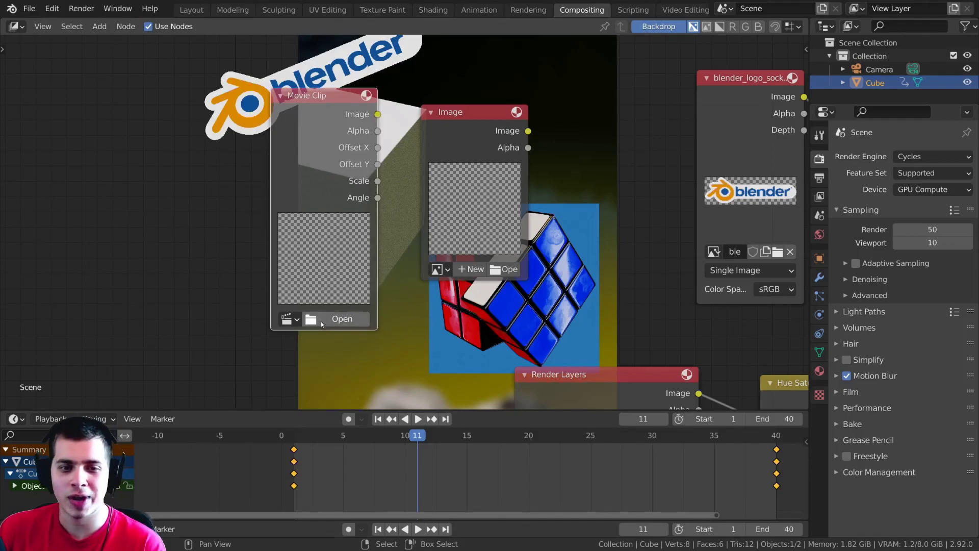
click(327, 320)
click(316, 106)
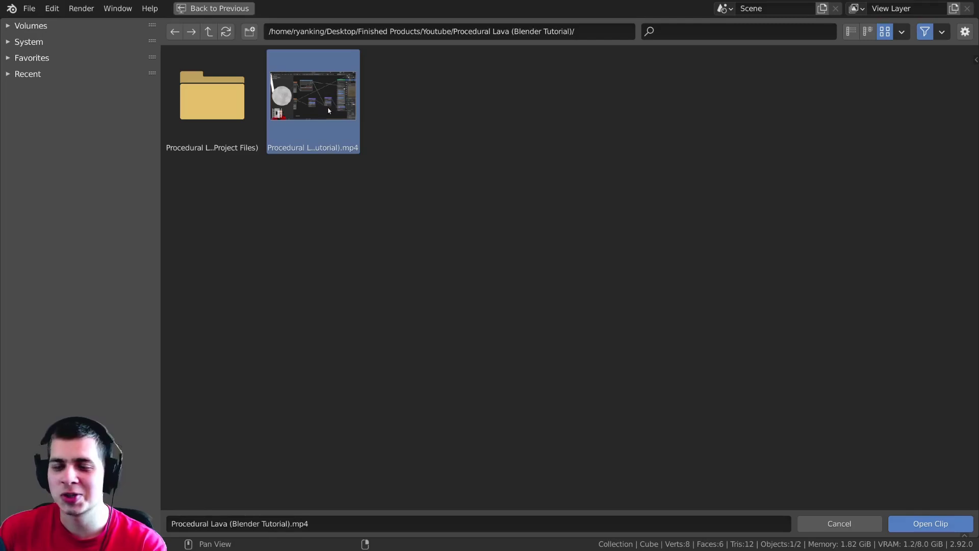
double_click(329, 108)
Reposition the Movie Clip node beside the empty Image node
middle_drag(347, 160, 386, 165)
drag(386, 166, 336, 167)
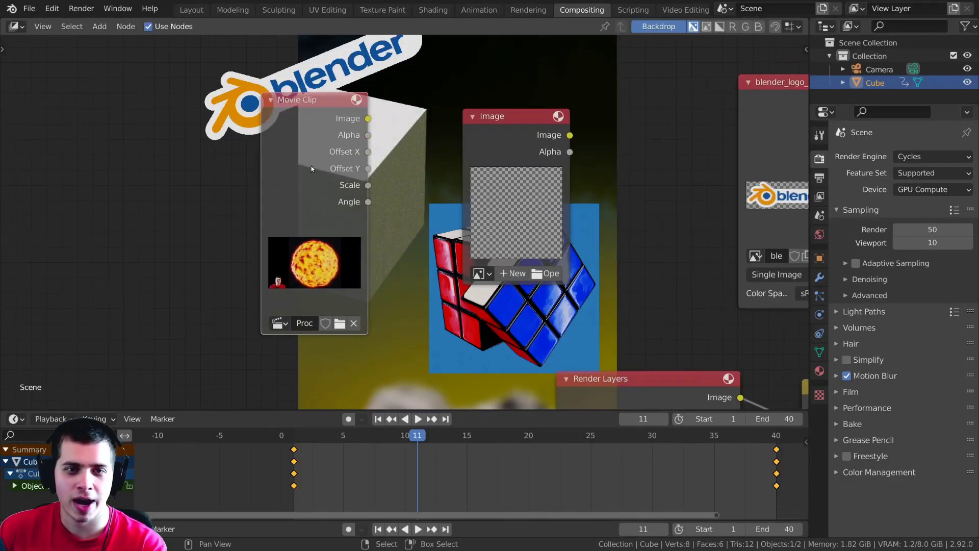
scroll(326, 172, down, 4)
middle_drag(322, 176, 366, 176)
drag(366, 178, 339, 171)
scroll(352, 164, down, 5)
middle_drag(376, 152, 285, 172)
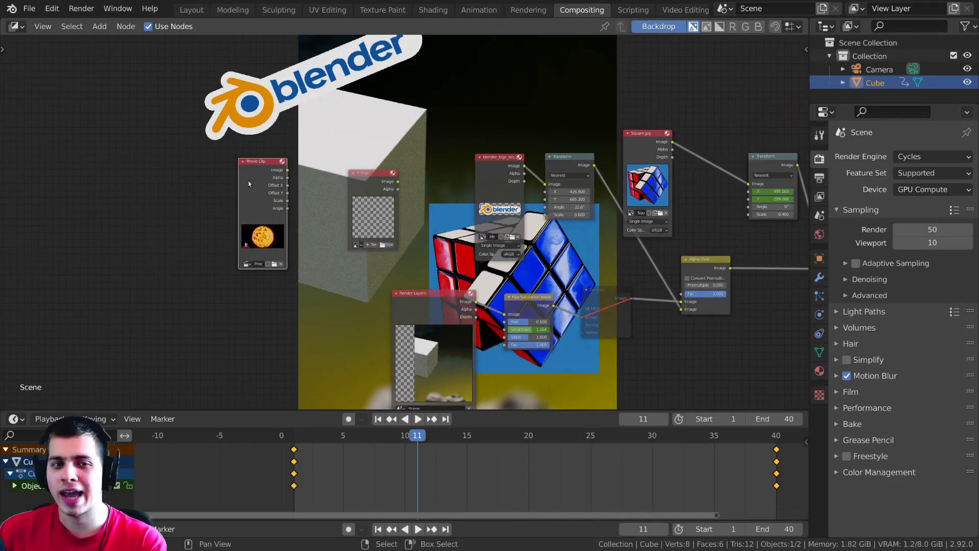
drag(263, 185, 282, 187)
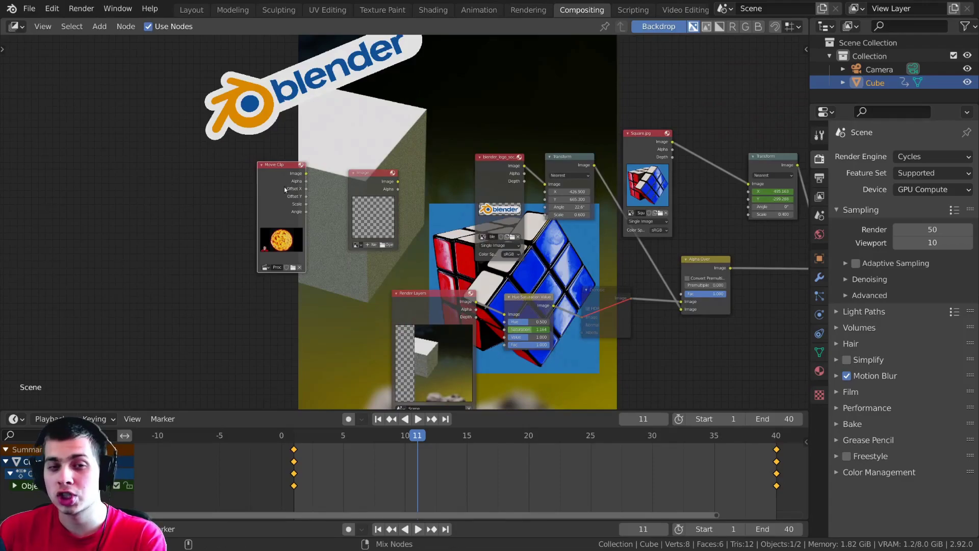
Preview the Movie Clip node in the Viewer and scrub the timeline to frame 37
ctrl+shift+click(284, 188)
middle_drag(266, 138, 317, 204)
scroll(318, 204, up, 3)
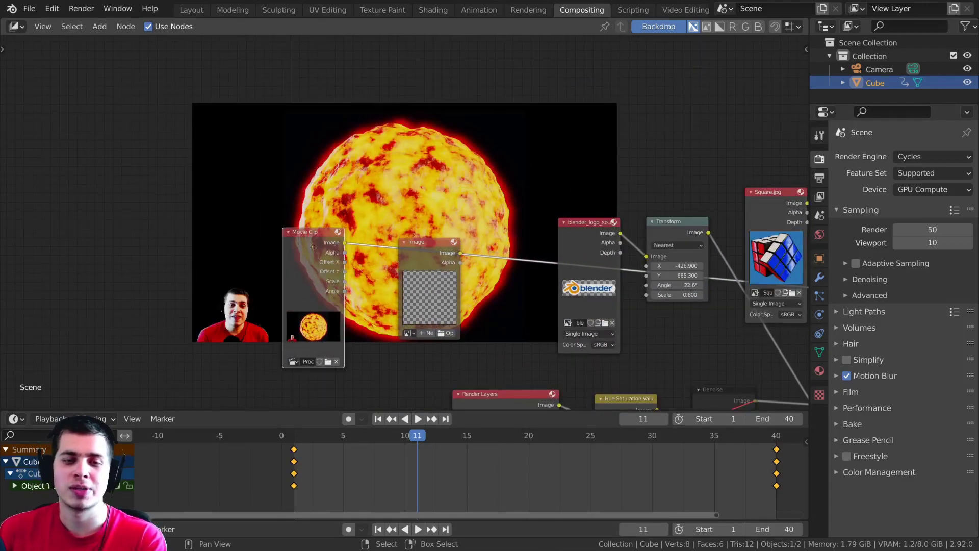
scroll(318, 316, up, 3)
middle_drag(319, 326, 387, 241)
scroll(387, 241, down, 3)
drag(428, 450, 604, 457)
middle_drag(608, 459, 361, 515)
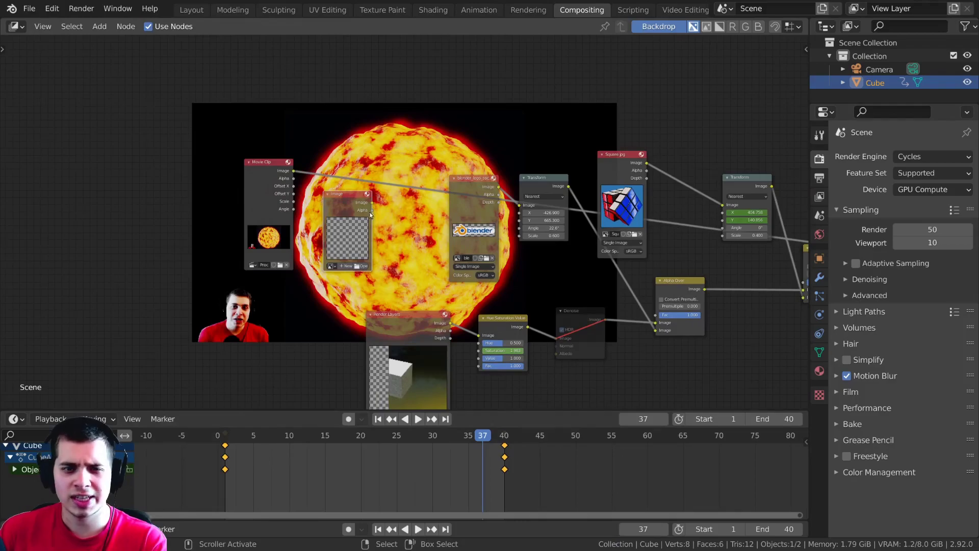
Delete the empty Image node, the Blender logo and Square.jpg image nodes, and both of their Transform nodes
key(x)
drag(474, 192, 443, 205)
key(x)
drag(536, 180, 508, 210)
key(x)
middle_drag(633, 159, 538, 166)
click(536, 162)
key(x)
click(655, 186)
key(x)
Delete the second Alpha Over node while keeping its links, and reconnect the Viewer to the render chain
middle_drag(714, 238, 672, 234)
drag(688, 254, 672, 270)
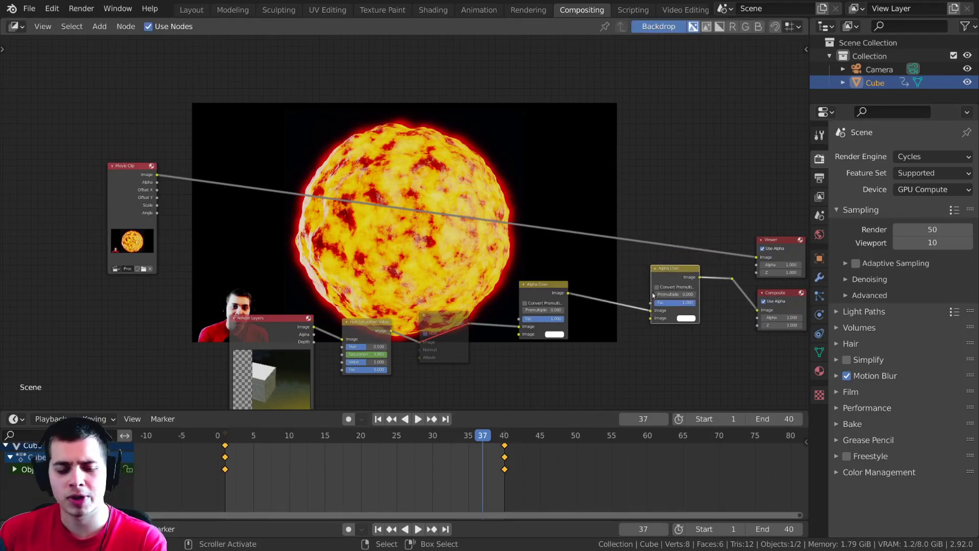
key(ctrl+x)
drag(759, 260, 757, 259)
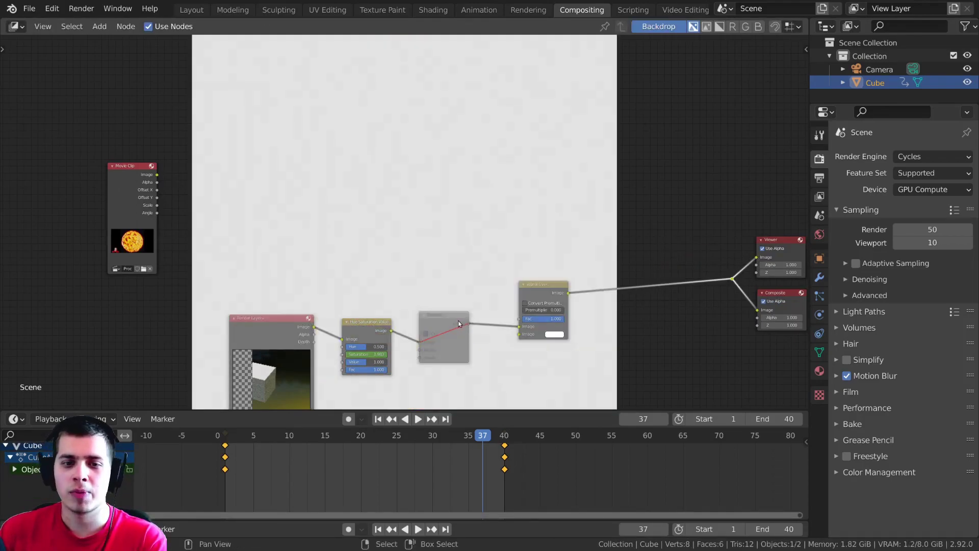
Arrange the Movie Clip node above Render Layers and tidy the placement of the Render Layers and Alpha Over nodes
middle_drag(497, 301, 515, 288)
drag(566, 279, 579, 279)
middle_drag(295, 329, 337, 261)
drag(338, 244, 328, 243)
drag(186, 131, 321, 135)
middle_drag(462, 187, 456, 197)
scroll(455, 197, down, 3)
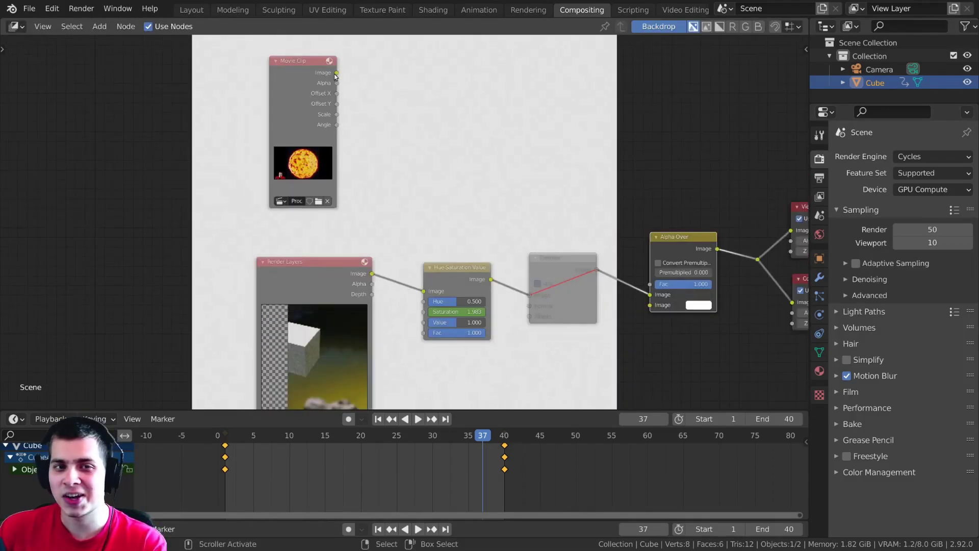
drag(305, 86, 353, 89)
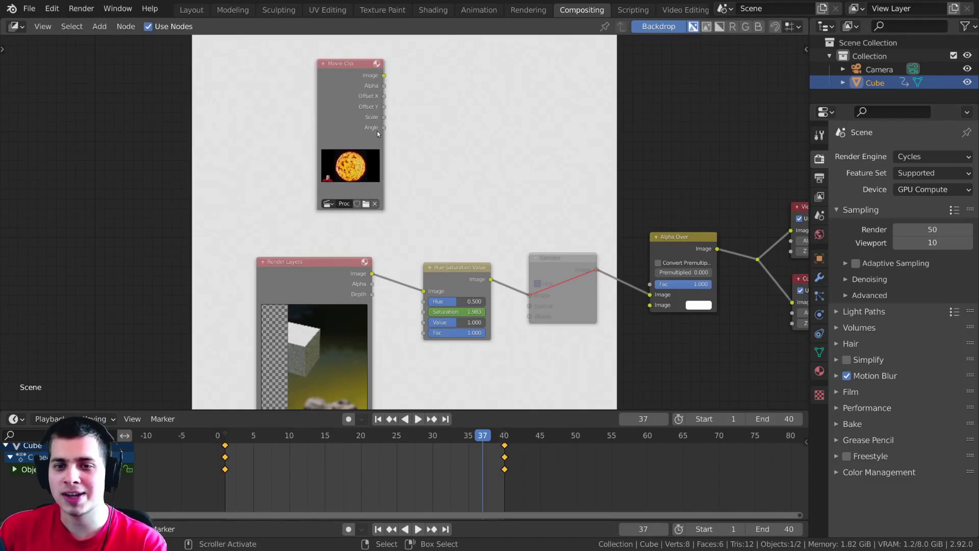
drag(378, 256, 388, 261)
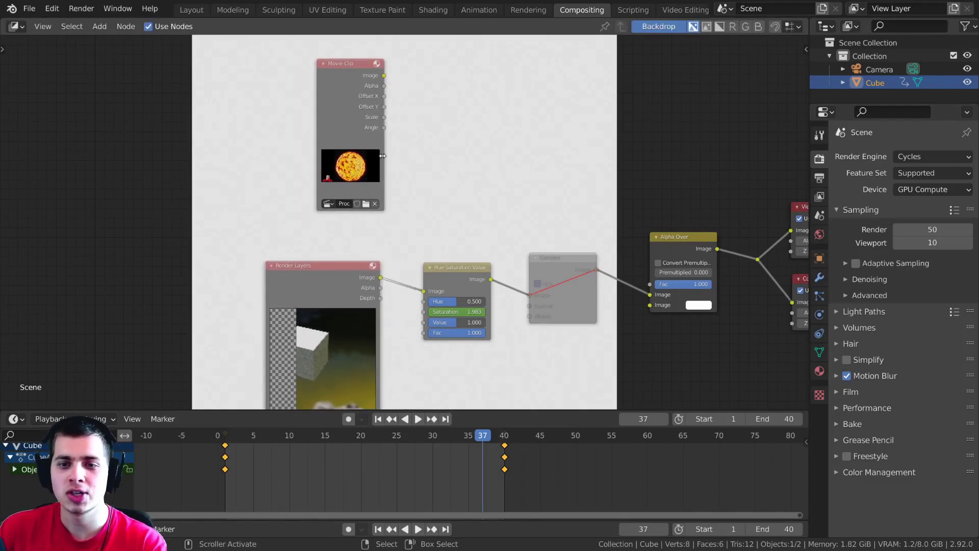
Connect the Movie Clip's Image output to the second Image input of Alpha Over and shift the Alpha Over node slightly
drag(385, 76, 650, 306)
middle_drag(683, 261, 654, 256)
drag(658, 231, 655, 219)
middle_drag(289, 176, 624, 189)
middle_drag(534, 312, 318, 339)
scroll(574, 230, up, 2)
Insert a Transform node on the link between the Movie Clip and Alpha Over nodes
middle_drag(667, 185, 639, 191)
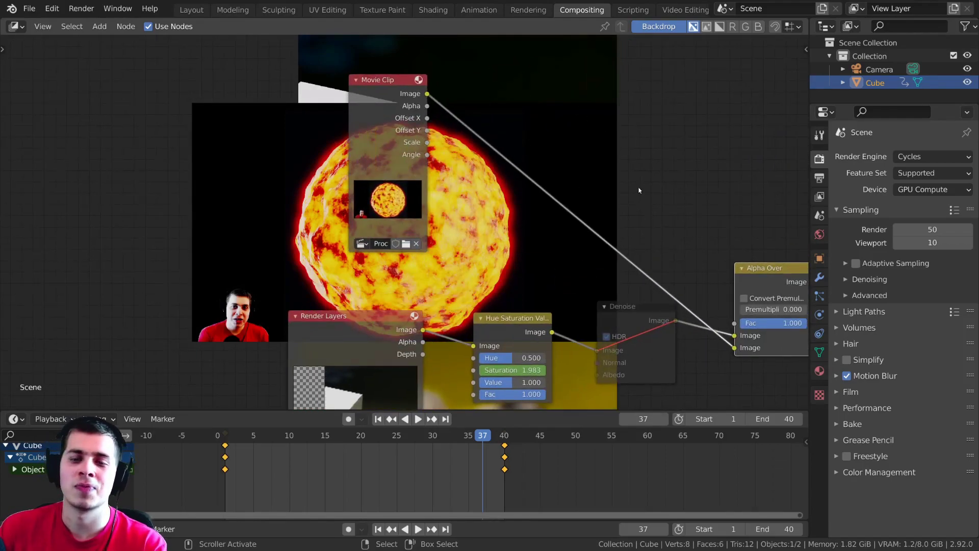
scroll(640, 191, up, 2)
key(shift+a)
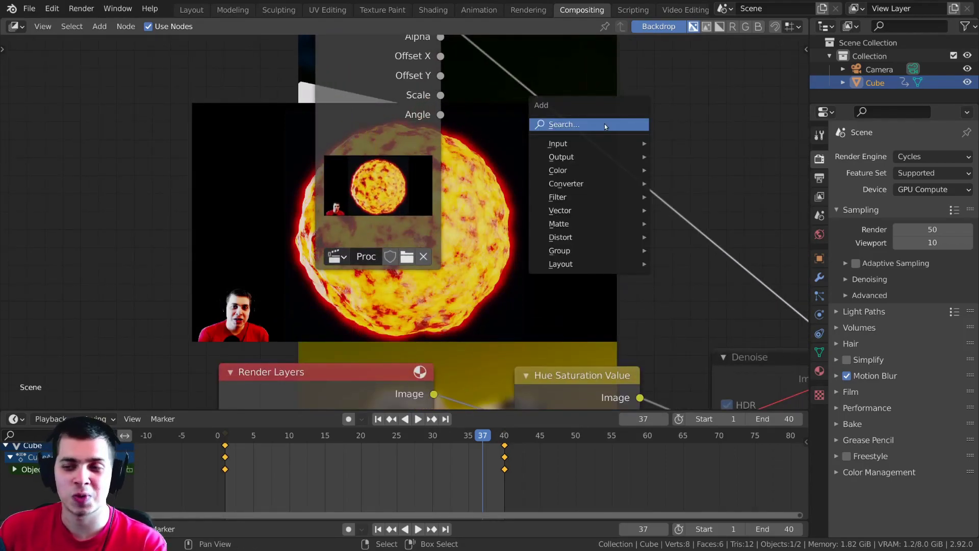
click(604, 124)
text(tra)
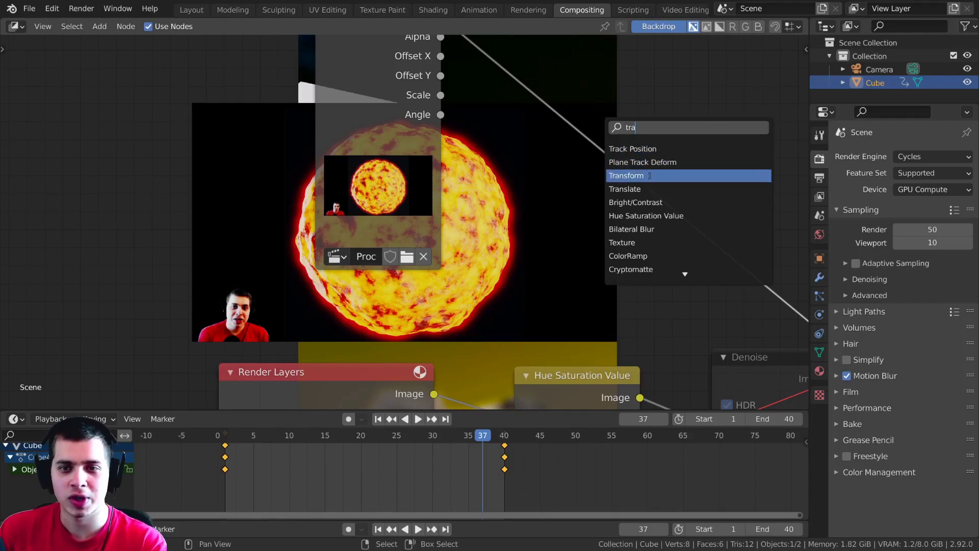
click(650, 175)
drag(563, 248, 561, 248)
middle_drag(560, 248, 261, 253)
scroll(262, 252, down, 3)
mouse_move(439, 214)
middle_down()
mouse_move(354, 267)
mouse_move(433, 228)
middle_up()
scroll(433, 228, up, 1)
drag(538, 319, 550, 325)
Delete the Render Layers, Hue Saturation Value and Denoise nodes, and remove the Alpha Over node while keeping its links
middle_drag(549, 326, 626, 196)
scroll(626, 197, down, 5)
drag(255, 244, 284, 239)
key(x)
mouse_move(390, 239)
mouse_down()
mouse_move(376, 244)
mouse_move(402, 250)
mouse_up()
key(x)
drag(494, 235, 477, 257)
key(x)
drag(638, 209, 620, 200)
key(ctrl+x)
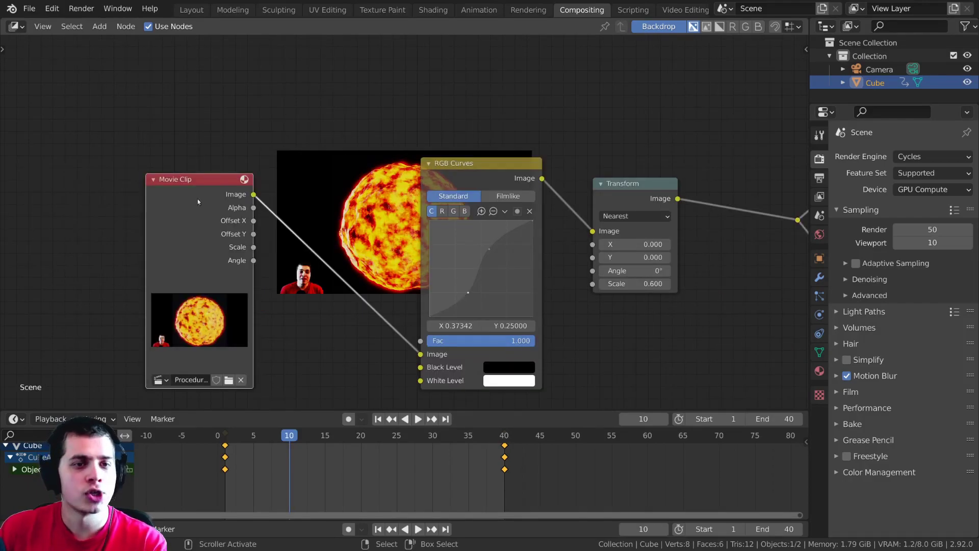
Add an Image node beside the Movie Clip node and connect its Image output to the RGB Curves' Image input
drag(189, 202, 139, 202)
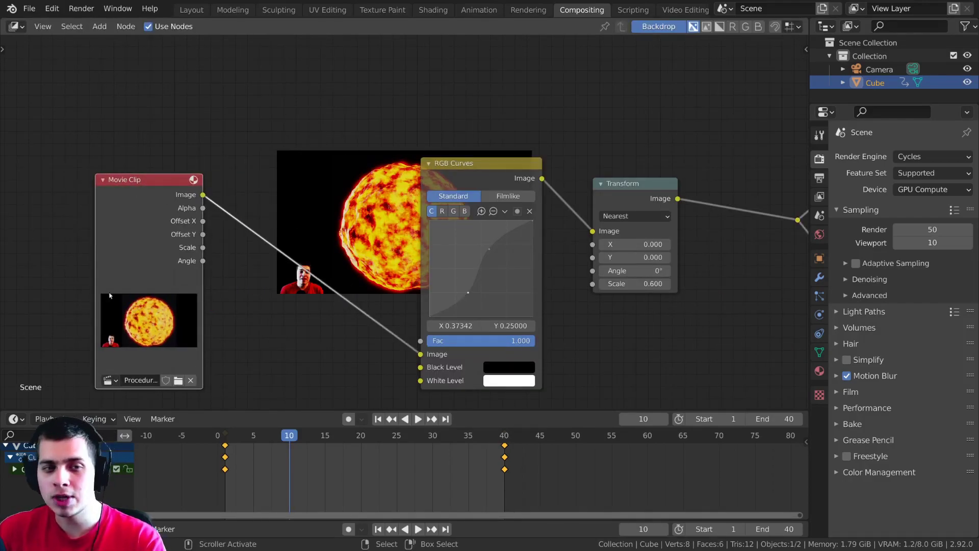
key(shift+a)
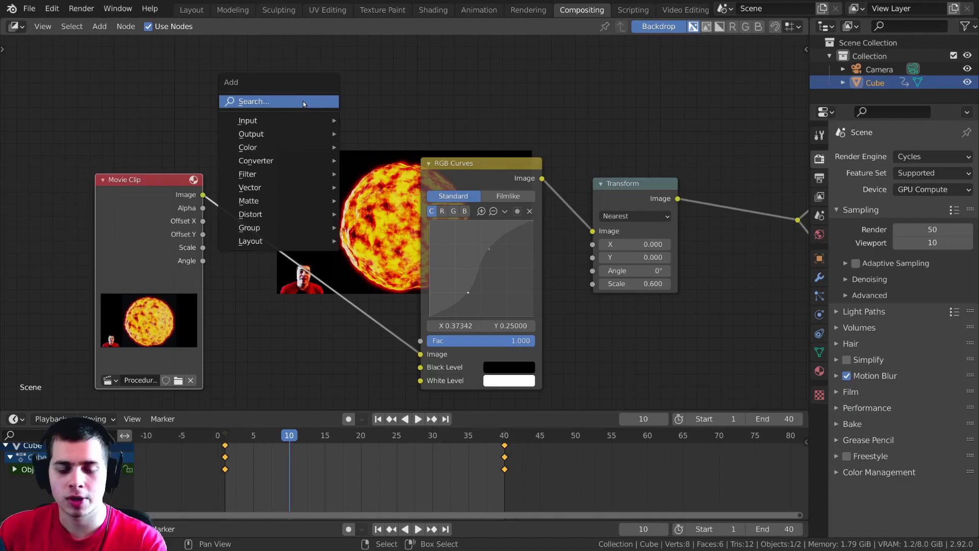
text(im)
click(337, 139)
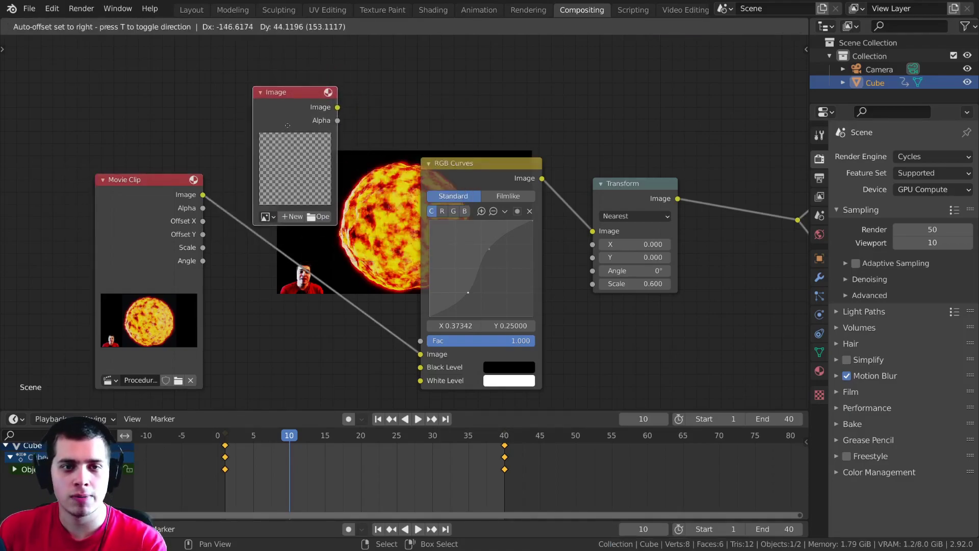
click(246, 311)
drag(299, 293, 421, 355)
middle_drag(304, 347, 404, 272)
scroll(400, 310, up, 3)
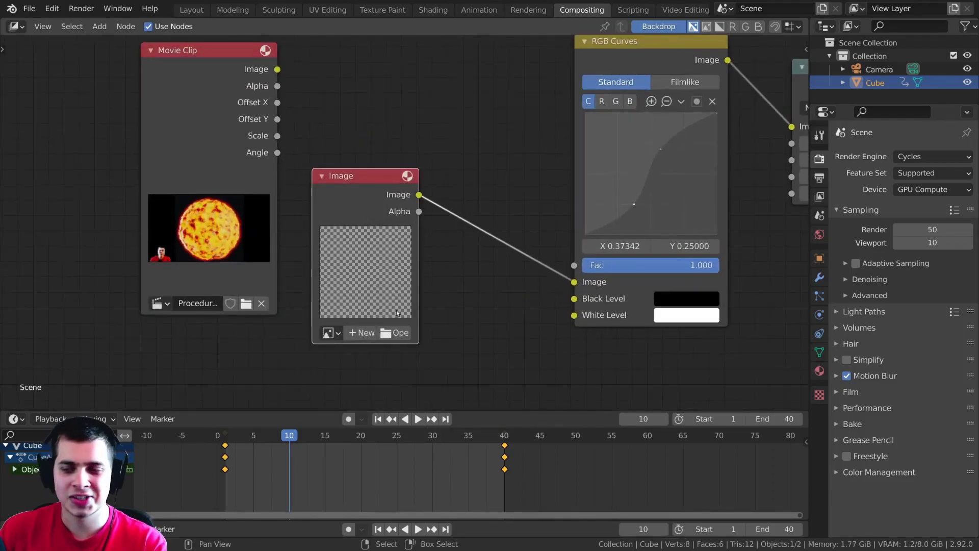
Load the Procedural Lava (Blender Tutorial) MP4 into the Image node and shift the node upward
click(396, 335)
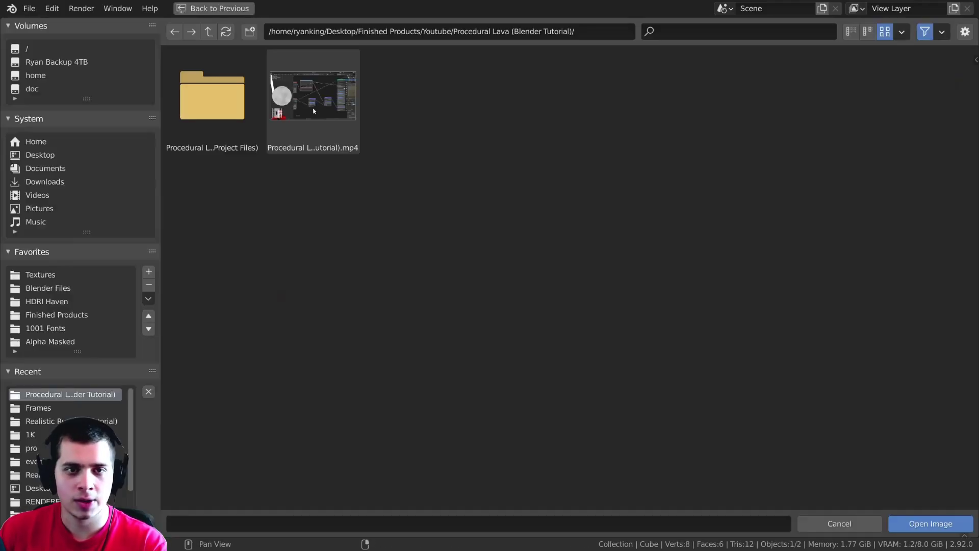
double_click(301, 103)
drag(345, 190, 345, 143)
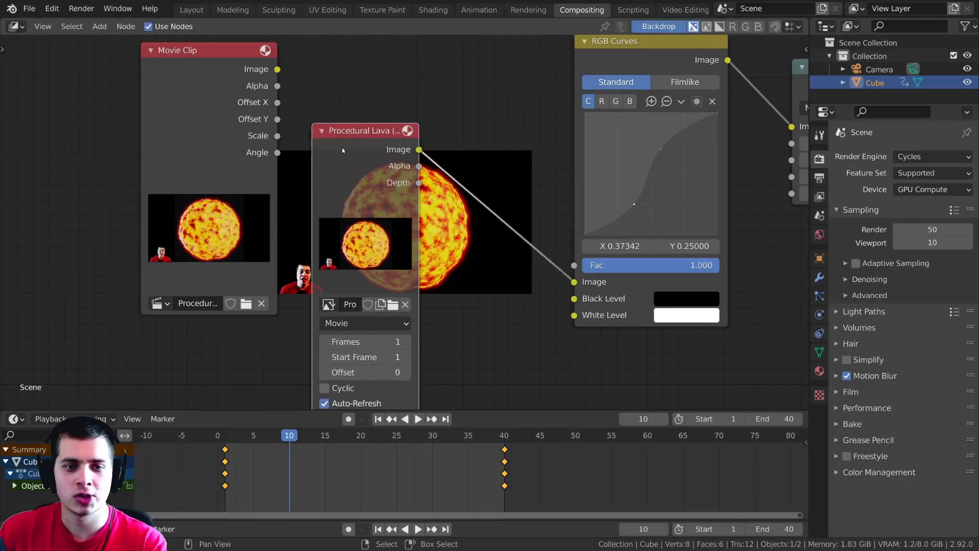
Delete the Movie Clip node, leaving the Image node as the source for RGB Curves
scroll(306, 174, down, 1)
middle_drag(260, 200, 300, 199)
drag(300, 199, 202, 199)
key(x)
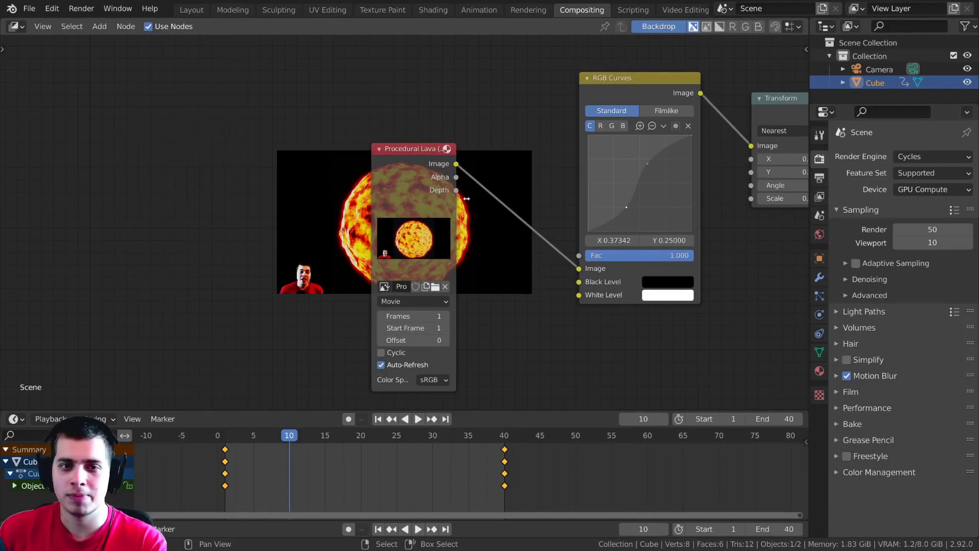
Widen the Procedural Lava movie node and reposition it farther from the RGB Curves node
scroll(465, 187, up, 1)
drag(384, 170, 335, 90)
middle_drag(335, 90, 331, 112)
drag(331, 112, 263, 133)
drag(274, 240, 268, 206)
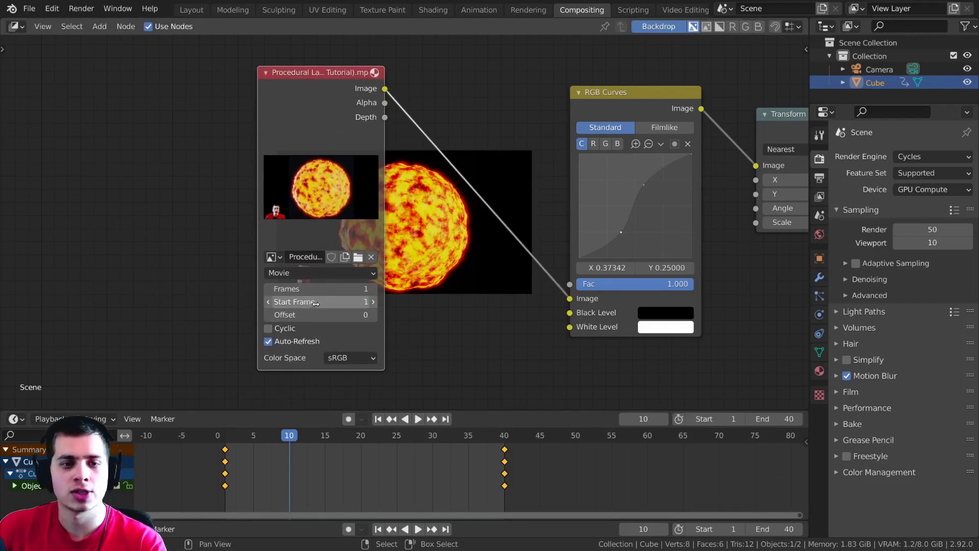
Move the timeline to frame 20 and set the Procedural Lava node's Start Frame to 20
mouse_move(285, 469)
mouse_down()
mouse_move(224, 479)
mouse_move(304, 469)
mouse_up()
scroll(352, 306, down, 1)
middle_drag(352, 306, 278, 313)
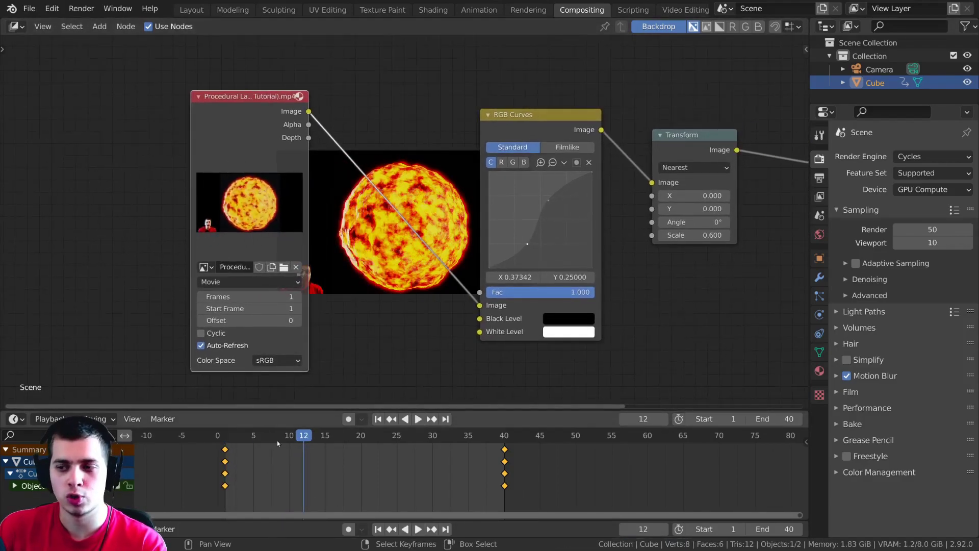
drag(301, 477, 359, 482)
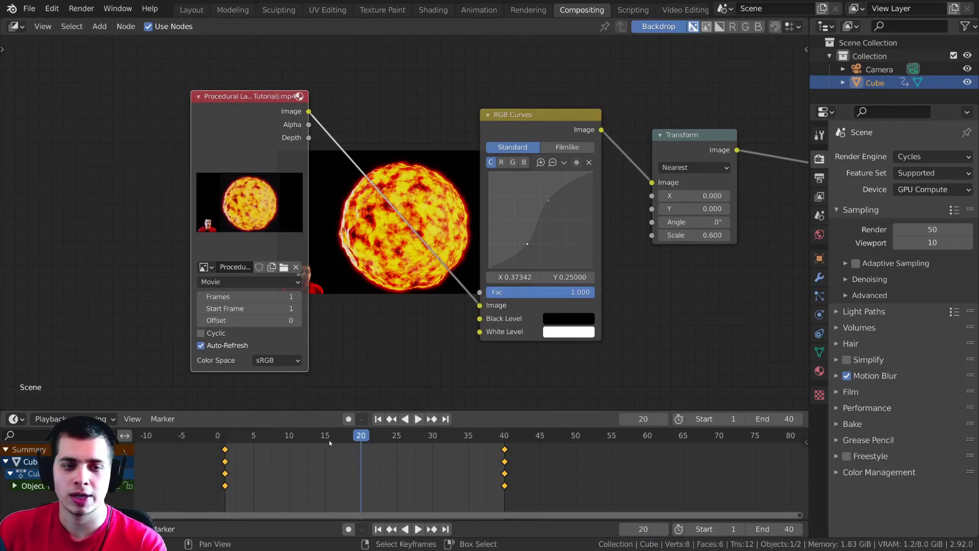
click(263, 310)
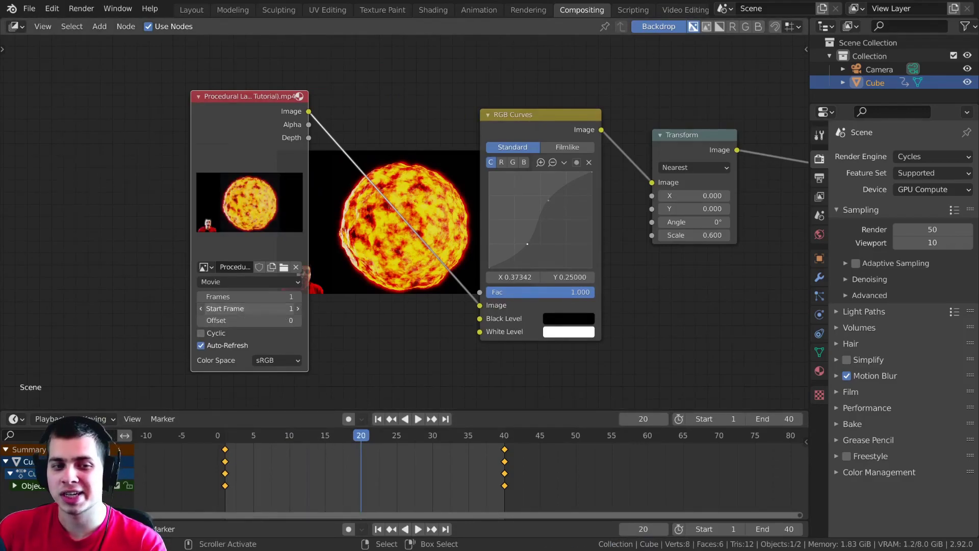
text(20)
key(Return)
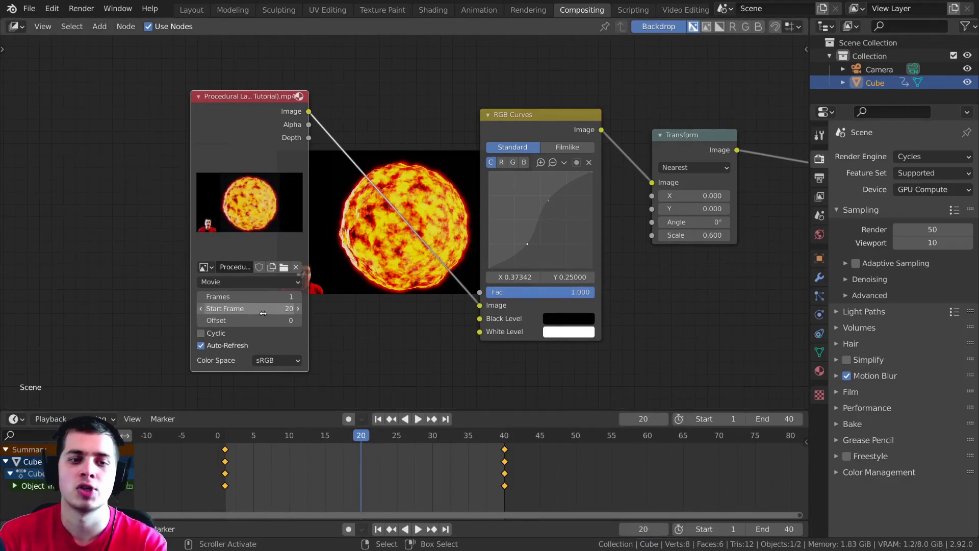
Set the Procedural Lava node's Frames value to 1000000
middle_drag(263, 313, 285, 354)
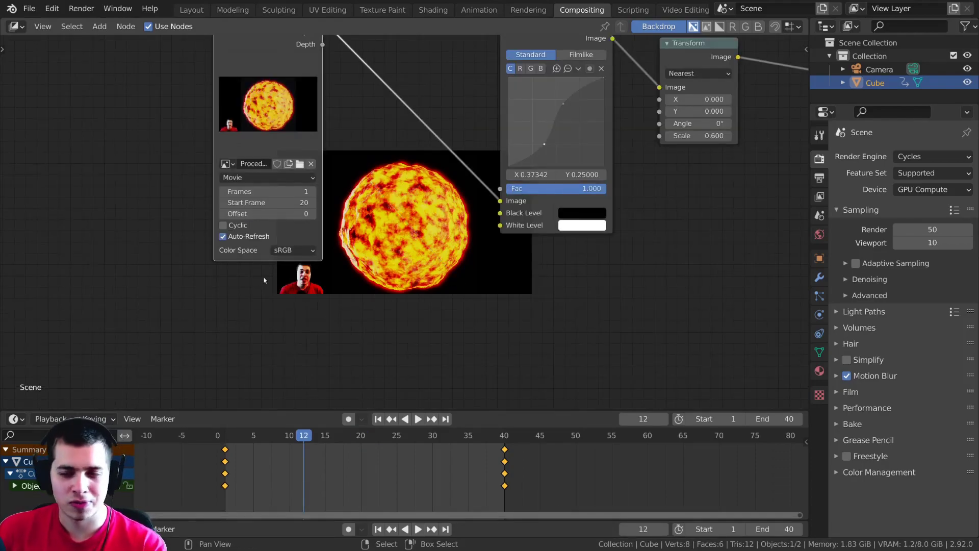
scroll(264, 280, up, 1)
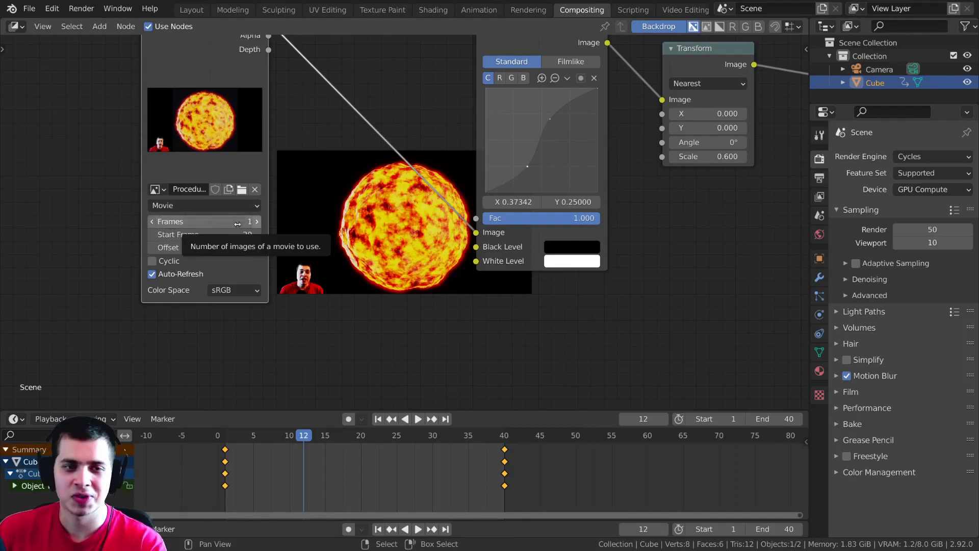
click(200, 225)
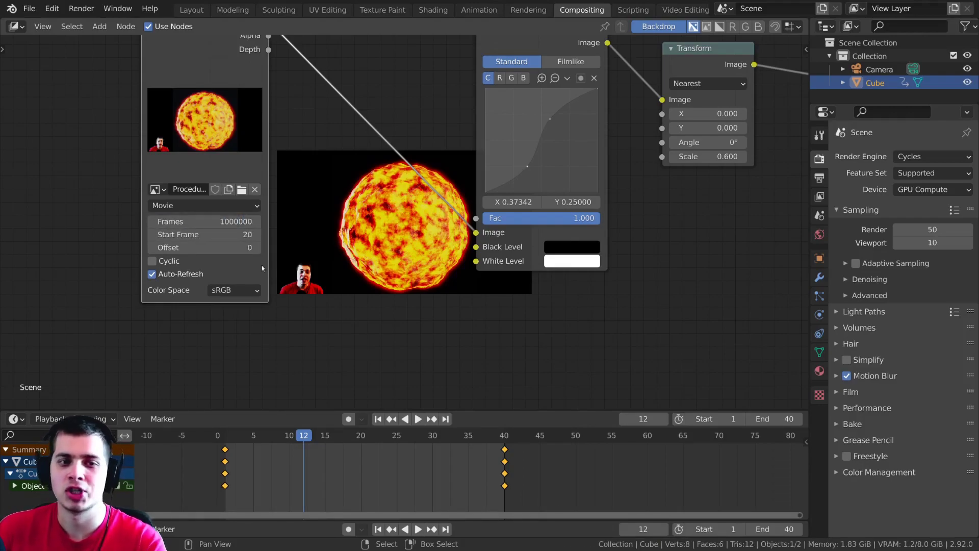
Scrub the timeline to frames 23, 16 and 10, and play the animation to check the movie's timing
drag(317, 496, 383, 476)
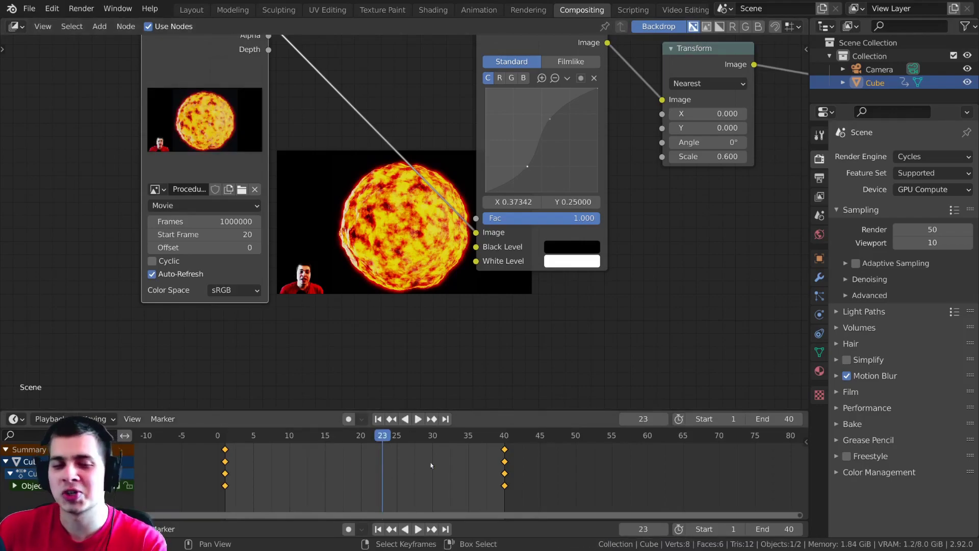
click(333, 467)
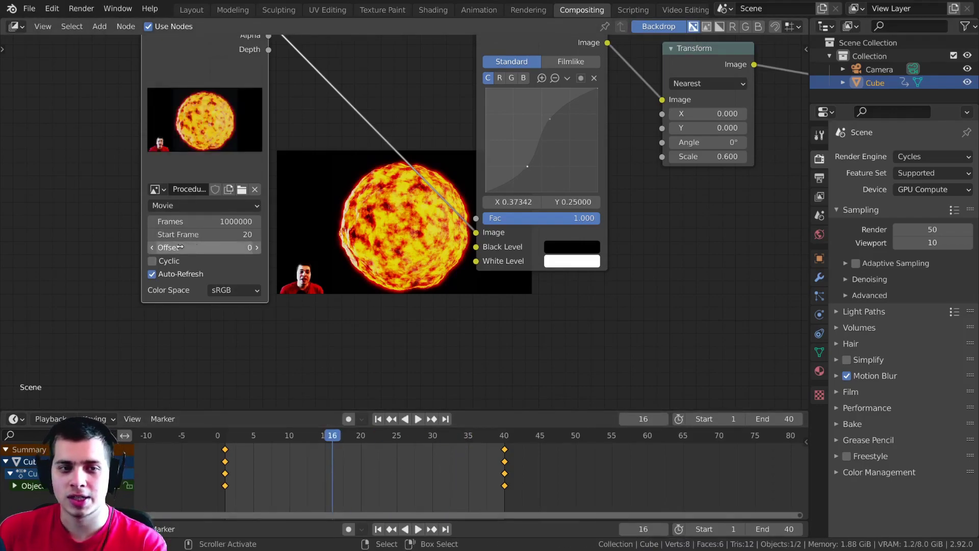
drag(329, 502, 290, 480)
middle_drag(380, 280, 377, 330)
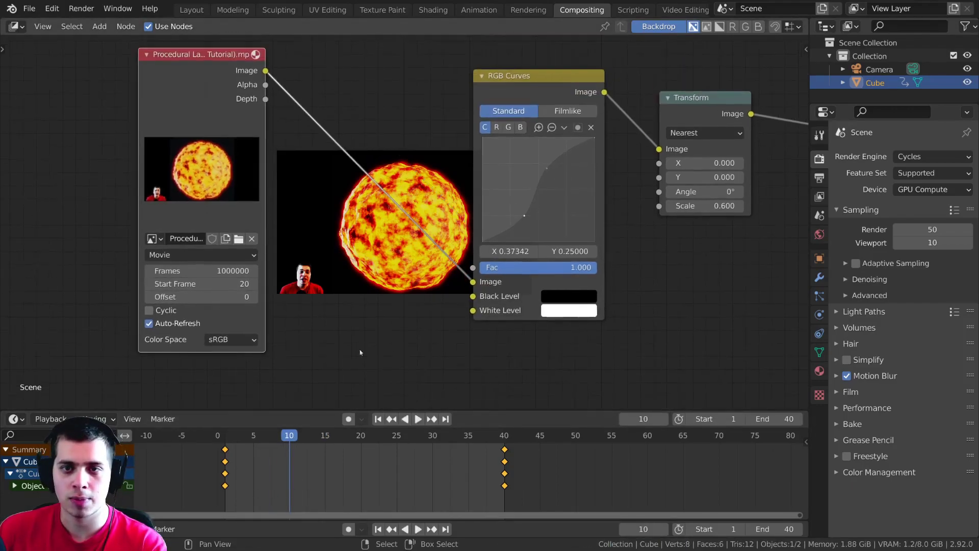
key(space)
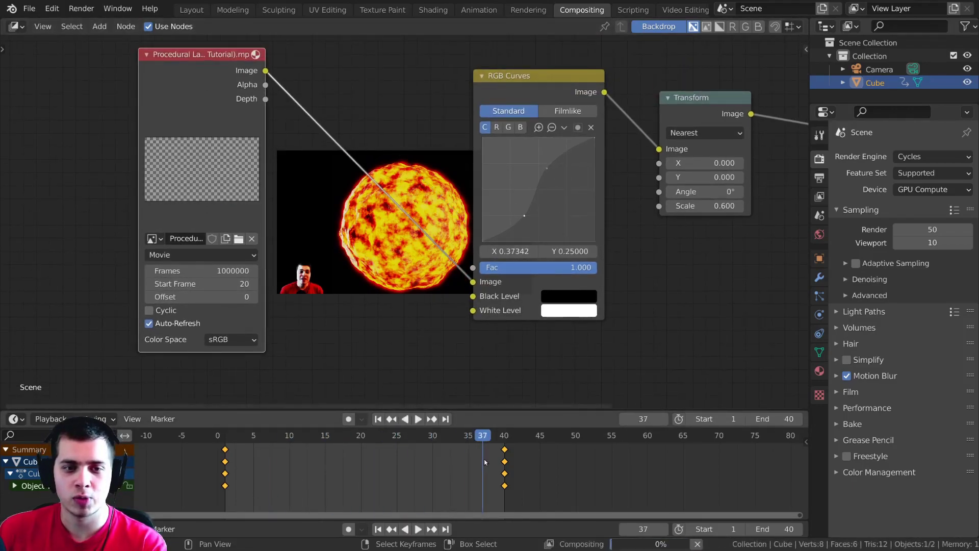